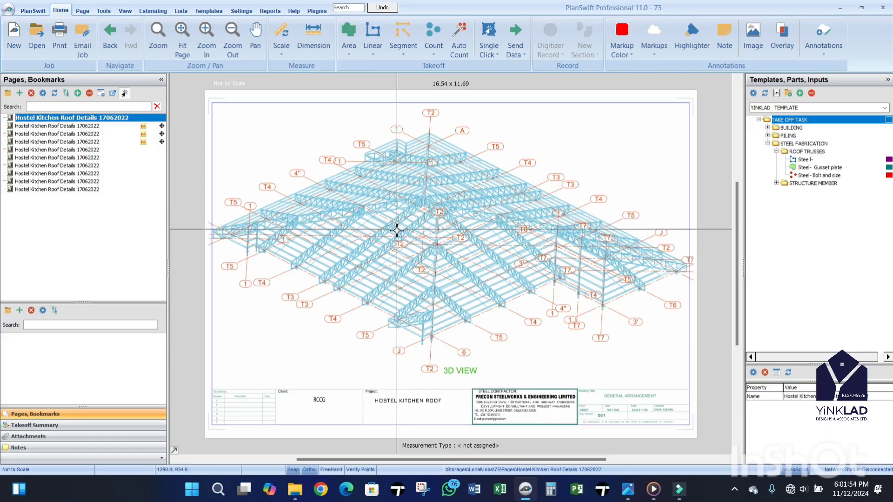
Step: Examine the steel truss arrangement in the 3D view of the hostel kitchen roof
{"action": "scroll", "coordinate": [379, 234], "scroll_direction": "up", "scroll_amount": 3}
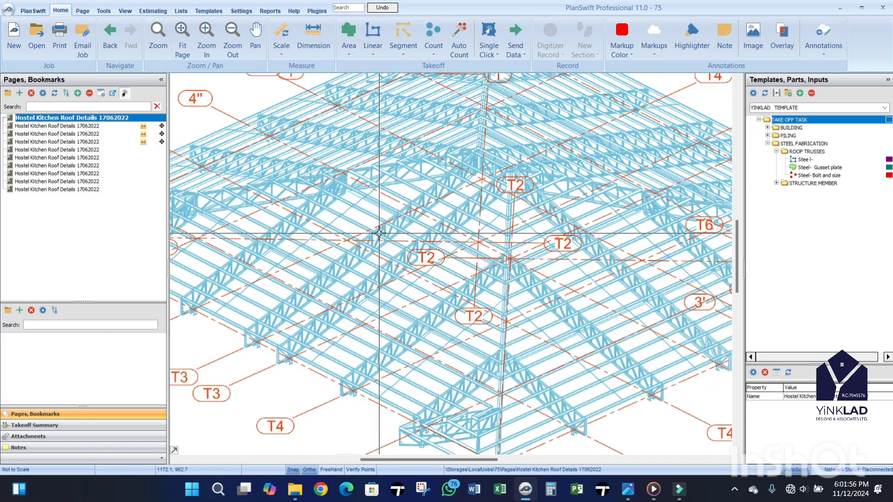
{"action": "scroll", "coordinate": [404, 227], "scroll_direction": "down", "scroll_amount": 5}
{"action": "scroll", "coordinate": [446, 183], "scroll_direction": "up", "scroll_amount": 4}
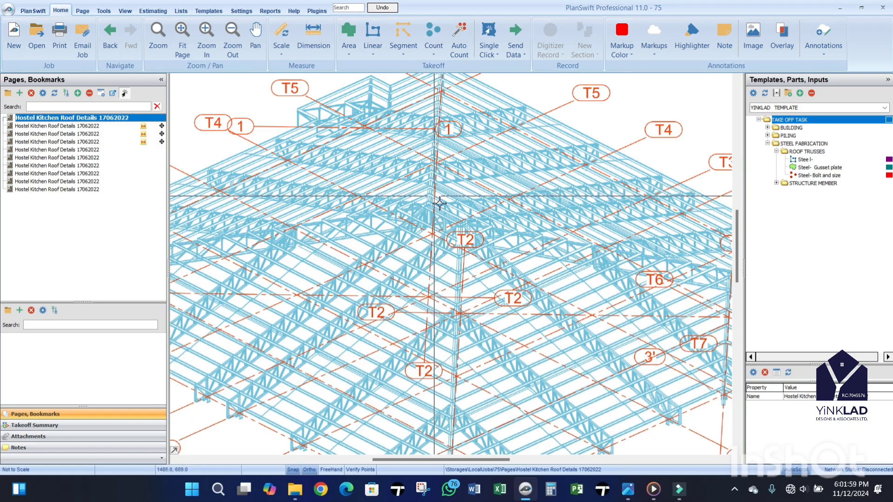
{"action": "scroll", "coordinate": [439, 187], "scroll_direction": "down", "scroll_amount": 4}
Step: Open the roof plan page and examine the layout of the truss types from the central ridge to the lower eaves
{"action": "left_click", "coordinate": [83, 126]}
{"action": "scroll", "coordinate": [456, 245], "scroll_direction": "up", "scroll_amount": 1}
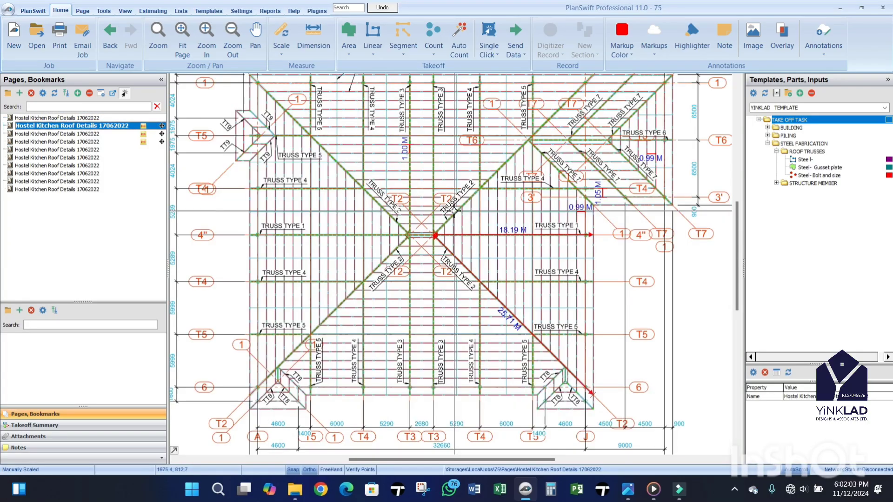
{"action": "scroll", "coordinate": [452, 228], "scroll_direction": "down", "scroll_amount": 1}
{"action": "scroll", "coordinate": [451, 229], "scroll_direction": "up", "scroll_amount": 2}
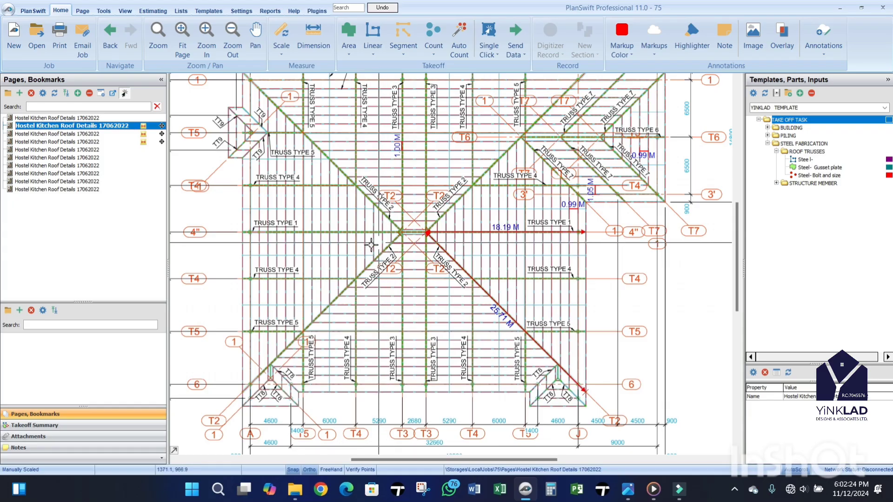
{"action": "scroll", "coordinate": [311, 230], "scroll_direction": "up", "scroll_amount": 3}
{"action": "scroll", "coordinate": [381, 245], "scroll_direction": "down", "scroll_amount": 3}
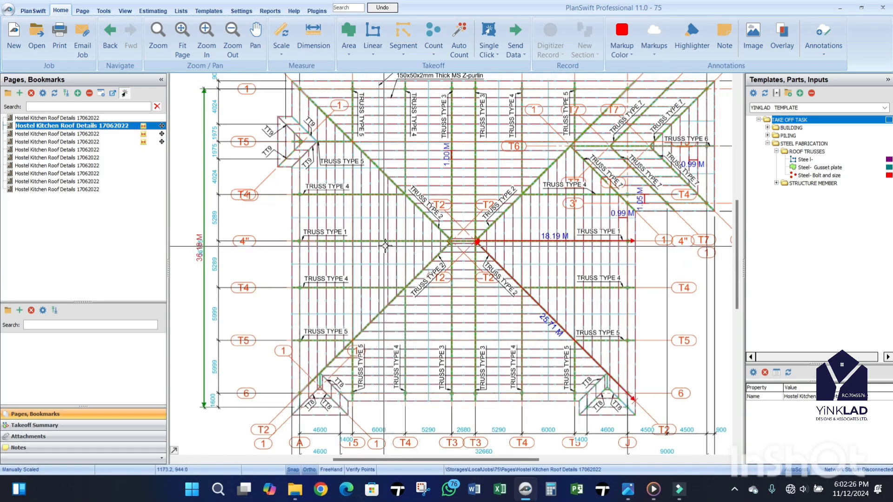
{"action": "scroll", "coordinate": [391, 246], "scroll_direction": "up", "scroll_amount": 3}
{"action": "scroll", "coordinate": [421, 249], "scroll_direction": "down", "scroll_amount": 2}
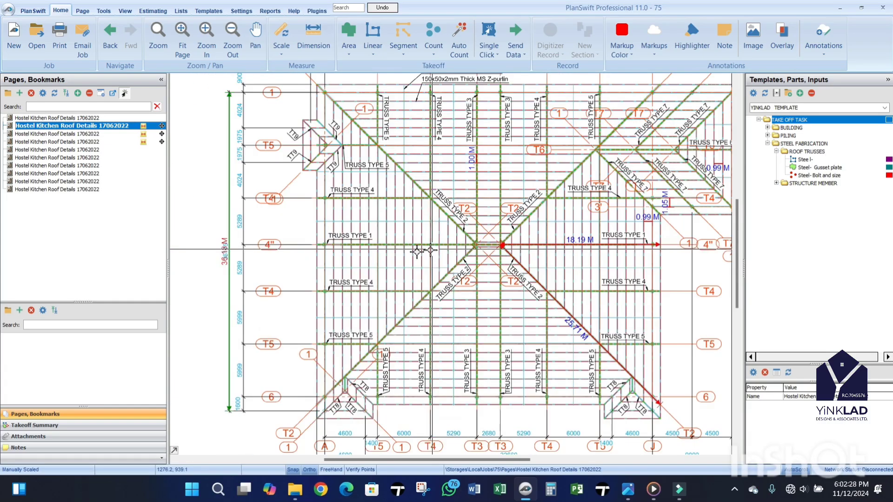
{"action": "scroll", "coordinate": [367, 245], "scroll_direction": "up", "scroll_amount": 2}
{"action": "scroll", "coordinate": [465, 261], "scroll_direction": "down", "scroll_amount": 2}
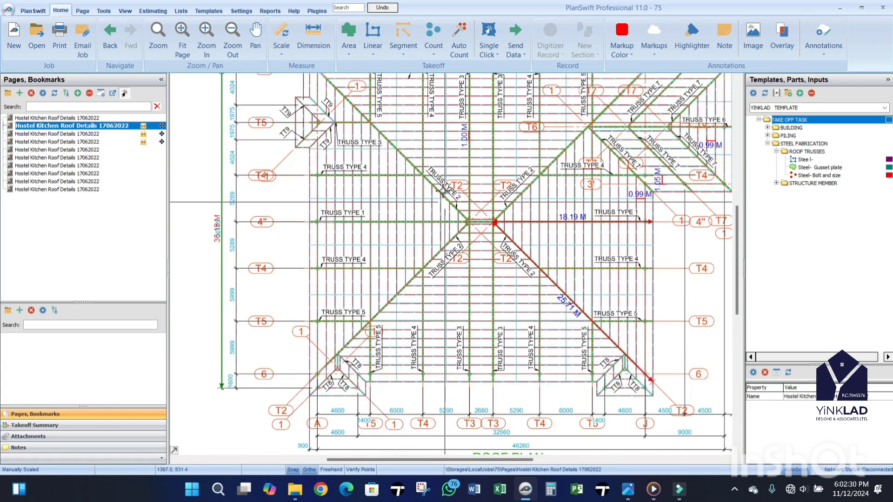
{"action": "scroll", "coordinate": [518, 275], "scroll_direction": "up", "scroll_amount": 3}
{"action": "scroll", "coordinate": [493, 289], "scroll_direction": "down", "scroll_amount": 3}
{"action": "scroll", "coordinate": [447, 363], "scroll_direction": "up", "scroll_amount": 3}
{"action": "scroll", "coordinate": [446, 363], "scroll_direction": "down", "scroll_amount": 3}
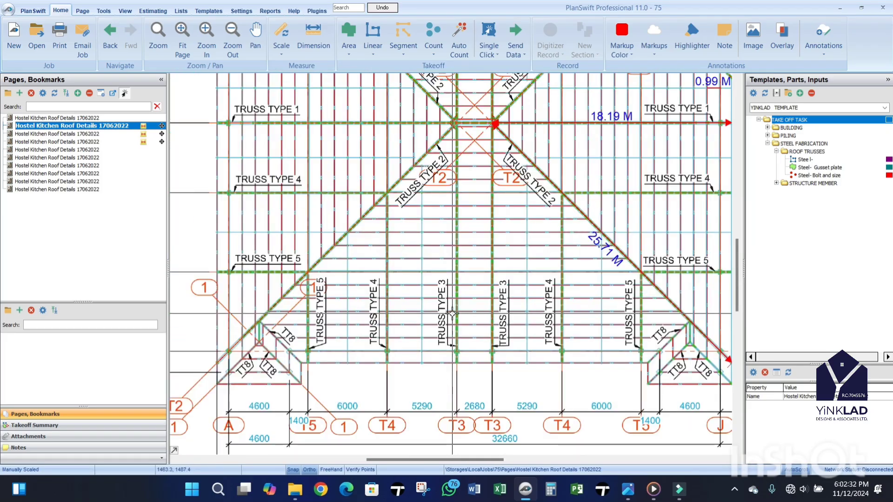
Step: View the Truss Type 1 drawing, and return to the roof plan to examine the Truss Type 1 and 2 junction at the ridge
{"action": "left_click", "coordinate": [93, 134]}
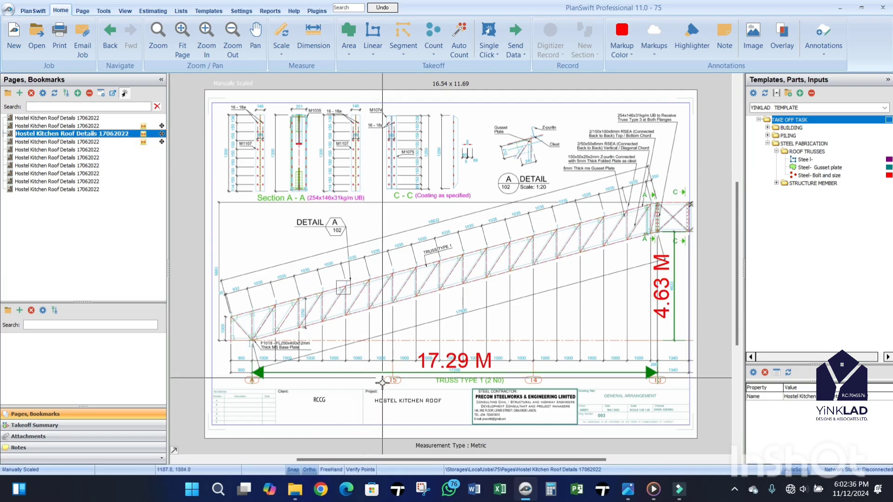
{"action": "scroll", "coordinate": [484, 374], "scroll_direction": "up", "scroll_amount": 3}
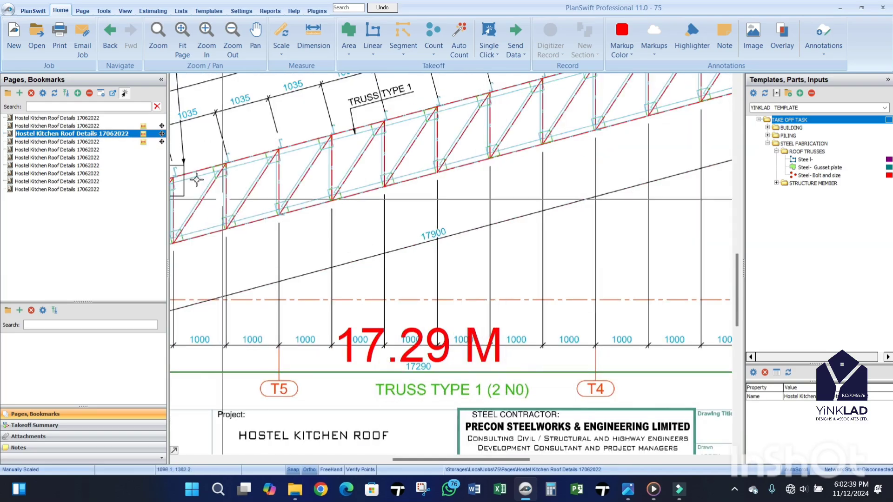
{"action": "left_click", "coordinate": [94, 128]}
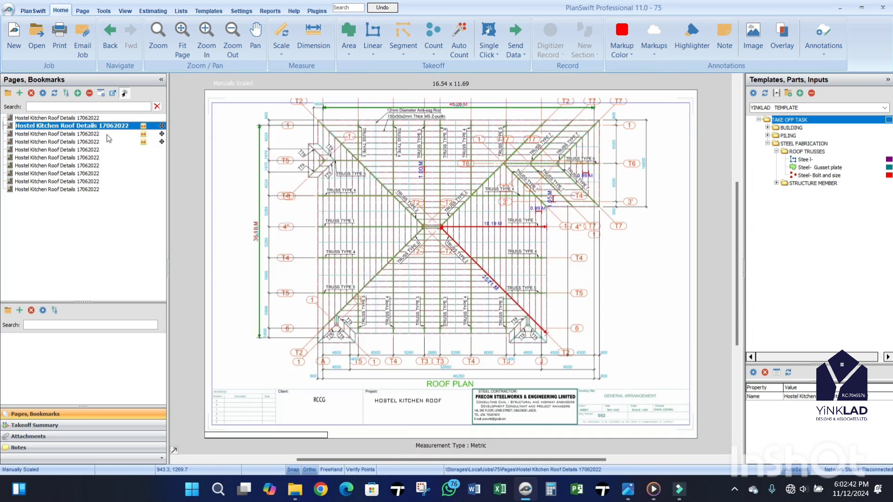
{"action": "scroll", "coordinate": [236, 216], "scroll_direction": "up", "scroll_amount": 3}
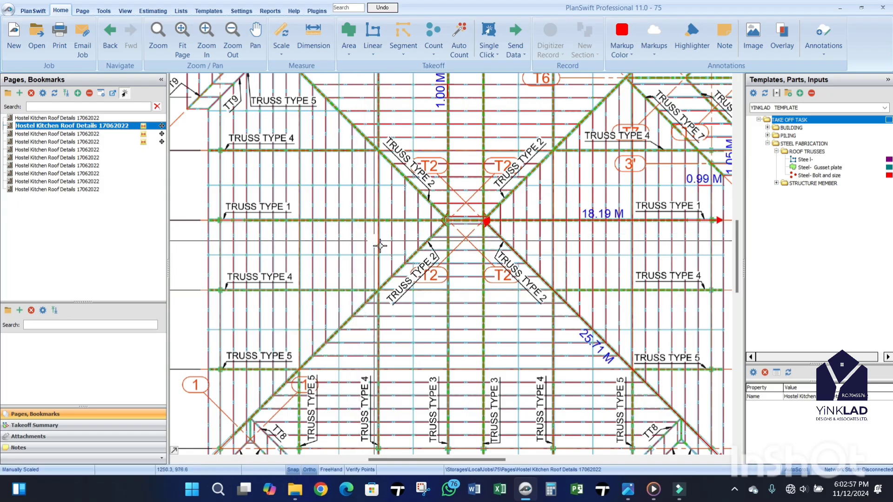
{"action": "scroll", "coordinate": [358, 240], "scroll_direction": "down", "scroll_amount": 3}
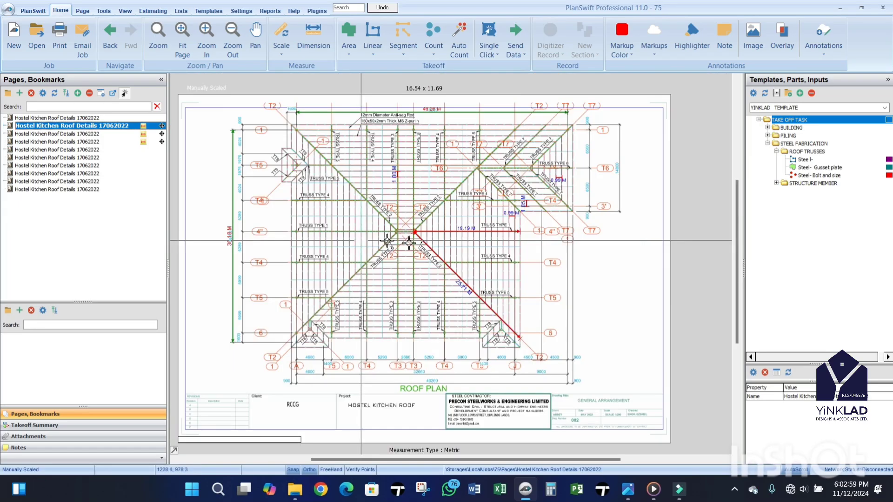
{"action": "scroll", "coordinate": [515, 238], "scroll_direction": "up", "scroll_amount": 3}
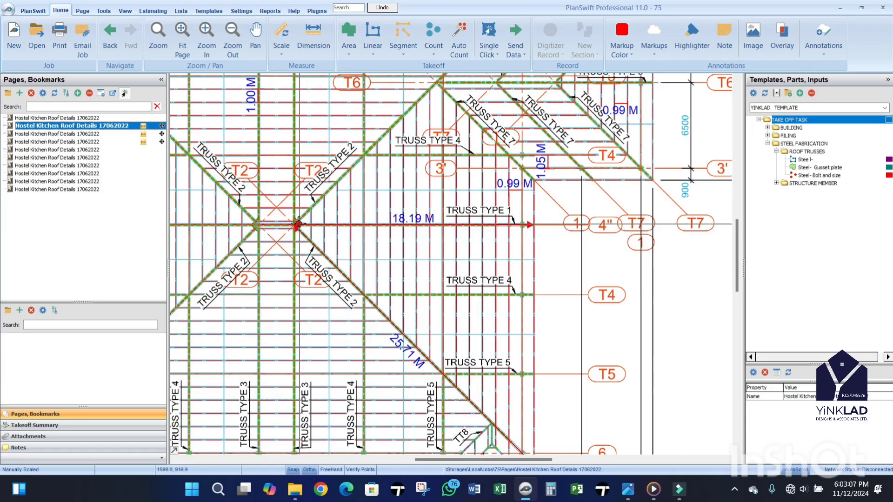
{"action": "scroll", "coordinate": [295, 223], "scroll_direction": "up", "scroll_amount": 2}
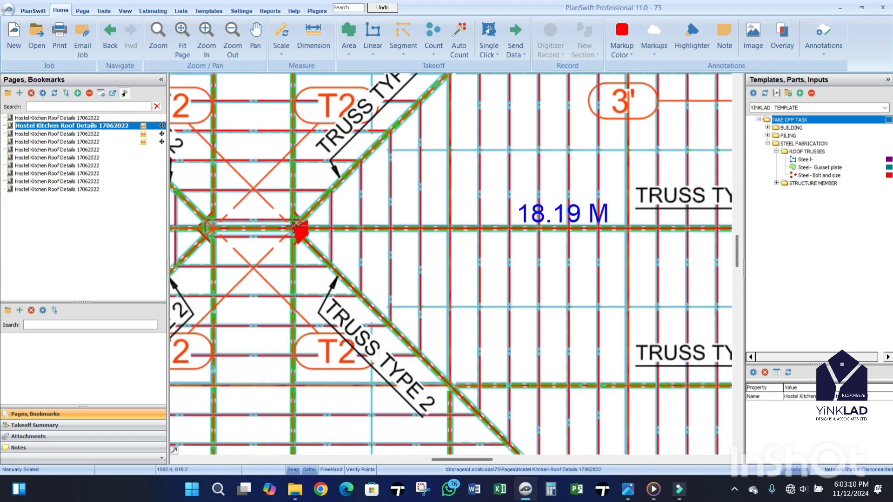
{"action": "scroll", "coordinate": [294, 226], "scroll_direction": "down", "scroll_amount": 3}
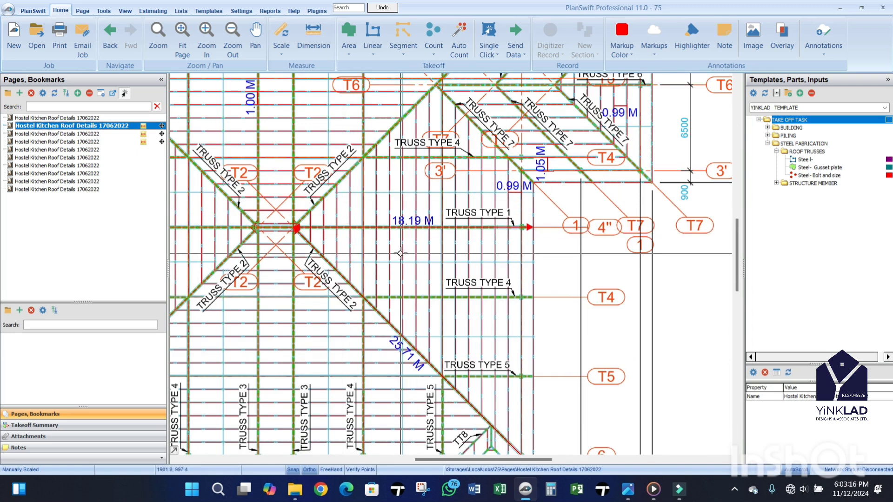
Step: Compare the Truss Type 1 drawing with the Truss Type 1 line on the roof plan
{"action": "left_click", "coordinate": [116, 133]}
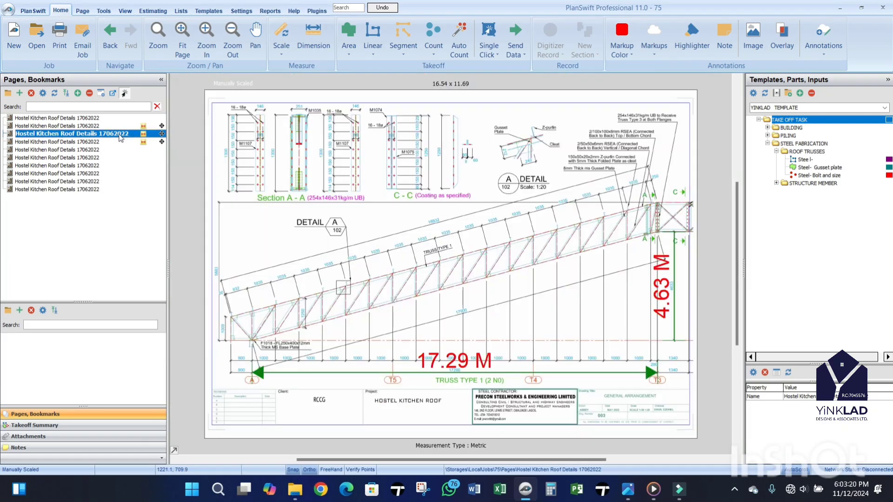
{"action": "left_click", "coordinate": [117, 126]}
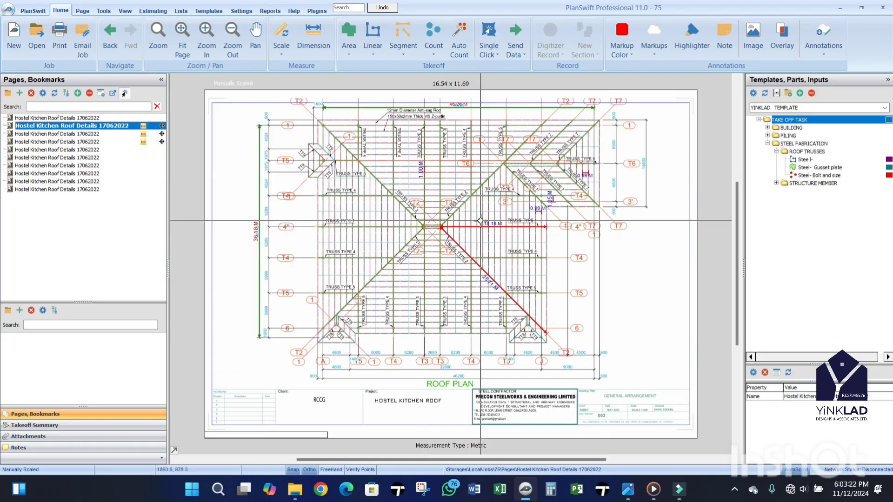
{"action": "scroll", "coordinate": [487, 229], "scroll_direction": "up", "scroll_amount": 5}
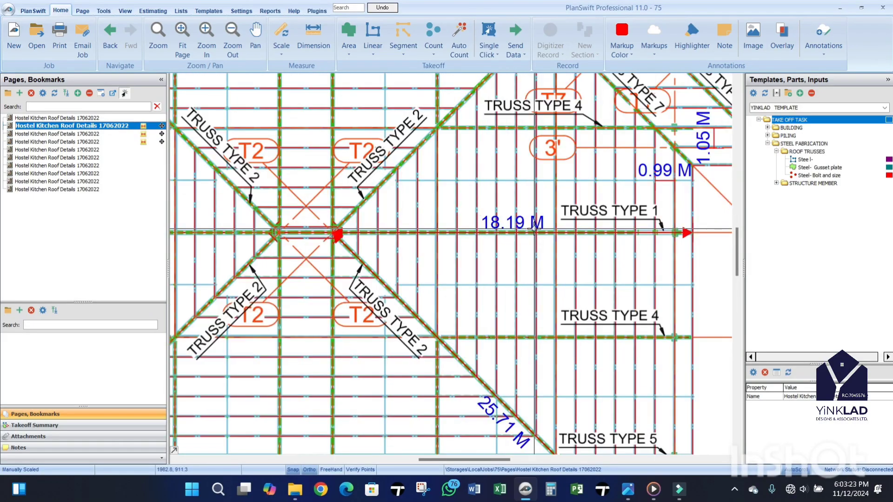
Step: Reopen the Truss Type 1 drawing and examine its top chord dimensions and its upper end near grid T3
{"action": "key", "text": "Down"}
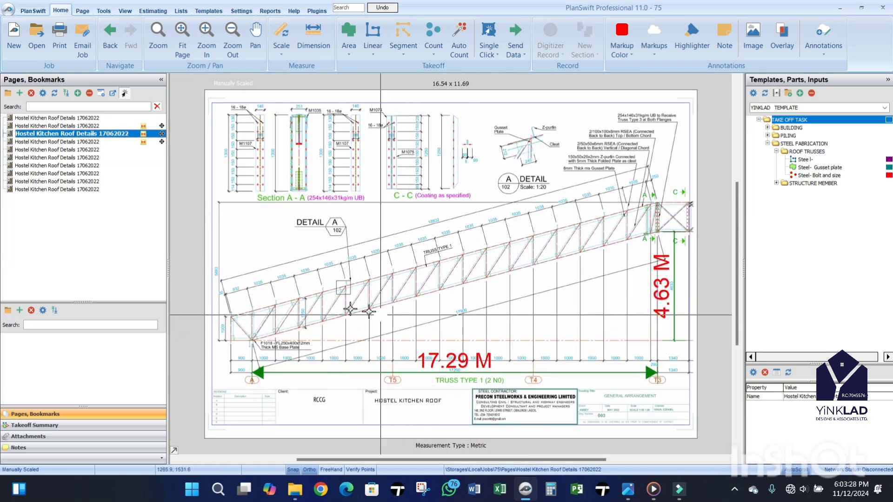
{"action": "scroll", "coordinate": [419, 246], "scroll_direction": "up", "scroll_amount": 3}
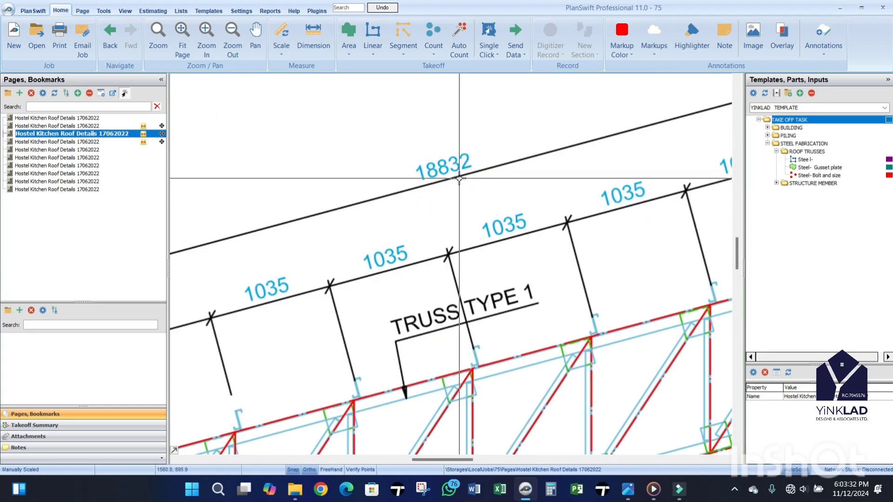
{"action": "scroll", "coordinate": [456, 187], "scroll_direction": "down", "scroll_amount": 3}
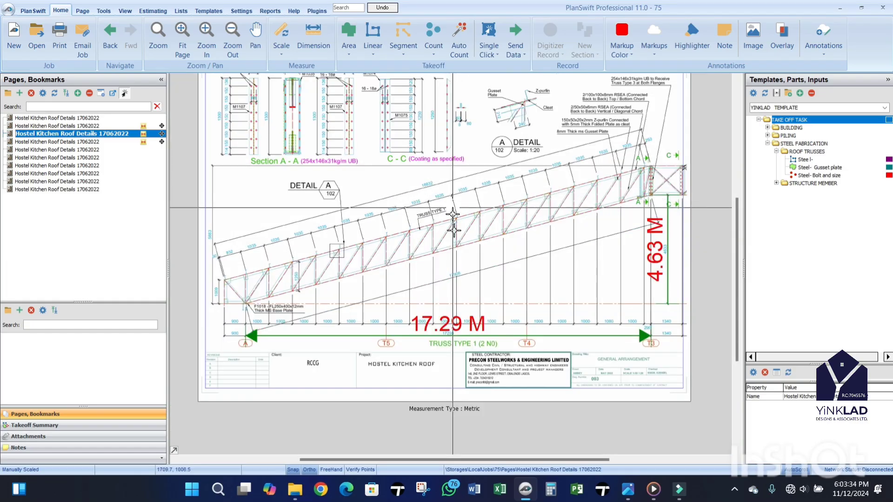
{"action": "scroll", "coordinate": [670, 167], "scroll_direction": "up", "scroll_amount": 3}
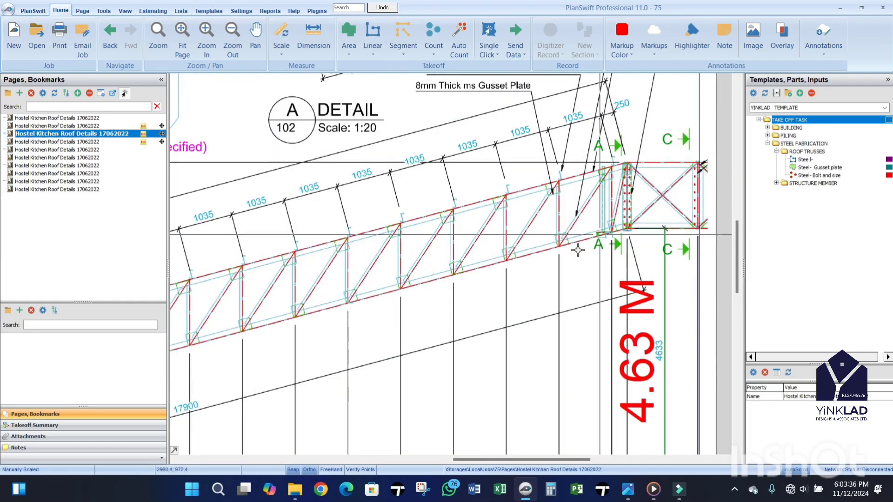
{"action": "scroll", "coordinate": [537, 261], "scroll_direction": "down", "scroll_amount": 2}
{"action": "scroll", "coordinate": [574, 273], "scroll_direction": "up", "scroll_amount": 2}
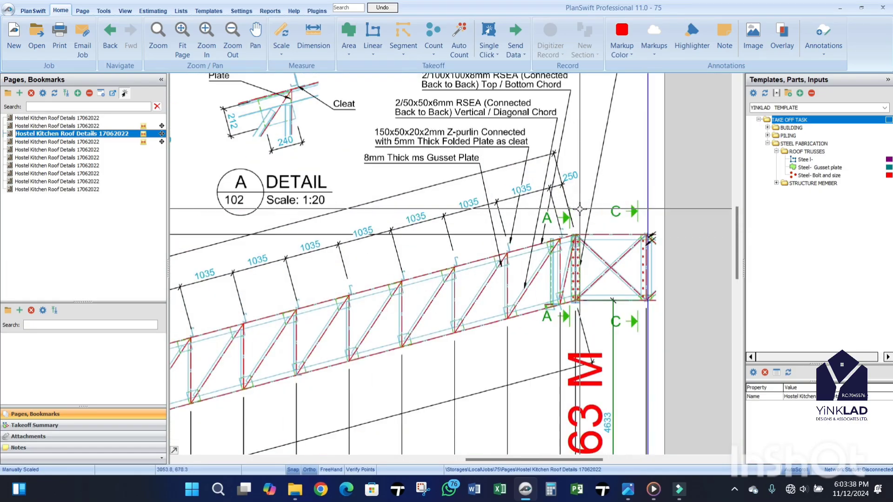
{"action": "scroll", "coordinate": [574, 274], "scroll_direction": "down", "scroll_amount": 2}
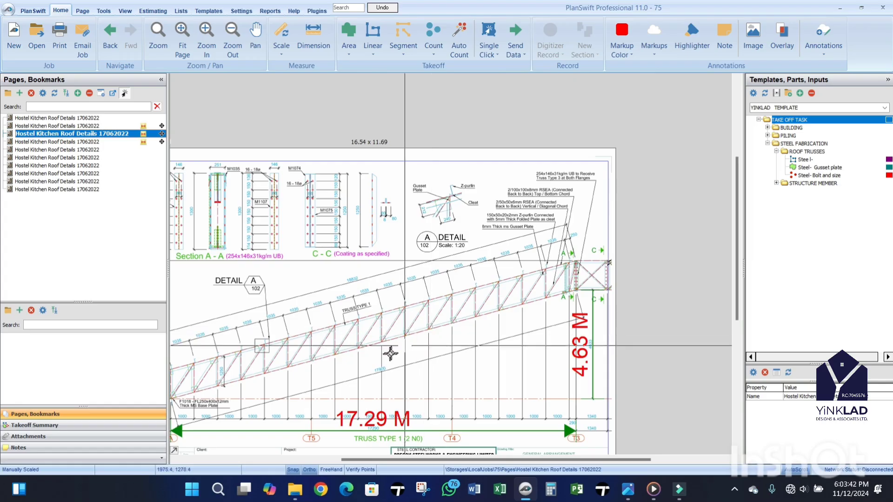
Step: Examine the lower end of Truss Type 1 at grid A, including the base plate, gusset plates and panel dimensions
{"action": "scroll", "coordinate": [429, 355], "scroll_direction": "up", "scroll_amount": 3}
{"action": "scroll", "coordinate": [307, 386], "scroll_direction": "down", "scroll_amount": 2}
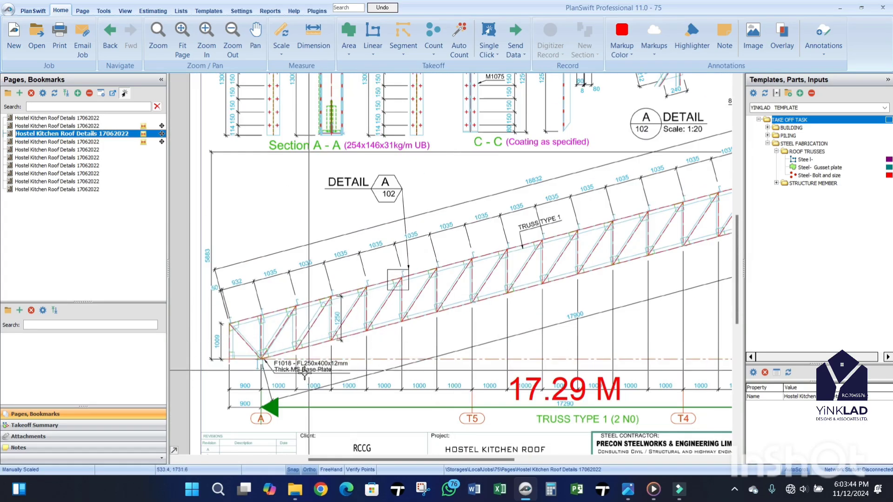
{"action": "scroll", "coordinate": [306, 386], "scroll_direction": "up", "scroll_amount": 2}
{"action": "scroll", "coordinate": [305, 349], "scroll_direction": "up", "scroll_amount": 3}
{"action": "scroll", "coordinate": [305, 349], "scroll_direction": "down", "scroll_amount": 3}
{"action": "scroll", "coordinate": [329, 354], "scroll_direction": "up", "scroll_amount": 2}
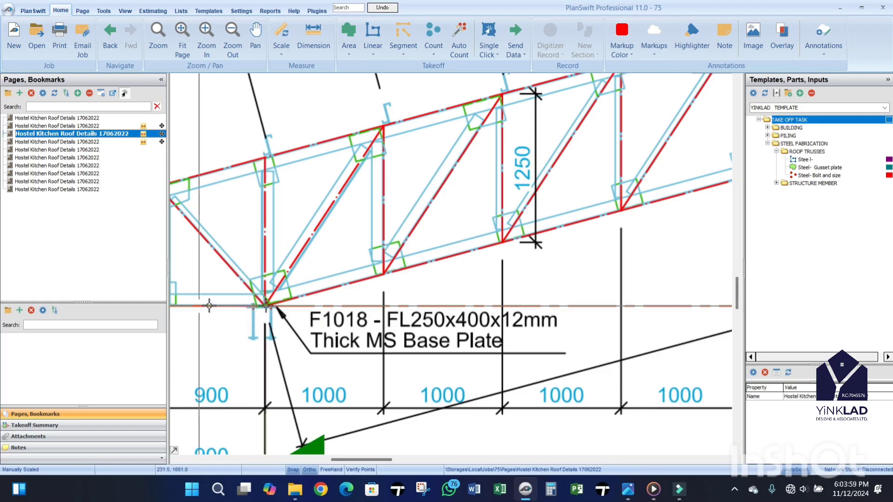
{"action": "scroll", "coordinate": [275, 306], "scroll_direction": "up", "scroll_amount": 3}
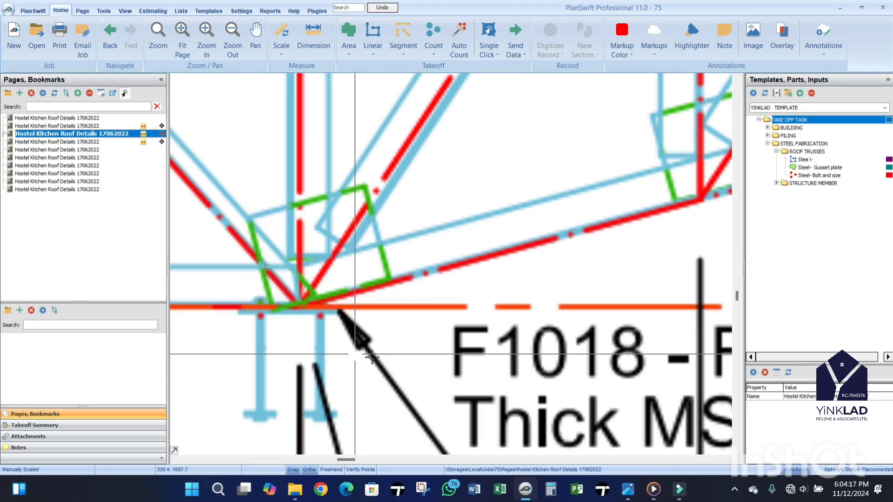
{"action": "scroll", "coordinate": [322, 342], "scroll_direction": "down", "scroll_amount": 3}
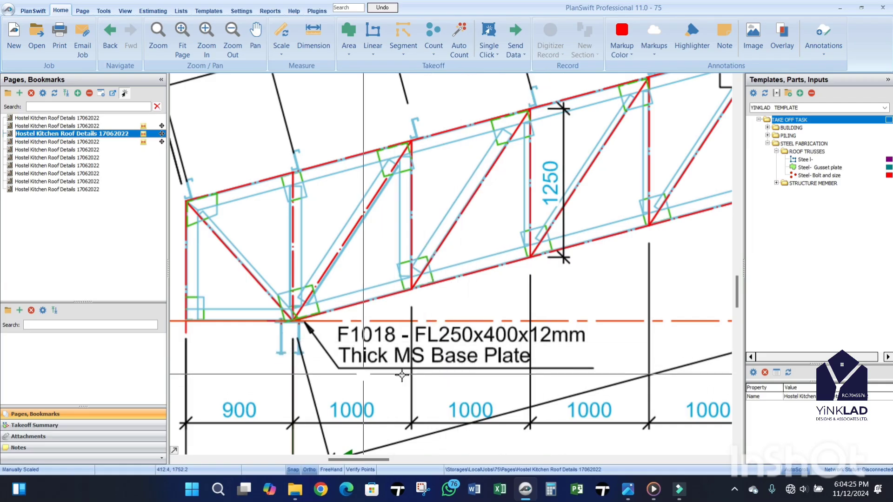
{"action": "scroll", "coordinate": [404, 324], "scroll_direction": "down", "scroll_amount": 5}
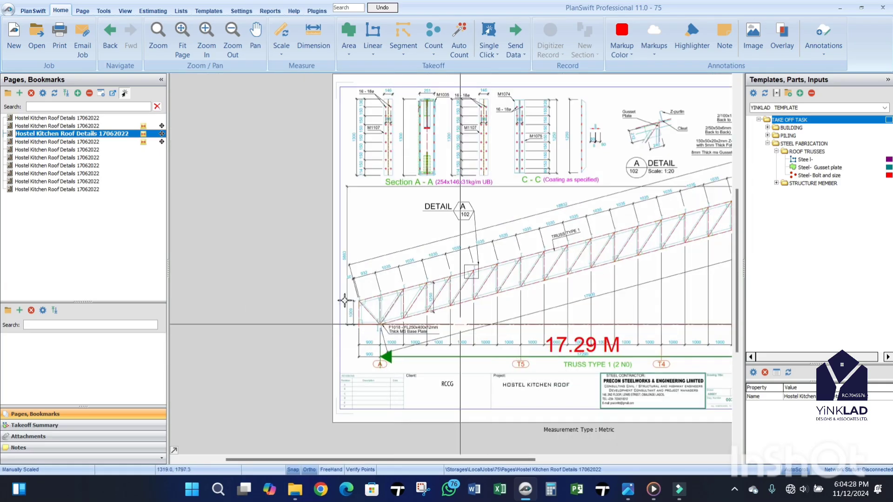
{"action": "scroll", "coordinate": [512, 260], "scroll_direction": "up", "scroll_amount": 3}
{"action": "scroll", "coordinate": [497, 251], "scroll_direction": "down", "scroll_amount": 5}
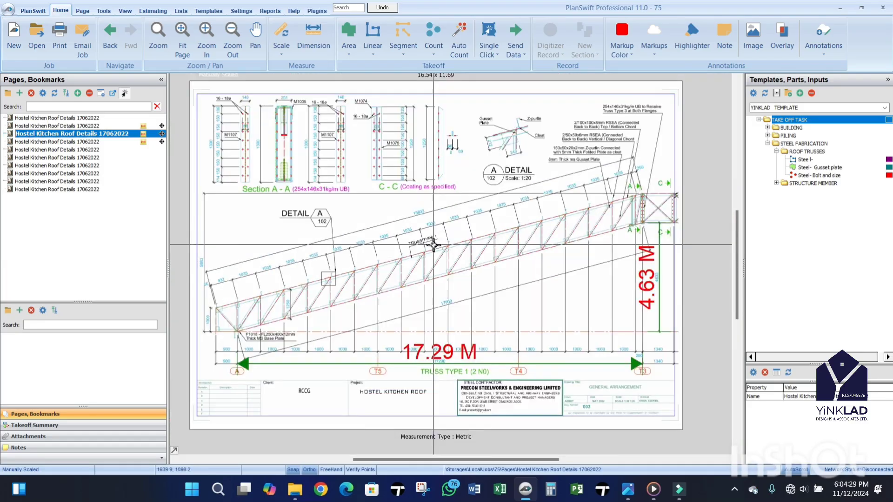
Step: Read the member notes at the upper end of Truss Type 1 for the chords, diagonals, Z-purlins, gusset plate and universal beam
{"action": "scroll", "coordinate": [638, 223], "scroll_direction": "up", "scroll_amount": 4}
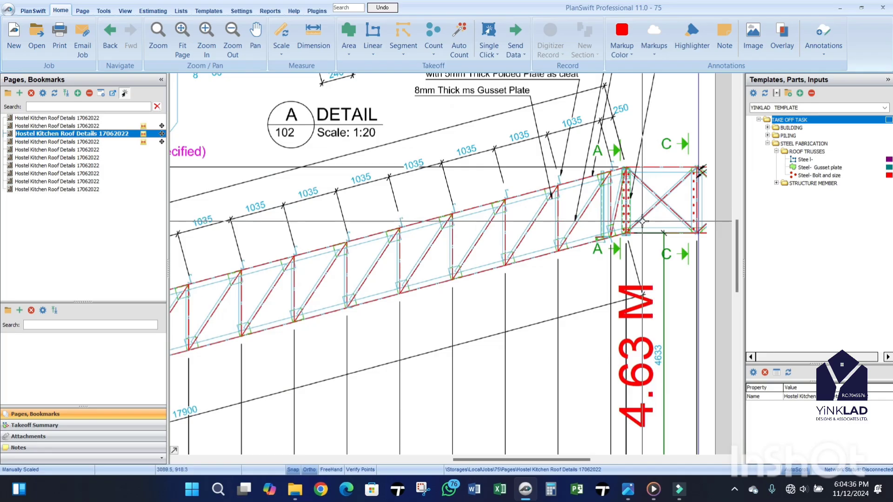
{"action": "scroll", "coordinate": [637, 205], "scroll_direction": "down", "scroll_amount": 2}
{"action": "scroll", "coordinate": [632, 180], "scroll_direction": "up", "scroll_amount": 3}
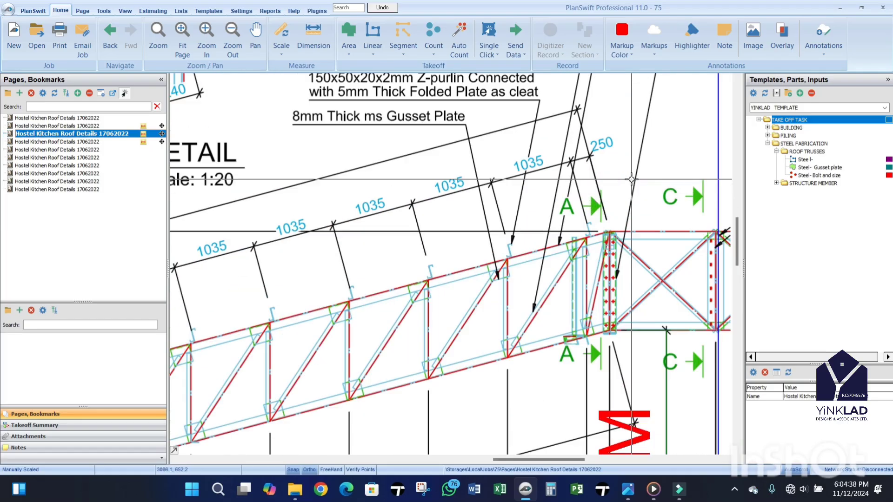
{"action": "scroll", "coordinate": [600, 262], "scroll_direction": "down", "scroll_amount": 2}
{"action": "scroll", "coordinate": [599, 261], "scroll_direction": "up", "scroll_amount": 2}
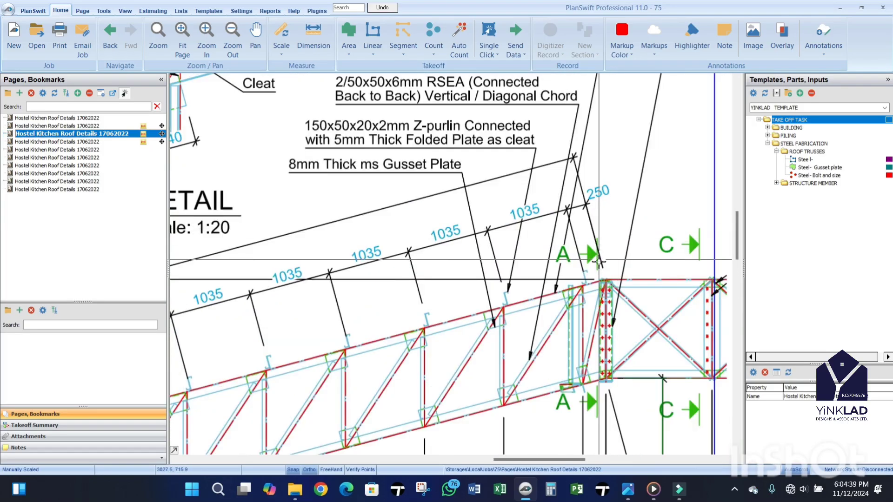
{"action": "scroll", "coordinate": [599, 261], "scroll_direction": "down", "scroll_amount": 2}
{"action": "scroll", "coordinate": [642, 125], "scroll_direction": "up", "scroll_amount": 2}
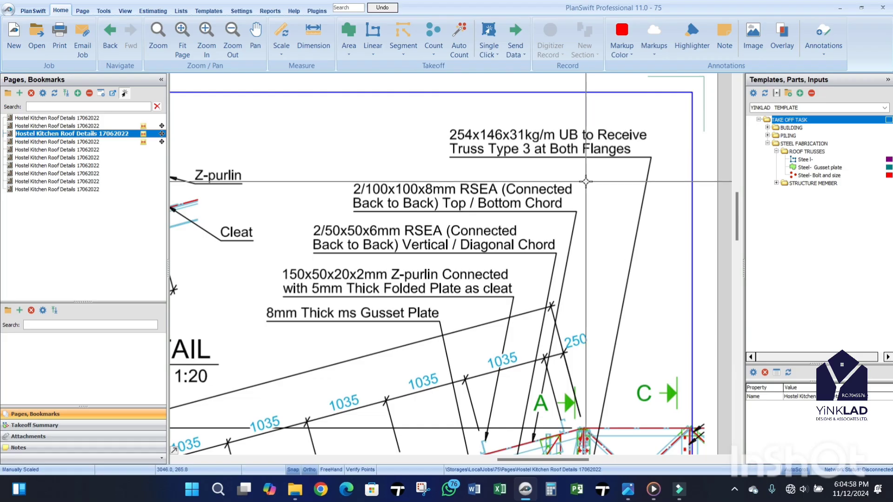
Step: Switch to Photos and examine the site photo of the universal beams with drilled flanges
{"action": "left_click", "coordinate": [634, 498]}
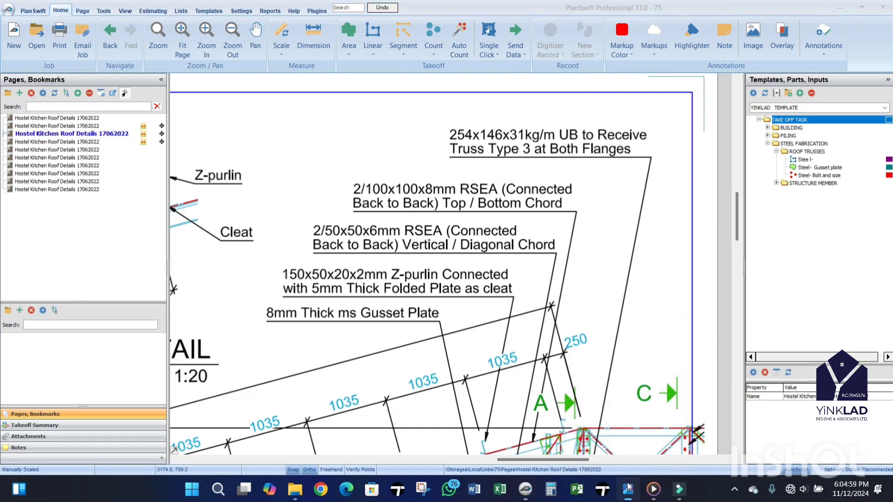
{"action": "left_click", "coordinate": [11, 240]}
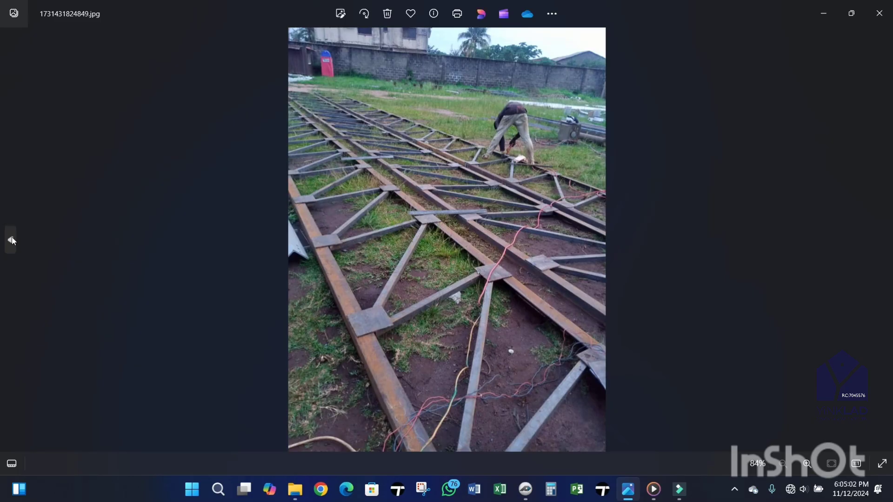
{"action": "left_click", "coordinate": [11, 240]}
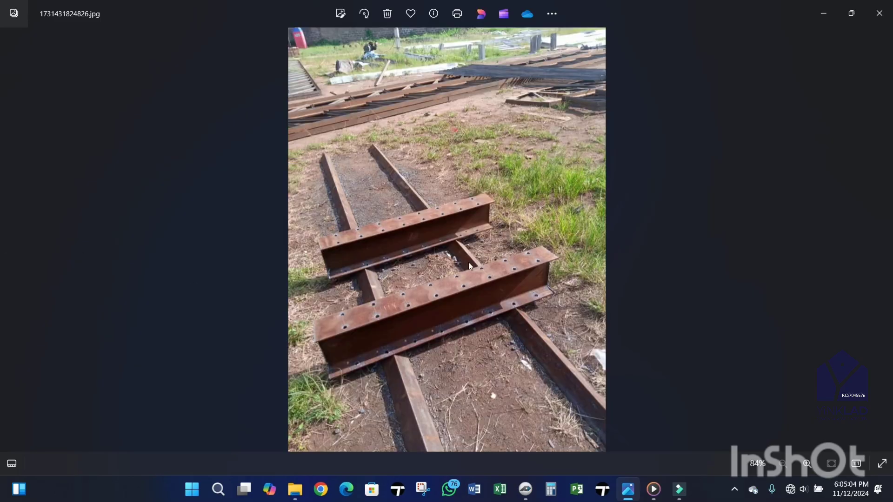
{"action": "scroll", "coordinate": [447, 295], "scroll_direction": "up", "scroll_amount": 3}
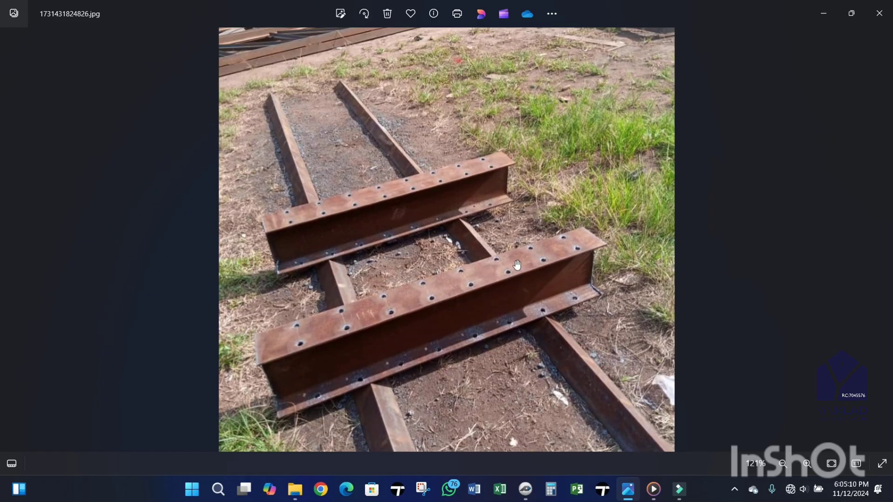
{"action": "left_click", "coordinate": [824, 14]}
Step: Examine the note on the universal beam receiving Truss Type 3 at the upper end of Truss Type 1
{"action": "scroll", "coordinate": [558, 210], "scroll_direction": "down", "scroll_amount": 5}
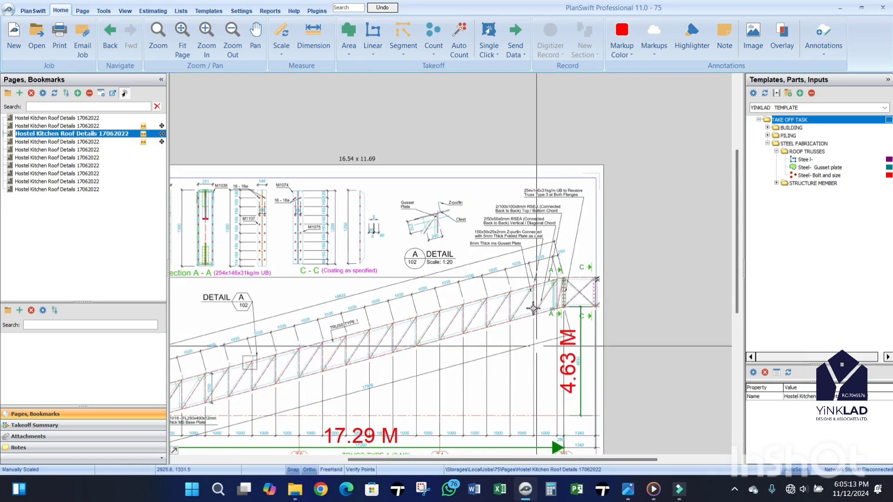
{"action": "scroll", "coordinate": [630, 223], "scroll_direction": "up", "scroll_amount": 5}
{"action": "scroll", "coordinate": [630, 235], "scroll_direction": "down", "scroll_amount": 5}
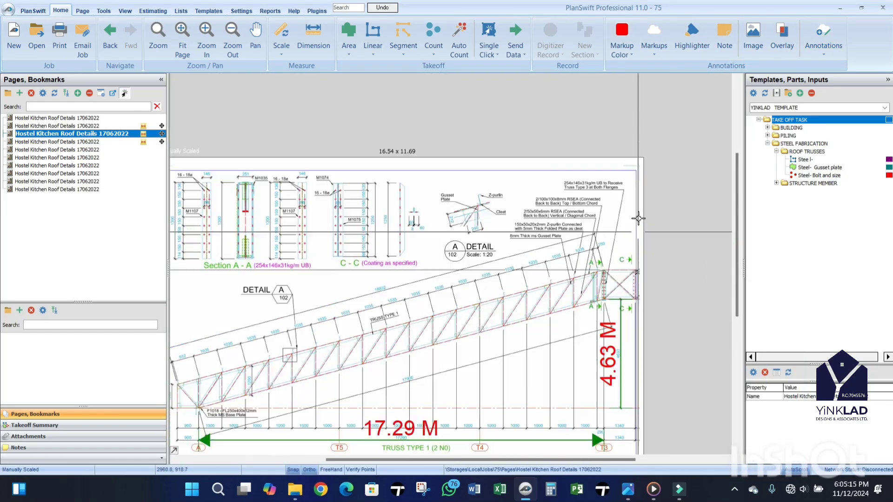
{"action": "scroll", "coordinate": [624, 205], "scroll_direction": "up", "scroll_amount": 4}
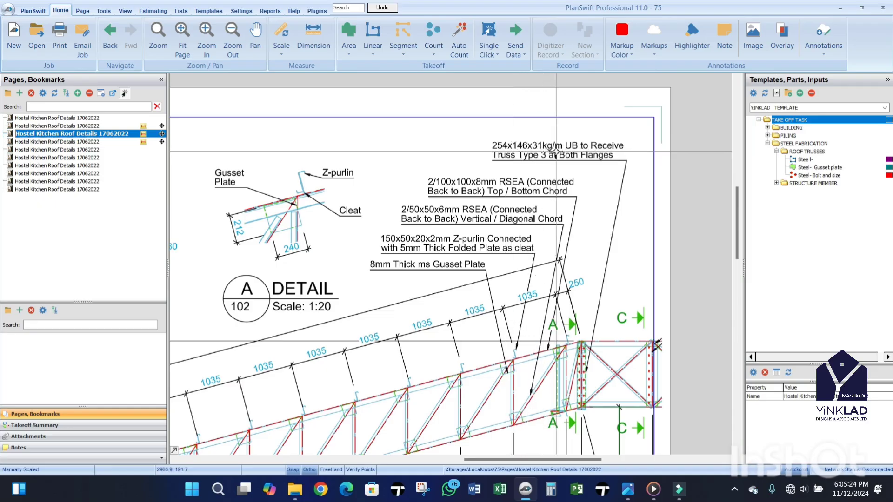
{"action": "scroll", "coordinate": [585, 155], "scroll_direction": "up", "scroll_amount": 2}
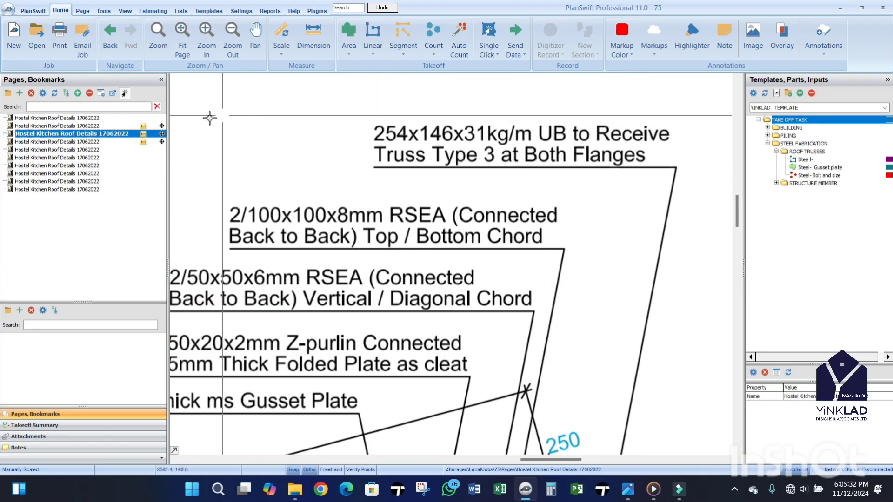
Step: Open the roof plan and examine the Truss Type 3 lines running to the central ridge
{"action": "left_click", "coordinate": [103, 126]}
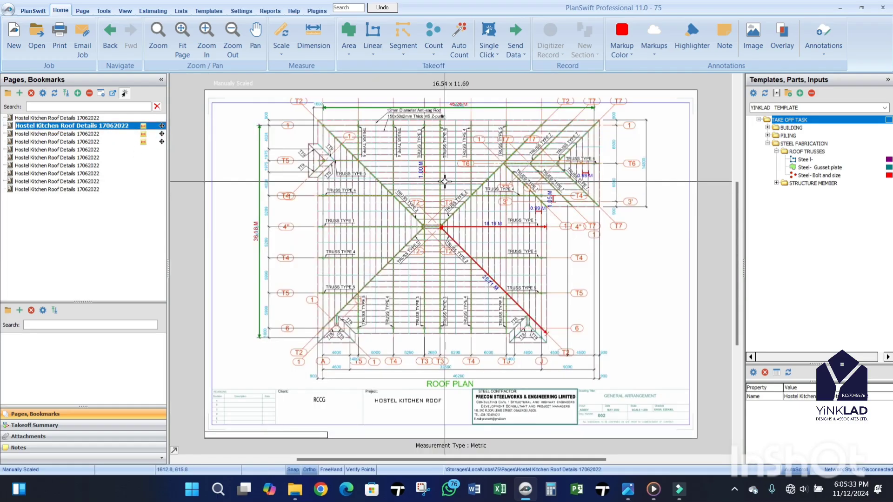
{"action": "scroll", "coordinate": [455, 222], "scroll_direction": "up", "scroll_amount": 4}
{"action": "scroll", "coordinate": [432, 304], "scroll_direction": "down", "scroll_amount": 5}
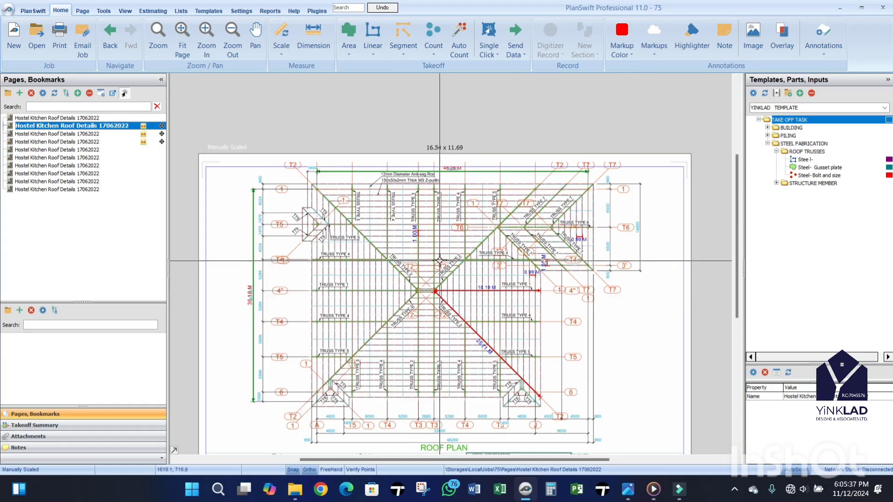
{"action": "scroll", "coordinate": [449, 320], "scroll_direction": "up", "scroll_amount": 2}
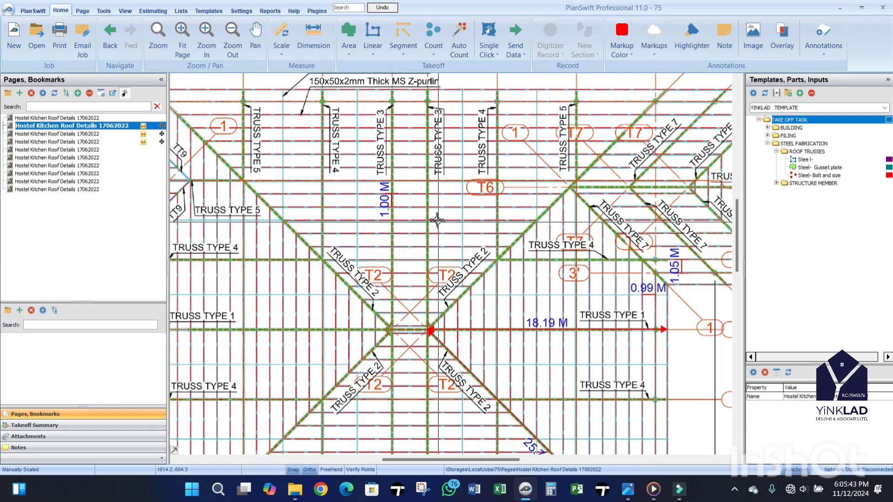
{"action": "scroll", "coordinate": [426, 218], "scroll_direction": "down", "scroll_amount": 5}
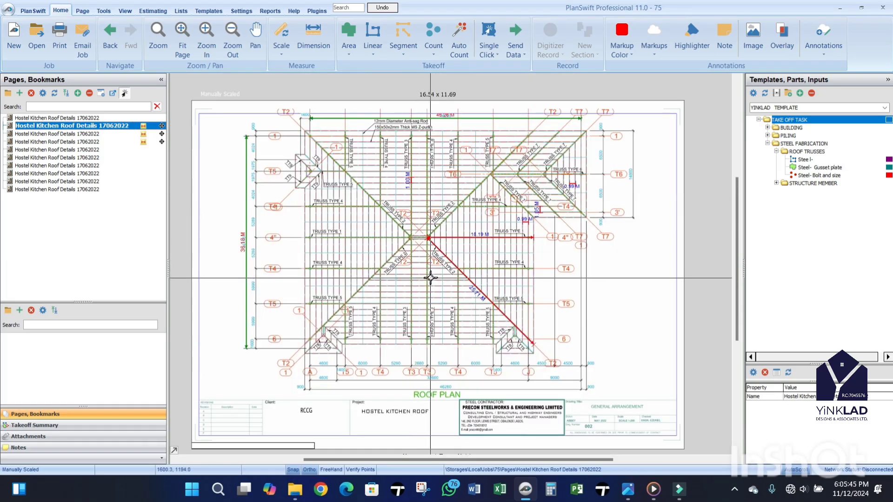
Step: Examine both ends of the central ridge on the roof plan, where Truss Types 1, 2 and 3 meet
{"action": "scroll", "coordinate": [404, 307], "scroll_direction": "up", "scroll_amount": 5}
{"action": "scroll", "coordinate": [429, 158], "scroll_direction": "up", "scroll_amount": 3}
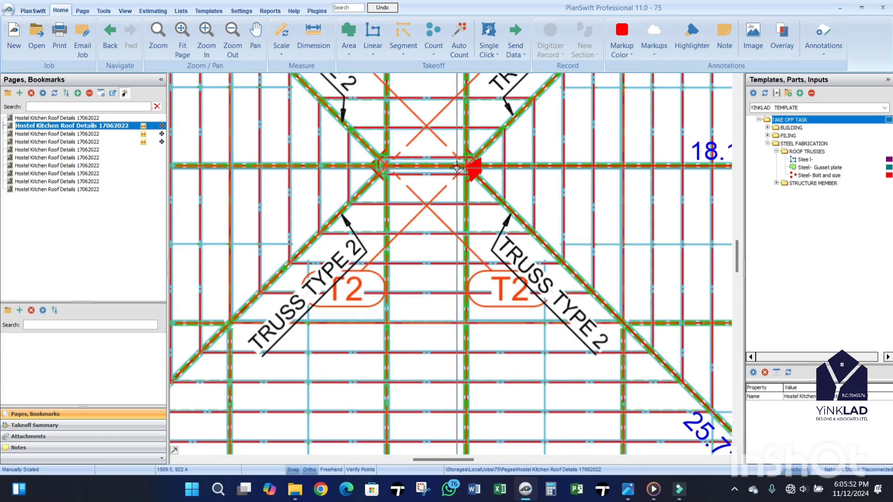
{"action": "scroll", "coordinate": [458, 165], "scroll_direction": "up", "scroll_amount": 3}
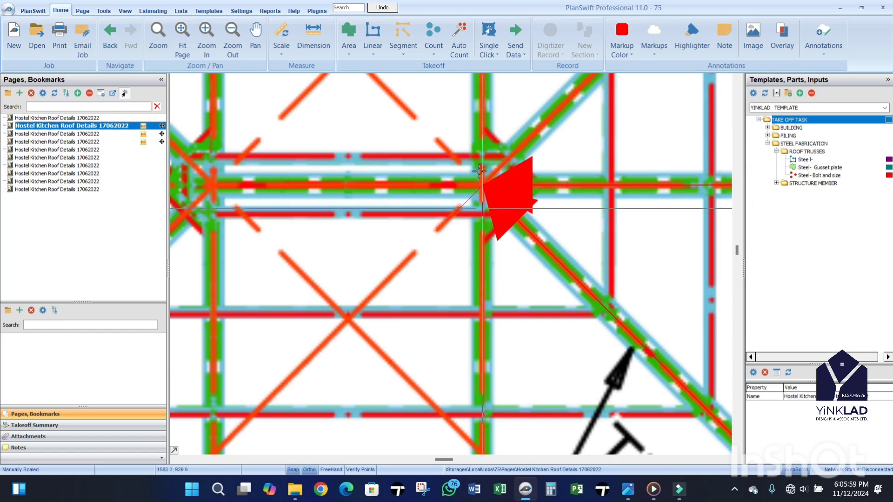
{"action": "scroll", "coordinate": [479, 162], "scroll_direction": "down", "scroll_amount": 4}
{"action": "scroll", "coordinate": [439, 167], "scroll_direction": "up", "scroll_amount": 4}
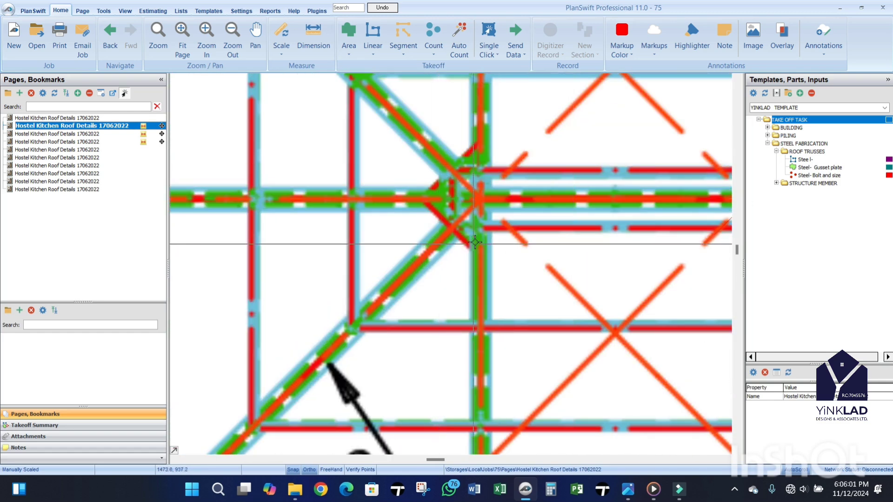
{"action": "scroll", "coordinate": [430, 207], "scroll_direction": "down", "scroll_amount": 3}
{"action": "scroll", "coordinate": [469, 204], "scroll_direction": "down", "scroll_amount": 3}
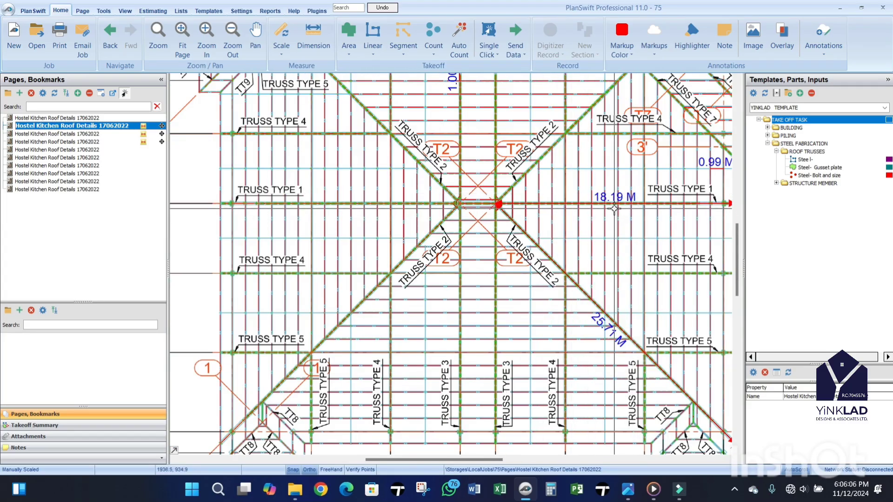
Step: Trace the Truss Type 1 line on the roof plan to its connection with the Truss Type 3 line at the ridge
{"action": "scroll", "coordinate": [613, 205], "scroll_direction": "up", "scroll_amount": 3}
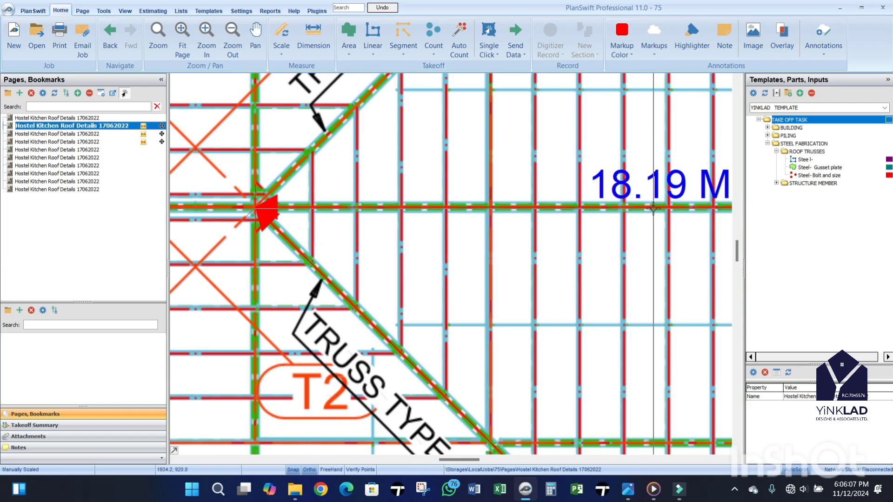
{"action": "scroll", "coordinate": [612, 205], "scroll_direction": "down", "scroll_amount": 2}
{"action": "scroll", "coordinate": [461, 204], "scroll_direction": "up", "scroll_amount": 2}
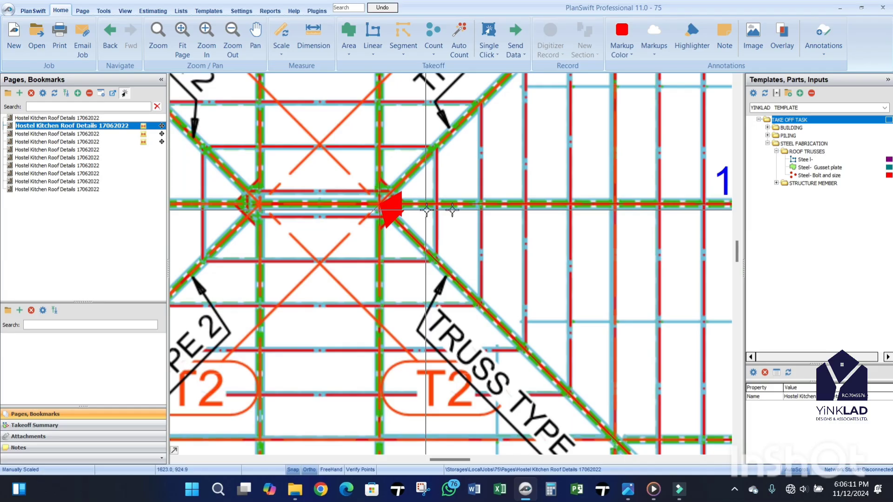
{"action": "scroll", "coordinate": [426, 210], "scroll_direction": "down", "scroll_amount": 3}
{"action": "scroll", "coordinate": [426, 170], "scroll_direction": "up", "scroll_amount": 2}
{"action": "scroll", "coordinate": [426, 170], "scroll_direction": "down", "scroll_amount": 2}
{"action": "scroll", "coordinate": [419, 195], "scroll_direction": "up", "scroll_amount": 4}
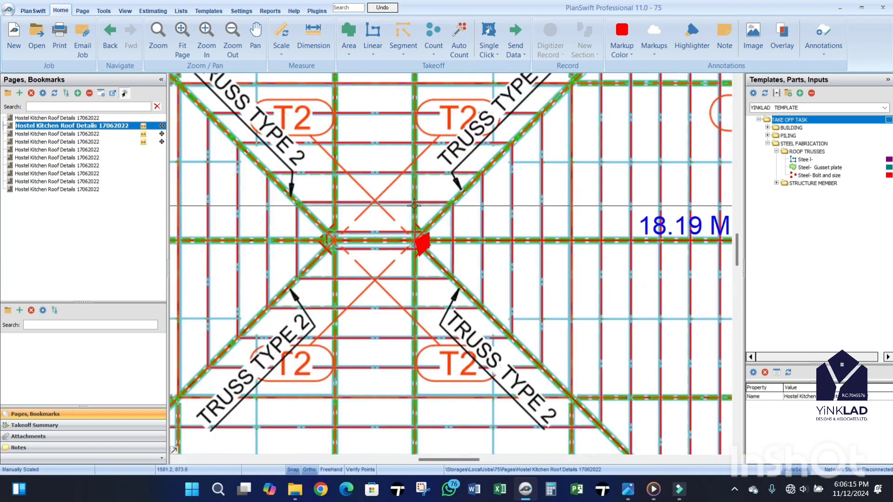
{"action": "scroll", "coordinate": [414, 206], "scroll_direction": "up", "scroll_amount": 2}
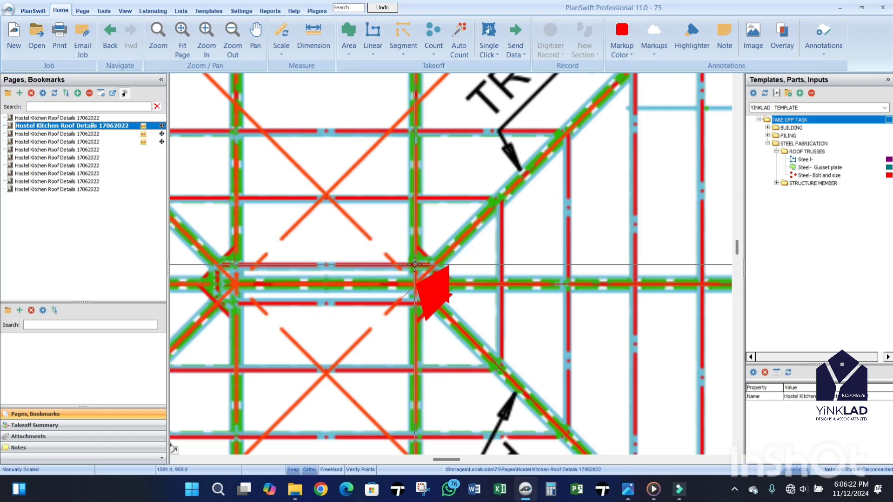
Step: Reopen the Truss Type 1 drawing and check its member notes against the chords, diagonals and gusset plates at the upper end
{"action": "left_click", "coordinate": [97, 134]}
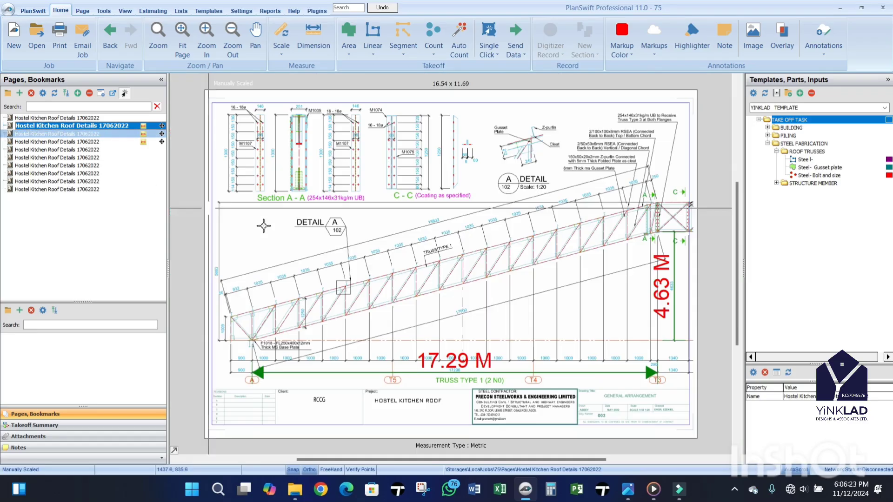
{"action": "scroll", "coordinate": [620, 129], "scroll_direction": "up", "scroll_amount": 4}
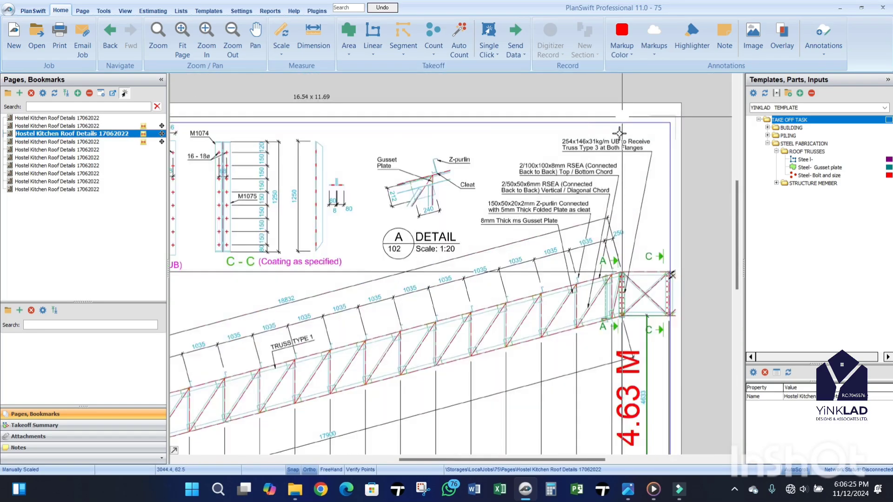
{"action": "scroll", "coordinate": [623, 133], "scroll_direction": "up", "scroll_amount": 2}
{"action": "scroll", "coordinate": [604, 195], "scroll_direction": "up", "scroll_amount": 2}
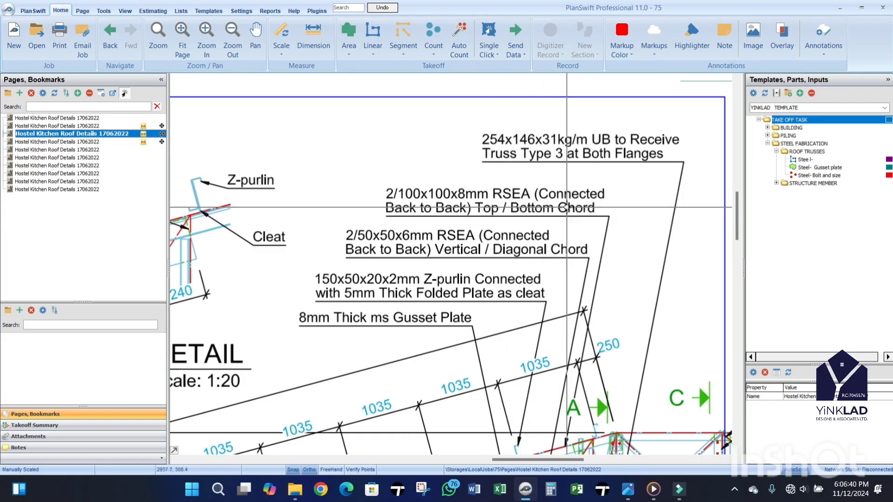
{"action": "scroll", "coordinate": [608, 229], "scroll_direction": "down", "scroll_amount": 3}
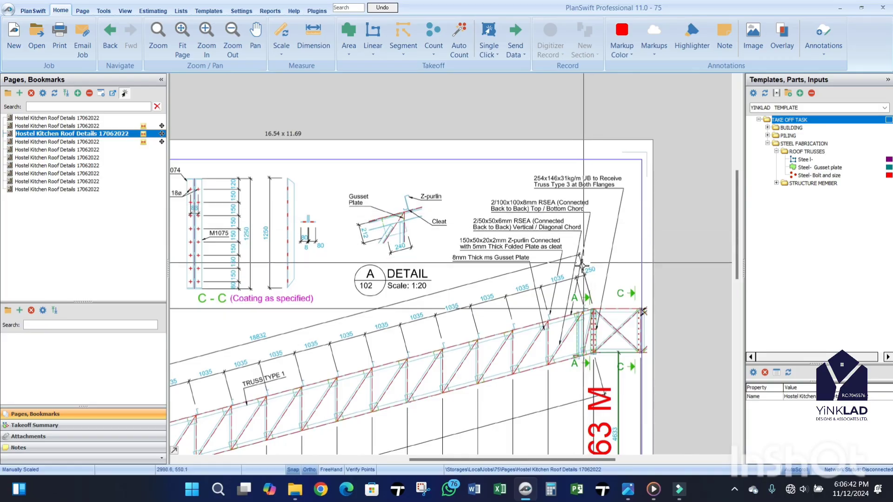
{"action": "scroll", "coordinate": [574, 310], "scroll_direction": "up", "scroll_amount": 4}
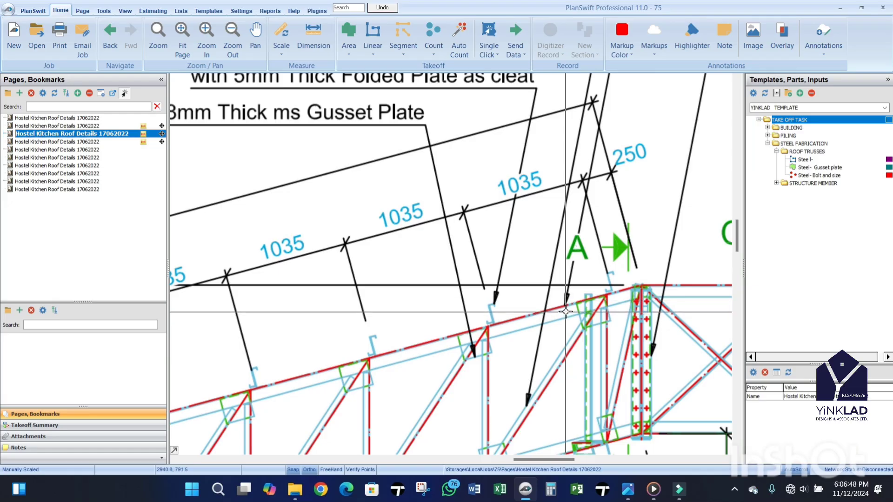
Step: Switch to Photos and examine the site photos of the fabricated trusses, including the gusset plates joining chords and diagonals
{"action": "left_click", "coordinate": [628, 489]}
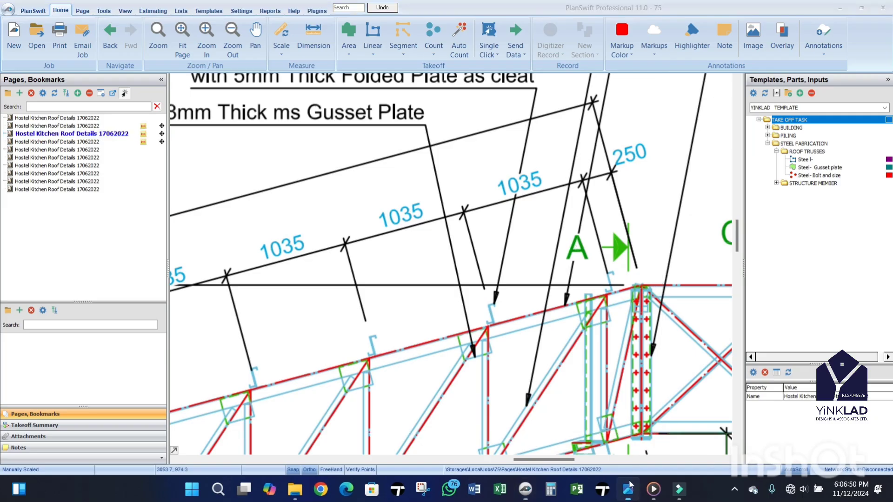
{"action": "left_click", "coordinate": [884, 240]}
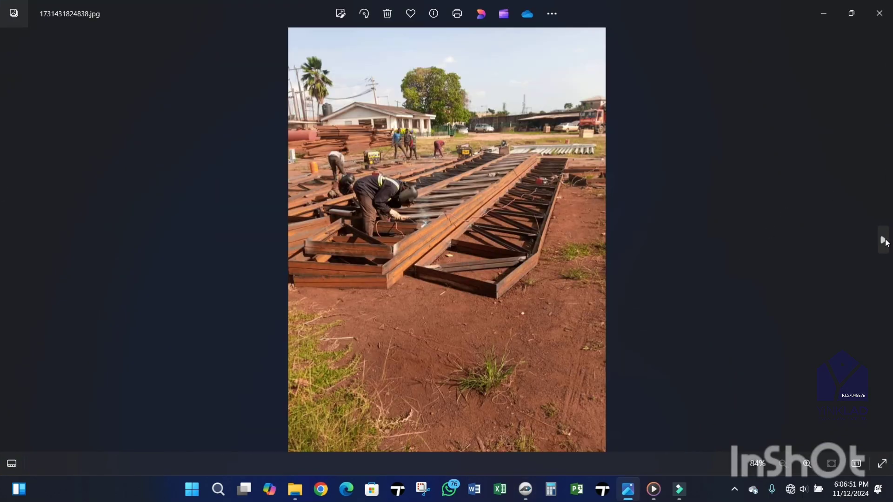
{"action": "scroll", "coordinate": [464, 256], "scroll_direction": "up", "scroll_amount": 2}
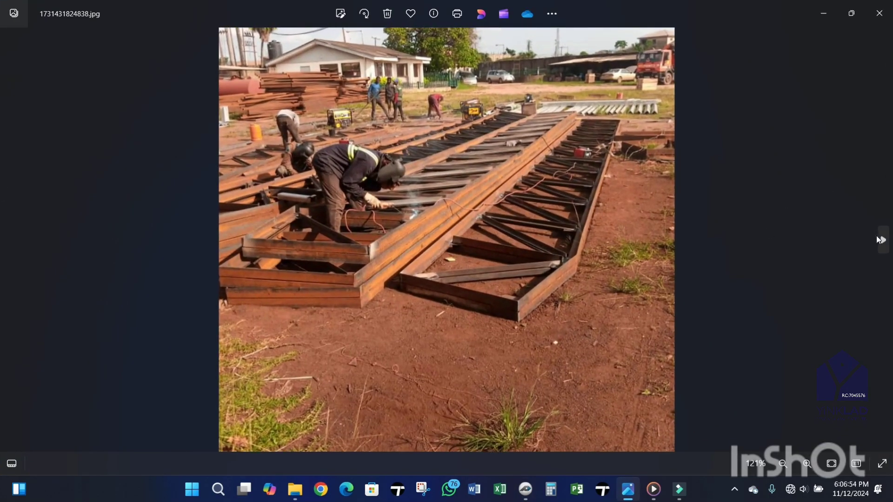
{"action": "left_click", "coordinate": [884, 240]}
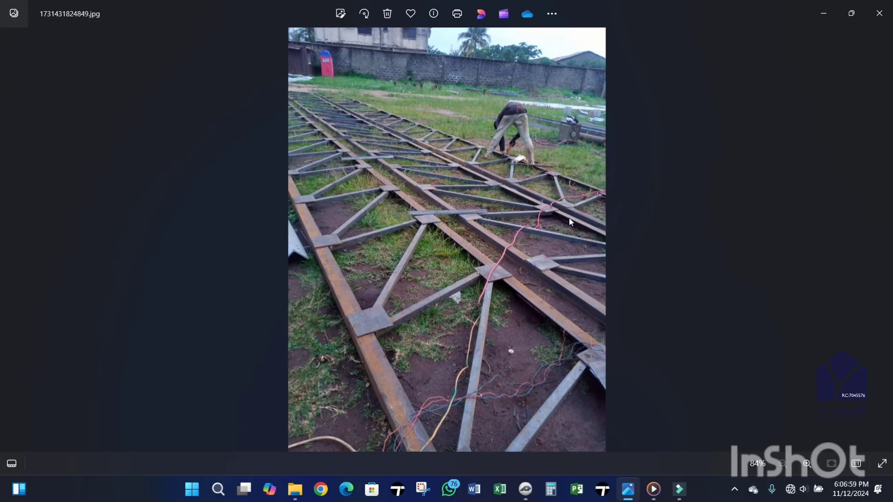
{"action": "scroll", "coordinate": [530, 253], "scroll_direction": "up", "scroll_amount": 1}
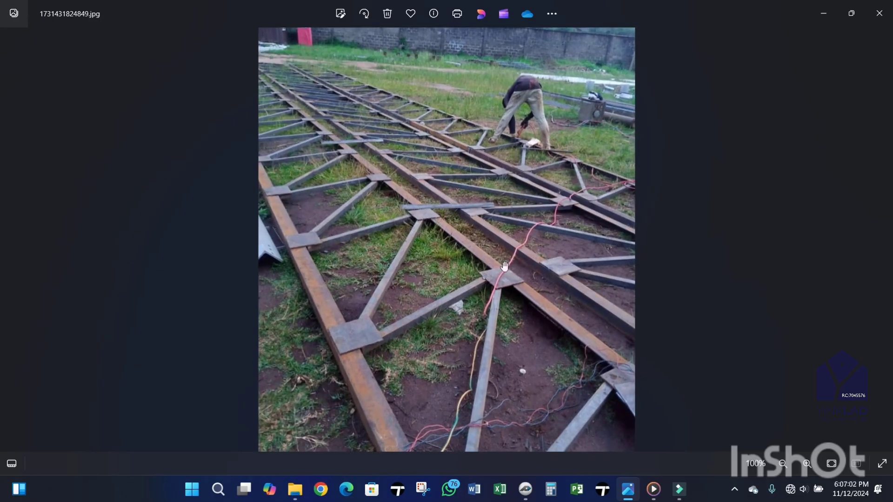
{"action": "scroll", "coordinate": [526, 244], "scroll_direction": "up", "scroll_amount": 1}
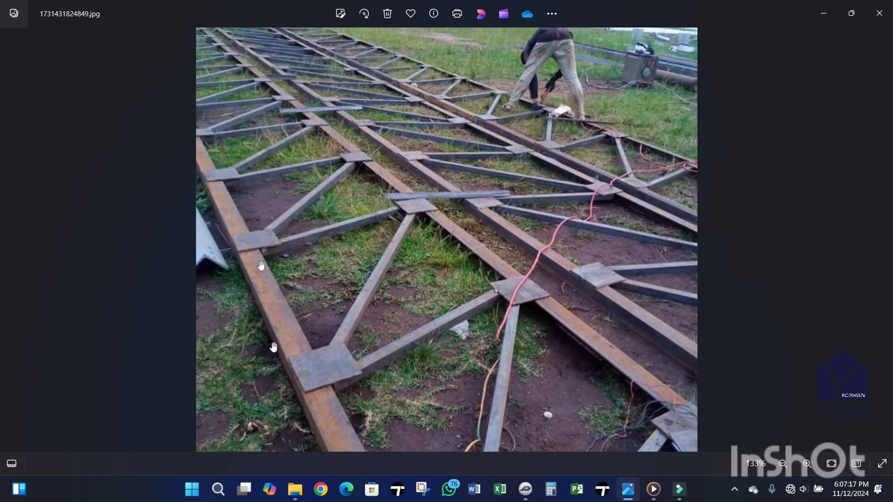
Step: Examine the paired angle members in the truss welding photo and return to the Truss Type 1 drawing in PlanSwift
{"action": "left_click", "coordinate": [11, 241]}
{"action": "scroll", "coordinate": [384, 232], "scroll_direction": "up", "scroll_amount": 5}
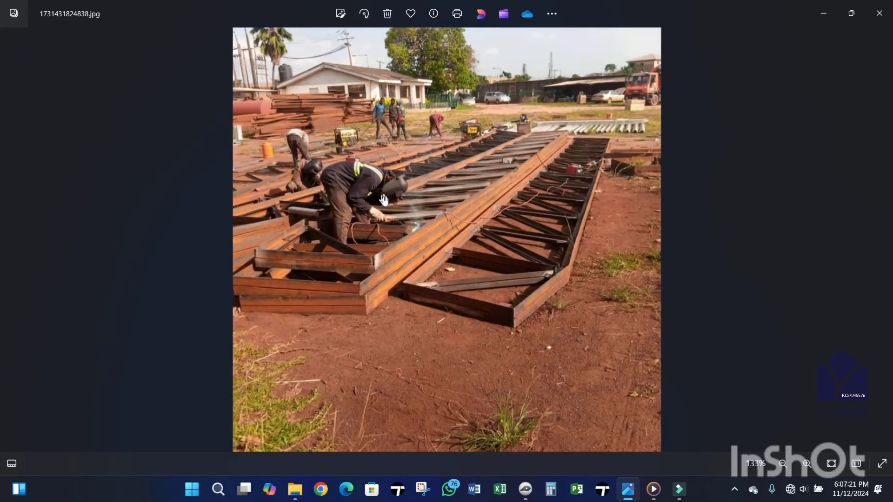
{"action": "scroll", "coordinate": [412, 237], "scroll_direction": "up", "scroll_amount": 3}
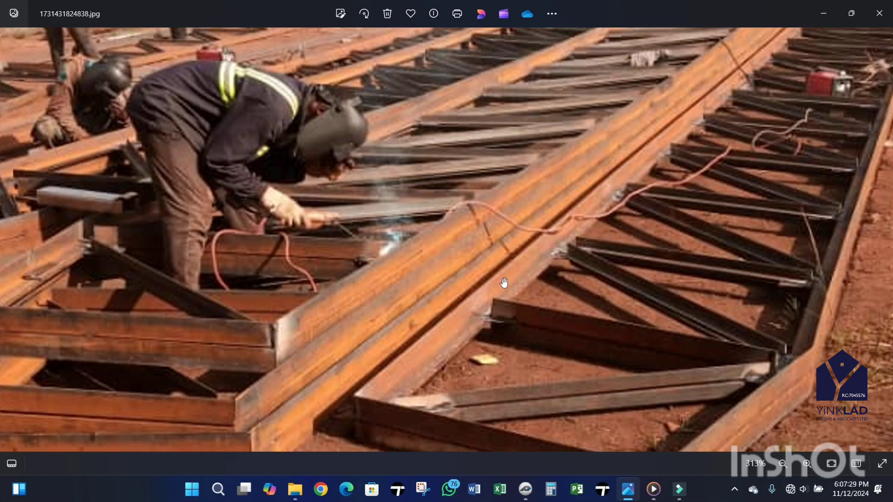
{"action": "scroll", "coordinate": [517, 268], "scroll_direction": "down", "scroll_amount": 2}
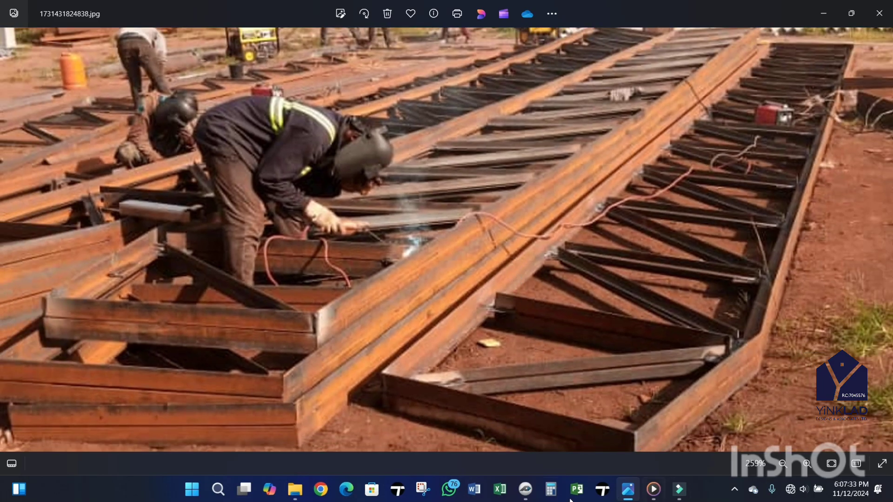
{"action": "left_click", "coordinate": [524, 492]}
{"action": "scroll", "coordinate": [549, 314], "scroll_direction": "down", "scroll_amount": 3}
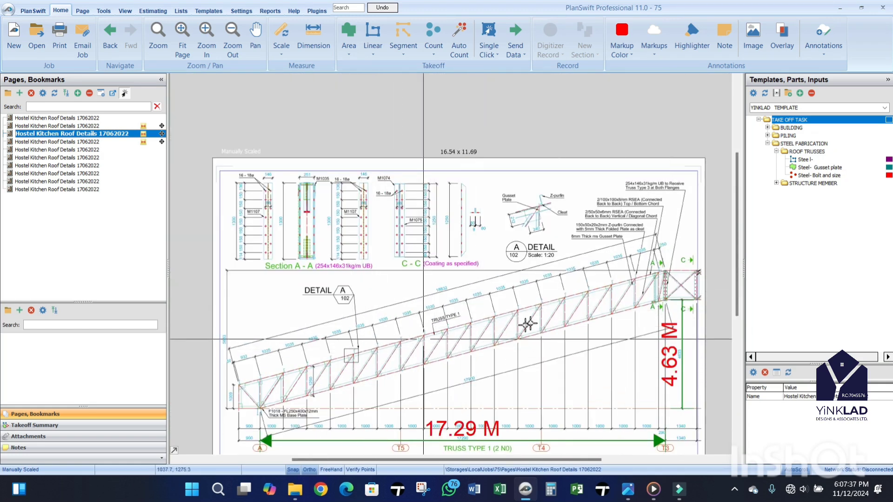
Step: Read the top/bottom chord and vertical/diagonal member notes on the Truss Type 1 drawing and compare them with the truss welding photo
{"action": "scroll", "coordinate": [514, 312], "scroll_direction": "up", "scroll_amount": 3}
{"action": "scroll", "coordinate": [661, 216], "scroll_direction": "down", "scroll_amount": 2}
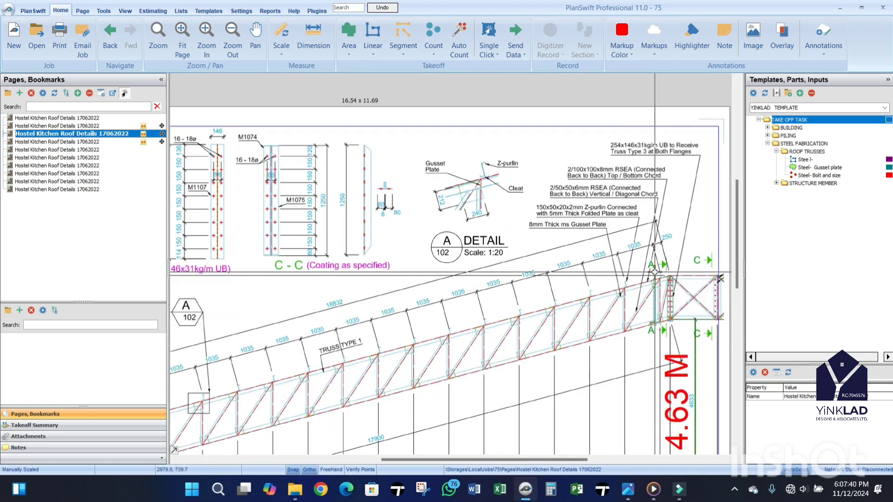
{"action": "scroll", "coordinate": [660, 215], "scroll_direction": "up", "scroll_amount": 2}
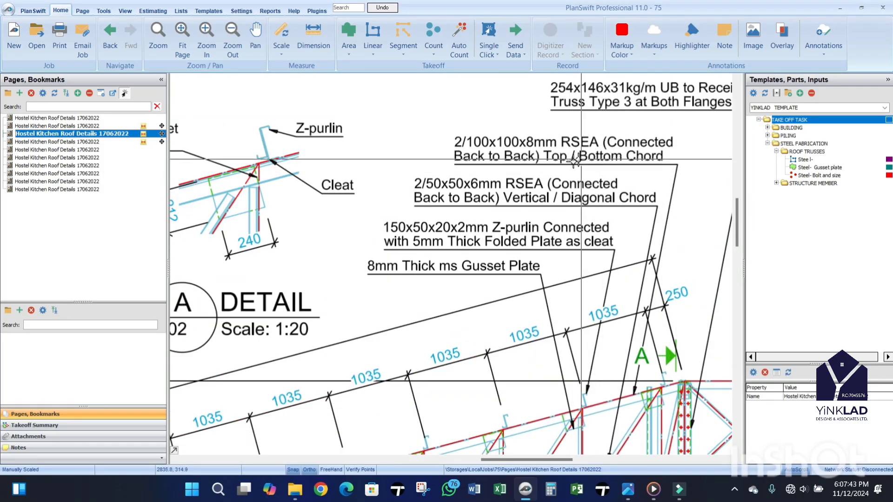
{"action": "scroll", "coordinate": [637, 155], "scroll_direction": "down", "scroll_amount": 3}
{"action": "left_click", "coordinate": [625, 492]}
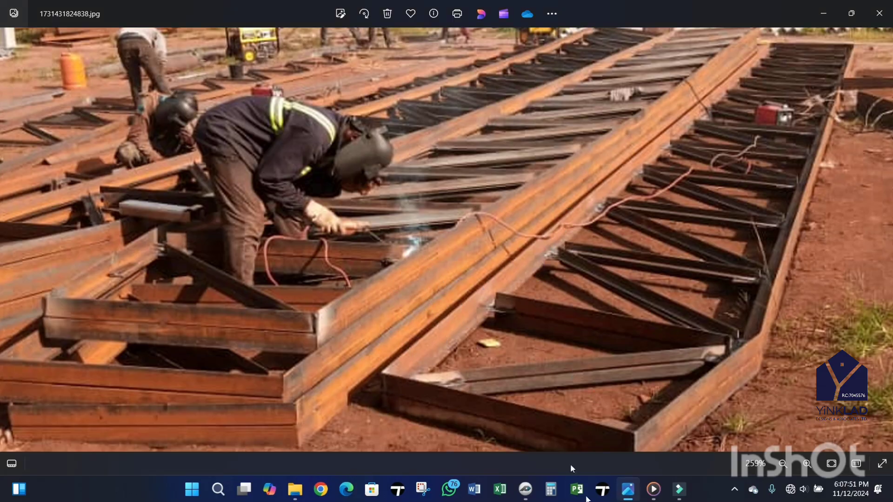
Step: Return to PlanSwift and trace the gusset plate and diagonal member leaders to the upper end of Truss Type 1
{"action": "left_click", "coordinate": [526, 489]}
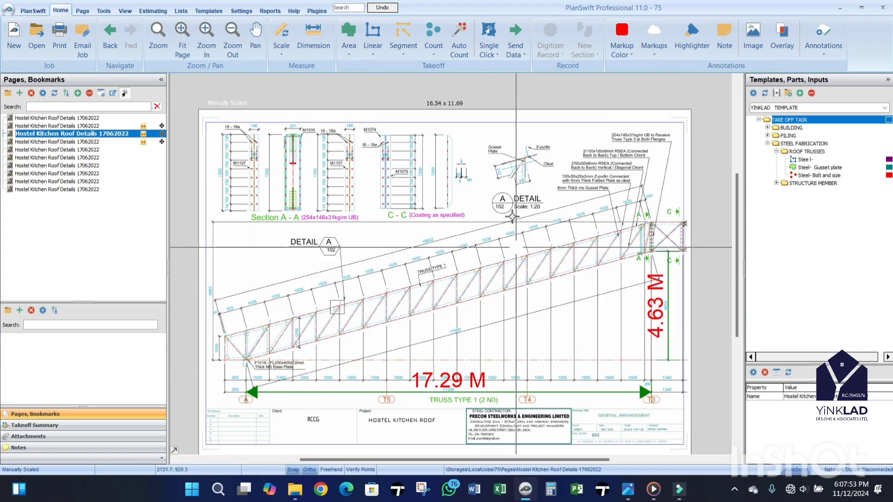
{"action": "scroll", "coordinate": [622, 251], "scroll_direction": "up", "scroll_amount": 3}
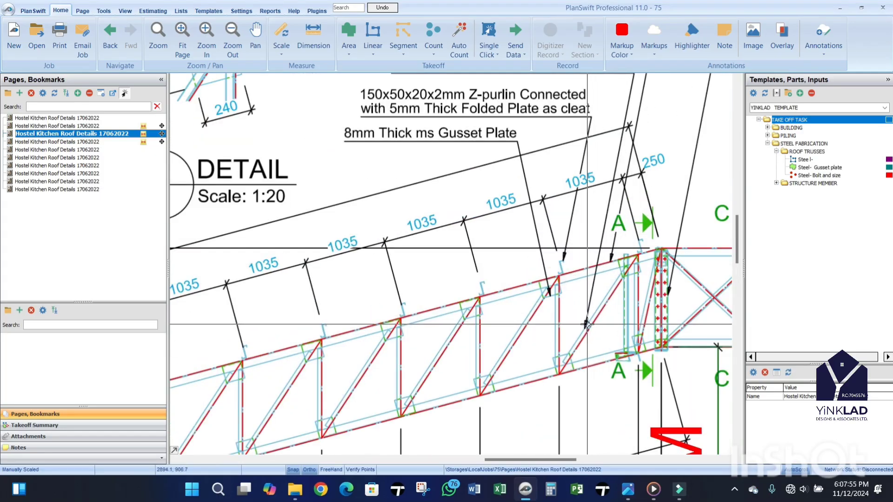
{"action": "scroll", "coordinate": [613, 140], "scroll_direction": "down", "scroll_amount": 1}
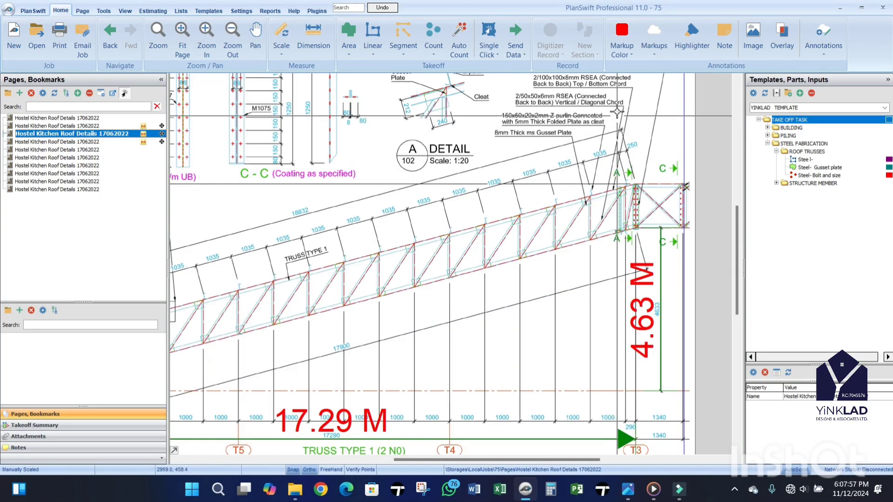
{"action": "scroll", "coordinate": [618, 104], "scroll_direction": "up", "scroll_amount": 1}
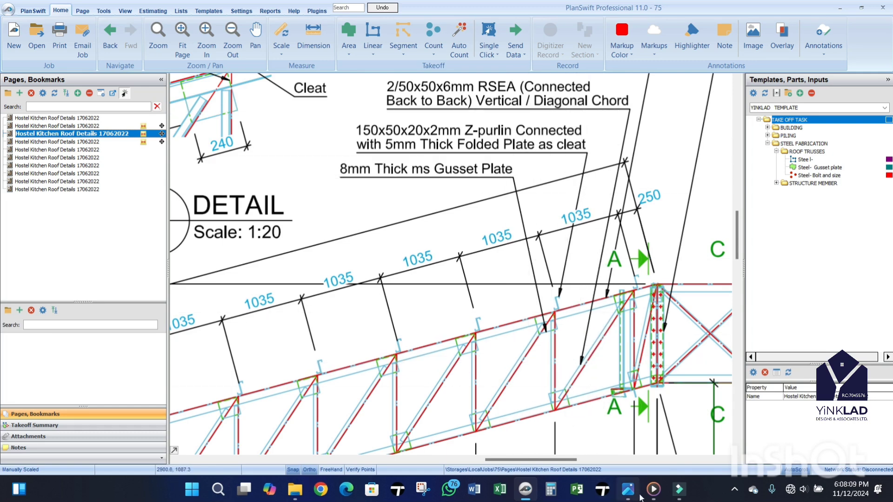
Step: Switch to Photos, go back to 1731431824800.jpg and examine the standing trusses with their end plates and purlin cleats
{"action": "mouse_move", "coordinate": [627, 491]}
{"action": "left_click", "coordinate": [607, 433]}
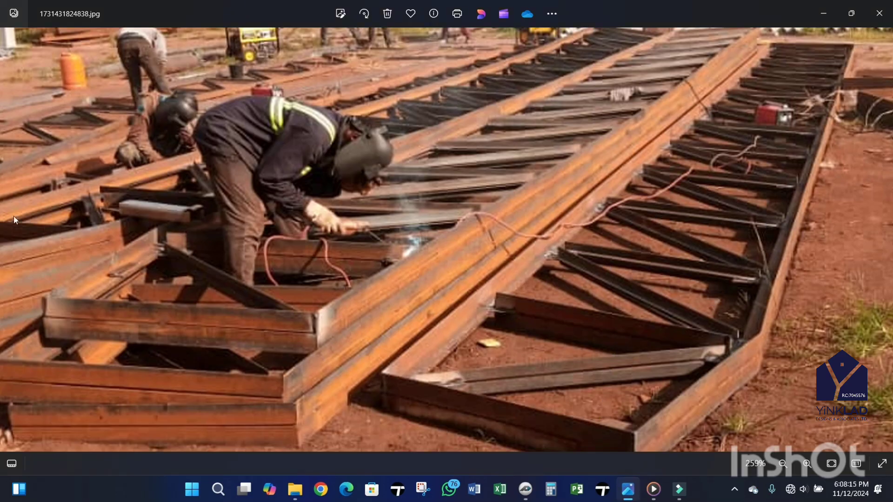
{"action": "left_click", "coordinate": [12, 242]}
{"action": "left_click", "coordinate": [12, 242]}
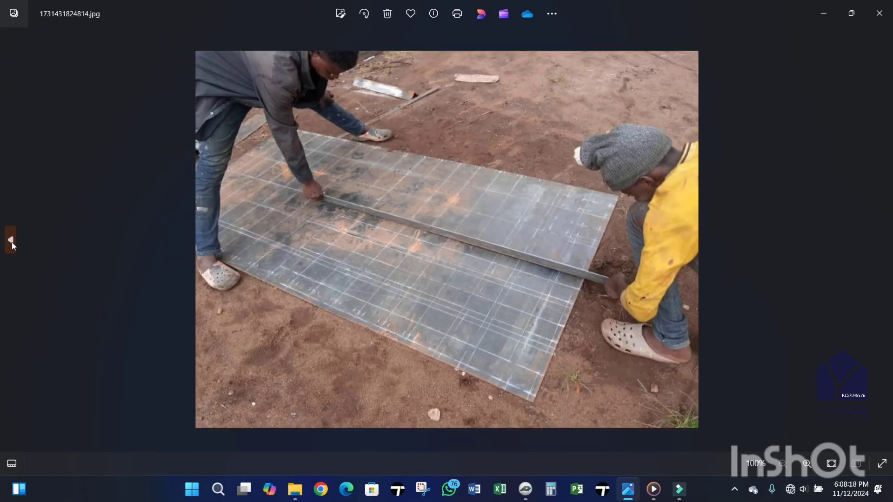
{"action": "left_click", "coordinate": [12, 242]}
{"action": "scroll", "coordinate": [527, 253], "scroll_direction": "up", "scroll_amount": 5}
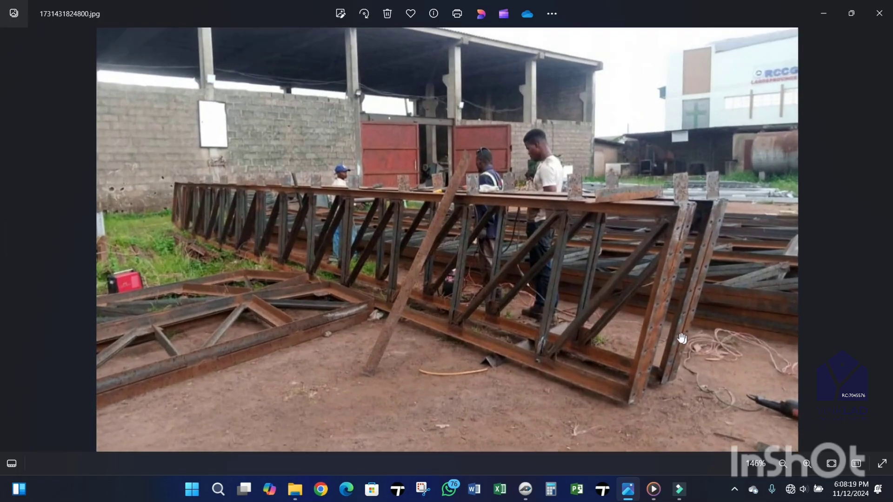
{"action": "scroll", "coordinate": [670, 329], "scroll_direction": "up", "scroll_amount": 1}
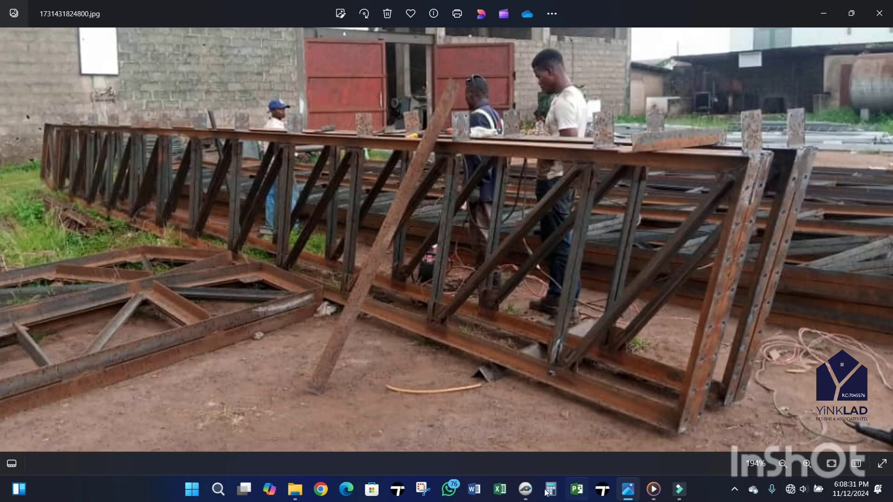
Step: Return to PlanSwift and follow the Z-purlin and folded plate cleat note to the top chord of Truss Type 1
{"action": "left_click", "coordinate": [525, 489]}
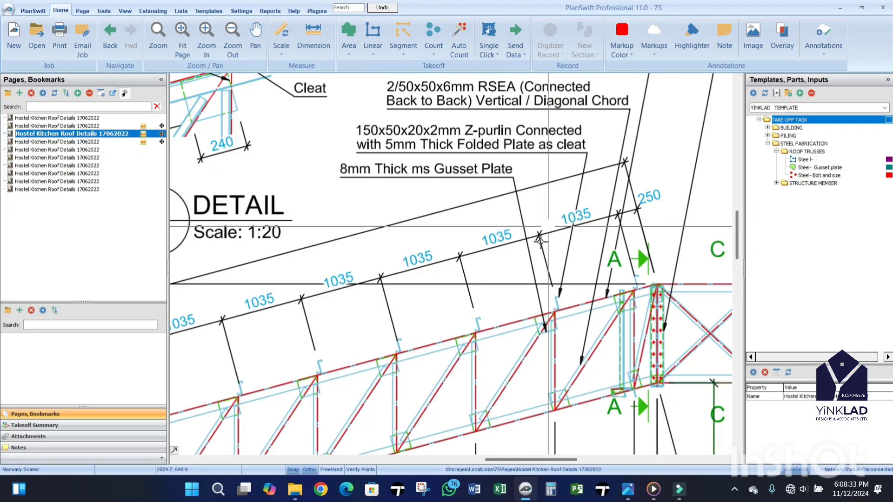
{"action": "scroll", "coordinate": [540, 215], "scroll_direction": "down", "scroll_amount": 3}
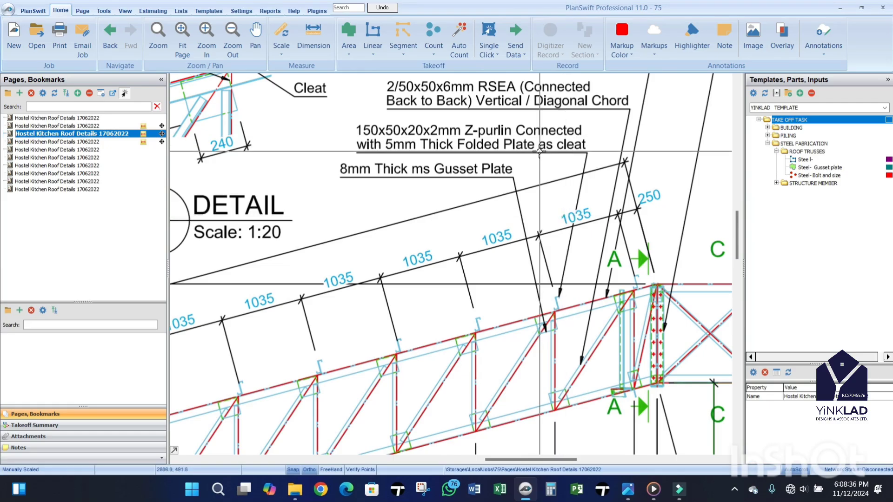
{"action": "scroll", "coordinate": [547, 263], "scroll_direction": "up", "scroll_amount": 2}
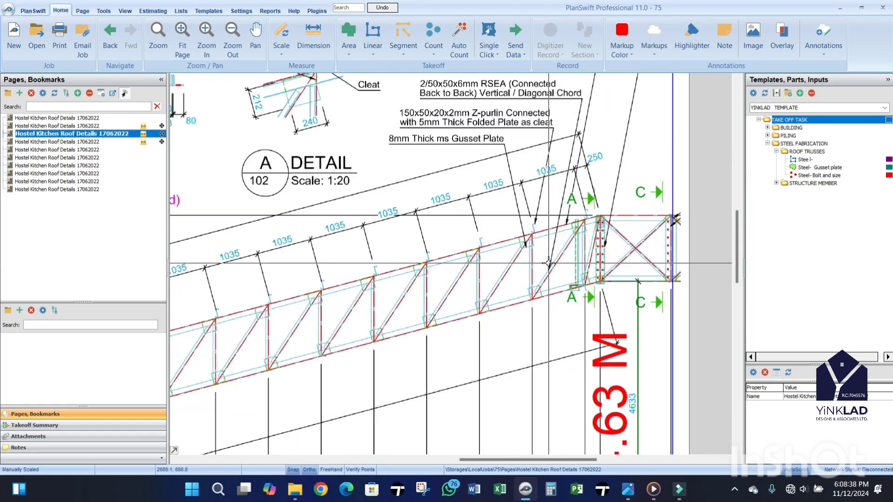
{"action": "scroll", "coordinate": [534, 228], "scroll_direction": "up", "scroll_amount": 2}
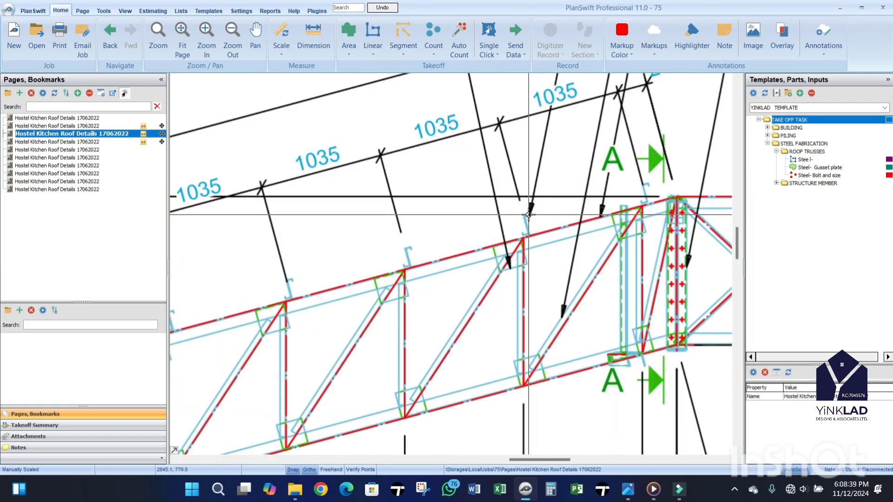
{"action": "scroll", "coordinate": [539, 200], "scroll_direction": "down", "scroll_amount": 3}
{"action": "scroll", "coordinate": [545, 170], "scroll_direction": "up", "scroll_amount": 2}
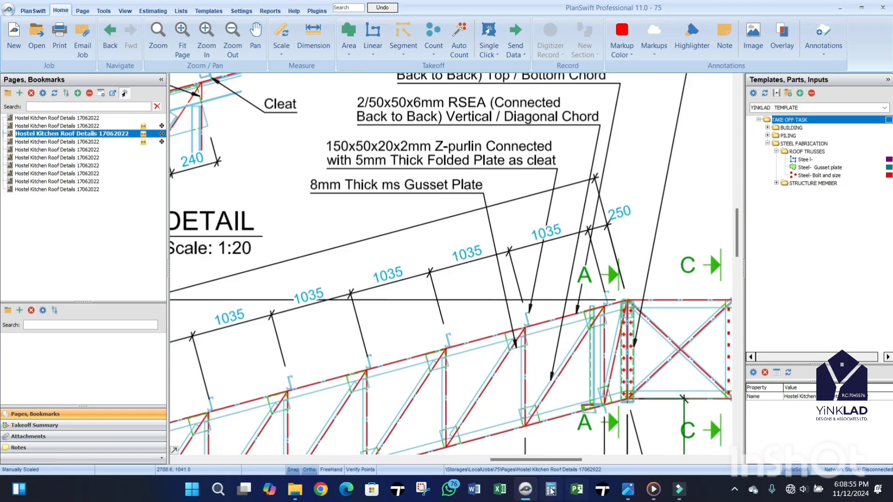
Step: Switch to Photos and browse the site erection photos, ending on 1731431033543.jpg with the raised trusses on both sides of the ridge
{"action": "left_click", "coordinate": [630, 492]}
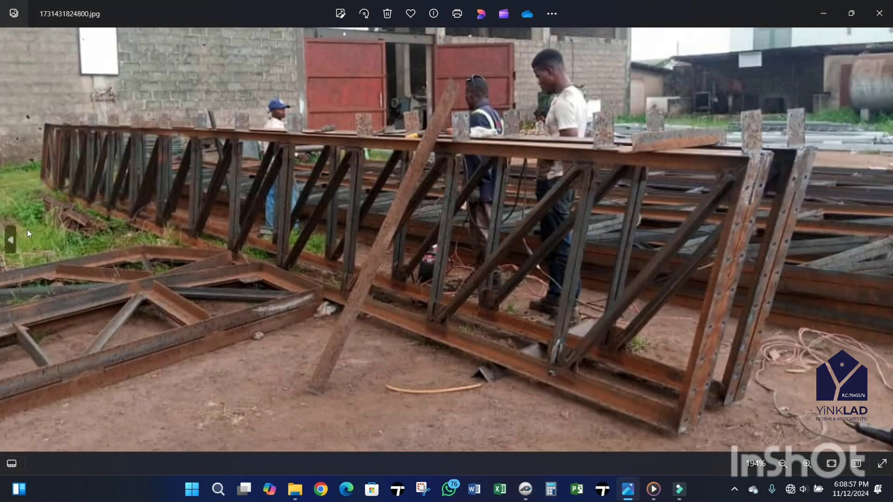
{"action": "left_click", "coordinate": [11, 241]}
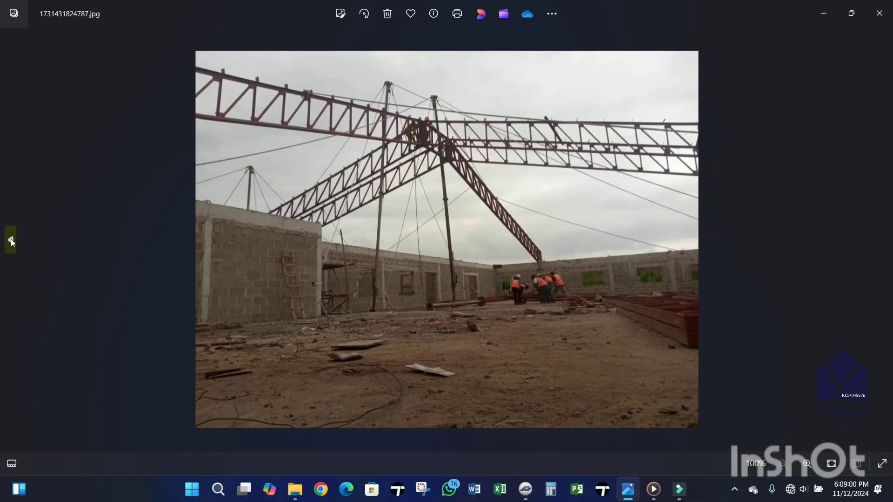
{"action": "left_click", "coordinate": [12, 240]}
{"action": "left_click", "coordinate": [11, 241]}
{"action": "left_click", "coordinate": [11, 240]}
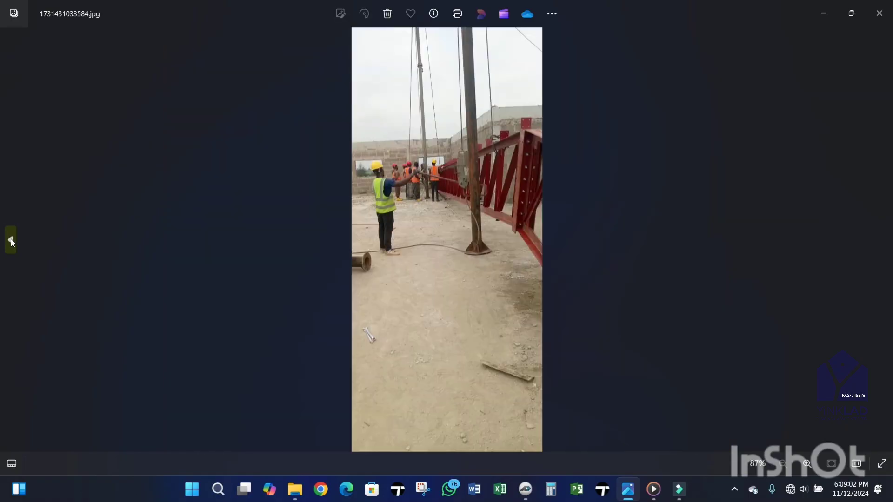
{"action": "left_click", "coordinate": [11, 240]}
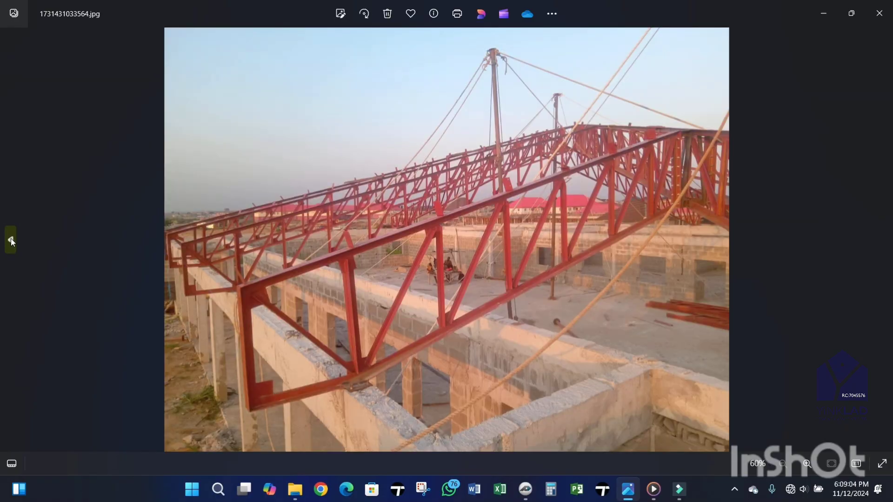
{"action": "left_click", "coordinate": [11, 241]}
{"action": "left_click", "coordinate": [11, 240]}
{"action": "left_click", "coordinate": [12, 240]}
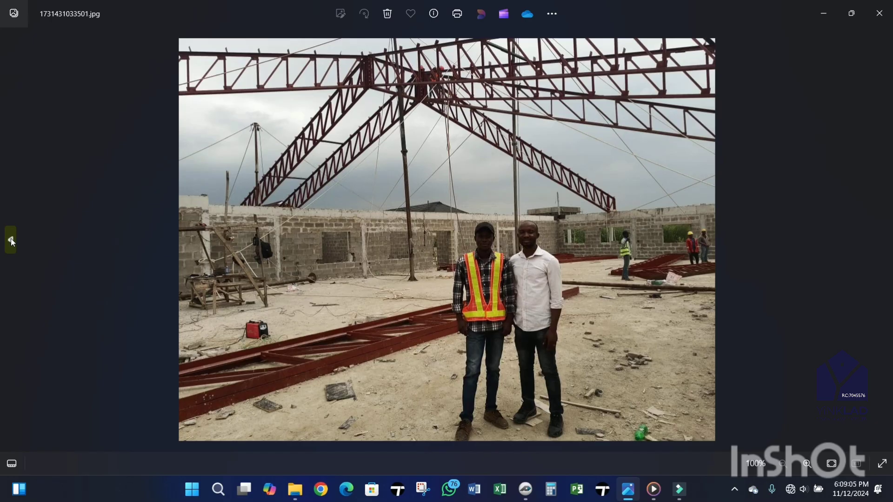
{"action": "left_click", "coordinate": [12, 240]}
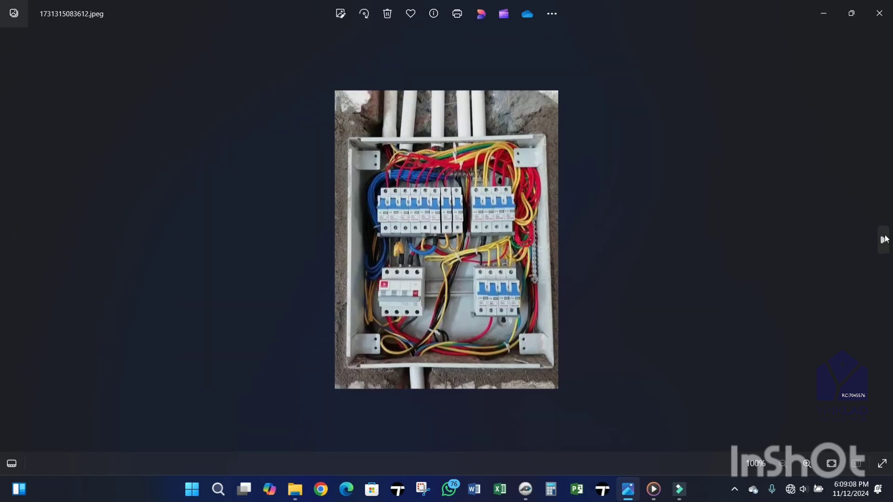
{"action": "left_click", "coordinate": [884, 239]}
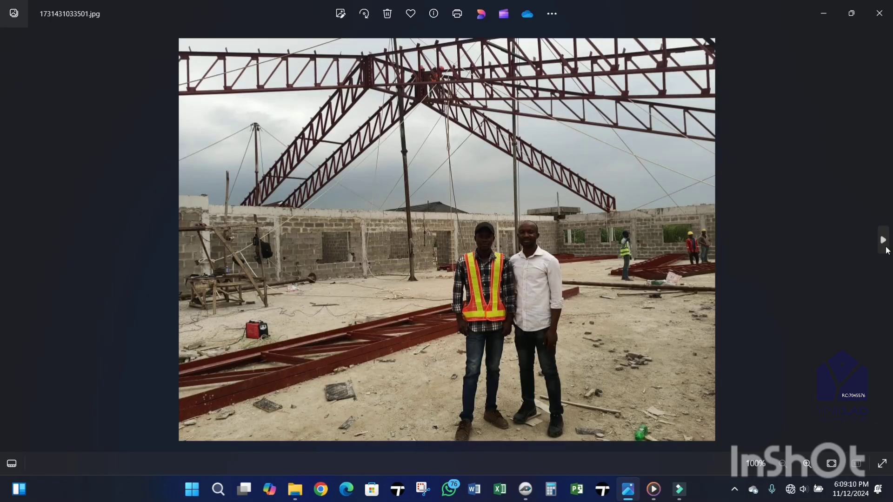
{"action": "left_click", "coordinate": [886, 247]}
{"action": "left_click", "coordinate": [885, 247]}
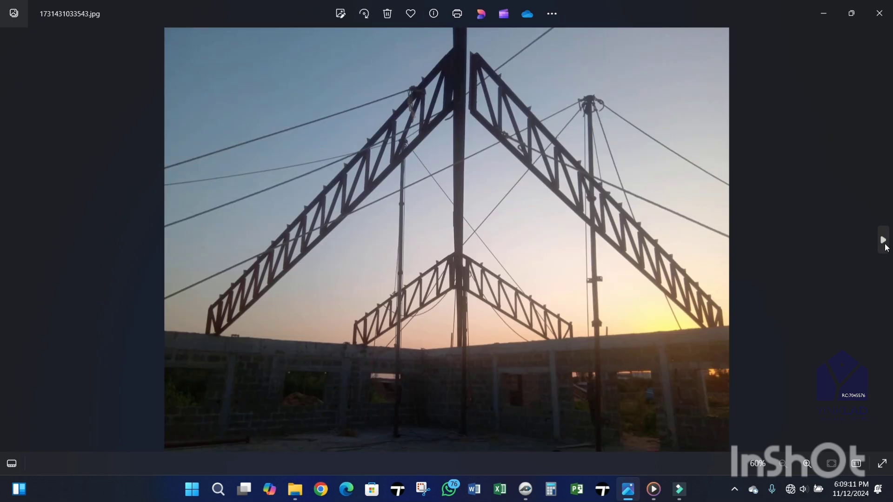
Step: In PlanSwift, examine the purlin lines around Truss Types 4 and 5 on the roof plan and recheck the Z-purlin note on Truss Type 1
{"action": "left_click", "coordinate": [526, 489]}
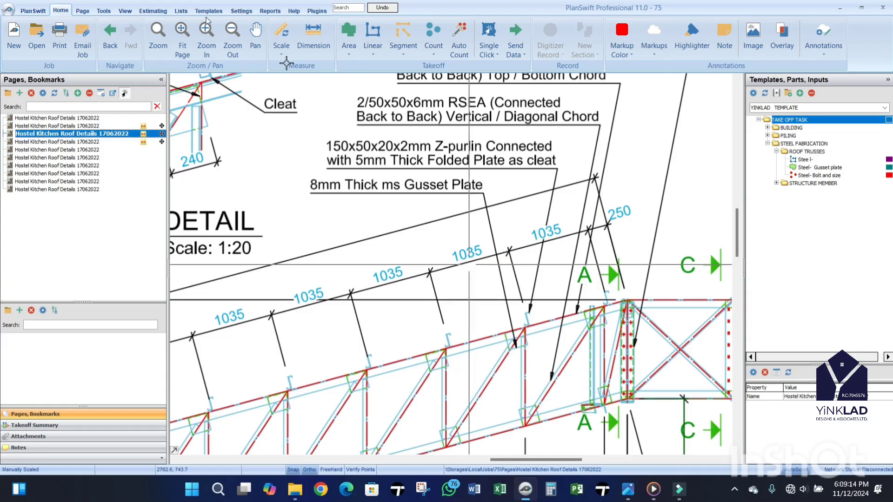
{"action": "left_click", "coordinate": [72, 128]}
{"action": "scroll", "coordinate": [493, 286], "scroll_direction": "up", "scroll_amount": 5}
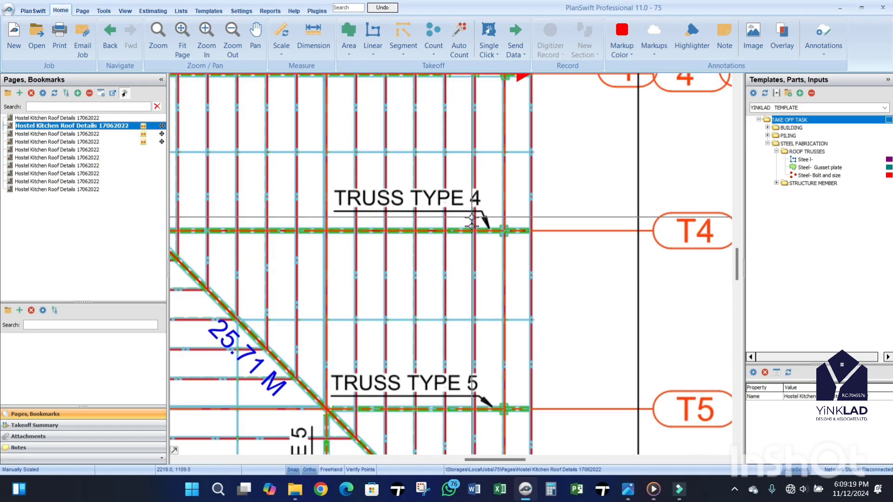
{"action": "scroll", "coordinate": [465, 215], "scroll_direction": "down", "scroll_amount": 4}
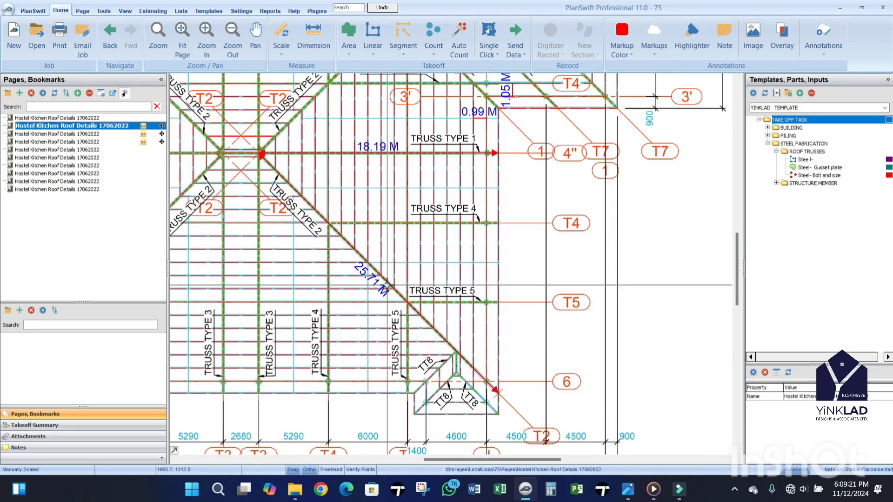
{"action": "scroll", "coordinate": [409, 302], "scroll_direction": "up", "scroll_amount": 3}
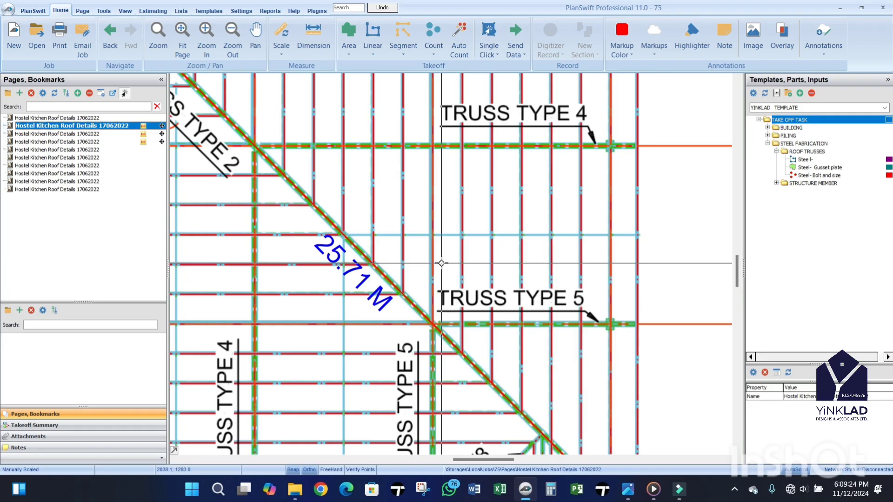
{"action": "left_click", "coordinate": [70, 135]}
{"action": "scroll", "coordinate": [586, 240], "scroll_direction": "up", "scroll_amount": 3}
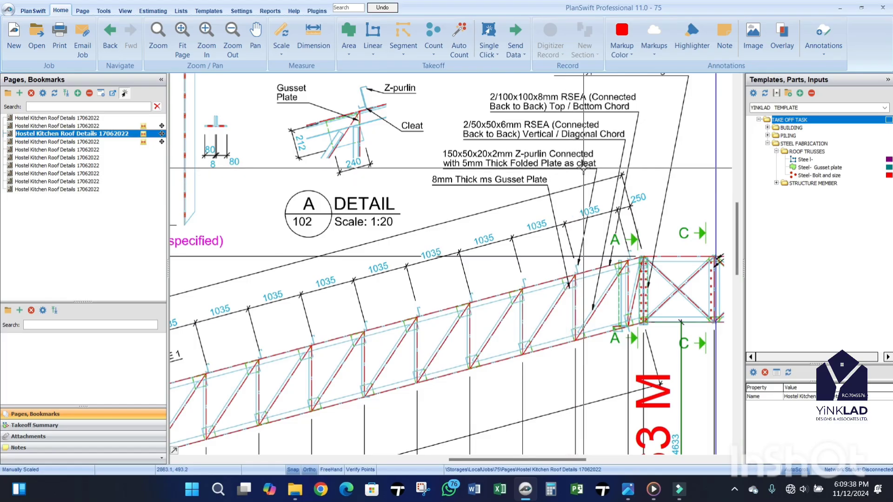
Step: Switch to Photos and examine the bolted purlin cleats along the top chords of the erected trusses in 1731431033564.jpg
{"action": "left_click", "coordinate": [633, 493]}
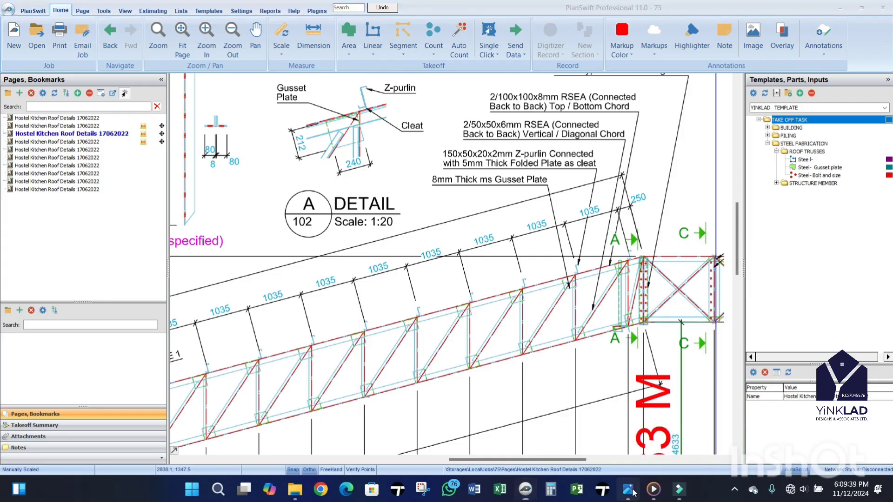
{"action": "left_click", "coordinate": [883, 240]}
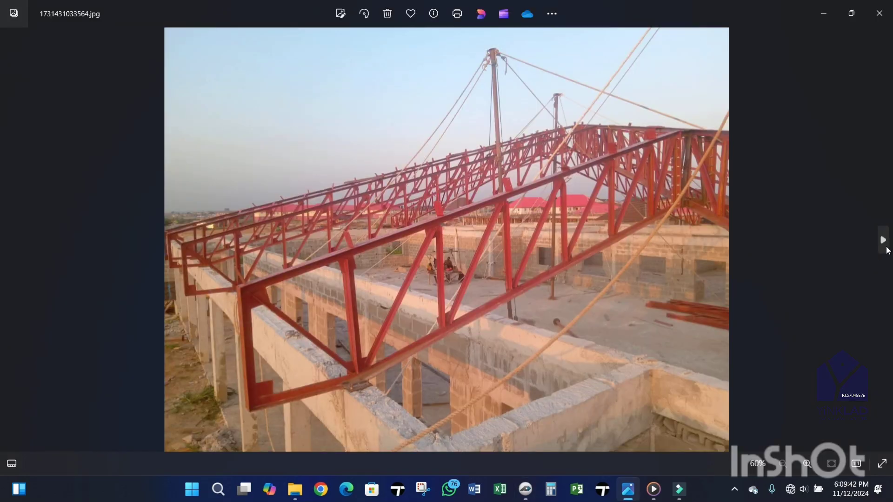
{"action": "scroll", "coordinate": [340, 226], "scroll_direction": "up", "scroll_amount": 1}
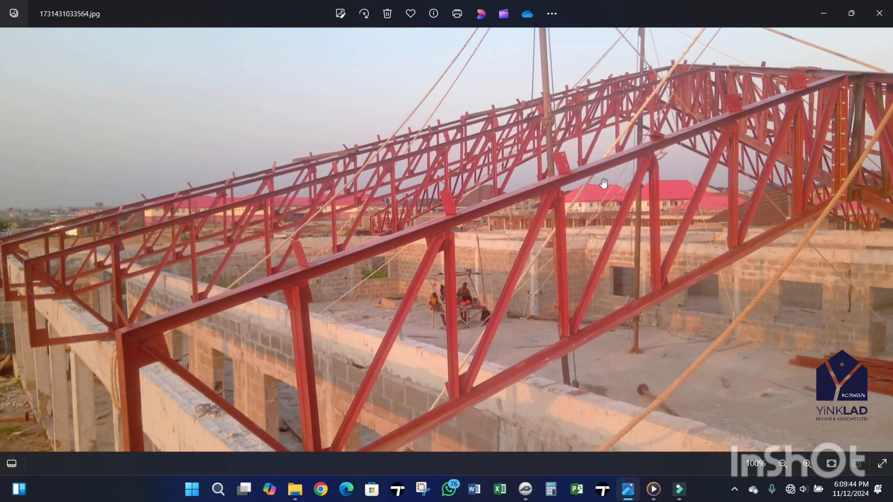
{"action": "scroll", "coordinate": [456, 203], "scroll_direction": "up", "scroll_amount": 4}
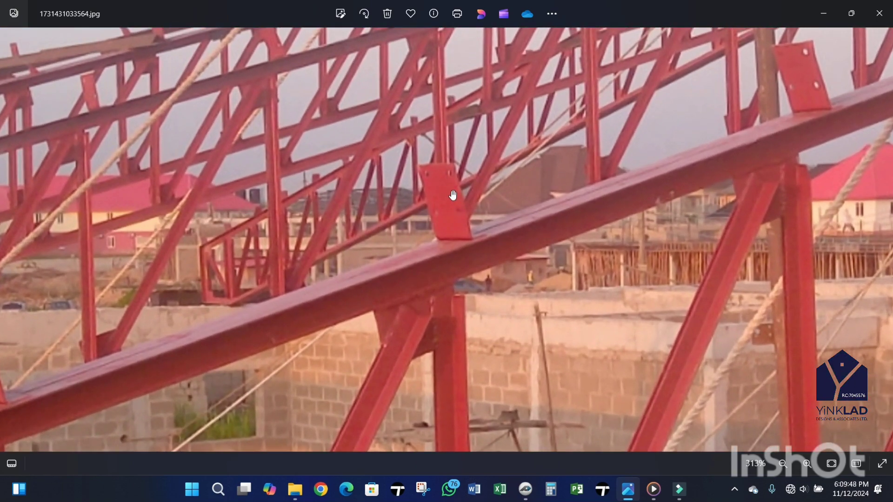
{"action": "scroll", "coordinate": [453, 195], "scroll_direction": "down", "scroll_amount": 1}
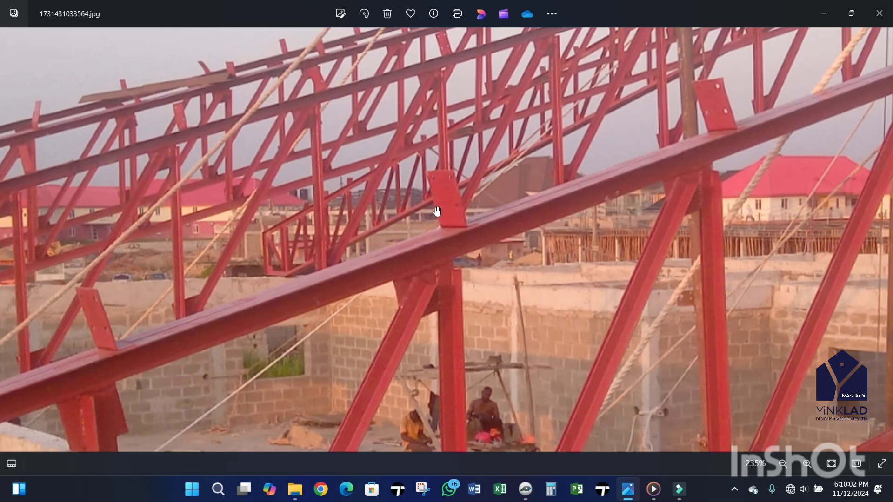
{"action": "scroll", "coordinate": [436, 213], "scroll_direction": "down", "scroll_amount": 2}
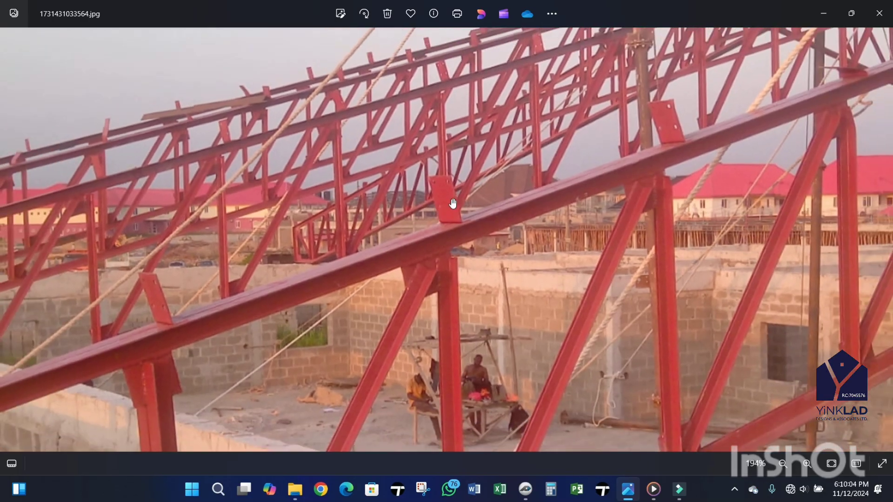
Step: View the whole erected truss in 1731431033564.jpg, and switch to PlanSwift to read the 8mm thick ms gusset plate note on Truss Type 1
{"action": "scroll", "coordinate": [463, 200], "scroll_direction": "down", "scroll_amount": 2}
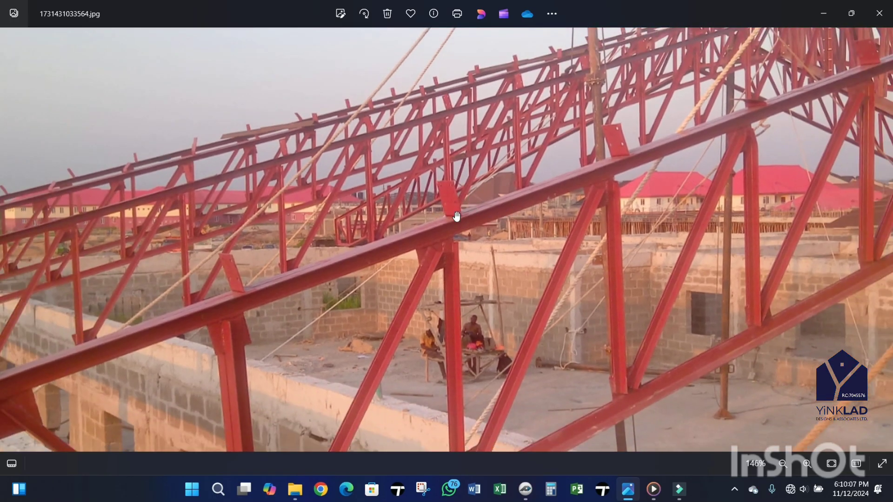
{"action": "scroll", "coordinate": [440, 216], "scroll_direction": "down", "scroll_amount": 1}
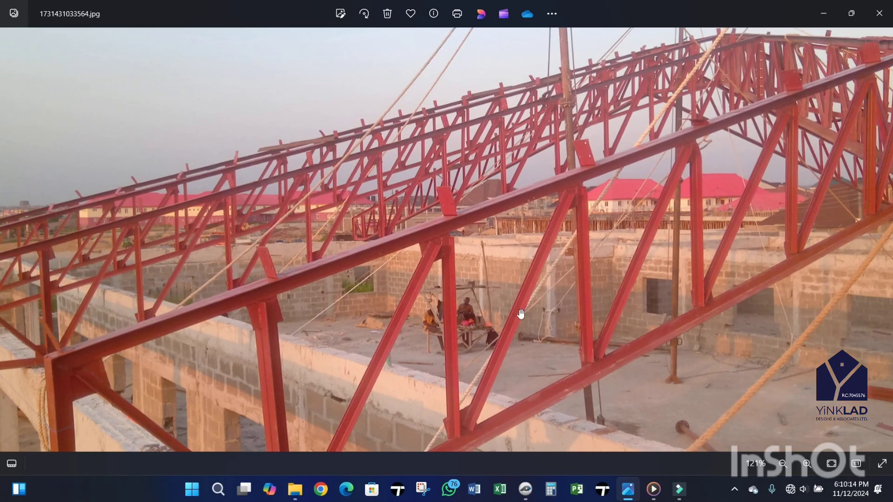
{"action": "scroll", "coordinate": [513, 255], "scroll_direction": "down", "scroll_amount": 2}
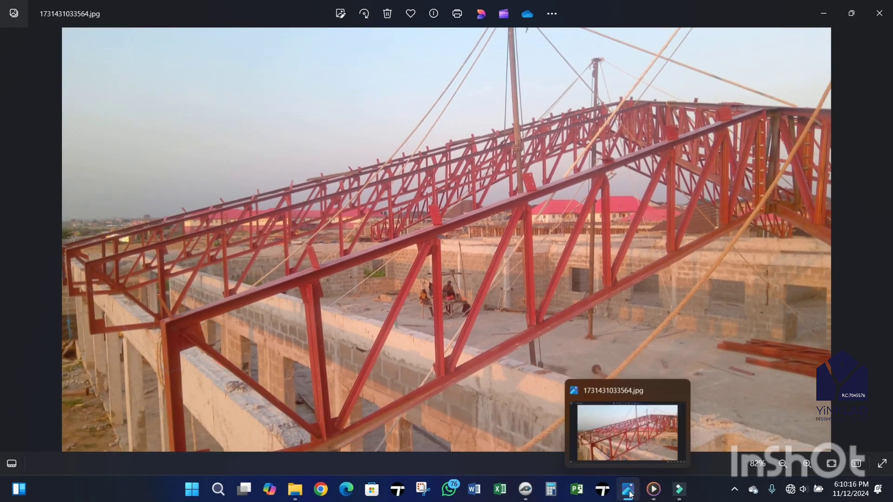
{"action": "left_click", "coordinate": [526, 489]}
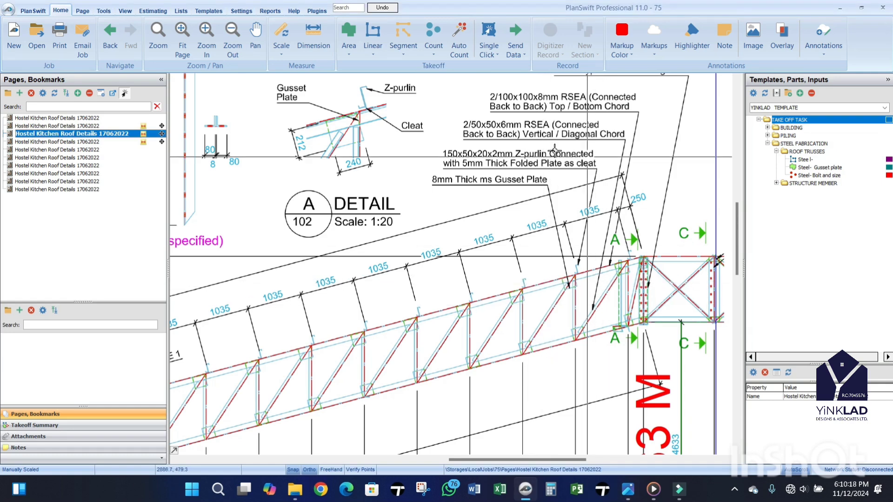
{"action": "scroll", "coordinate": [542, 219], "scroll_direction": "up", "scroll_amount": 3}
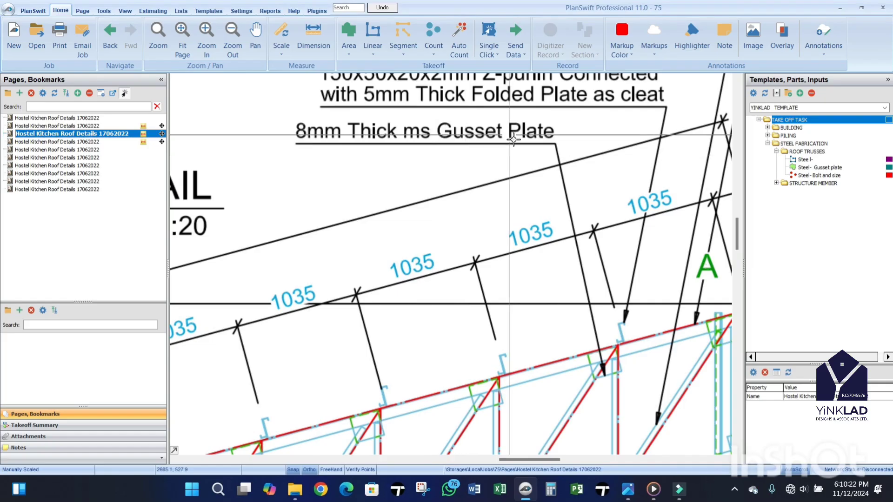
Step: Switch to Photos and examine the gusset plates at the top chord joints of the erected truss in 1731431033564.jpg
{"action": "left_click", "coordinate": [628, 489]}
{"action": "scroll", "coordinate": [438, 266], "scroll_direction": "up", "scroll_amount": 4}
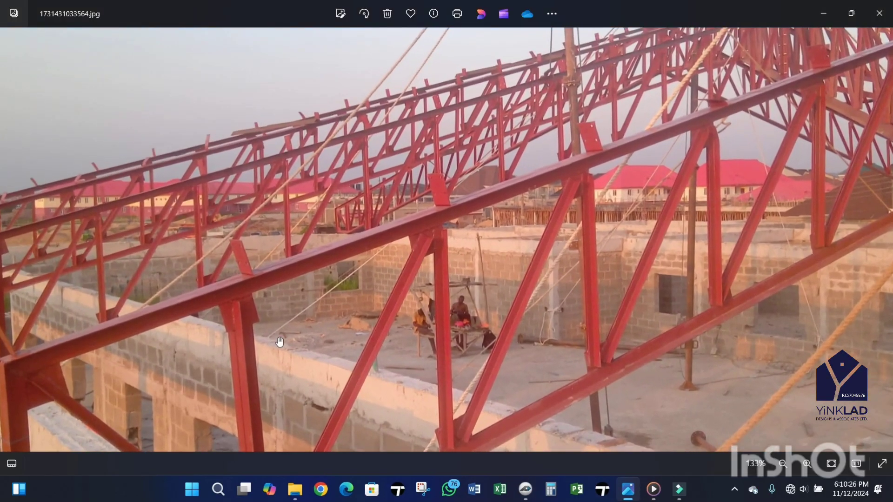
{"action": "scroll", "coordinate": [247, 308], "scroll_direction": "up", "scroll_amount": 2}
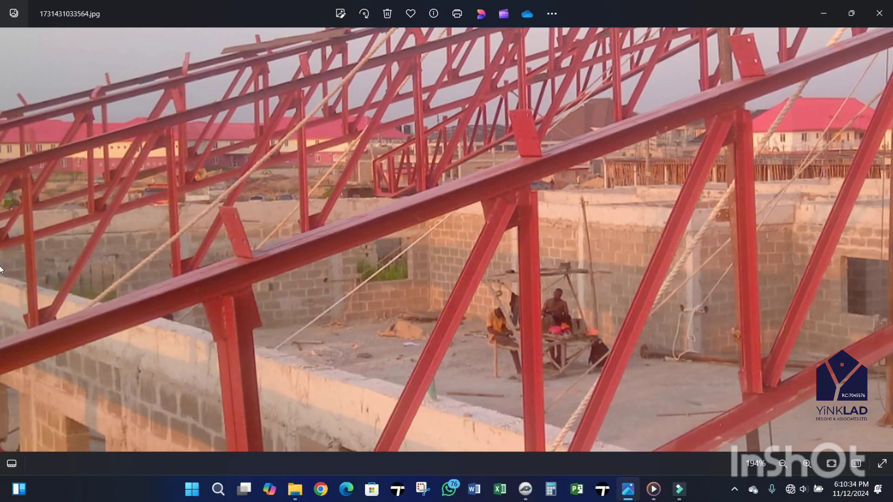
Step: Browse the fabrication yard photos up to 1731431824849.jpg and examine the gusset plates joining the truss chords and diagonals
{"action": "left_click", "coordinate": [883, 240]}
{"action": "left_click", "coordinate": [883, 240]}
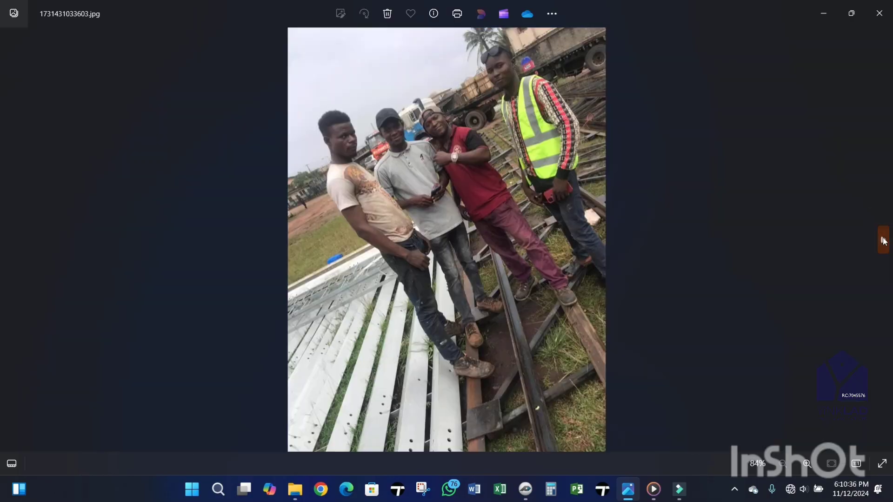
{"action": "left_click", "coordinate": [883, 240]}
{"action": "left_click", "coordinate": [883, 240]}
{"action": "left_click", "coordinate": [883, 240]}
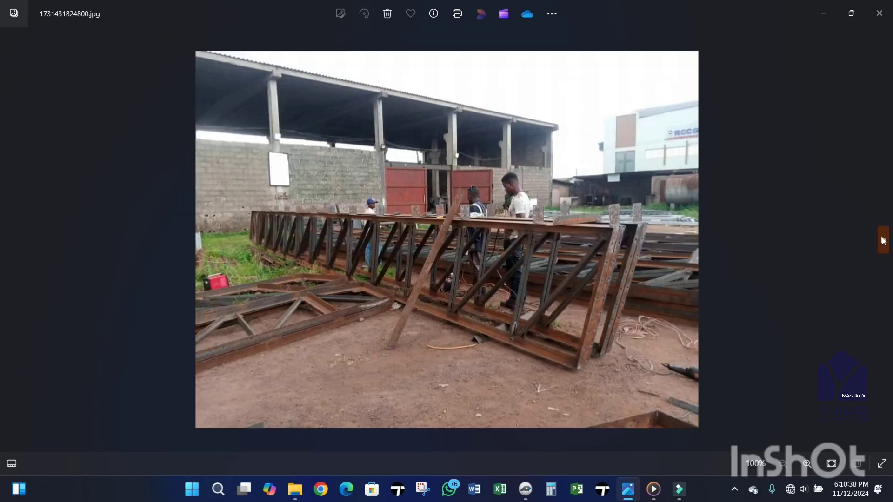
{"action": "left_click", "coordinate": [883, 240]}
{"action": "left_click", "coordinate": [883, 240]}
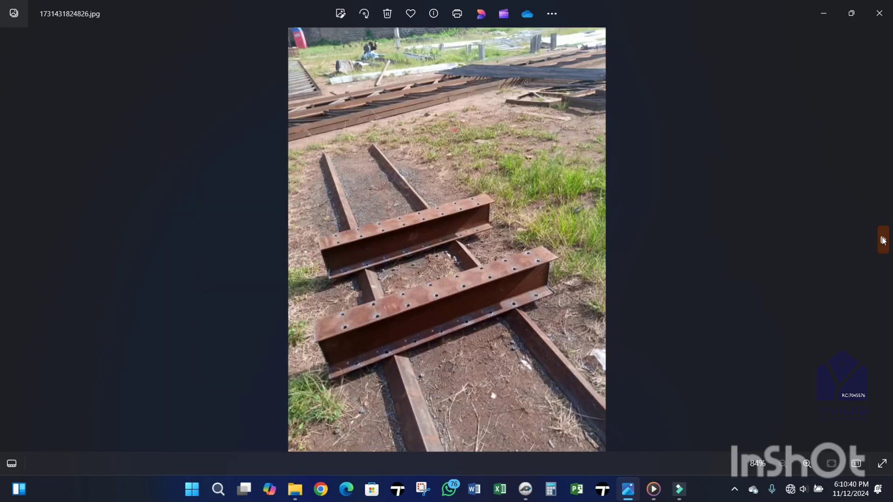
{"action": "left_click", "coordinate": [883, 240]}
{"action": "left_click", "coordinate": [883, 240]}
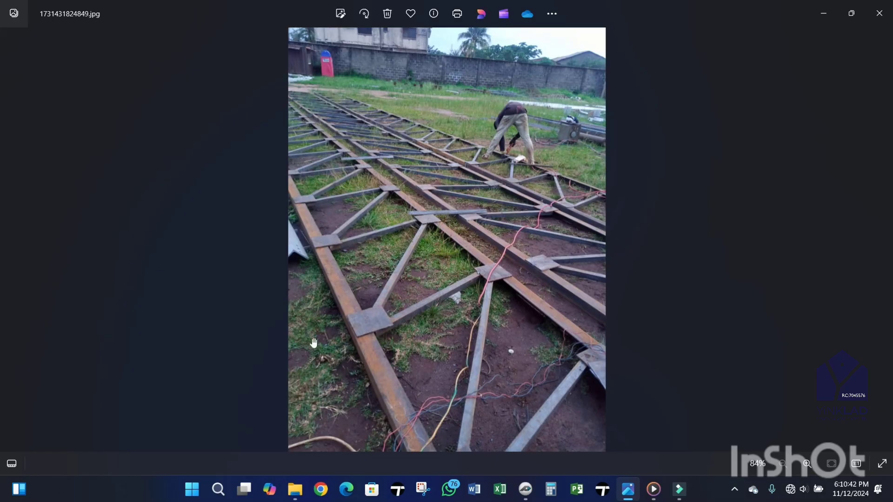
{"action": "scroll", "coordinate": [311, 339], "scroll_direction": "up", "scroll_amount": 3}
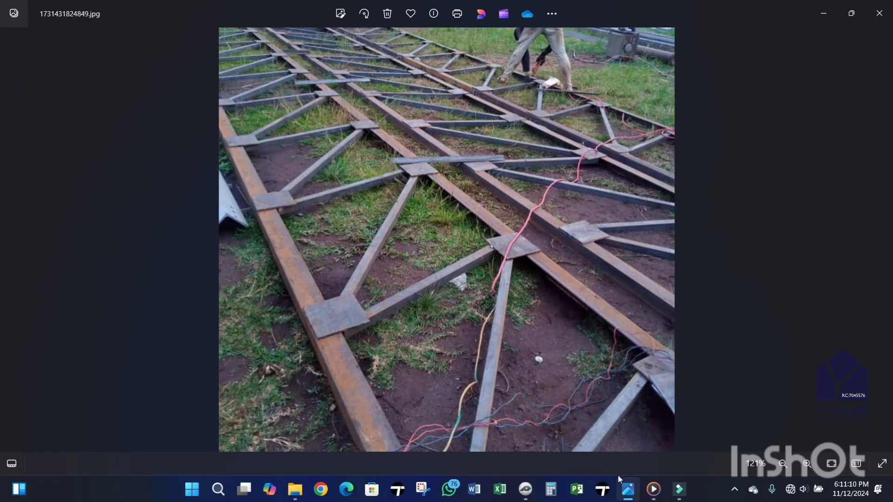
{"action": "mouse_move", "coordinate": [630, 492]}
Step: Check the neighbouring photo 1731431824861.jpg and go back to 1731431824838.jpg to examine the back-to-back angle members being welded
{"action": "left_click", "coordinate": [883, 240]}
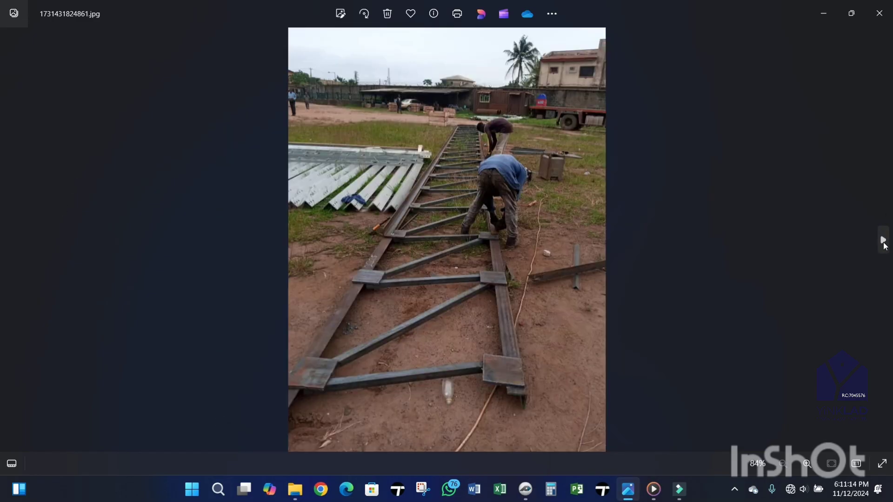
{"action": "left_click", "coordinate": [883, 240]}
{"action": "left_click", "coordinate": [11, 238]}
{"action": "left_click", "coordinate": [10, 238]}
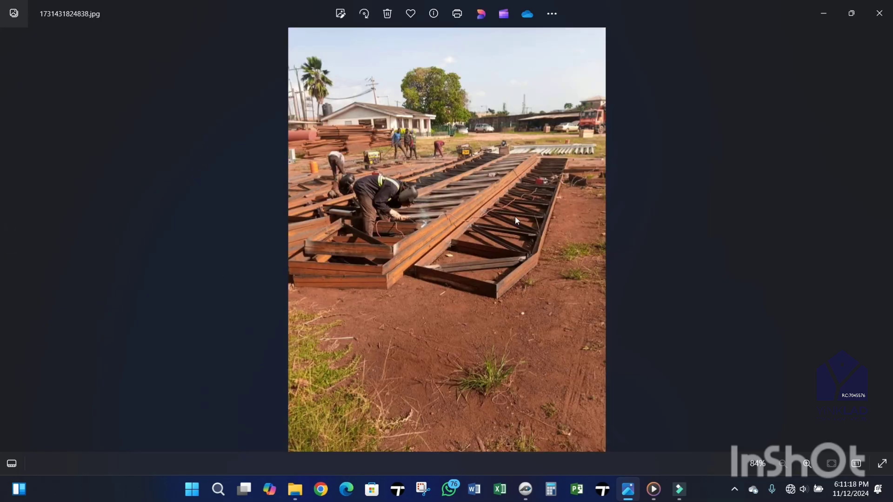
{"action": "scroll", "coordinate": [522, 217], "scroll_direction": "up", "scroll_amount": 5}
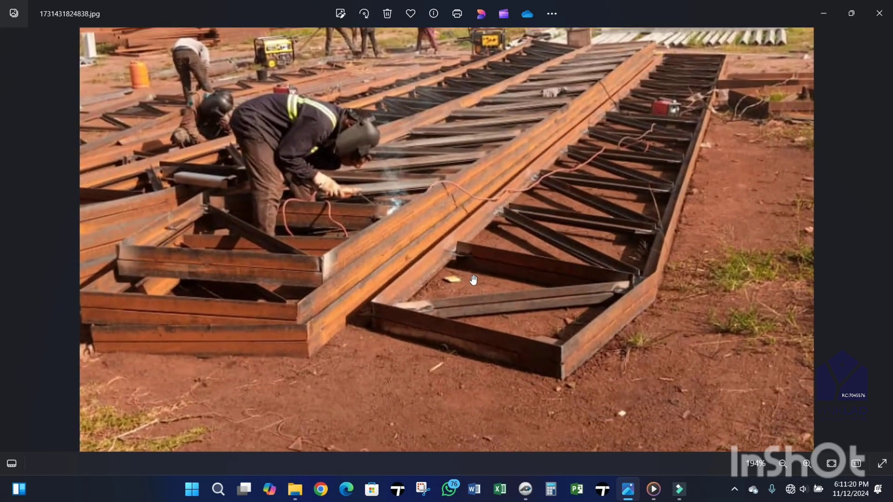
{"action": "scroll", "coordinate": [474, 280], "scroll_direction": "up", "scroll_amount": 2}
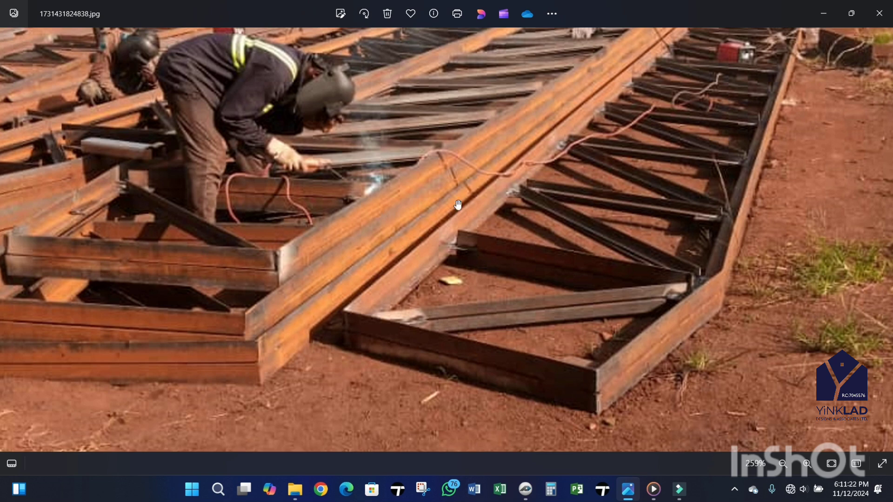
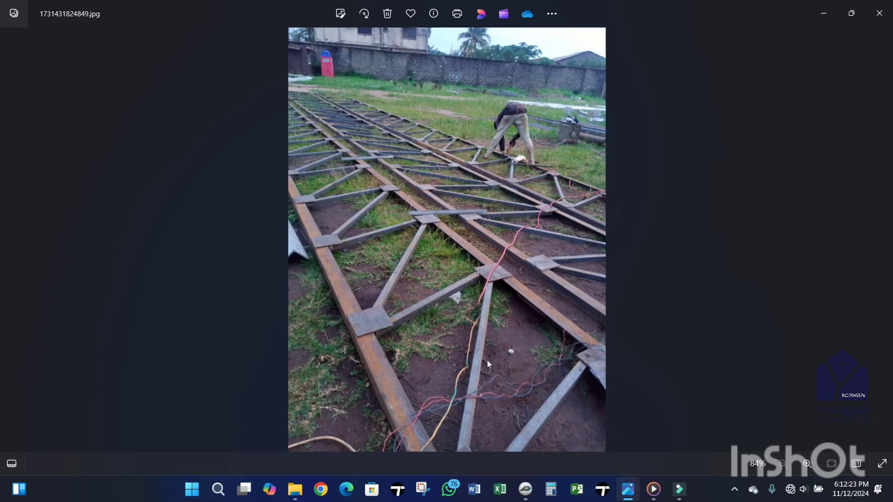
Step: Look at the drilled beam sections in 1731431824826.jpg and examine the truss end joints in 1731431824838.jpg again
{"action": "left_click", "coordinate": [11, 241]}
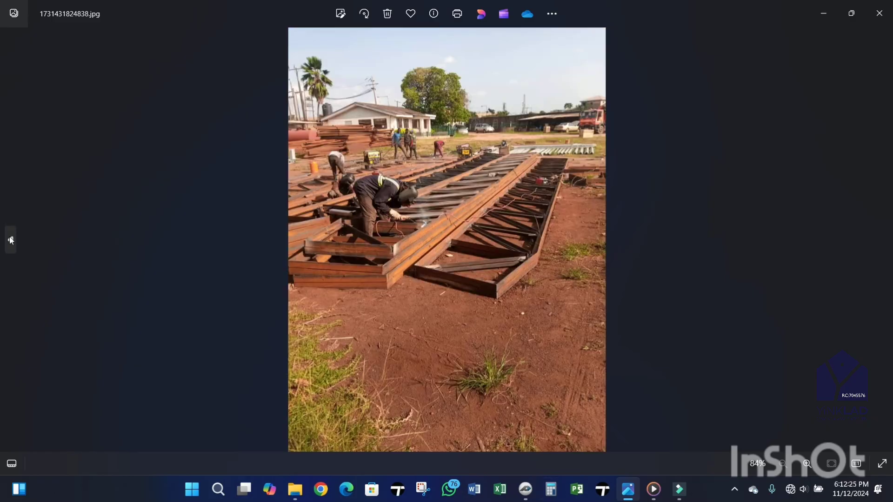
{"action": "left_click", "coordinate": [11, 240]}
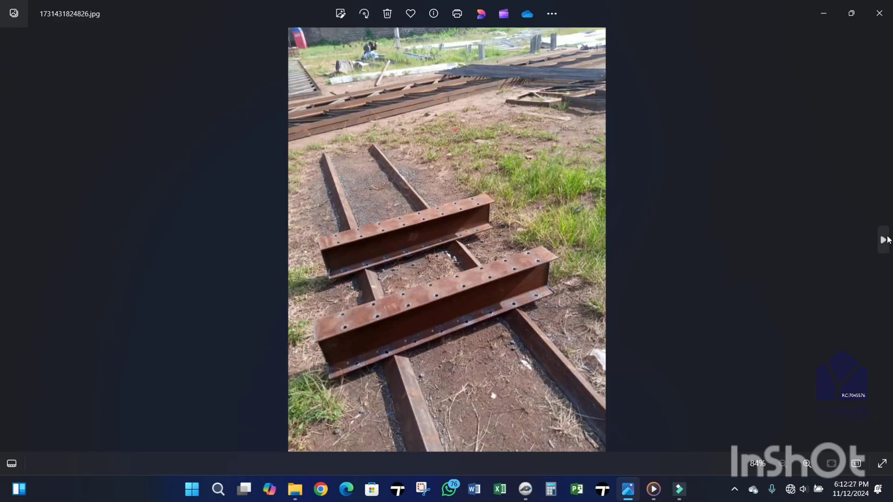
{"action": "left_click", "coordinate": [885, 239]}
{"action": "scroll", "coordinate": [459, 169], "scroll_direction": "up", "scroll_amount": 10}
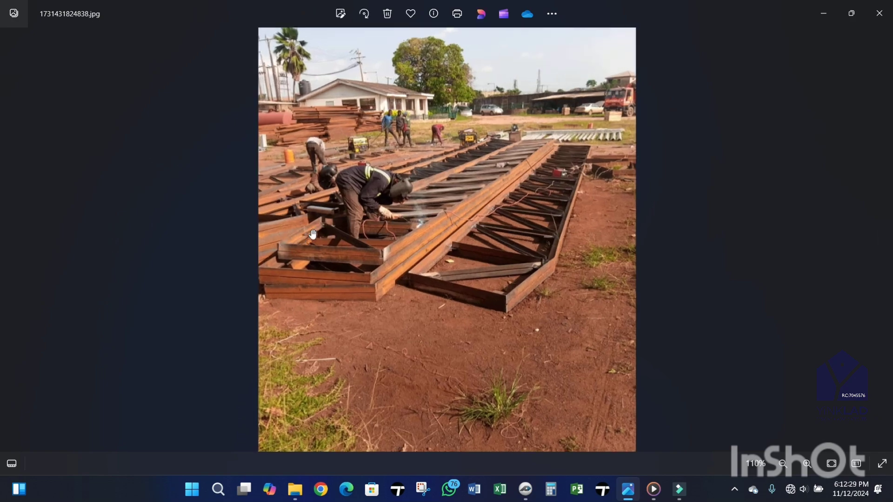
{"action": "scroll", "coordinate": [460, 269], "scroll_direction": "down", "scroll_amount": 6}
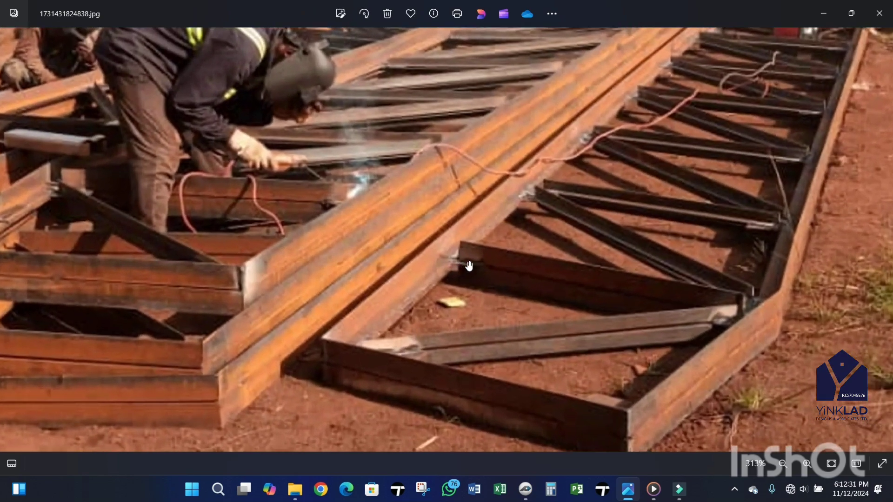
Step: Switch to PlanSwift and examine Sections A-A and C-C with their bolt holes, and the bolted ridge end of Truss Type 1
{"action": "left_click", "coordinate": [535, 491]}
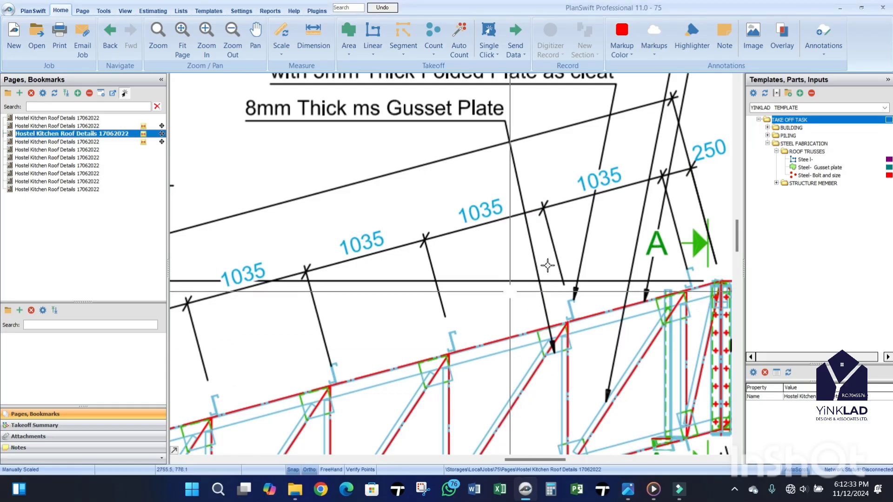
{"action": "scroll", "coordinate": [493, 335], "scroll_direction": "down", "scroll_amount": 5}
{"action": "scroll", "coordinate": [378, 269], "scroll_direction": "up", "scroll_amount": 3}
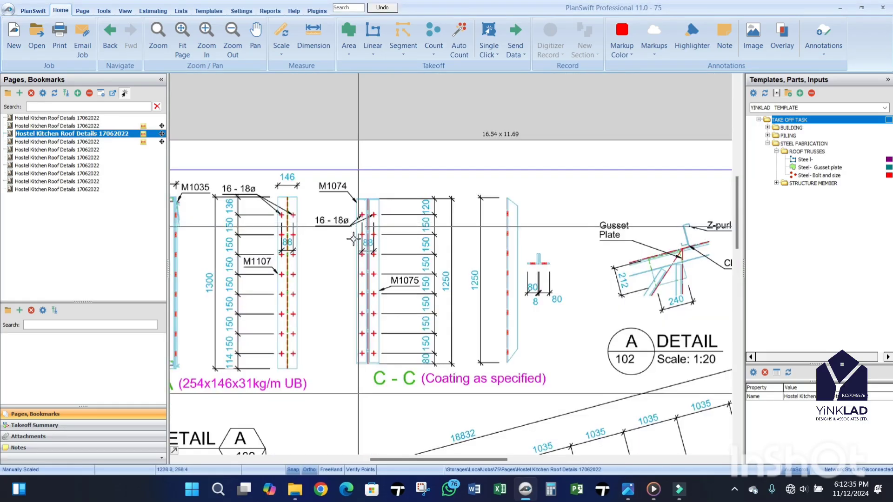
{"action": "scroll", "coordinate": [368, 269], "scroll_direction": "down", "scroll_amount": 3}
{"action": "scroll", "coordinate": [378, 266], "scroll_direction": "up", "scroll_amount": 3}
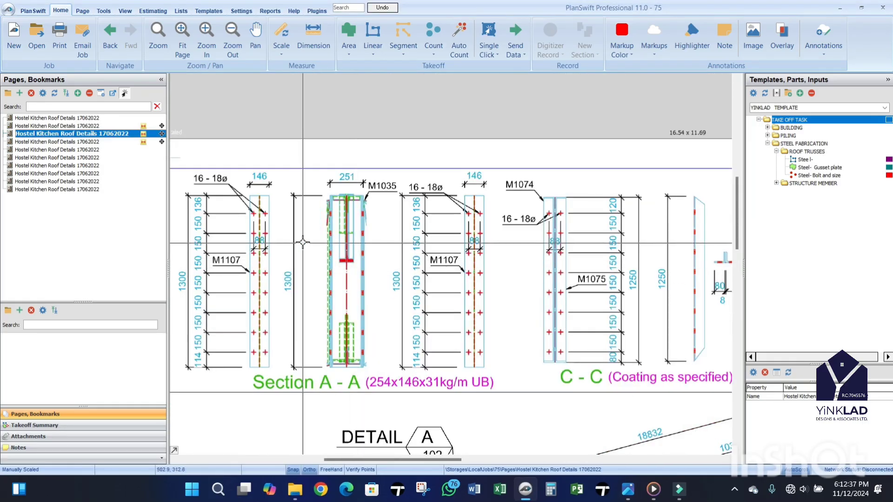
{"action": "scroll", "coordinate": [303, 242], "scroll_direction": "down", "scroll_amount": 3}
{"action": "scroll", "coordinate": [657, 326], "scroll_direction": "up", "scroll_amount": 6}
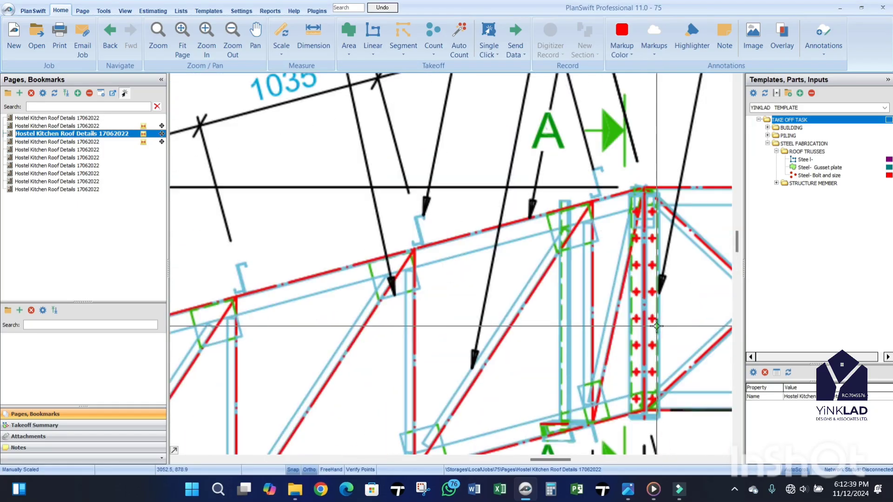
Step: Read the 254x146x31kg/m UB note for receiving Truss Type 3 at both flanges and locate it within the Truss Type 1 drawing
{"action": "scroll", "coordinate": [657, 326], "scroll_direction": "down", "scroll_amount": 4}
{"action": "scroll", "coordinate": [644, 207], "scroll_direction": "up", "scroll_amount": 2}
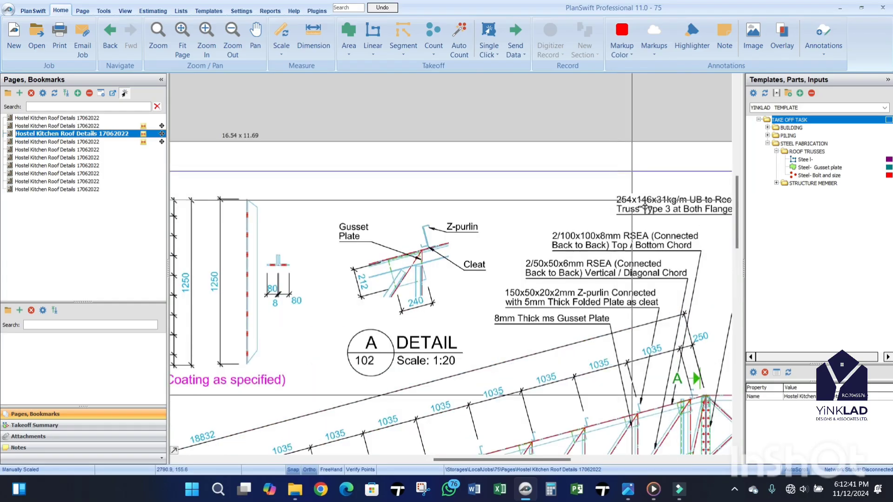
{"action": "scroll", "coordinate": [632, 223], "scroll_direction": "down", "scroll_amount": 3}
{"action": "scroll", "coordinate": [692, 212], "scroll_direction": "up", "scroll_amount": 4}
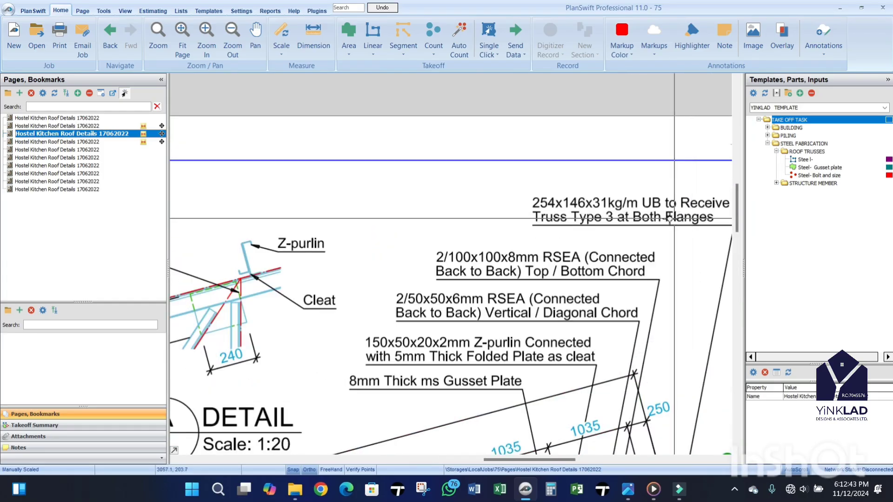
{"action": "scroll", "coordinate": [631, 215], "scroll_direction": "down", "scroll_amount": 2}
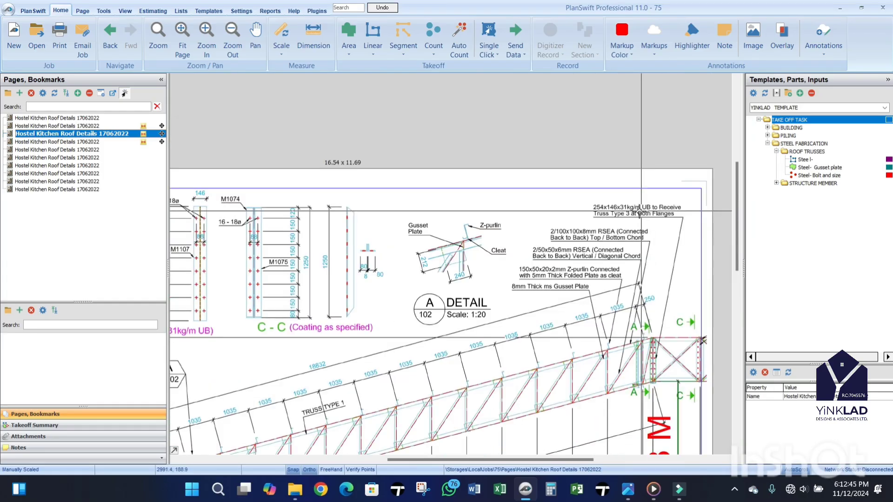
{"action": "scroll", "coordinate": [584, 262], "scroll_direction": "down", "scroll_amount": 3}
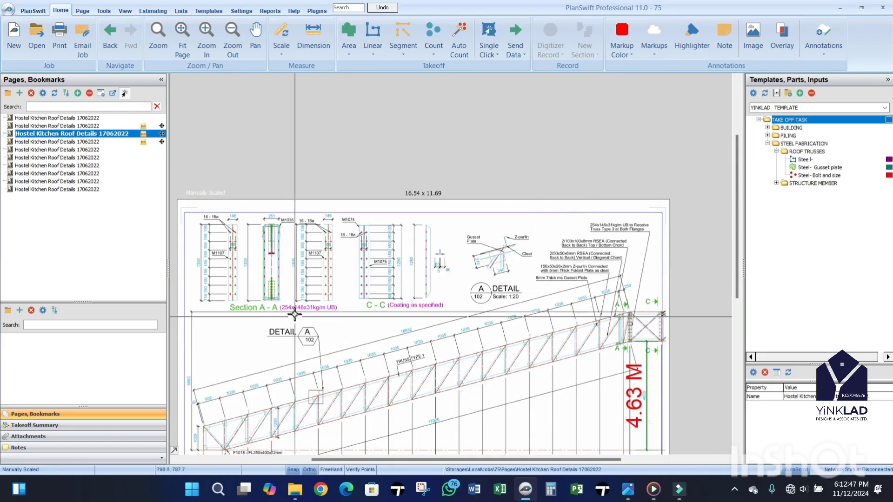
Step: Compare the 254x146x31kg/m UB callout at the truss ridge with the Section A-A label and its bolt hole layout
{"action": "scroll", "coordinate": [262, 286], "scroll_direction": "up", "scroll_amount": 3}
{"action": "scroll", "coordinate": [267, 287], "scroll_direction": "down", "scroll_amount": 3}
{"action": "scroll", "coordinate": [618, 229], "scroll_direction": "up", "scroll_amount": 3}
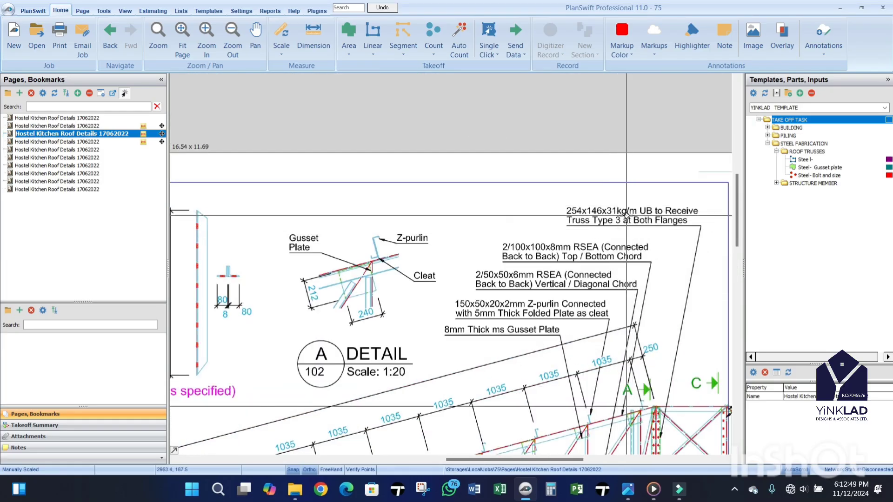
{"action": "scroll", "coordinate": [627, 215], "scroll_direction": "up", "scroll_amount": 2}
{"action": "scroll", "coordinate": [575, 218], "scroll_direction": "down", "scroll_amount": 5}
{"action": "scroll", "coordinate": [335, 284], "scroll_direction": "up", "scroll_amount": 3}
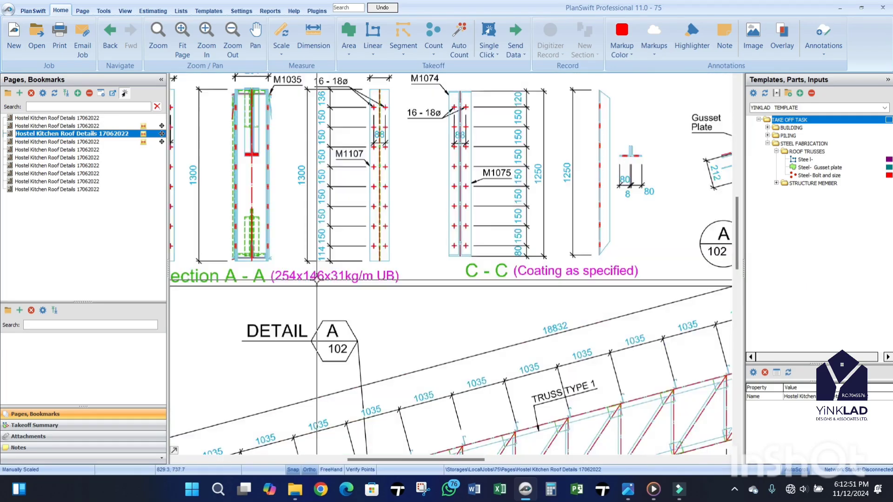
{"action": "scroll", "coordinate": [317, 279], "scroll_direction": "up", "scroll_amount": 3}
{"action": "scroll", "coordinate": [425, 226], "scroll_direction": "down", "scroll_amount": 4}
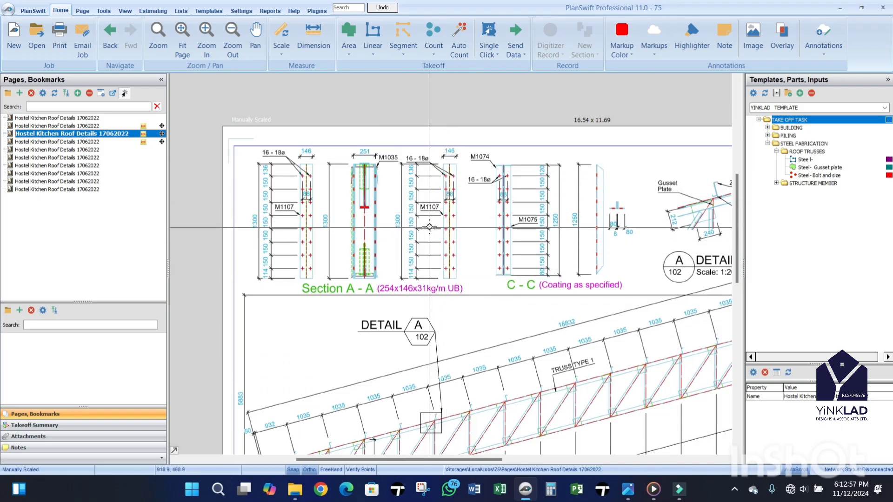
Step: Follow the purlin cleat positions along the Truss Type 1 top chord from Detail A up to the bolted ridge connection
{"action": "scroll", "coordinate": [447, 229], "scroll_direction": "down", "scroll_amount": 2}
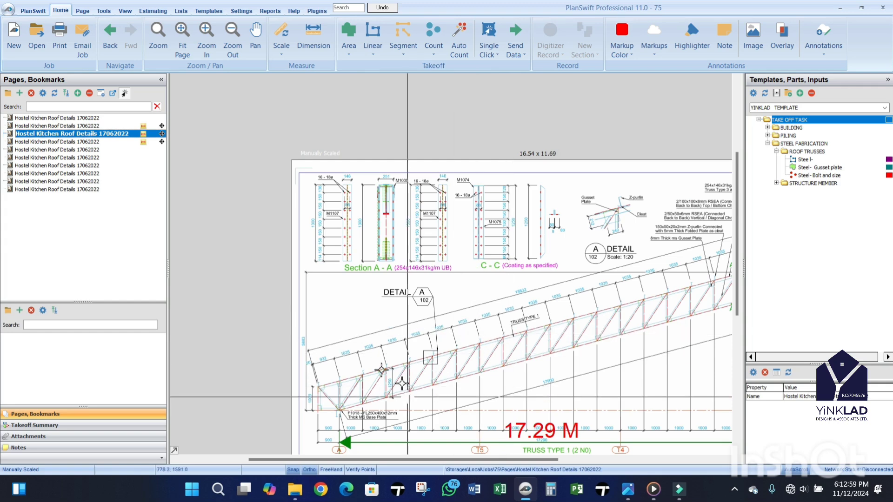
{"action": "scroll", "coordinate": [483, 356], "scroll_direction": "up", "scroll_amount": 3}
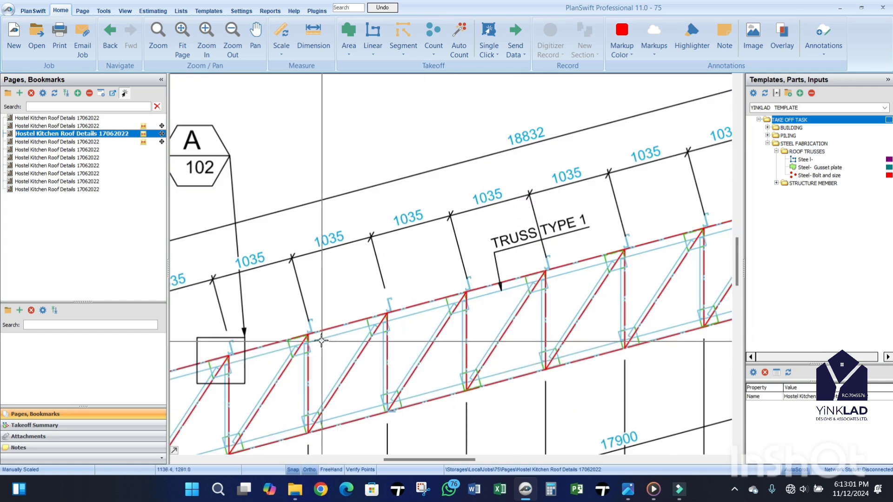
{"action": "scroll", "coordinate": [372, 321], "scroll_direction": "down", "scroll_amount": 3}
{"action": "scroll", "coordinate": [650, 303], "scroll_direction": "up", "scroll_amount": 5}
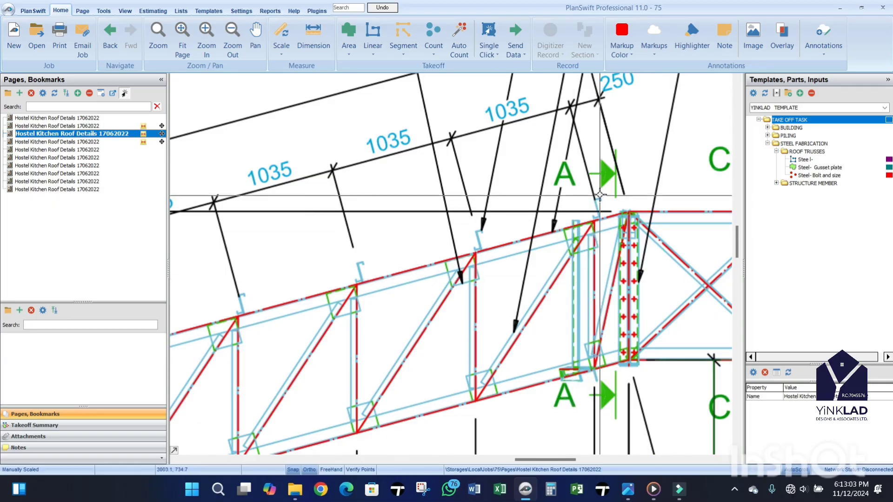
Step: Match the chord, Z-purlin and gusset plate callouts to the members at the ridge end of Truss Type 1
{"action": "scroll", "coordinate": [598, 199], "scroll_direction": "down", "scroll_amount": 2}
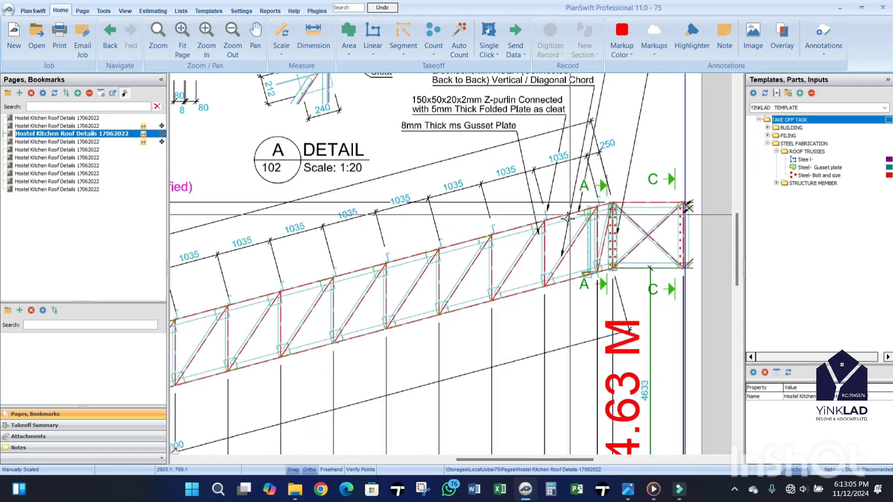
{"action": "scroll", "coordinate": [567, 218], "scroll_direction": "up", "scroll_amount": 2}
{"action": "scroll", "coordinate": [596, 242], "scroll_direction": "down", "scroll_amount": 3}
{"action": "scroll", "coordinate": [576, 228], "scroll_direction": "up", "scroll_amount": 3}
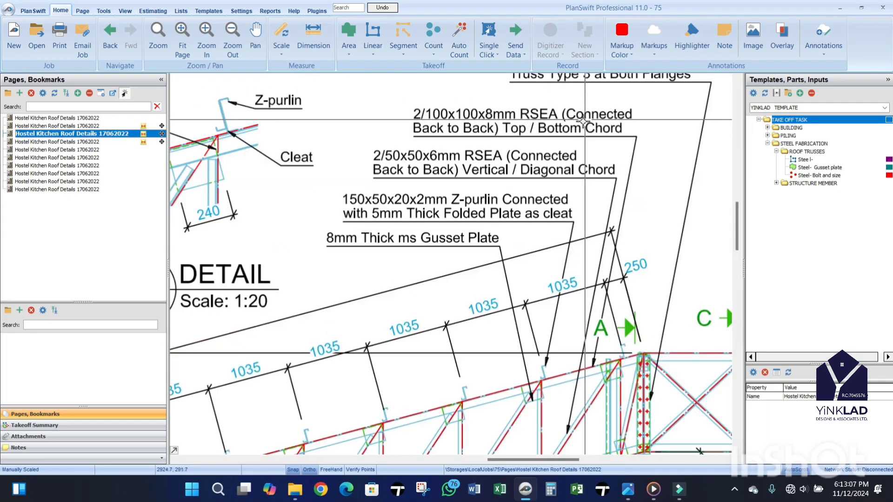
{"action": "scroll", "coordinate": [566, 217], "scroll_direction": "down", "scroll_amount": 1}
{"action": "scroll", "coordinate": [580, 237], "scroll_direction": "up", "scroll_amount": 2}
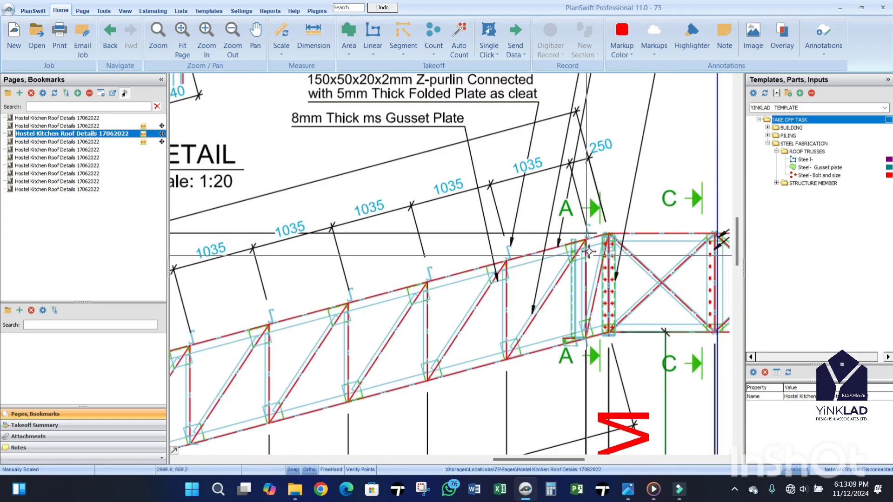
{"action": "scroll", "coordinate": [589, 269], "scroll_direction": "down", "scroll_amount": 3}
{"action": "scroll", "coordinate": [605, 163], "scroll_direction": "up", "scroll_amount": 3}
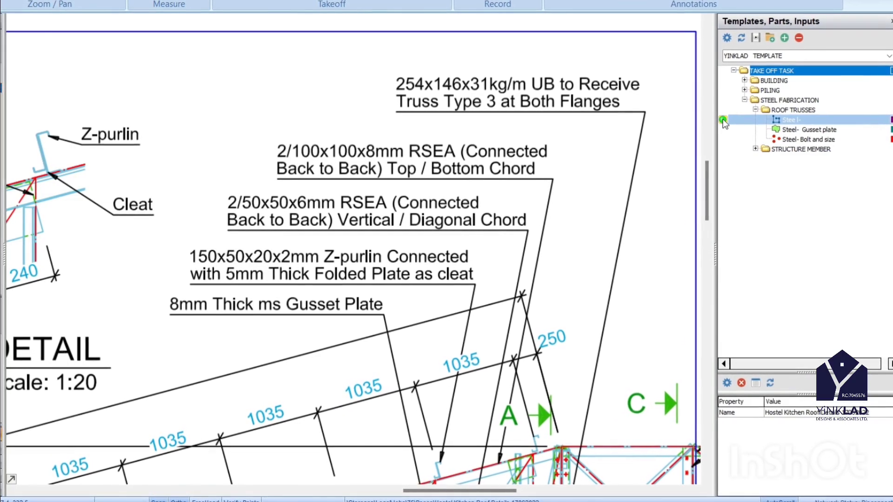
Step: Start a linear takeoff from the roof truss steel template and name it STEEL ROOF TRUSS - 2/100X100X8MM
{"action": "double_click", "coordinate": [725, 119]}
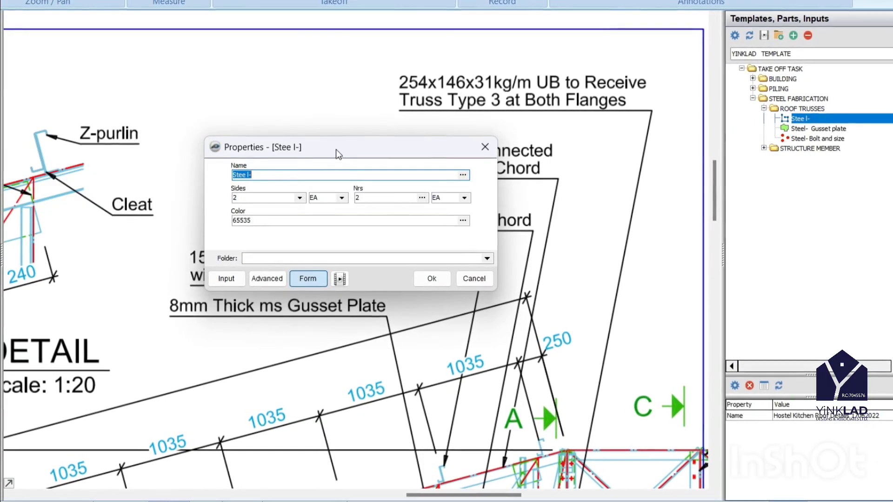
{"action": "left_click_drag", "start_coordinate": [402, 143], "coordinate": [674, 200]}
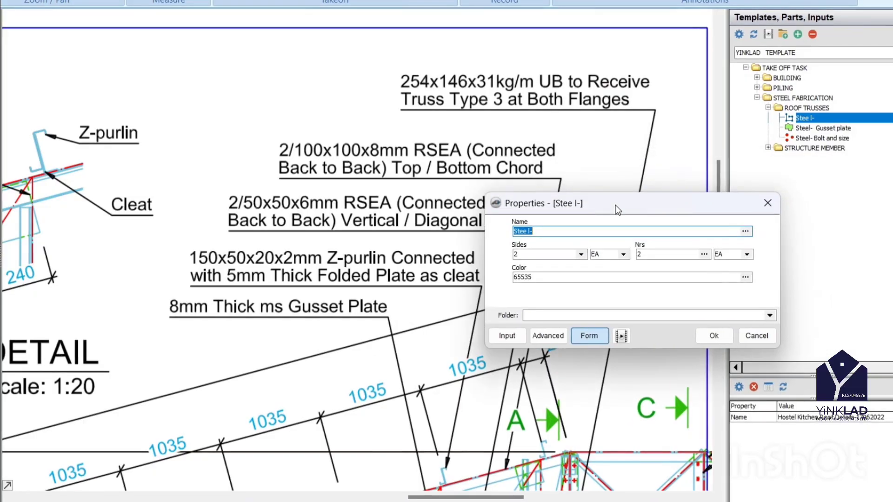
{"action": "left_click", "coordinate": [533, 228]}
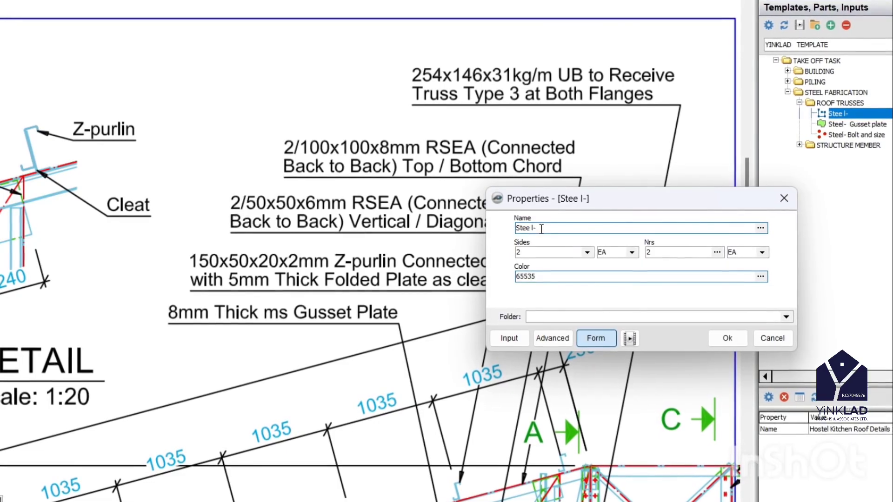
{"action": "left_click_drag", "start_coordinate": [543, 229], "coordinate": [516, 229]}
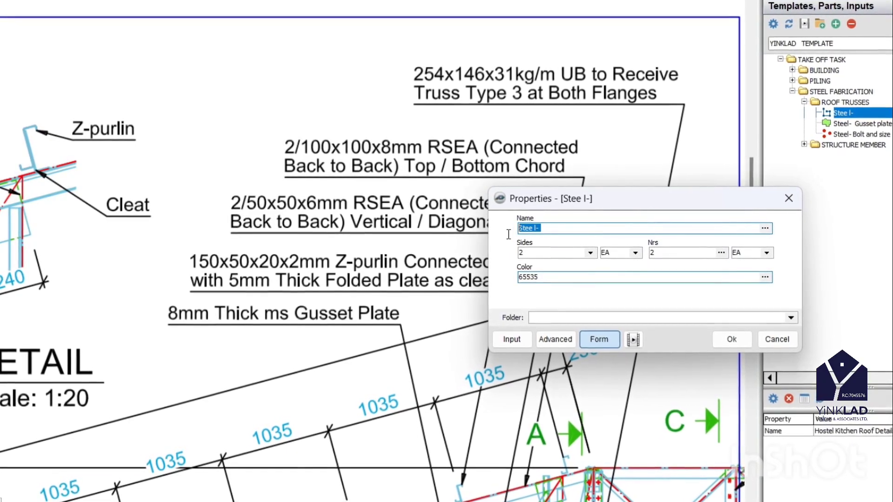
{"action": "type", "text": "ROOF "}
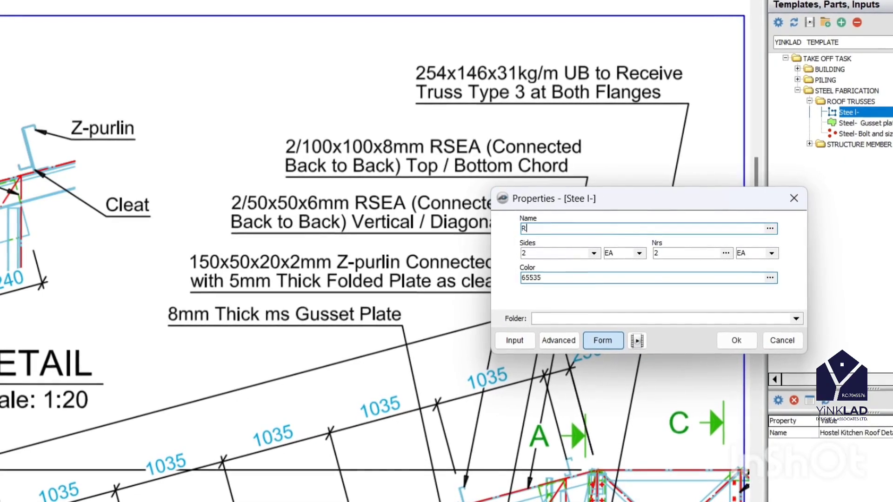
{"action": "type", "text": "ST"}
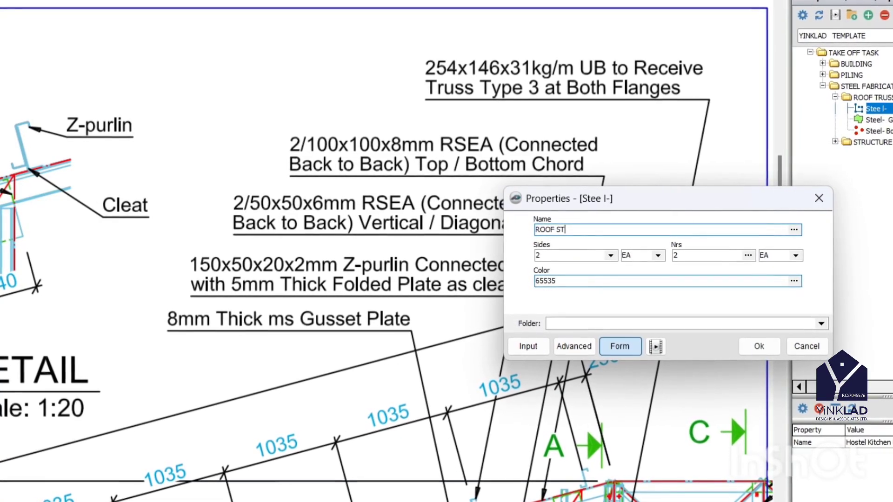
{"action": "key", "text": "BackSpace"}
{"action": "key", "text": "BackSpace"}
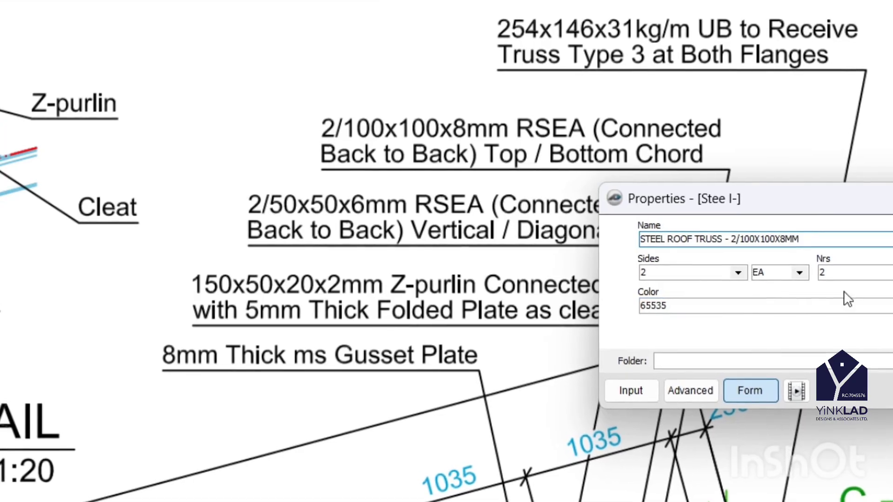
{"action": "key", "text": "Return"}
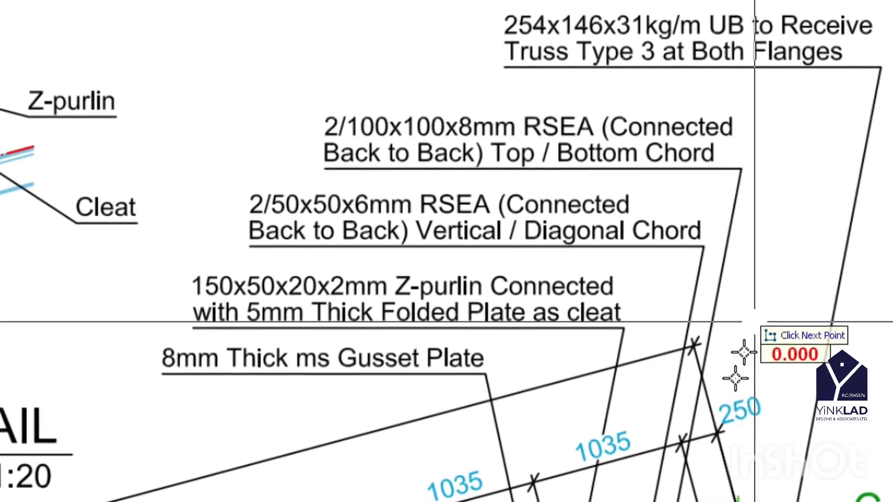
Step: Trace the Truss Type 1 top chord from the bolted ridge connection down to the eaves end, about 18.8 m long
{"action": "scroll", "coordinate": [752, 194], "scroll_direction": "down", "scroll_amount": 2}
{"action": "scroll", "coordinate": [752, 387], "scroll_direction": "up", "scroll_amount": 3}
{"action": "scroll", "coordinate": [770, 321], "scroll_direction": "up", "scroll_amount": 2}
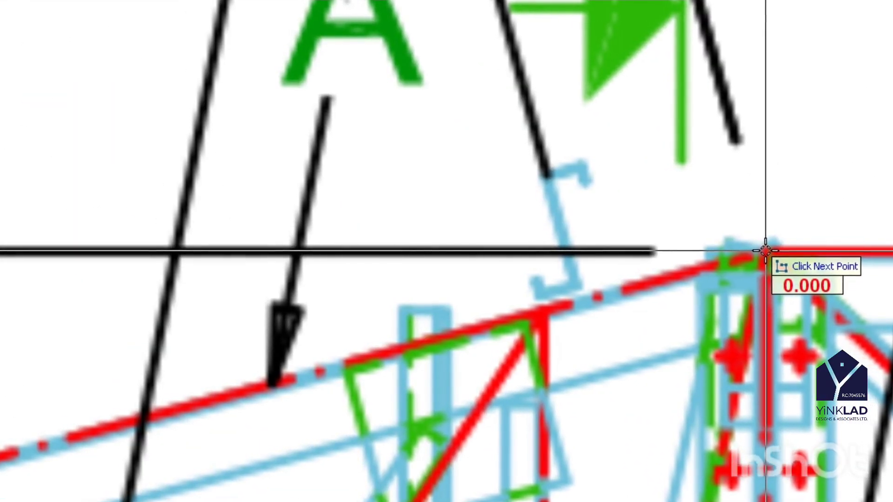
{"action": "scroll", "coordinate": [765, 251], "scroll_direction": "down", "scroll_amount": 3}
{"action": "scroll", "coordinate": [769, 249], "scroll_direction": "up", "scroll_amount": 2}
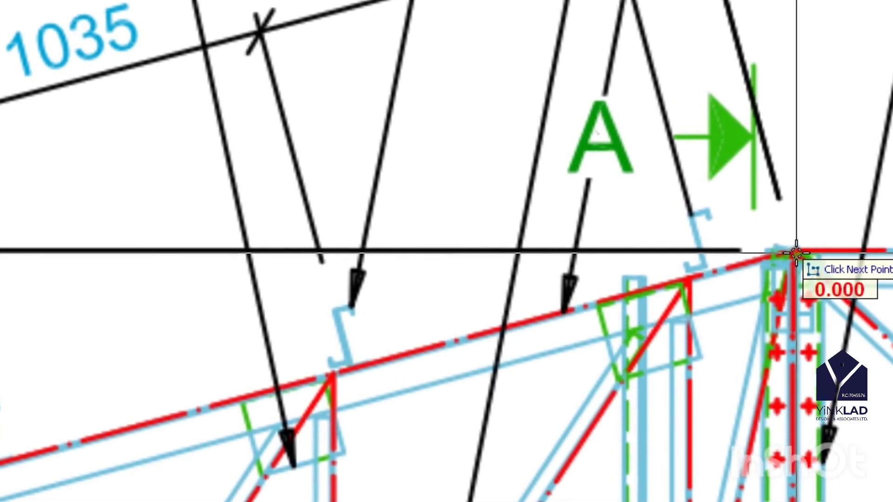
{"action": "scroll", "coordinate": [620, 252], "scroll_direction": "down", "scroll_amount": 5}
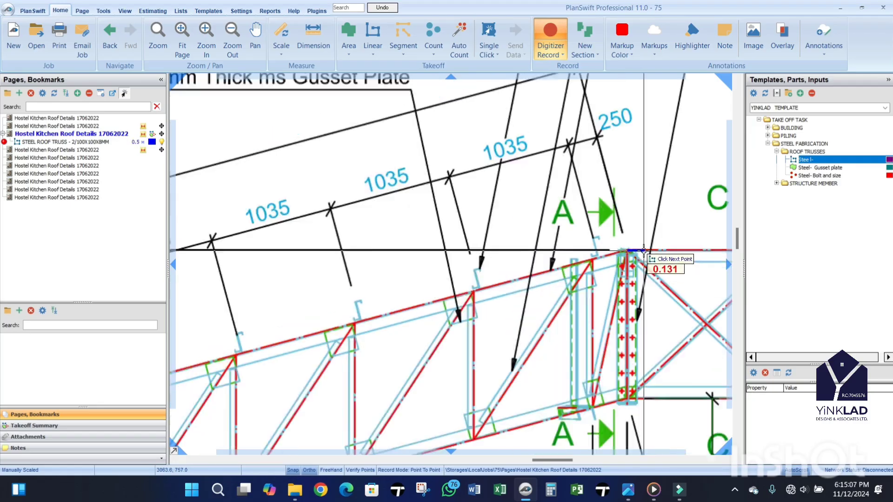
{"action": "scroll", "coordinate": [212, 358], "scroll_direction": "up", "scroll_amount": 6}
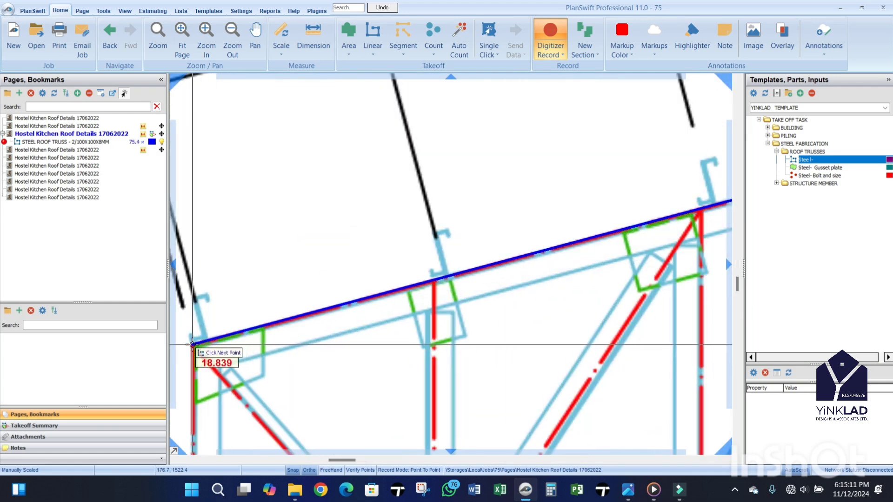
{"action": "left_click", "coordinate": [193, 344]}
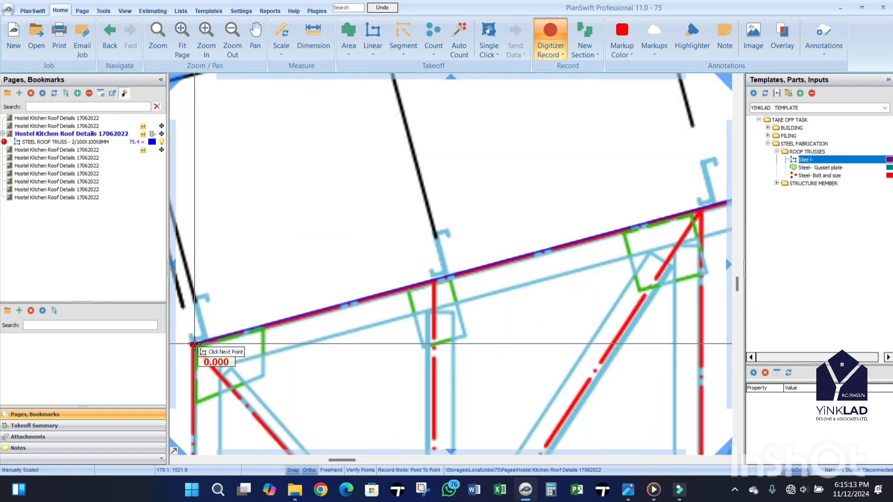
{"action": "key", "text": "Escape"}
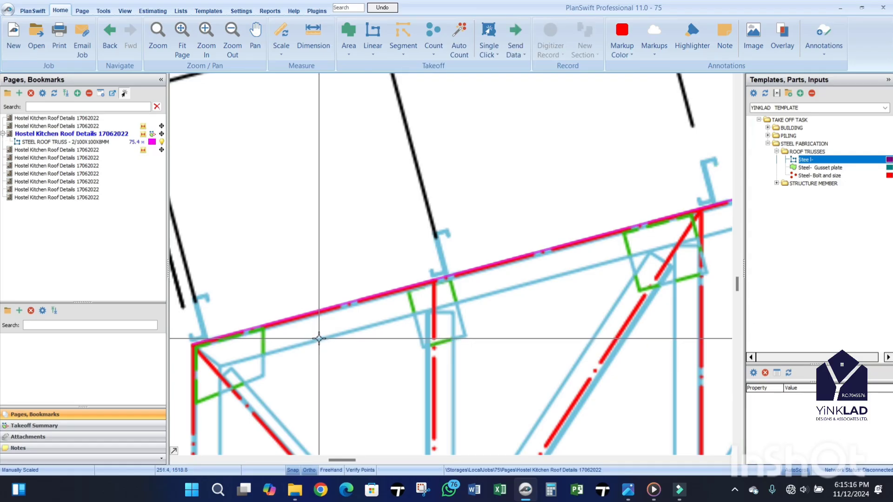
Step: Inspect the traced top chord against the bottom chord, and review the 2/100X100X8MM takeoff's properties without changing them
{"action": "scroll", "coordinate": [320, 339], "scroll_direction": "down", "scroll_amount": 5}
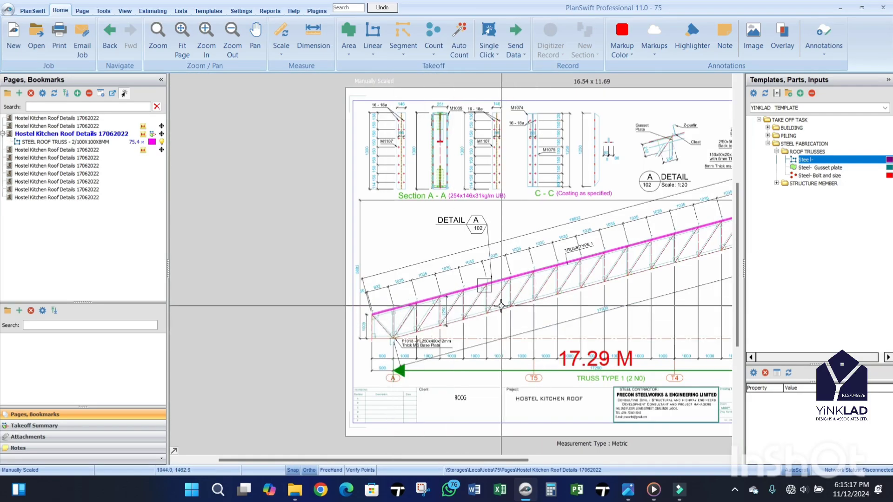
{"action": "scroll", "coordinate": [501, 306], "scroll_direction": "up", "scroll_amount": 3}
{"action": "scroll", "coordinate": [395, 327], "scroll_direction": "down", "scroll_amount": 3}
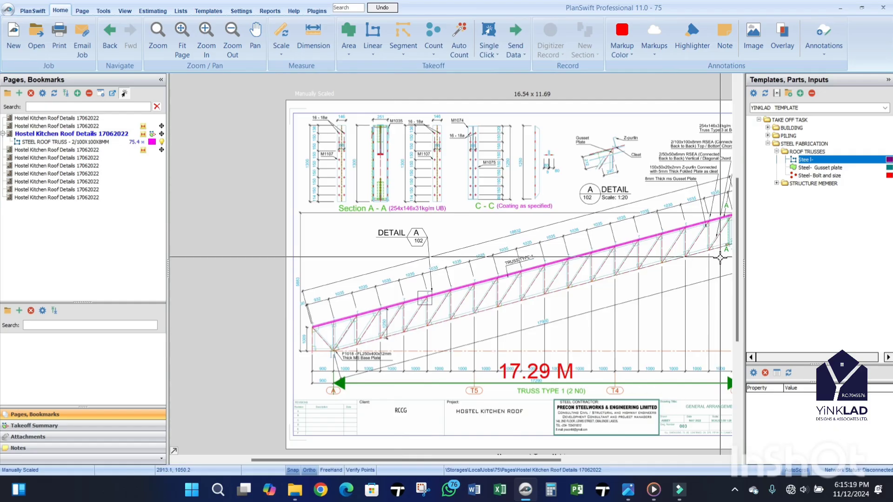
{"action": "scroll", "coordinate": [720, 257], "scroll_direction": "up", "scroll_amount": 6}
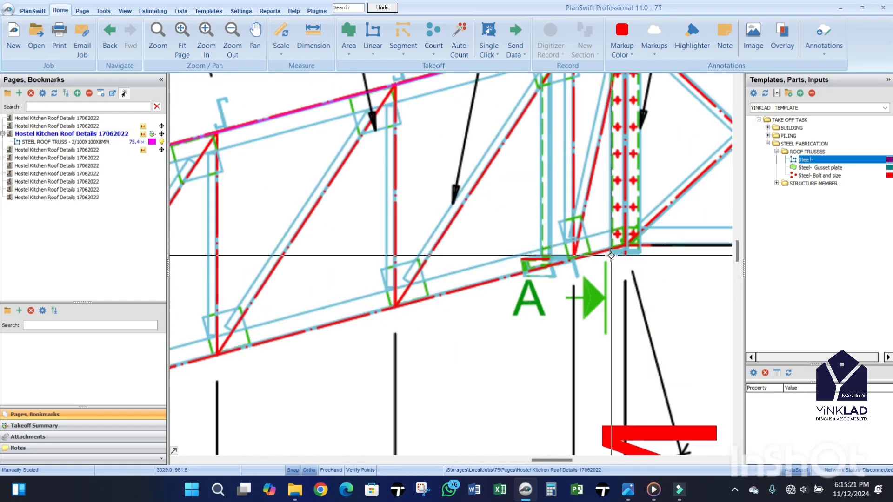
{"action": "scroll", "coordinate": [611, 255], "scroll_direction": "down", "scroll_amount": 3}
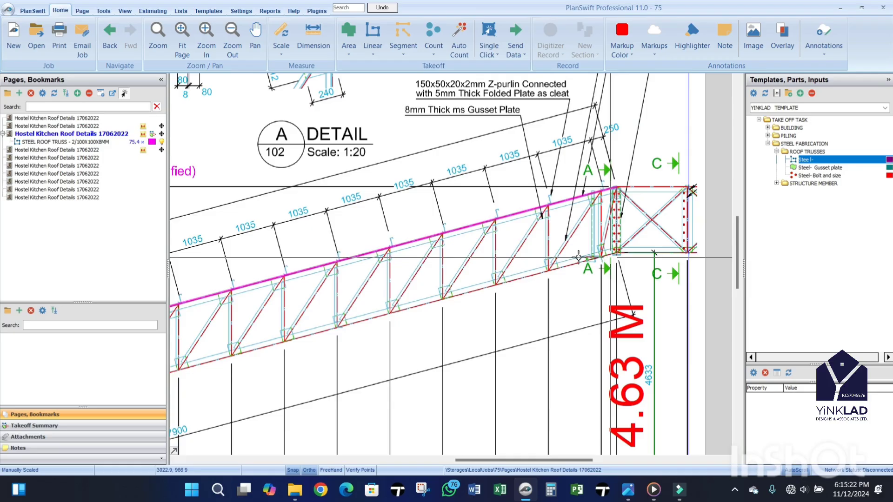
{"action": "left_click", "coordinate": [74, 141]}
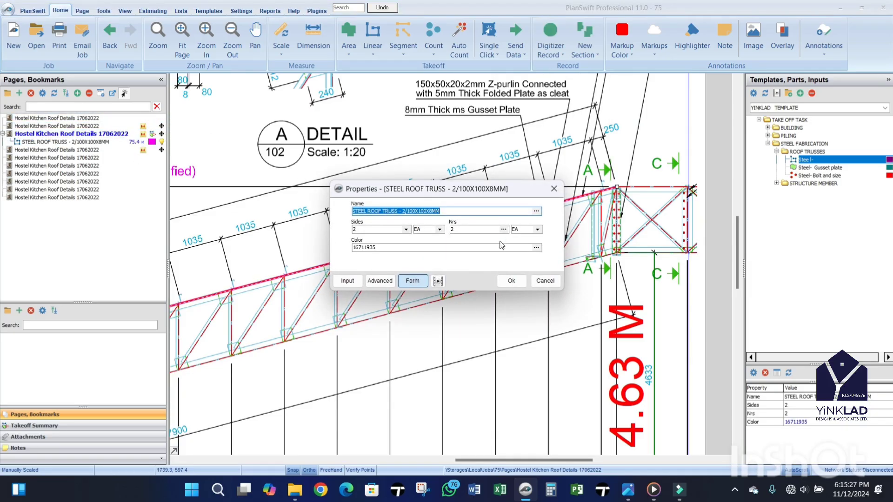
{"action": "key", "text": "Escape"}
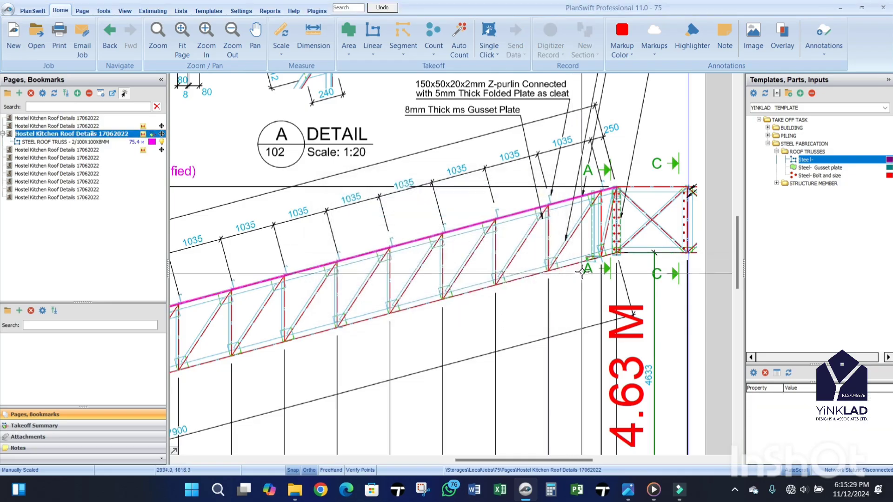
Step: Follow the Truss Type 1 bottom chord from the base plate at grid A up to the ridge connection
{"action": "scroll", "coordinate": [487, 311], "scroll_direction": "down", "scroll_amount": 3}
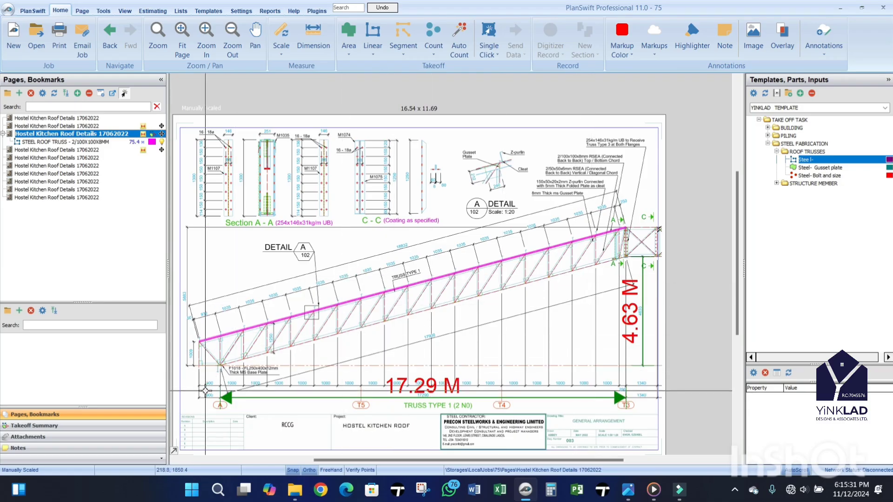
{"action": "scroll", "coordinate": [232, 379], "scroll_direction": "up", "scroll_amount": 4}
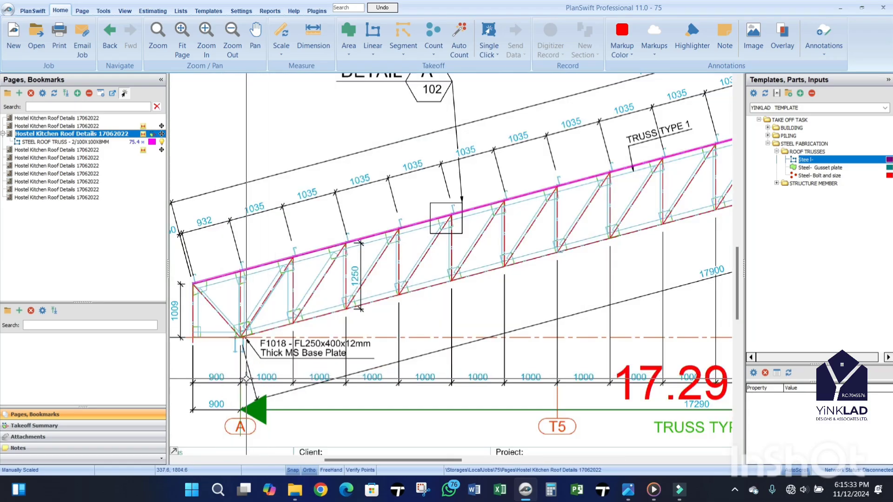
{"action": "scroll", "coordinate": [264, 377], "scroll_direction": "down", "scroll_amount": 4}
{"action": "scroll", "coordinate": [670, 229], "scroll_direction": "up", "scroll_amount": 3}
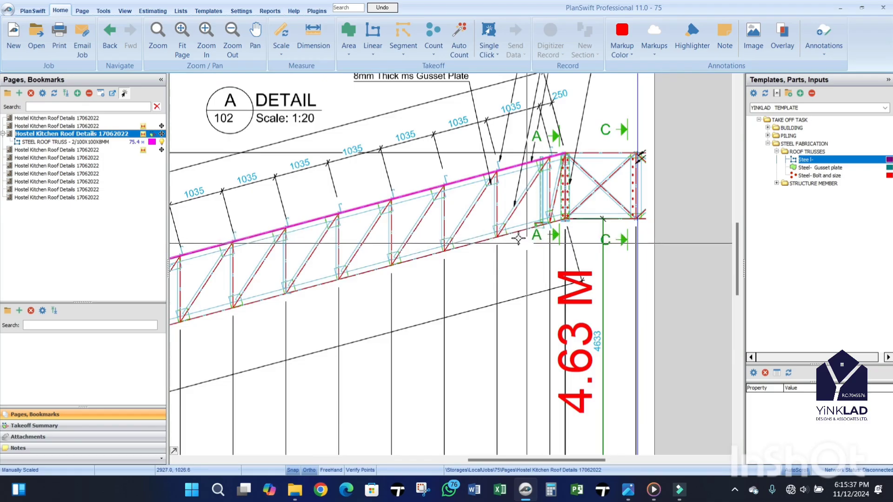
{"action": "scroll", "coordinate": [529, 238], "scroll_direction": "up", "scroll_amount": 1}
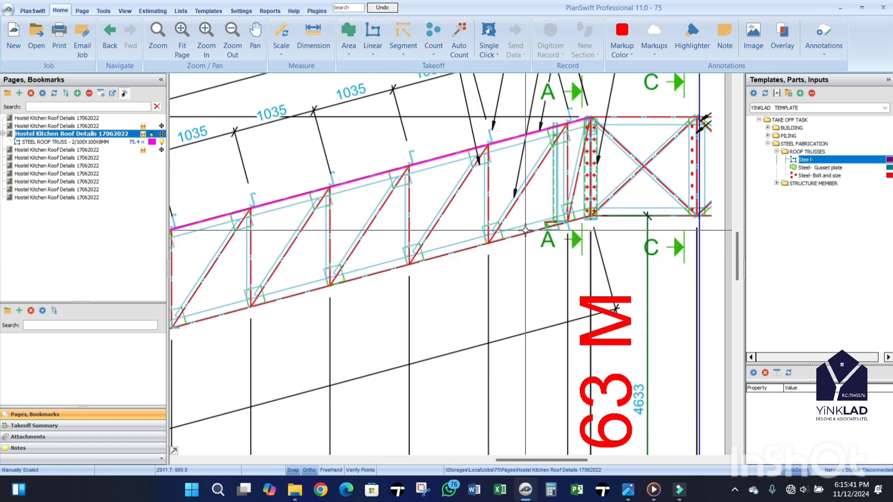
Step: Read the 2/100x100x8mm RSEA back-to-back top and bottom chord callout alongside the vertical and diagonal chord callout
{"action": "scroll", "coordinate": [533, 236], "scroll_direction": "down", "scroll_amount": 3}
{"action": "scroll", "coordinate": [521, 139], "scroll_direction": "up", "scroll_amount": 2}
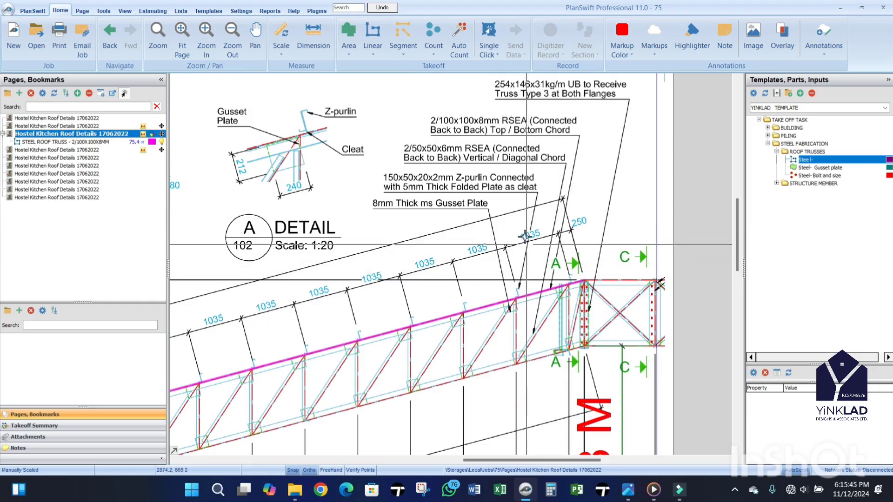
{"action": "scroll", "coordinate": [524, 132], "scroll_direction": "up", "scroll_amount": 2}
{"action": "scroll", "coordinate": [526, 176], "scroll_direction": "down", "scroll_amount": 2}
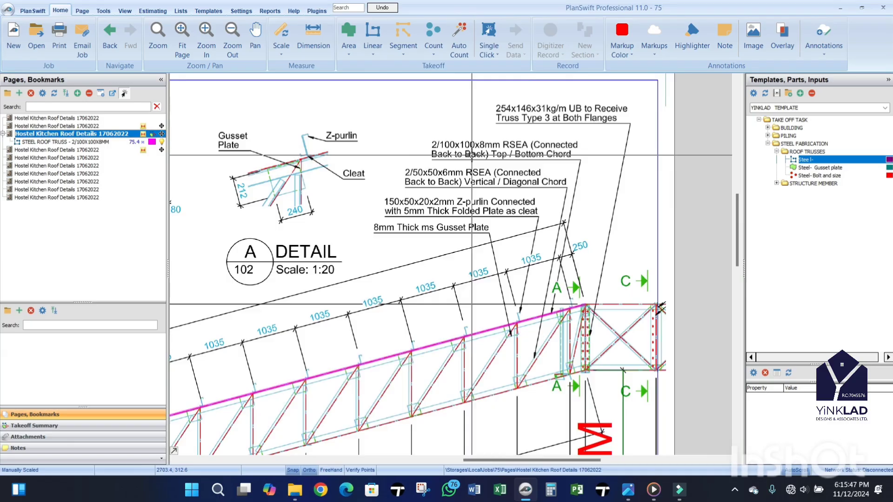
{"action": "scroll", "coordinate": [471, 155], "scroll_direction": "up", "scroll_amount": 2}
{"action": "scroll", "coordinate": [489, 156], "scroll_direction": "down", "scroll_amount": 2}
{"action": "scroll", "coordinate": [512, 155], "scroll_direction": "up", "scroll_amount": 2}
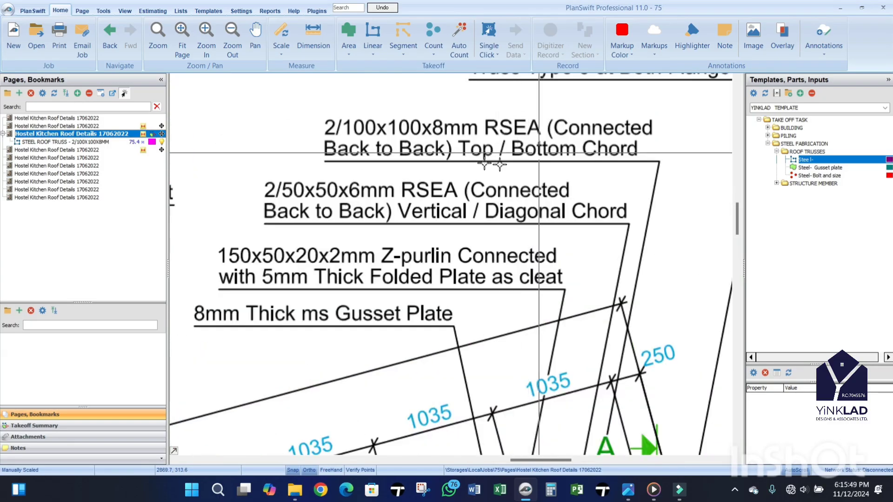
{"action": "scroll", "coordinate": [538, 152], "scroll_direction": "down", "scroll_amount": 3}
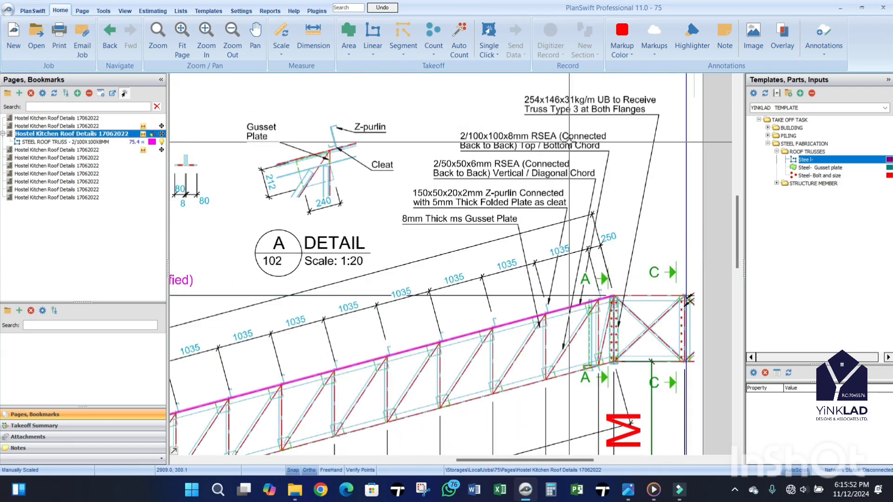
{"action": "scroll", "coordinate": [569, 142], "scroll_direction": "up", "scroll_amount": 2}
{"action": "scroll", "coordinate": [543, 132], "scroll_direction": "down", "scroll_amount": 2}
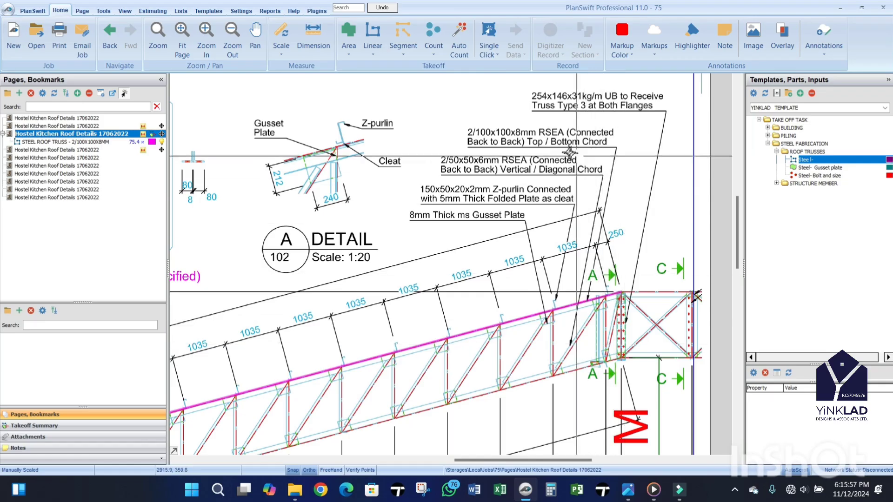
{"action": "scroll", "coordinate": [565, 148], "scroll_direction": "up", "scroll_amount": 1}
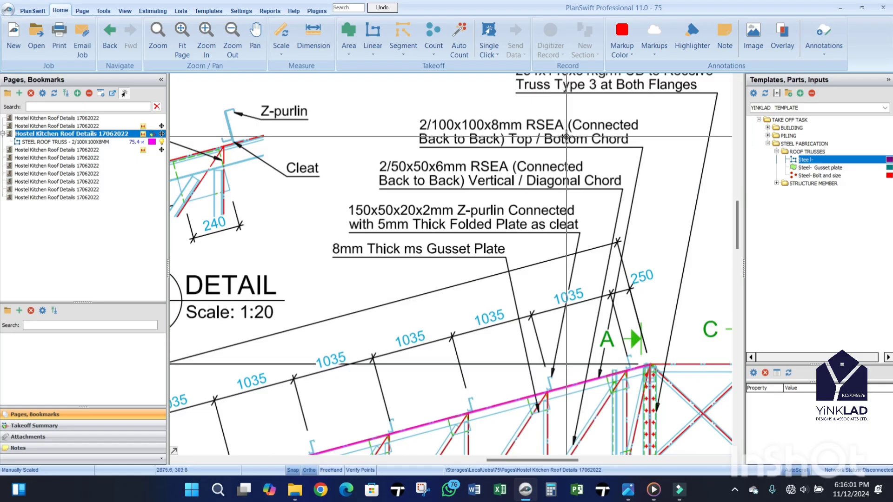
{"action": "scroll", "coordinate": [565, 137], "scroll_direction": "down", "scroll_amount": 3}
{"action": "scroll", "coordinate": [566, 137], "scroll_direction": "up", "scroll_amount": 3}
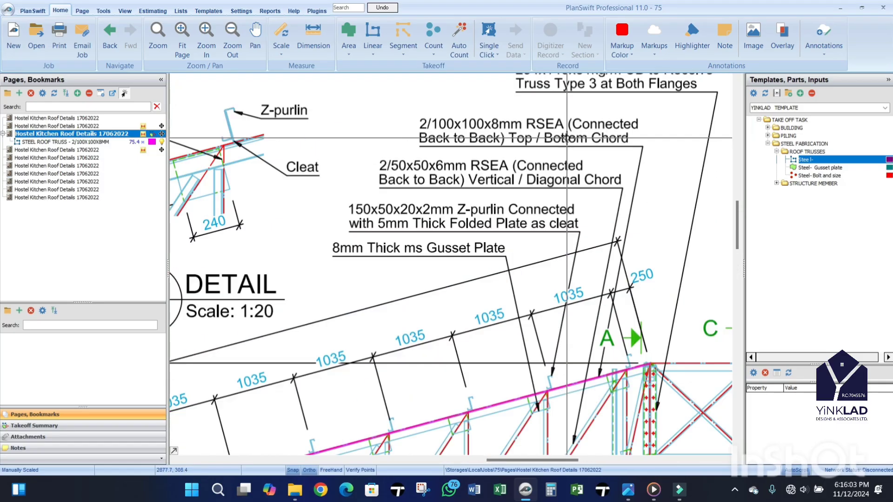
Step: Match the 2/100x100x8mm top/bottom chord and 2/50x50x6mm vertical/diagonal chord callouts to the members they point to near the ridge
{"action": "scroll", "coordinate": [569, 283], "scroll_direction": "down", "scroll_amount": 3}
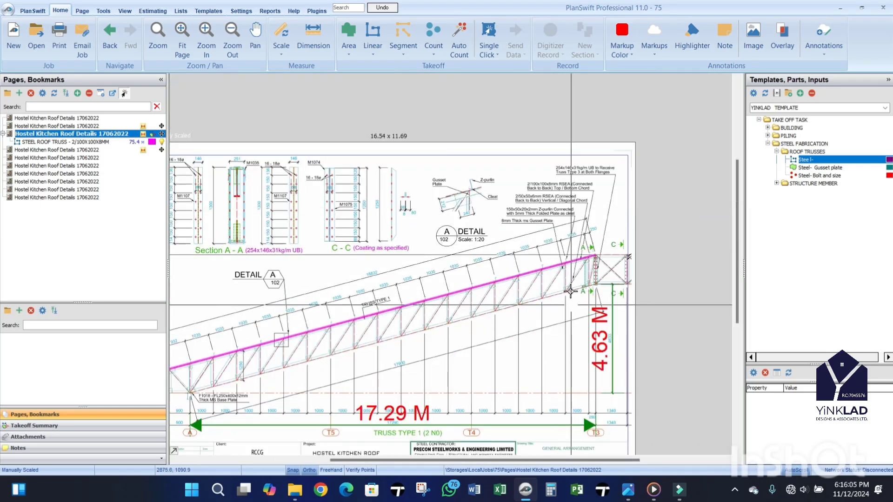
{"action": "scroll", "coordinate": [583, 413], "scroll_direction": "up", "scroll_amount": 2}
{"action": "scroll", "coordinate": [582, 306], "scroll_direction": "up", "scroll_amount": 2}
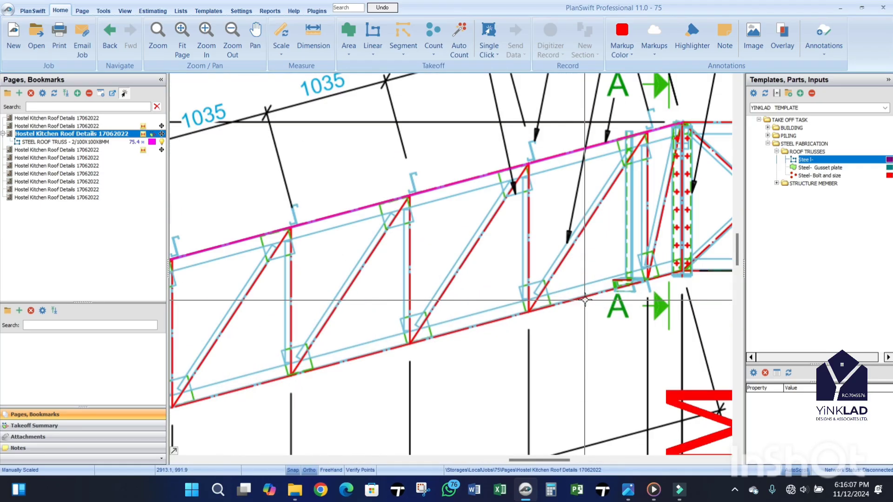
{"action": "scroll", "coordinate": [587, 299], "scroll_direction": "down", "scroll_amount": 3}
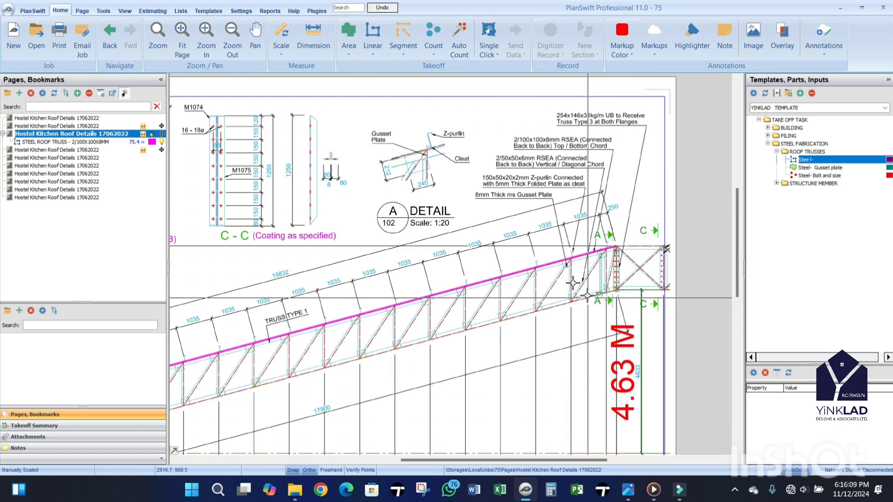
{"action": "scroll", "coordinate": [557, 167], "scroll_direction": "up", "scroll_amount": 2}
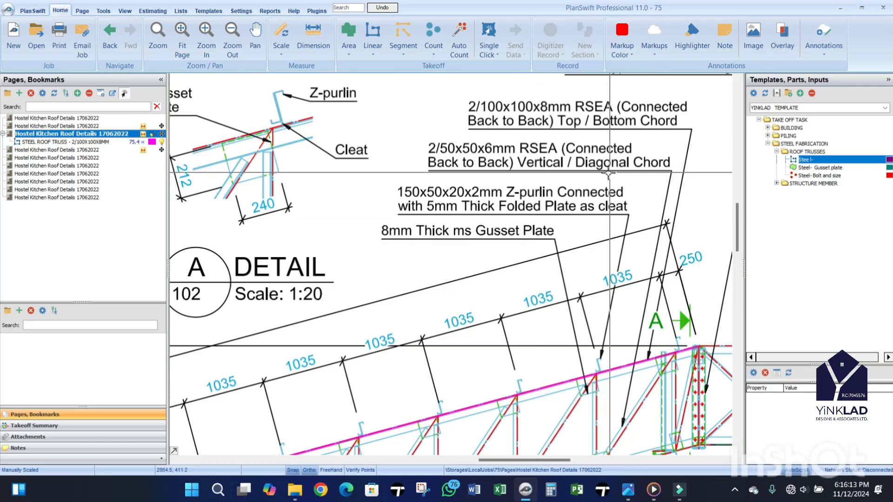
{"action": "scroll", "coordinate": [605, 170], "scroll_direction": "down", "scroll_amount": 2}
{"action": "scroll", "coordinate": [594, 164], "scroll_direction": "up", "scroll_amount": 2}
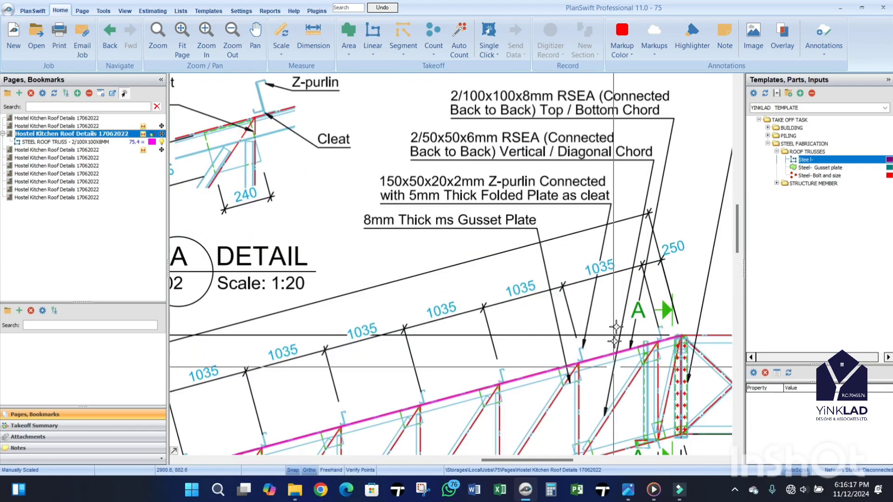
{"action": "scroll", "coordinate": [605, 415], "scroll_direction": "down", "scroll_amount": 2}
{"action": "scroll", "coordinate": [604, 344], "scroll_direction": "up", "scroll_amount": 2}
{"action": "scroll", "coordinate": [604, 343], "scroll_direction": "up", "scroll_amount": 2}
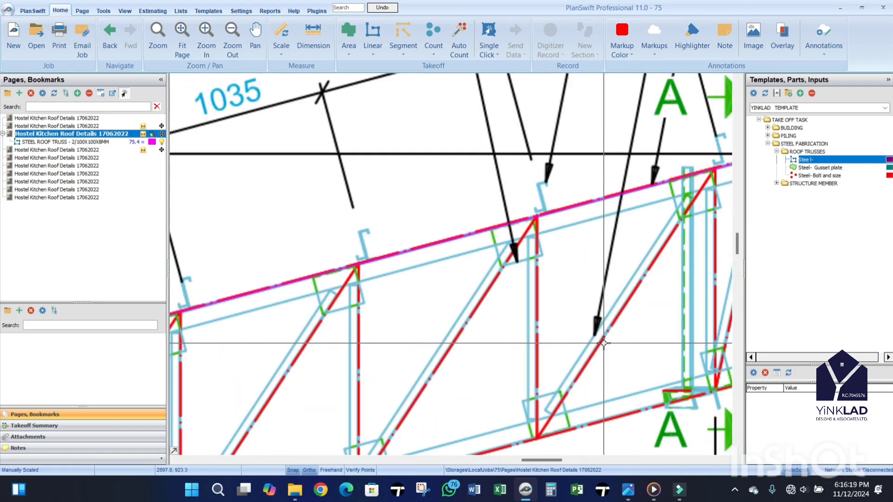
{"action": "scroll", "coordinate": [535, 300], "scroll_direction": "down", "scroll_amount": 3}
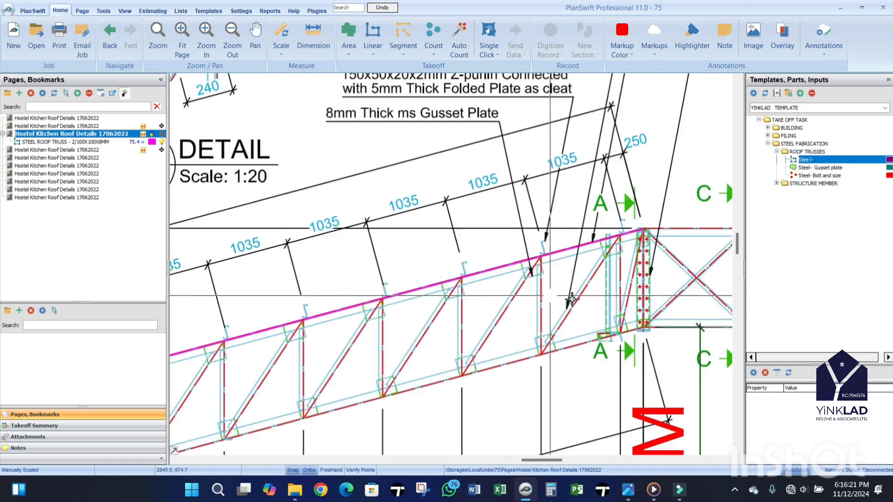
{"action": "scroll", "coordinate": [560, 255], "scroll_direction": "up", "scroll_amount": 3}
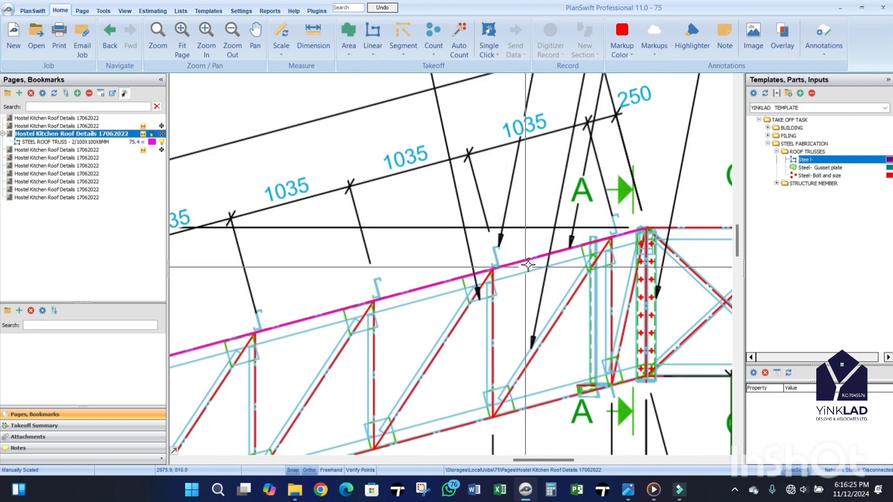
{"action": "scroll", "coordinate": [622, 231], "scroll_direction": "down", "scroll_amount": 2}
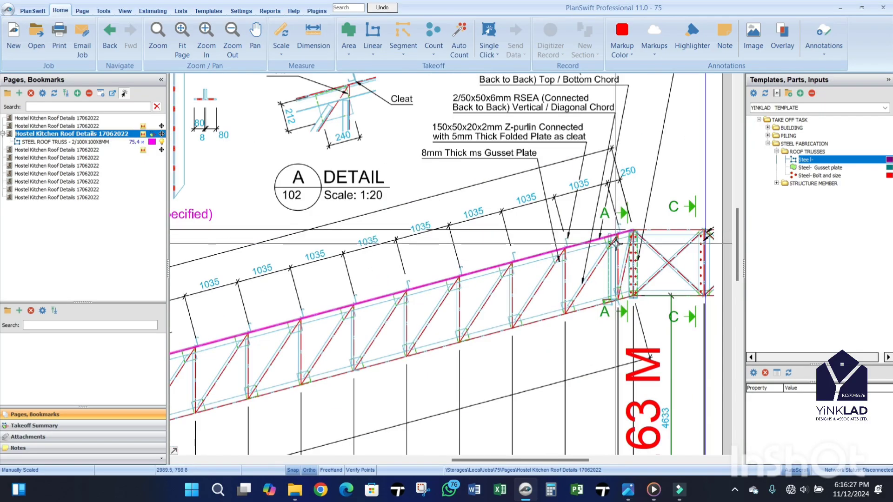
Step: Resume the 2/100X100X8MM takeoff and trace the bottom chord from the bolted ridge connection down to the base plate at grid A
{"action": "scroll", "coordinate": [585, 246], "scroll_direction": "up", "scroll_amount": 2}
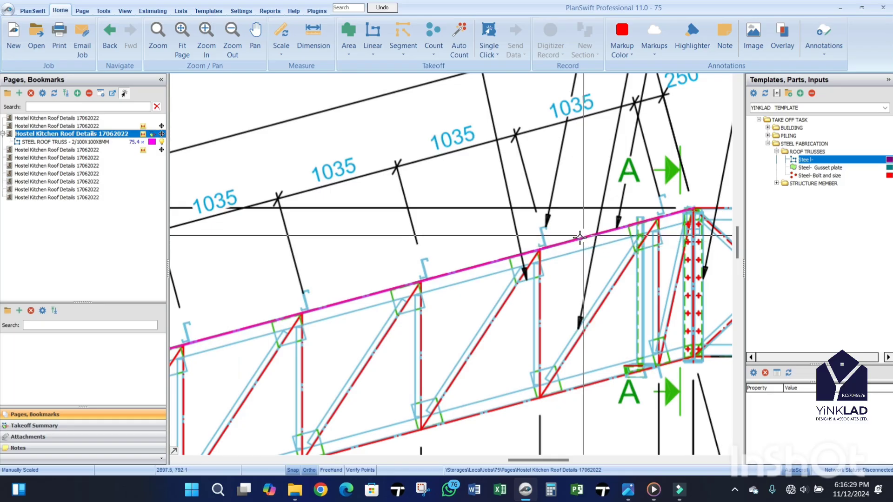
{"action": "left_click", "coordinate": [580, 237]}
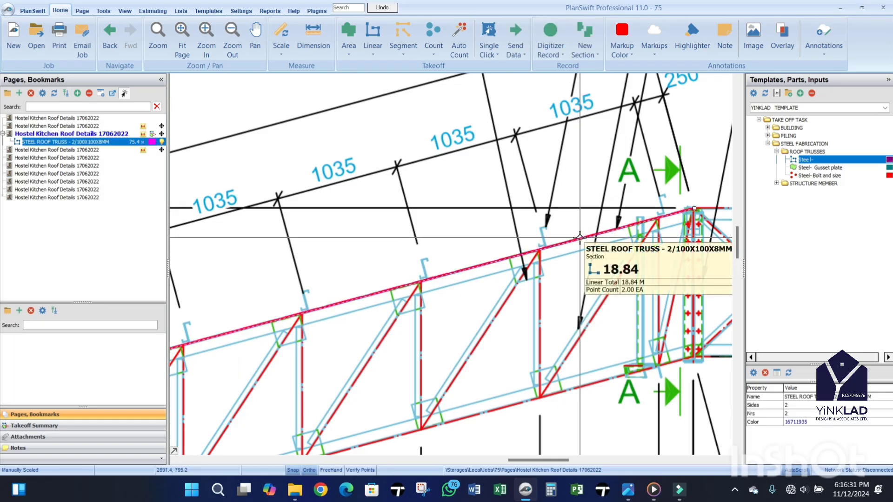
{"action": "left_click", "coordinate": [693, 356]}
{"action": "scroll", "coordinate": [693, 355], "scroll_direction": "up", "scroll_amount": 3}
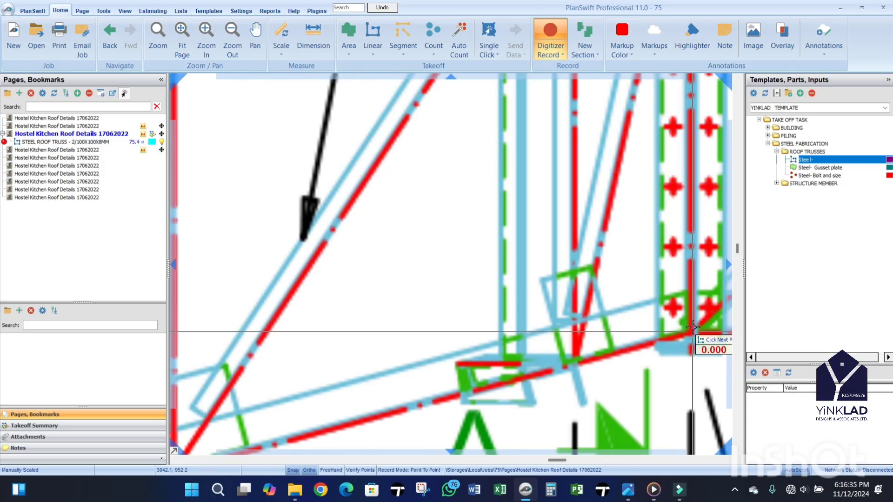
{"action": "scroll", "coordinate": [692, 331], "scroll_direction": "down", "scroll_amount": 5}
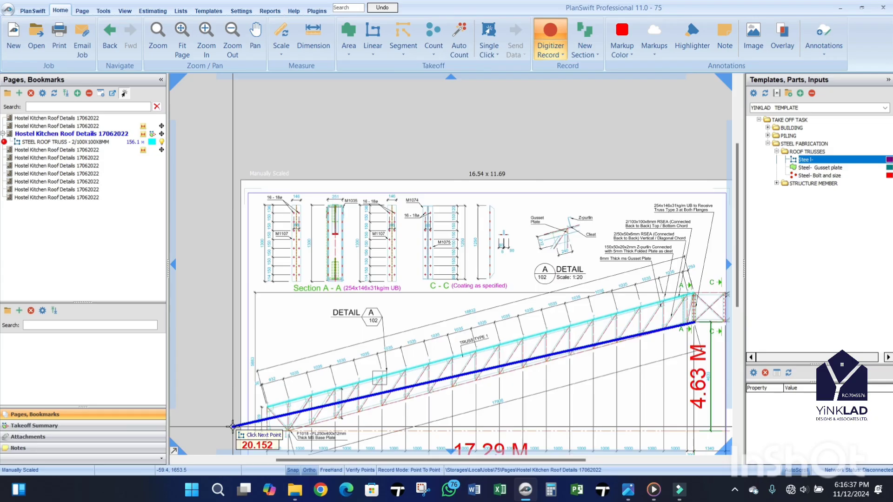
{"action": "scroll", "coordinate": [288, 426], "scroll_direction": "up", "scroll_amount": 4}
{"action": "scroll", "coordinate": [483, 421], "scroll_direction": "up", "scroll_amount": 3}
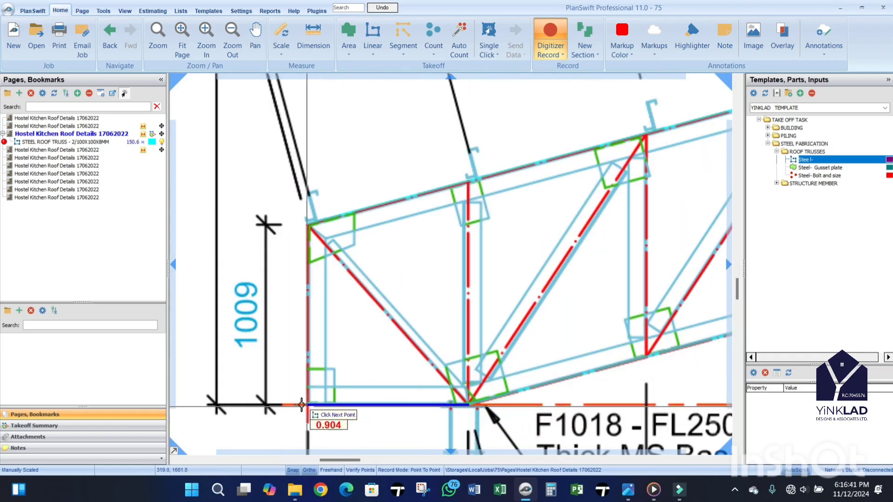
Step: Extend the 2/100X100X8MM takeoff about 0.9 m horizontally to the eaves end and about 1 m up to the top chord, finishing the section
{"action": "left_click", "coordinate": [308, 405]}
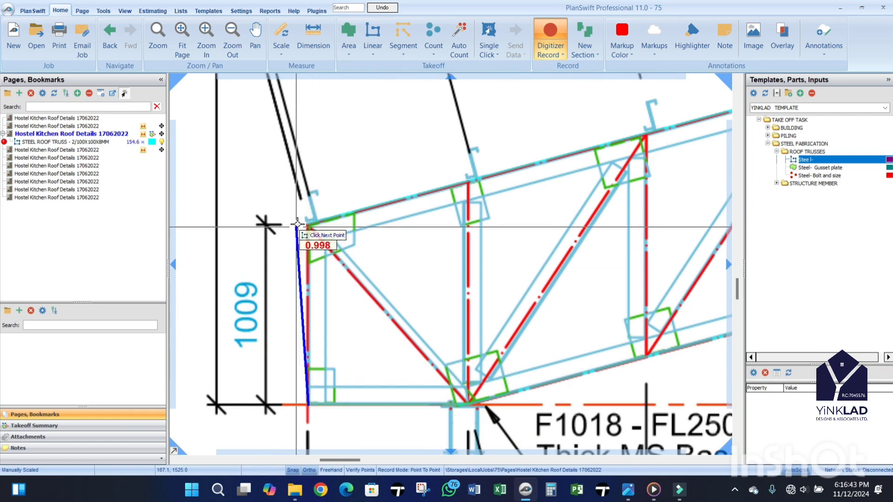
{"action": "left_click", "coordinate": [308, 225]}
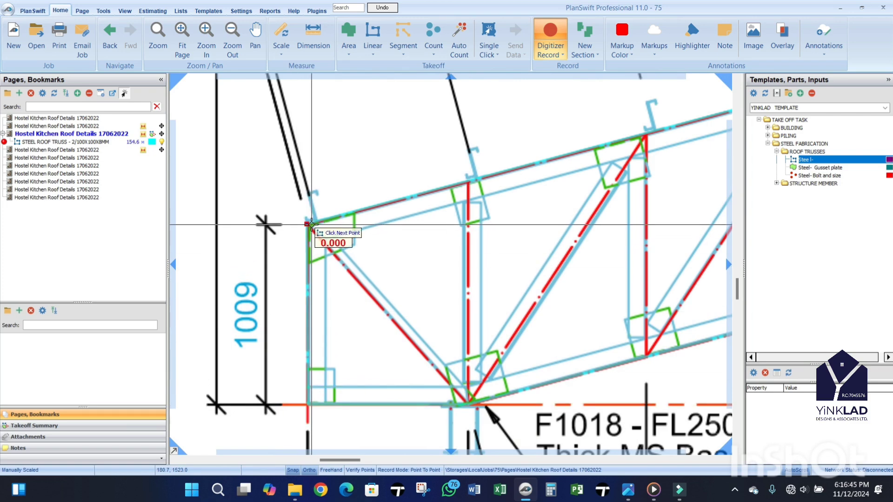
{"action": "key", "text": "Escape"}
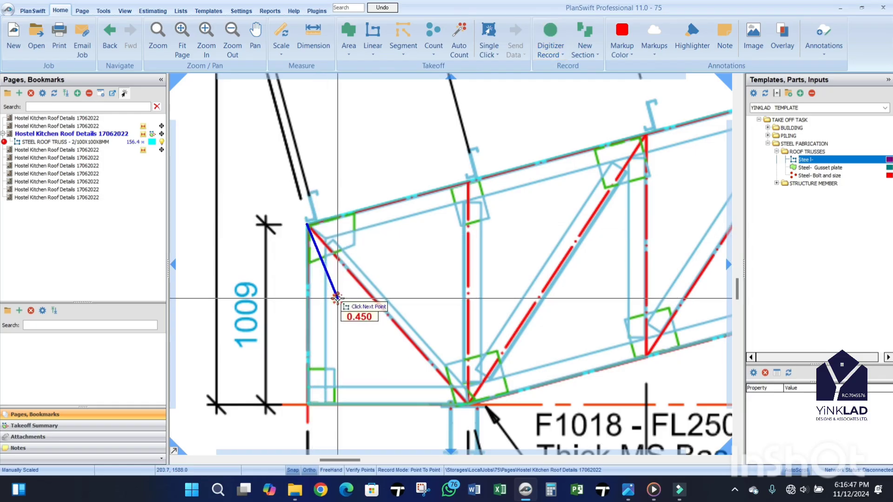
Step: Inspect the traced truss outline from the eaves end up to the bolted ridge connection
{"action": "scroll", "coordinate": [346, 274], "scroll_direction": "down", "scroll_amount": 3}
{"action": "scroll", "coordinate": [362, 321], "scroll_direction": "down", "scroll_amount": 3}
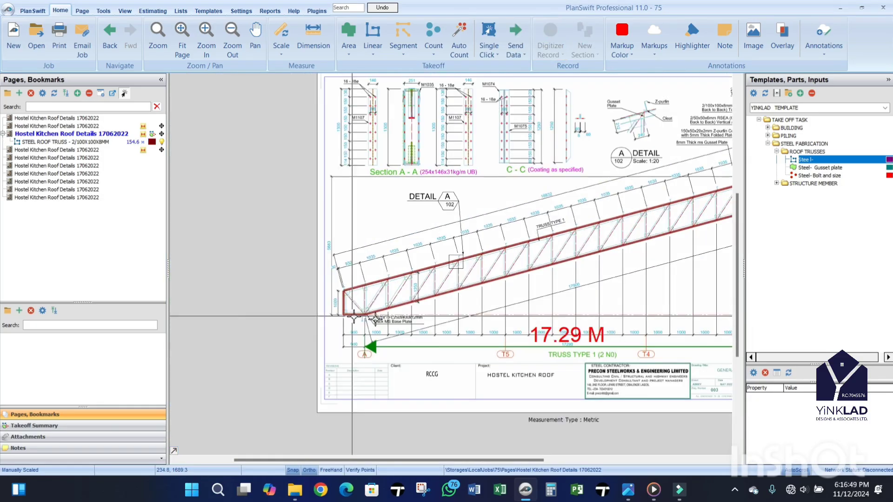
{"action": "scroll", "coordinate": [408, 295], "scroll_direction": "up", "scroll_amount": 2}
{"action": "scroll", "coordinate": [601, 292], "scroll_direction": "down", "scroll_amount": 2}
{"action": "scroll", "coordinate": [605, 270], "scroll_direction": "up", "scroll_amount": 4}
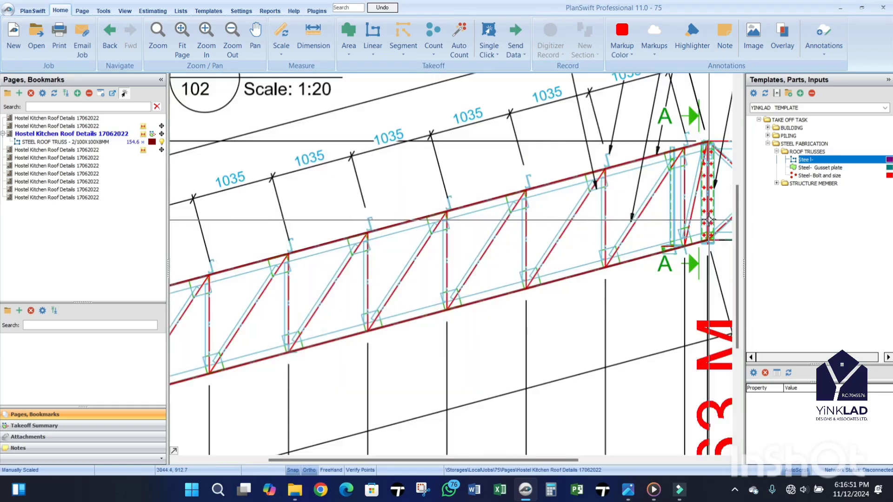
{"action": "scroll", "coordinate": [623, 242], "scroll_direction": "down", "scroll_amount": 1}
{"action": "scroll", "coordinate": [644, 215], "scroll_direction": "up", "scroll_amount": 2}
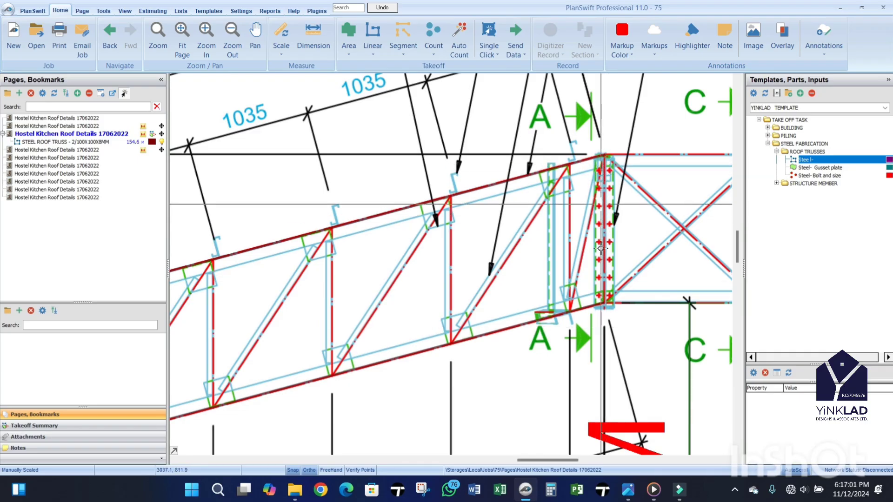
Step: Switch to the Photos app and find the site photo of a truss with gusset plates to view its members closely
{"action": "left_click", "coordinate": [629, 491]}
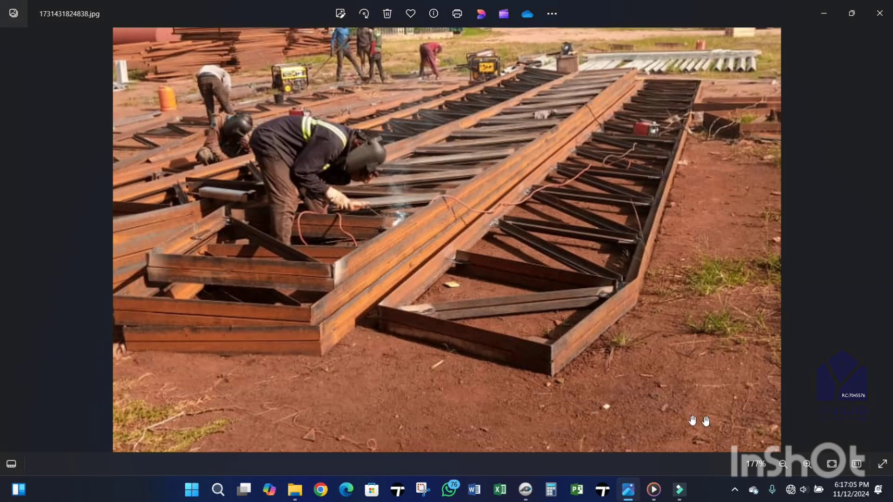
{"action": "left_click", "coordinate": [883, 241]}
{"action": "left_click", "coordinate": [883, 241]}
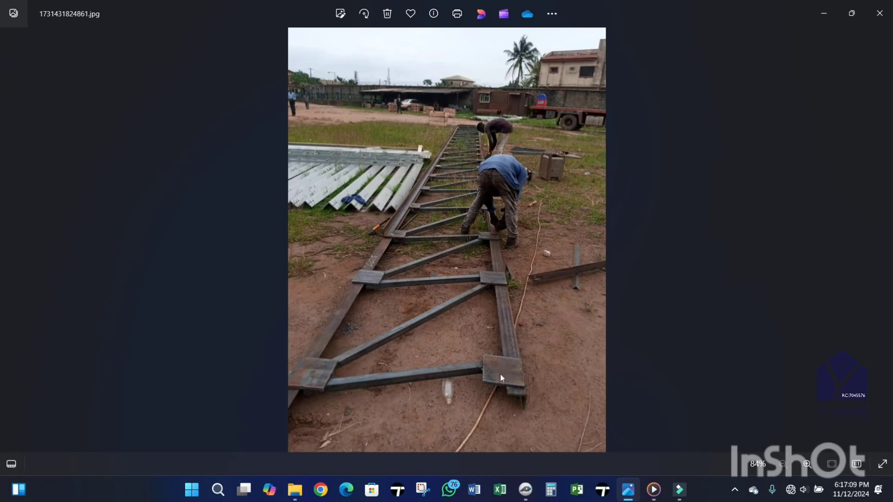
{"action": "scroll", "coordinate": [506, 408], "scroll_direction": "up", "scroll_amount": 3}
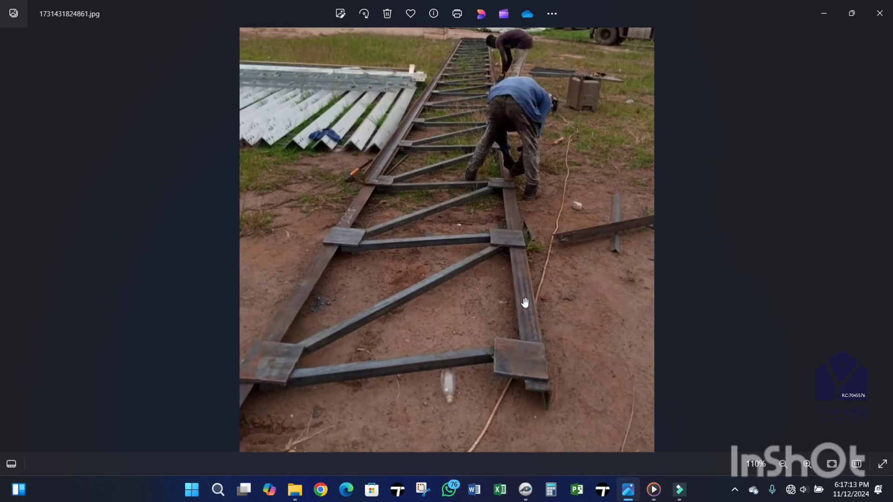
Step: Switch back to PlanSwift and read the 2/100x100x8mm RSEA back-to-back top and bottom chord callout
{"action": "left_click", "coordinate": [528, 498]}
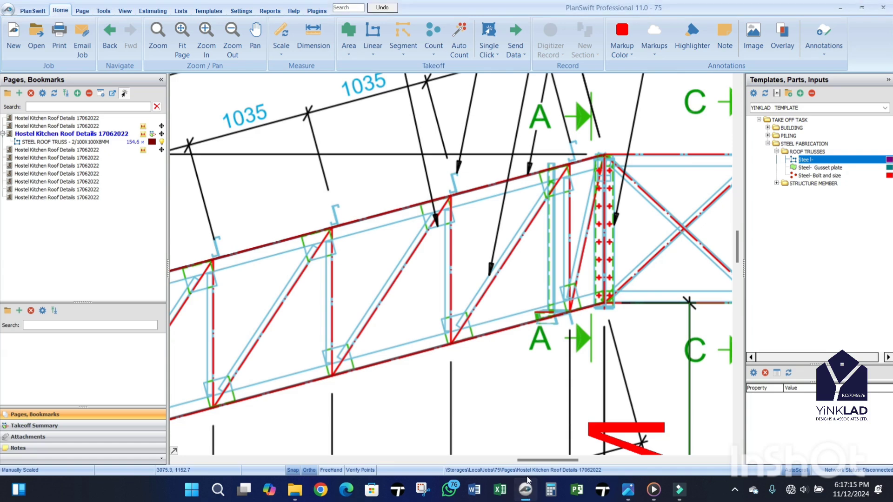
{"action": "scroll", "coordinate": [516, 174], "scroll_direction": "down", "scroll_amount": 5}
{"action": "scroll", "coordinate": [515, 173], "scroll_direction": "up", "scroll_amount": 4}
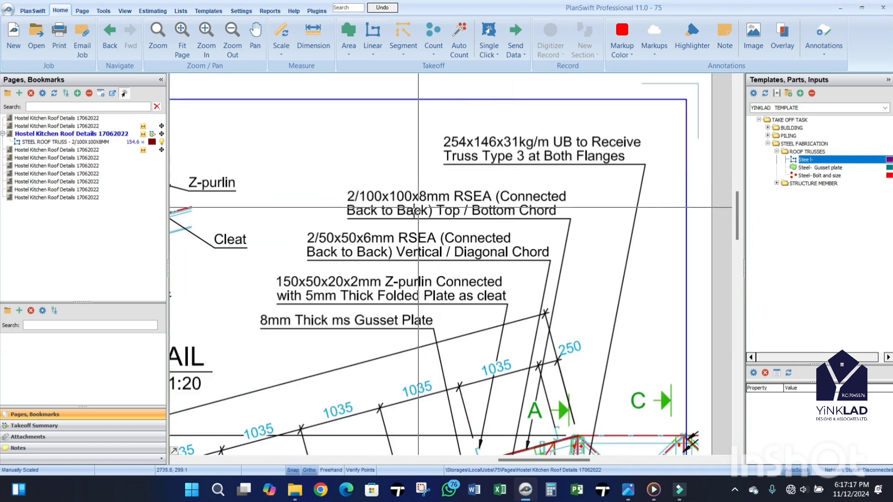
Step: Switch to the truss photo in Photos and examine the chord angles, the vertical and diagonal members and the gusset plates
{"action": "left_click", "coordinate": [628, 490]}
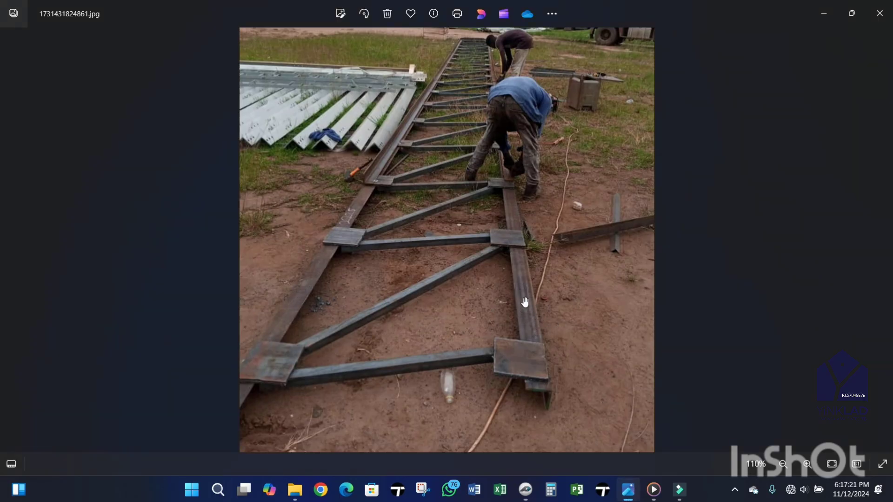
{"action": "scroll", "coordinate": [525, 303], "scroll_direction": "up", "scroll_amount": 3}
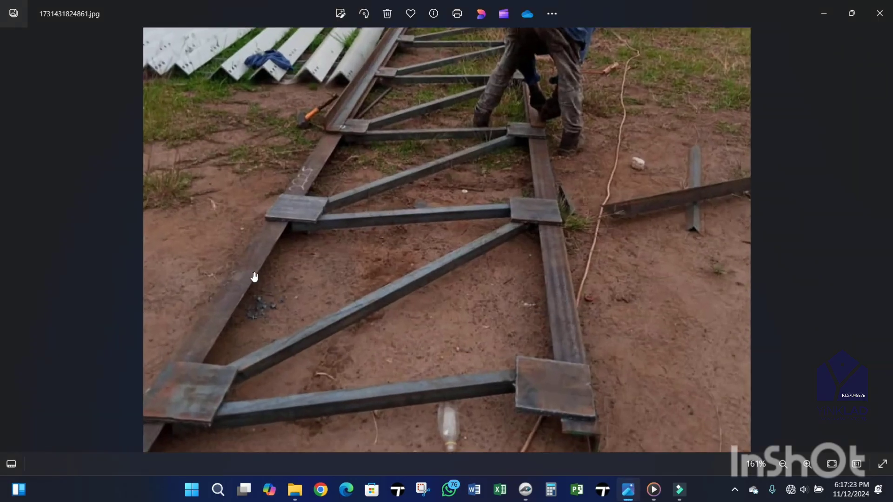
{"action": "scroll", "coordinate": [501, 331], "scroll_direction": "down", "scroll_amount": 3}
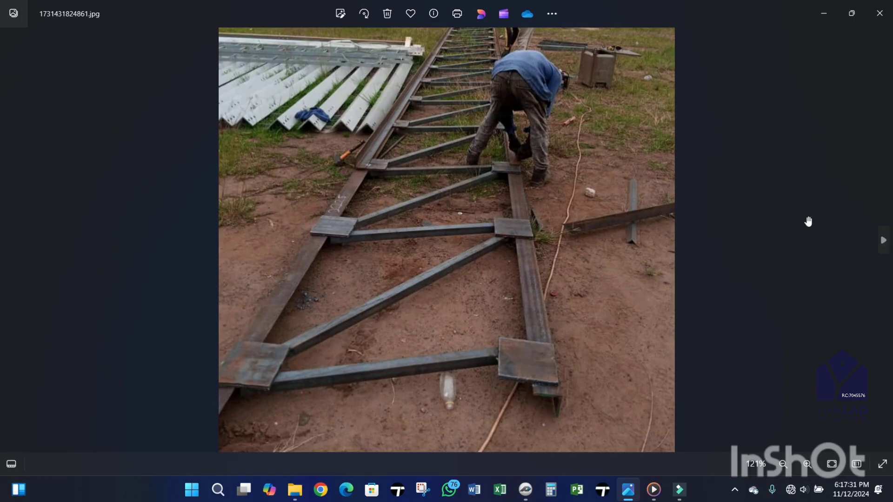
Step: Return to PlanSwift and check the truss's vertical and diagonal members against the 2/50x50x6mm RSEA callout
{"action": "left_click", "coordinate": [526, 490]}
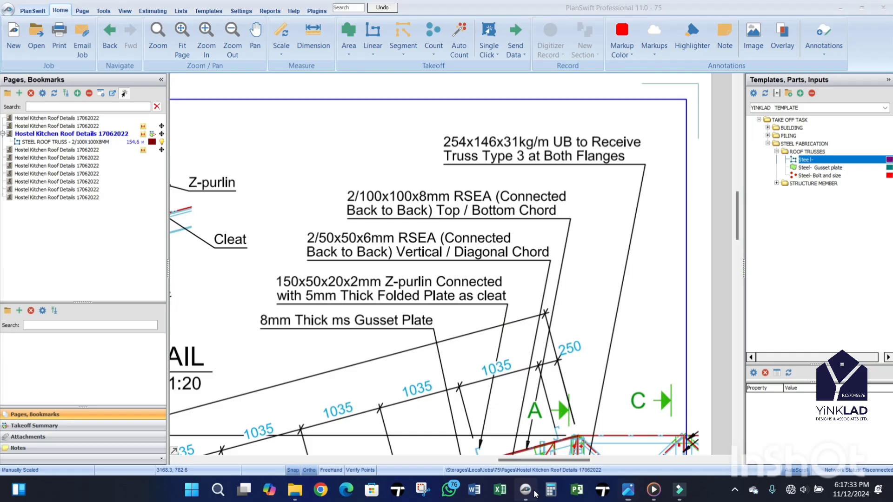
{"action": "scroll", "coordinate": [607, 294], "scroll_direction": "down", "scroll_amount": 5}
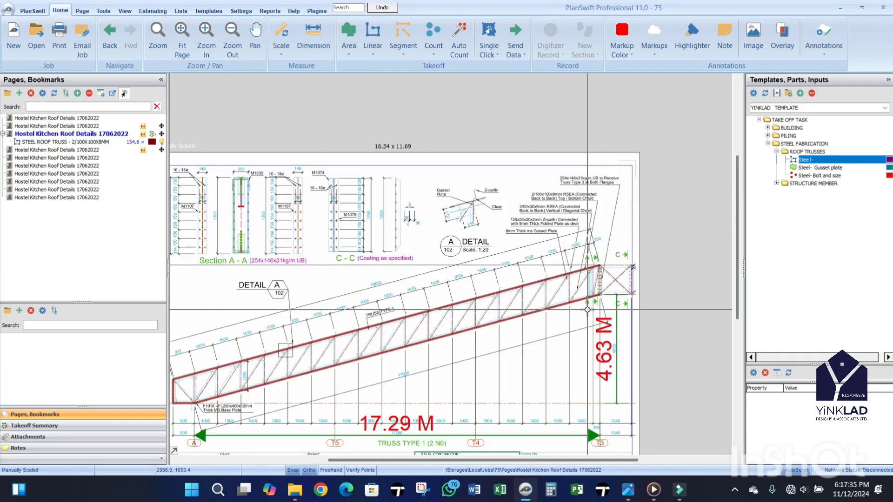
{"action": "scroll", "coordinate": [608, 277], "scroll_direction": "up", "scroll_amount": 3}
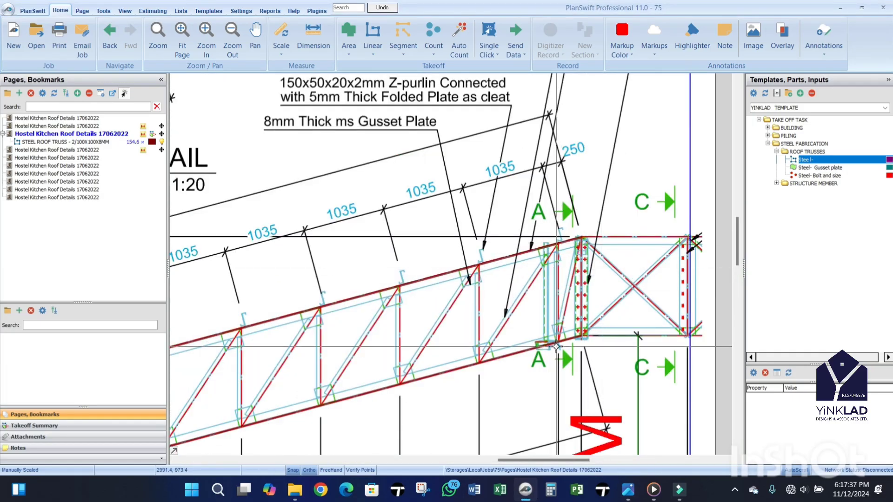
{"action": "scroll", "coordinate": [538, 206], "scroll_direction": "down", "scroll_amount": 2}
{"action": "scroll", "coordinate": [538, 206], "scroll_direction": "up", "scroll_amount": 1}
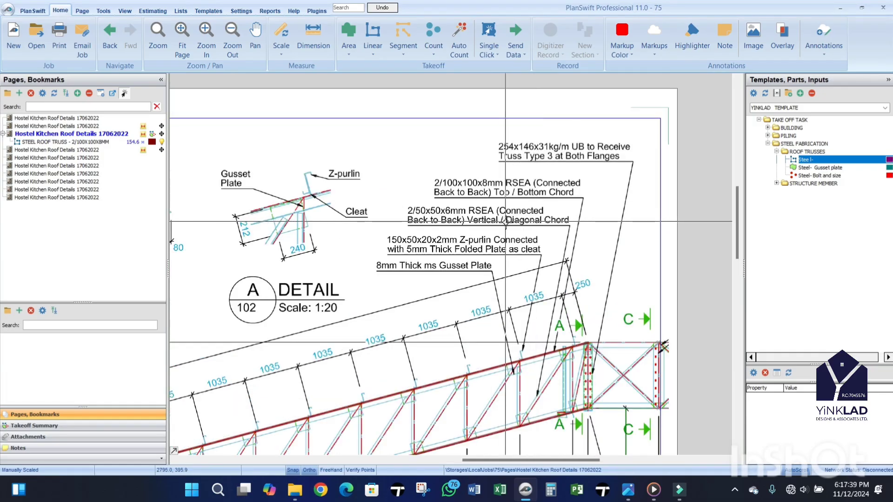
Step: Create a new roof truss steel takeoff for the vertical and diagonal chords named STEEL ROOF TRUSS - 2/50X50X6
{"action": "scroll", "coordinate": [516, 225], "scroll_direction": "up", "scroll_amount": 2}
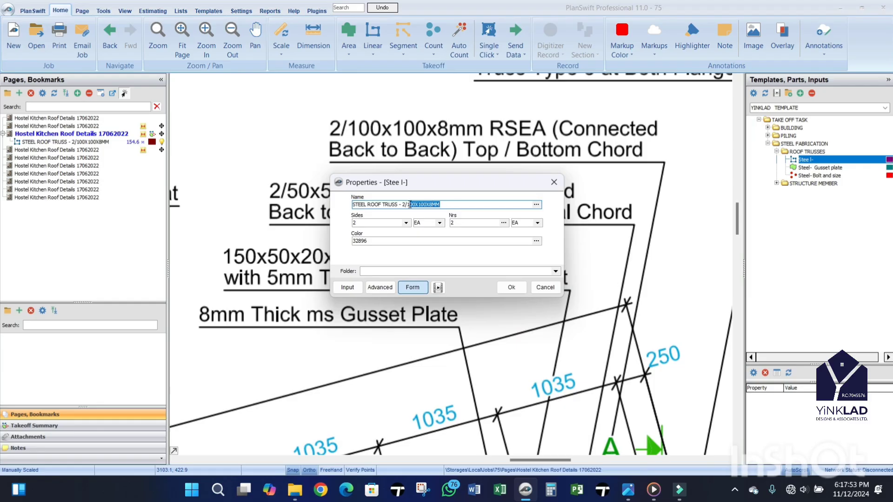
{"action": "left_click_drag", "start_coordinate": [478, 188], "coordinate": [619, 168]}
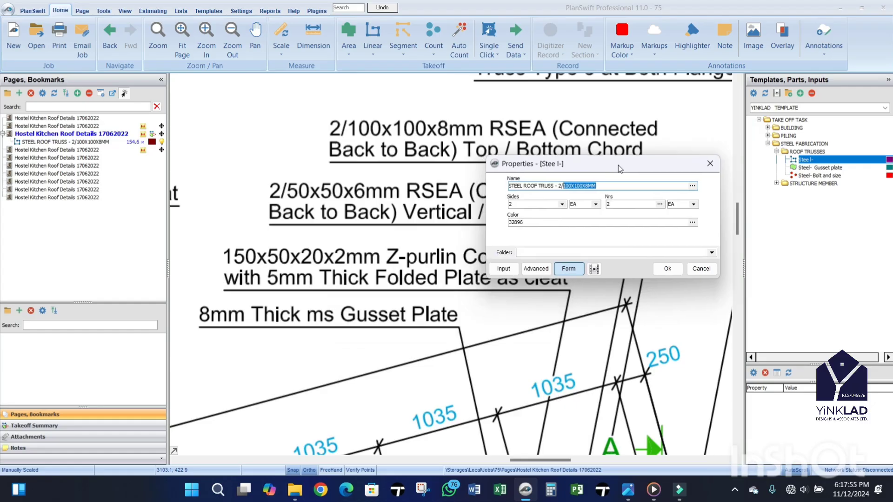
{"action": "type", "text": "50X50X6"}
{"action": "left_click", "coordinate": [668, 269]}
{"action": "scroll", "coordinate": [451, 382], "scroll_direction": "down", "scroll_amount": 4}
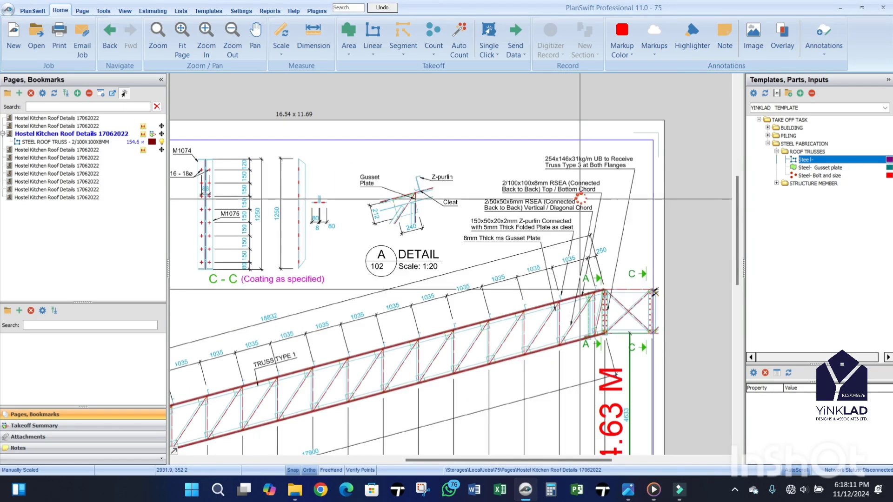
Step: Start the 2/50X50X6 takeoff with its first point at the top of the diagonal beside the truss's bolted end
{"action": "scroll", "coordinate": [451, 382], "scroll_direction": "up", "scroll_amount": 3}
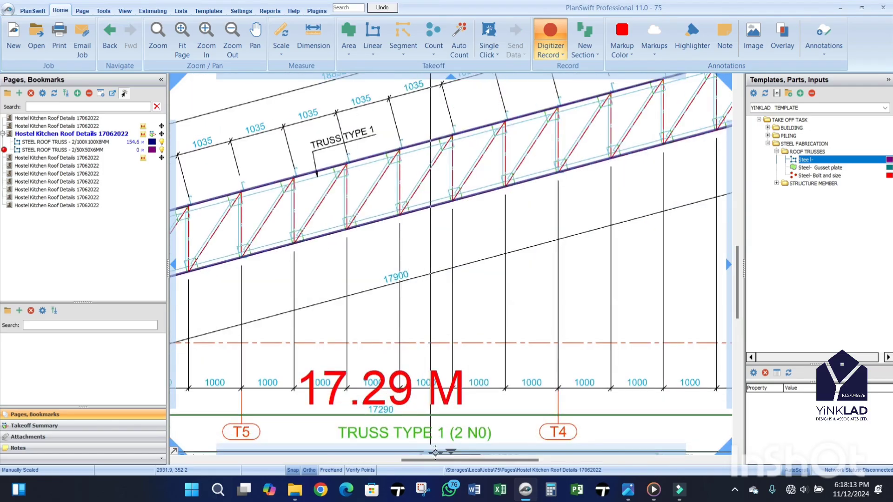
{"action": "scroll", "coordinate": [449, 410], "scroll_direction": "down", "scroll_amount": 3}
{"action": "scroll", "coordinate": [605, 223], "scroll_direction": "up", "scroll_amount": 5}
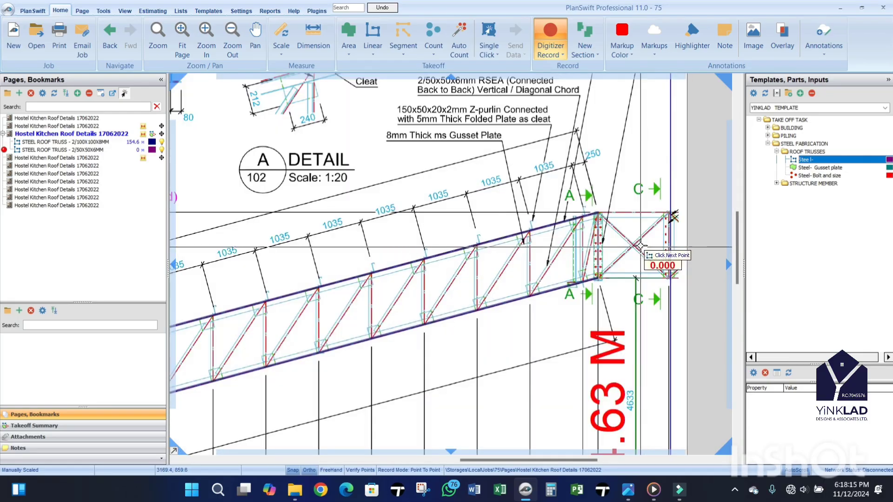
{"action": "scroll", "coordinate": [577, 241], "scroll_direction": "up", "scroll_amount": 2}
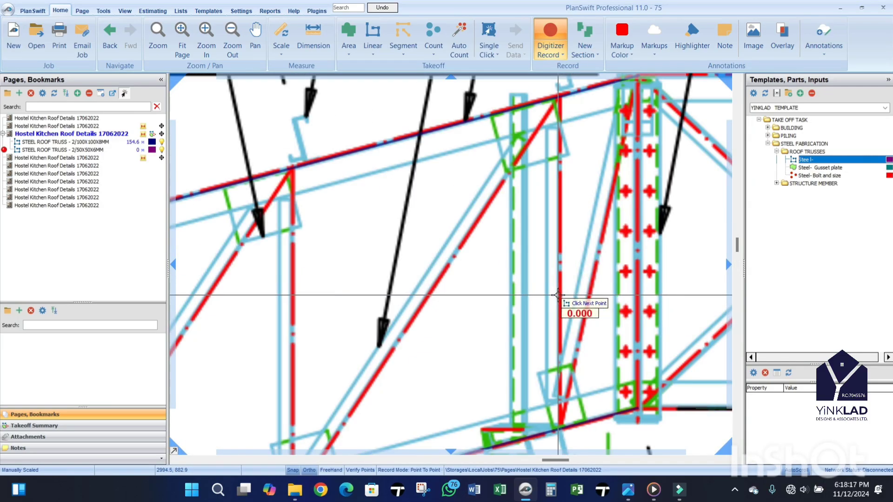
{"action": "scroll", "coordinate": [607, 237], "scroll_direction": "down", "scroll_amount": 2}
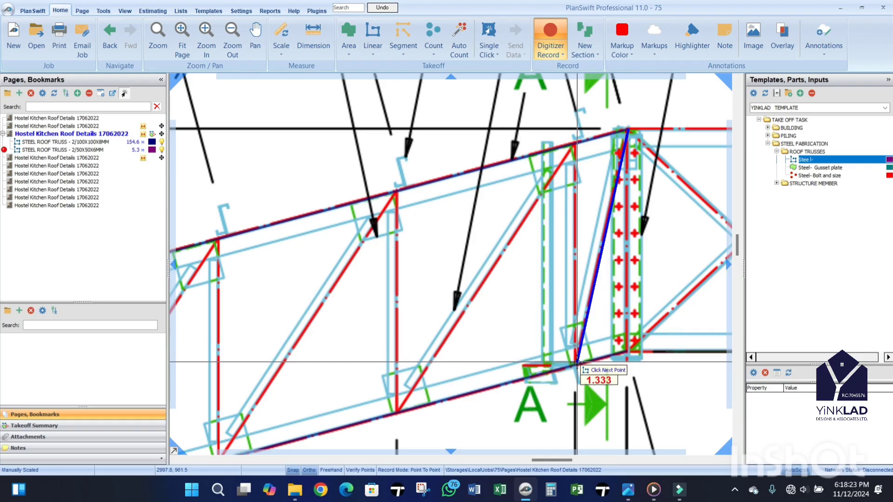
Step: Try to trace the end diagonal and the adjoining verticals and diagonals as one continuous zigzag between the two chords
{"action": "left_click", "coordinate": [577, 363]}
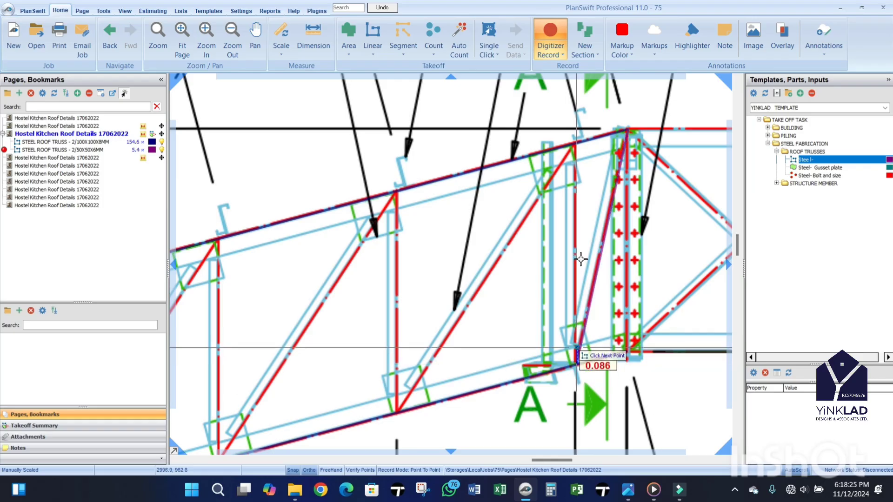
{"action": "left_click", "coordinate": [578, 145]}
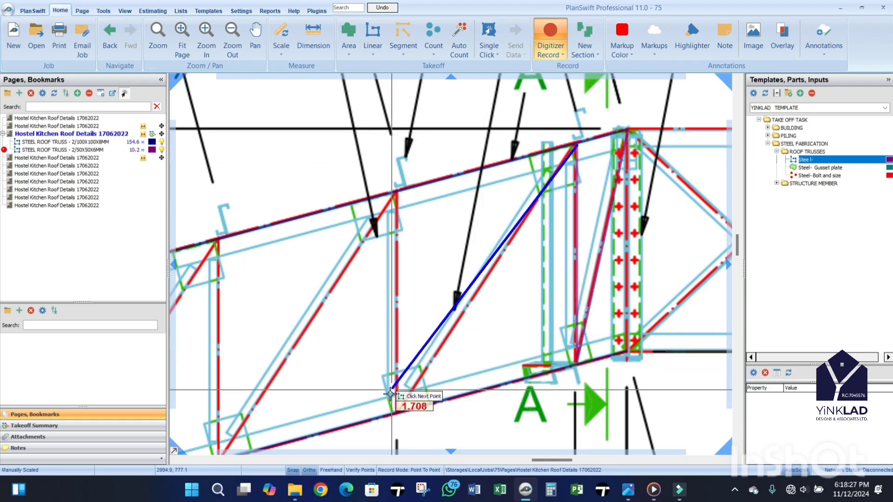
{"action": "left_click", "coordinate": [399, 412]}
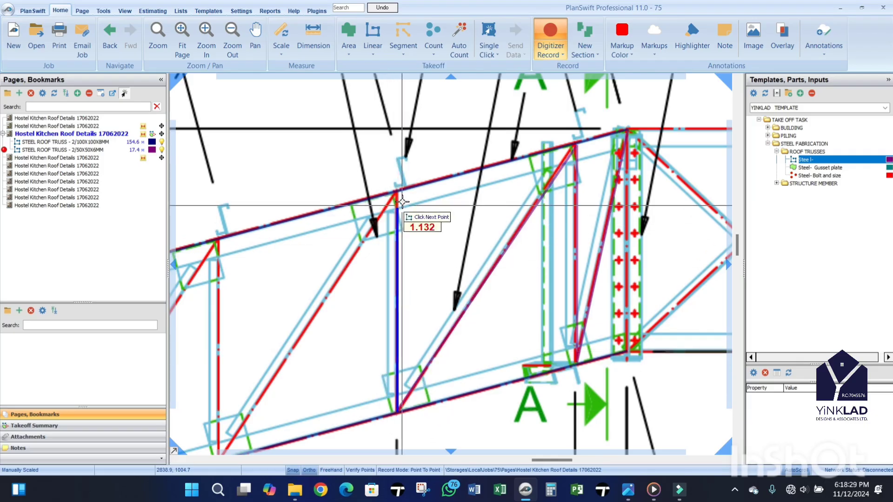
{"action": "left_click", "coordinate": [399, 191]}
{"action": "scroll", "coordinate": [566, 186], "scroll_direction": "down", "scroll_amount": 2}
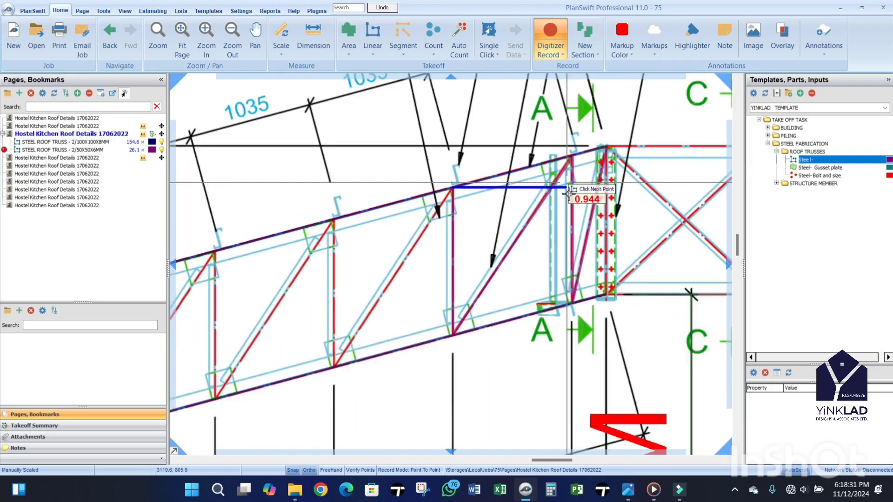
{"action": "scroll", "coordinate": [415, 320], "scroll_direction": "up", "scroll_amount": 2}
{"action": "scroll", "coordinate": [406, 298], "scroll_direction": "up", "scroll_amount": 2}
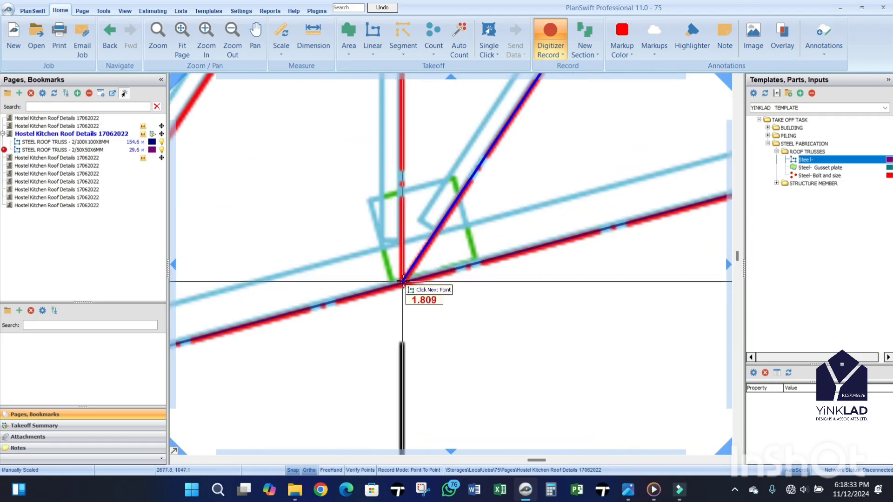
{"action": "left_click", "coordinate": [406, 294]}
{"action": "scroll", "coordinate": [407, 294], "scroll_direction": "down", "scroll_amount": 2}
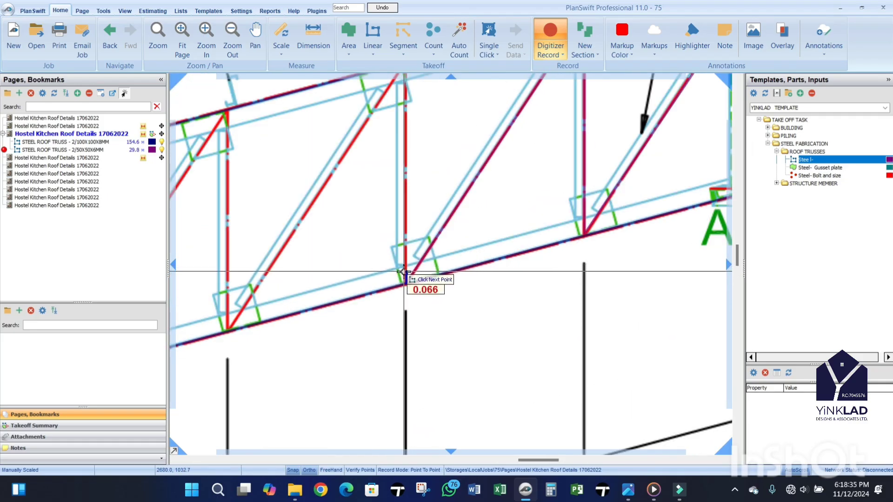
{"action": "left_click", "coordinate": [405, 275]}
{"action": "scroll", "coordinate": [405, 274], "scroll_direction": "down", "scroll_amount": 3}
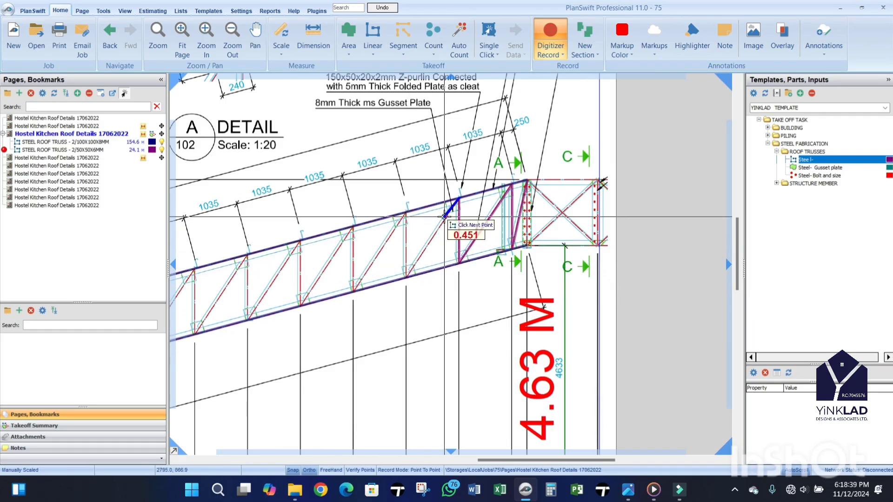
Step: Undo the zigzag points of the vertical and diagonal members back to the first point at the top of the end diagonal
{"action": "key", "text": "BackSpace"}
{"action": "key", "text": "BackSpace"}
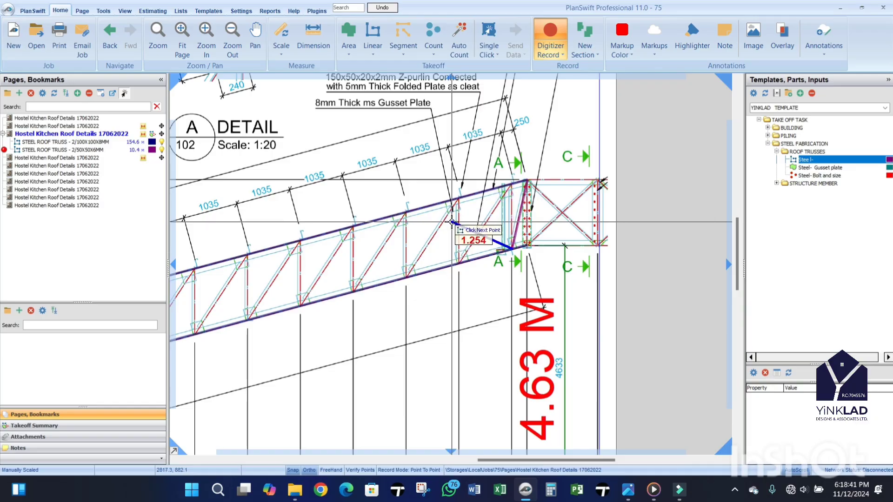
{"action": "scroll", "coordinate": [515, 256], "scroll_direction": "up", "scroll_amount": 2}
{"action": "scroll", "coordinate": [516, 232], "scroll_direction": "up", "scroll_amount": 3}
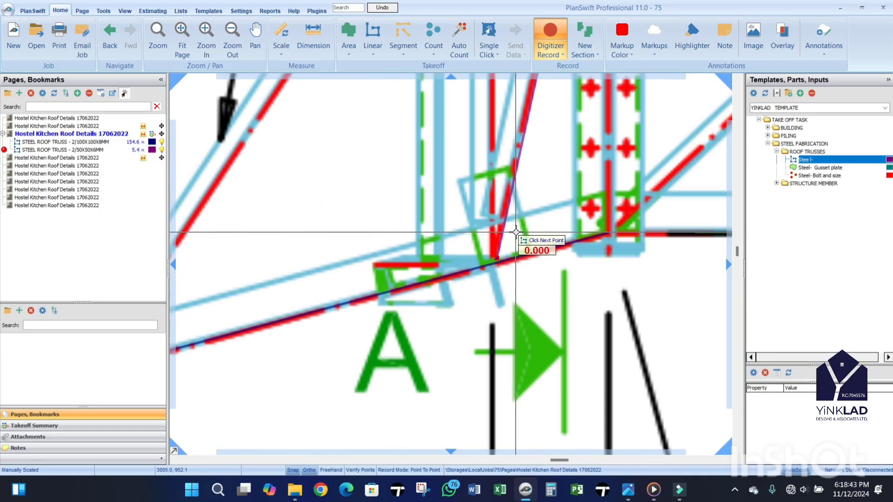
{"action": "left_click", "coordinate": [516, 232]}
{"action": "scroll", "coordinate": [516, 232], "scroll_direction": "down", "scroll_amount": 3}
{"action": "key", "text": "BackSpace"}
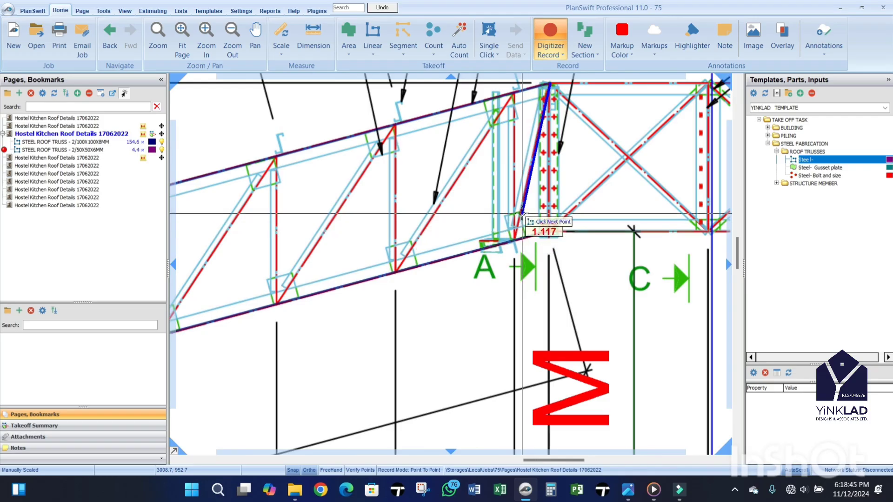
Step: End the diagonal beside the bolted end at the inner edge of the bottom chord and stop recording, giving a length of 1.237
{"action": "scroll", "coordinate": [524, 232], "scroll_direction": "up", "scroll_amount": 2}
{"action": "scroll", "coordinate": [525, 230], "scroll_direction": "up", "scroll_amount": 1}
{"action": "scroll", "coordinate": [525, 229], "scroll_direction": "up", "scroll_amount": 1}
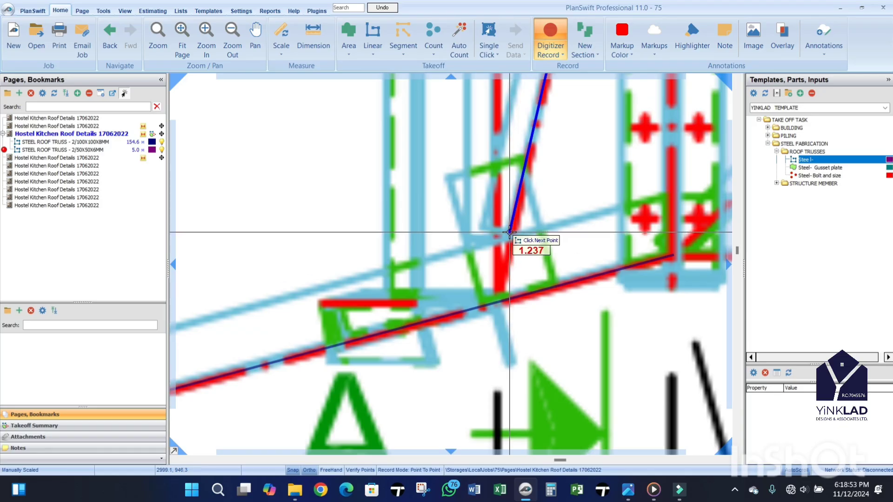
{"action": "left_click", "coordinate": [510, 231]}
{"action": "key", "text": "Escape"}
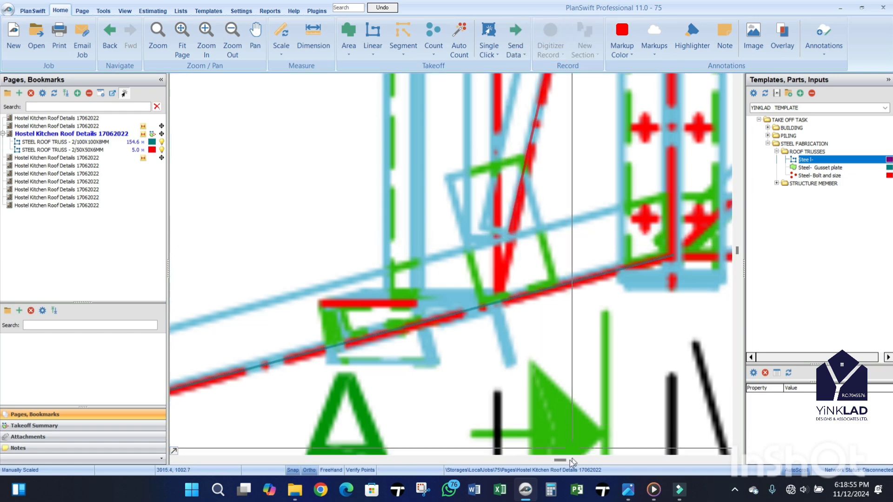
Step: Switch to the truss photo in Photos and examine how the vertical and diagonal members meet the chords at the gusset plates
{"action": "left_click", "coordinate": [630, 487]}
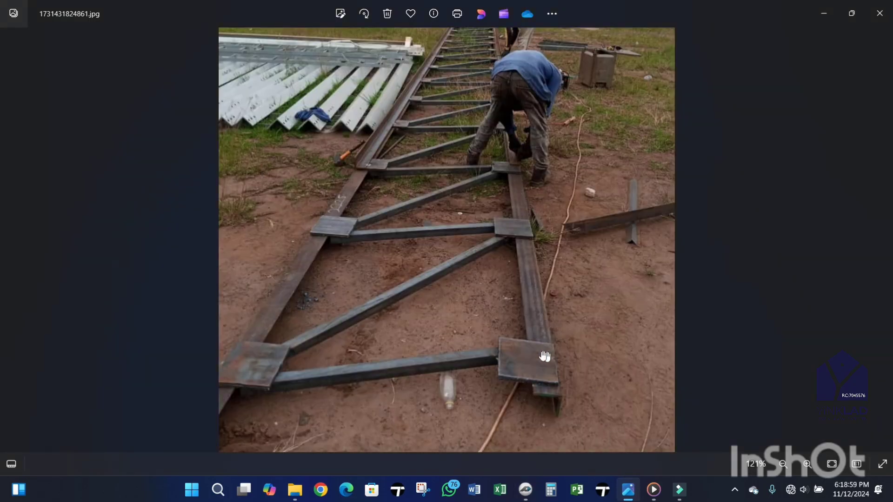
{"action": "scroll", "coordinate": [375, 115], "scroll_direction": "up", "scroll_amount": 5}
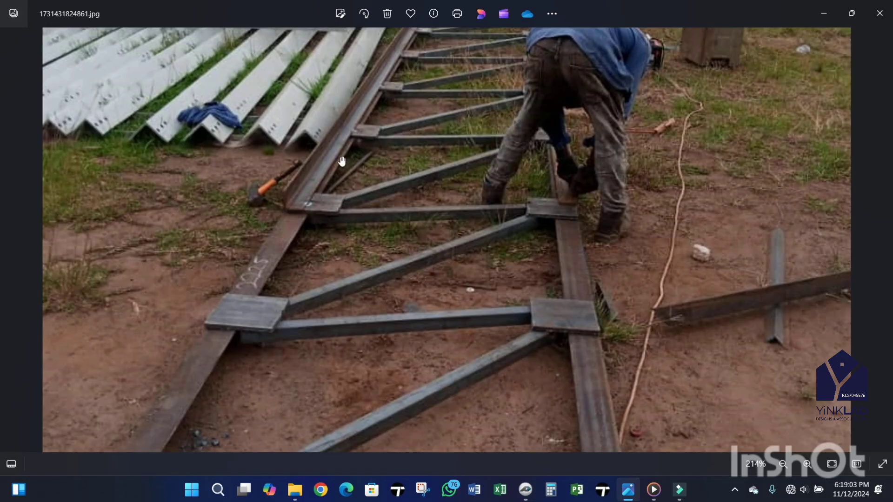
{"action": "scroll", "coordinate": [325, 173], "scroll_direction": "up", "scroll_amount": 2}
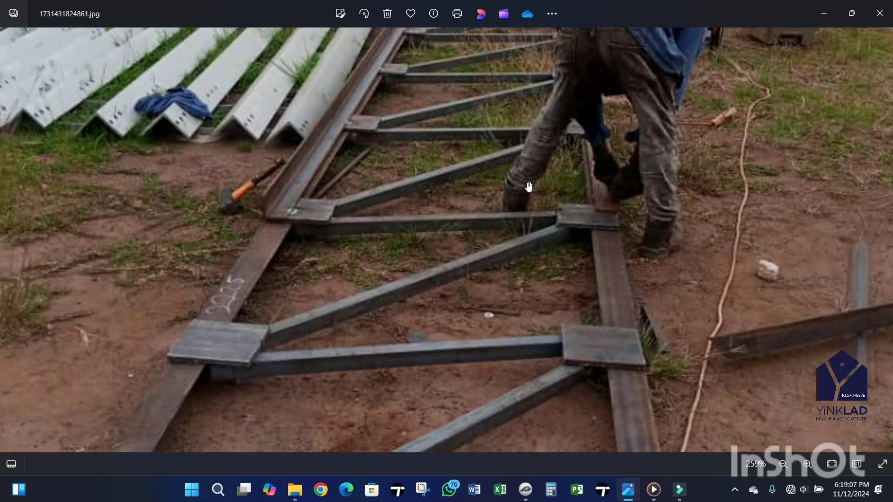
{"action": "scroll", "coordinate": [320, 219], "scroll_direction": "up", "scroll_amount": 2}
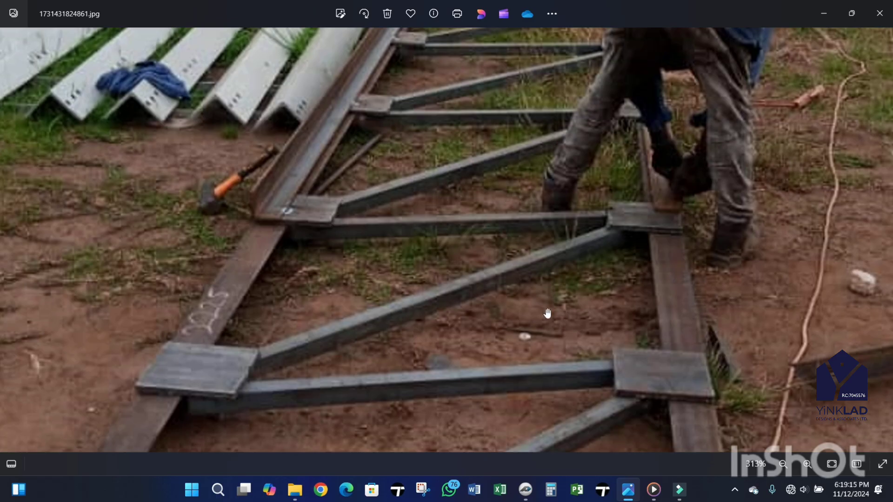
{"action": "scroll", "coordinate": [561, 333], "scroll_direction": "down", "scroll_amount": 2}
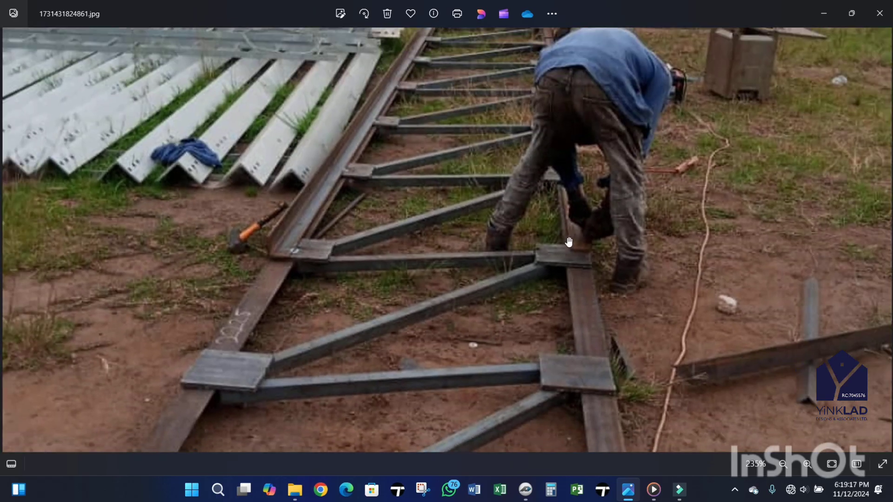
{"action": "scroll", "coordinate": [321, 175], "scroll_direction": "up", "scroll_amount": 2}
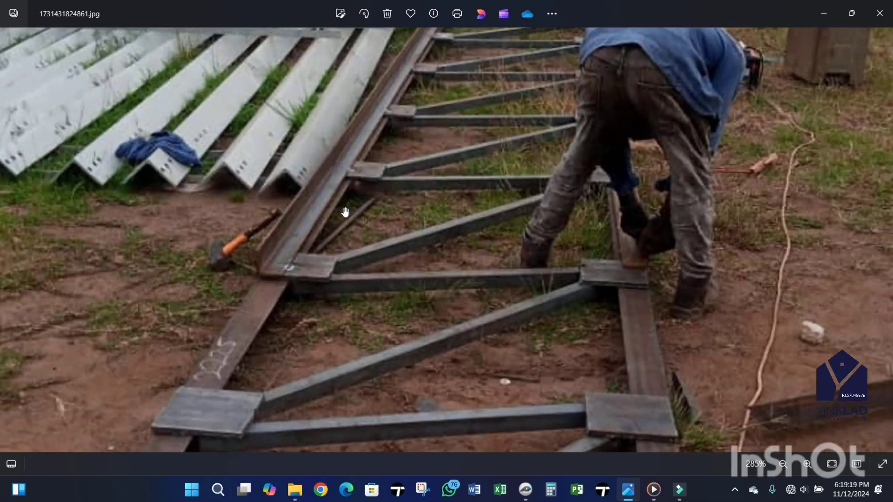
{"action": "scroll", "coordinate": [375, 163], "scroll_direction": "up", "scroll_amount": 2}
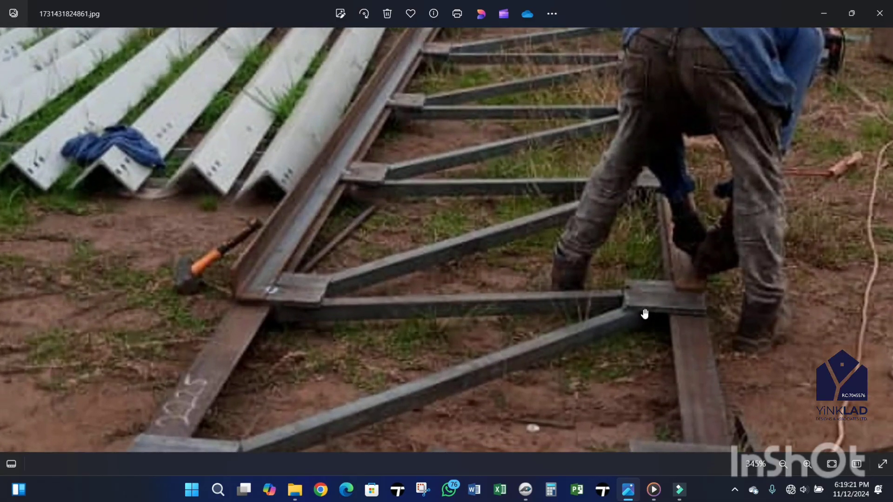
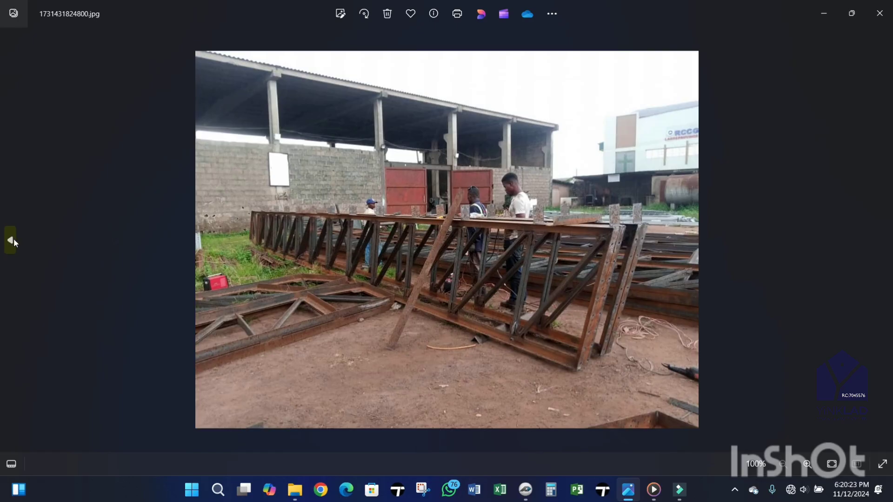
Step: View the assembled truss photo 1731431824800.jpg and examine where the vertical and diagonal angles join the top and bottom chords
{"action": "scroll", "coordinate": [473, 243], "scroll_direction": "up", "scroll_amount": 5}
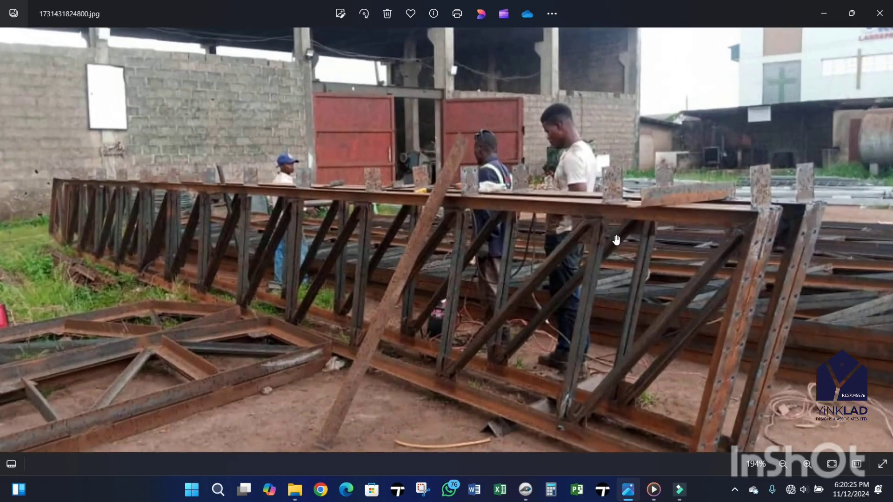
{"action": "scroll", "coordinate": [616, 240], "scroll_direction": "up", "scroll_amount": 2}
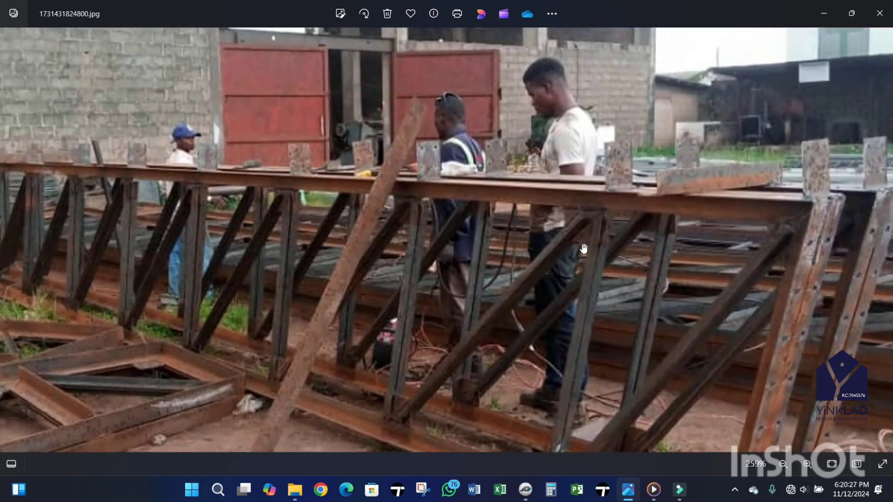
{"action": "scroll", "coordinate": [584, 249], "scroll_direction": "down", "scroll_amount": 6}
{"action": "scroll", "coordinate": [458, 322], "scroll_direction": "up", "scroll_amount": 4}
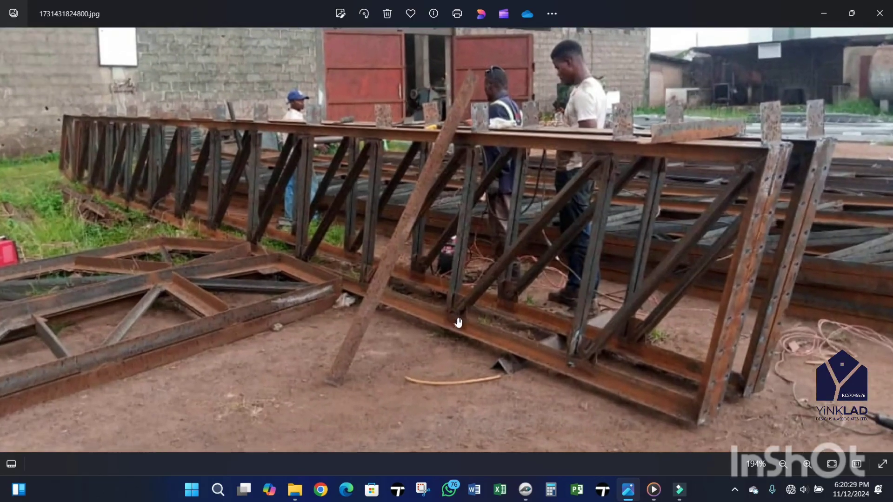
{"action": "scroll", "coordinate": [458, 322], "scroll_direction": "up", "scroll_amount": 1}
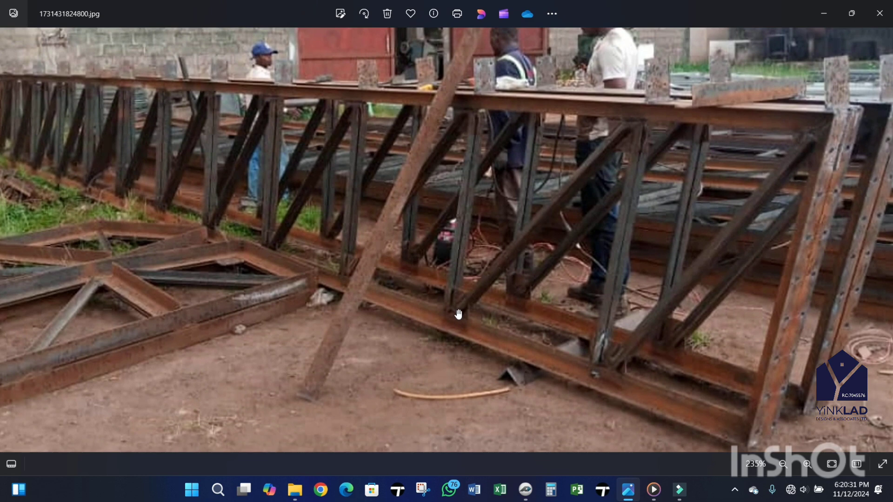
{"action": "scroll", "coordinate": [458, 315], "scroll_direction": "up", "scroll_amount": 1}
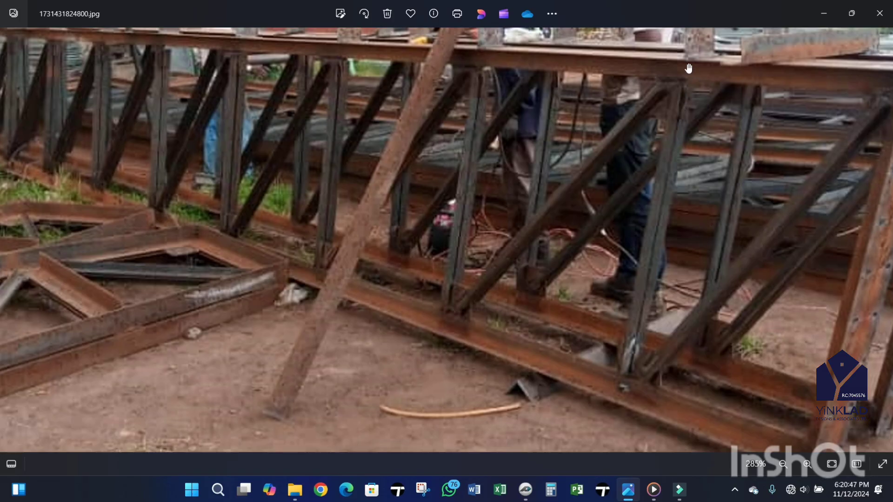
{"action": "scroll", "coordinate": [688, 74], "scroll_direction": "up", "scroll_amount": 2}
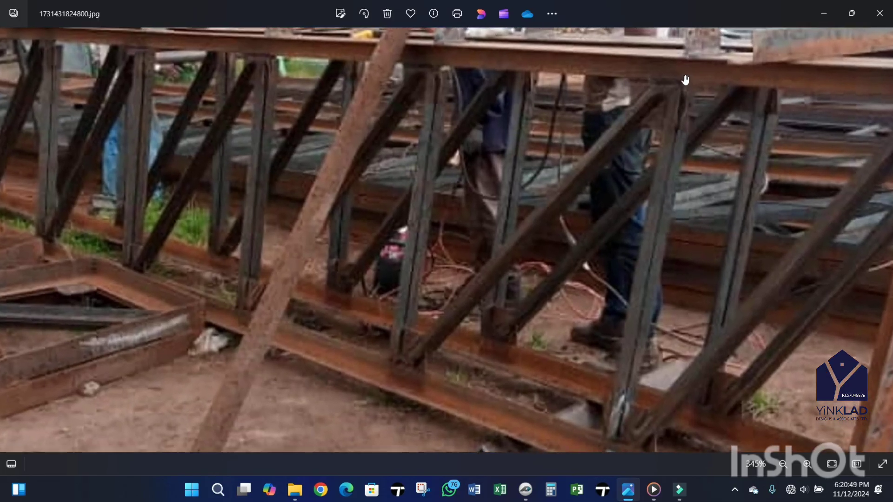
{"action": "scroll", "coordinate": [688, 74], "scroll_direction": "down", "scroll_amount": 2}
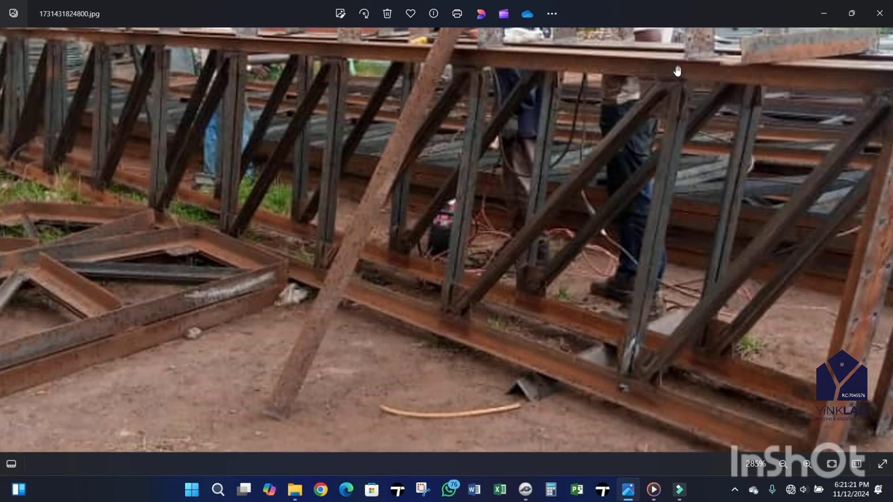
Step: Switch back to PlanSwift and inspect the traced end diagonal and the members beside the truss's bolted connection
{"action": "left_click", "coordinate": [526, 489]}
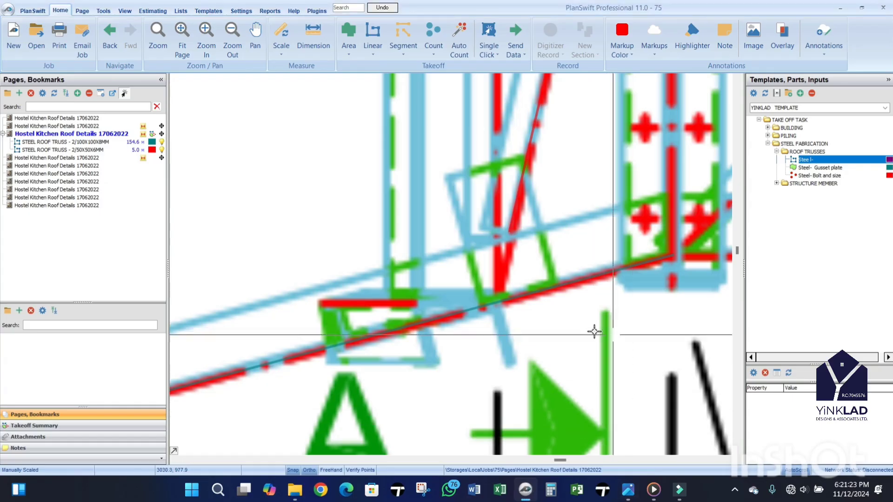
{"action": "scroll", "coordinate": [594, 329], "scroll_direction": "up", "scroll_amount": 3}
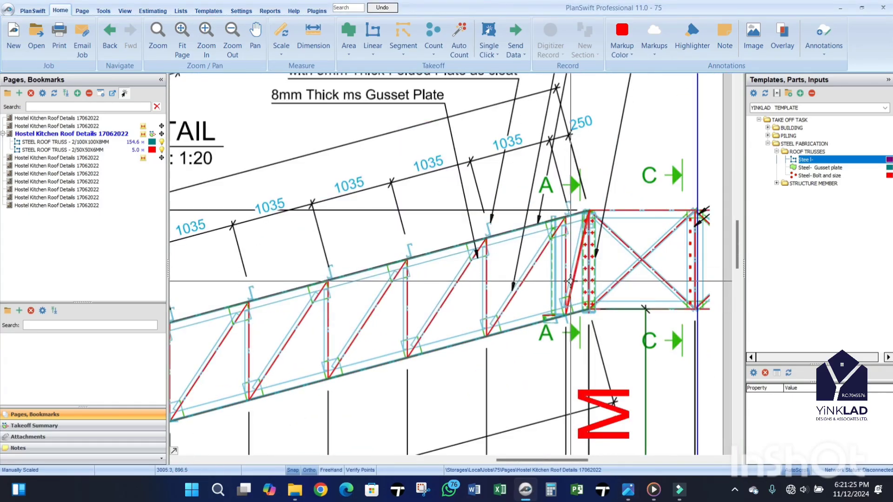
{"action": "scroll", "coordinate": [572, 259], "scroll_direction": "up", "scroll_amount": 3}
{"action": "scroll", "coordinate": [571, 259], "scroll_direction": "down", "scroll_amount": 3}
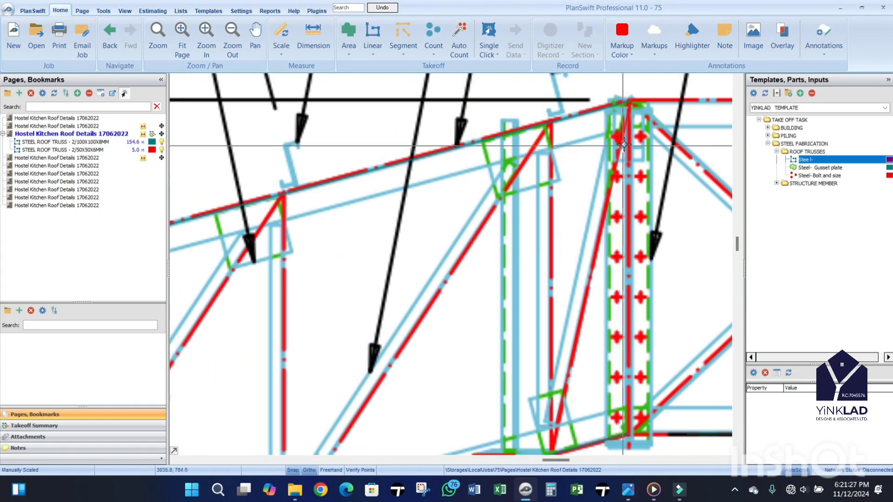
{"action": "scroll", "coordinate": [620, 171], "scroll_direction": "down", "scroll_amount": 1}
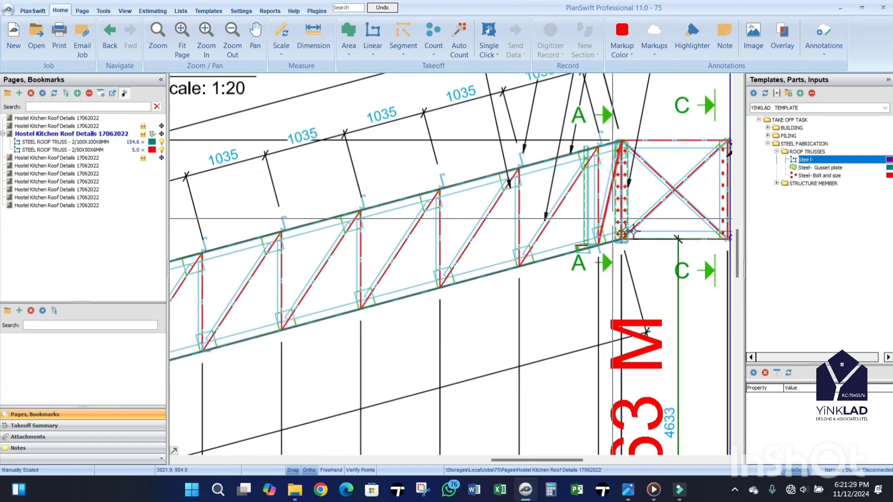
Step: Resume recording the 2/50x50x6mm takeoff and trace the first vertical beside the bolted end between the chords' inner edges, about 1.003 m long
{"action": "left_click", "coordinate": [606, 213]}
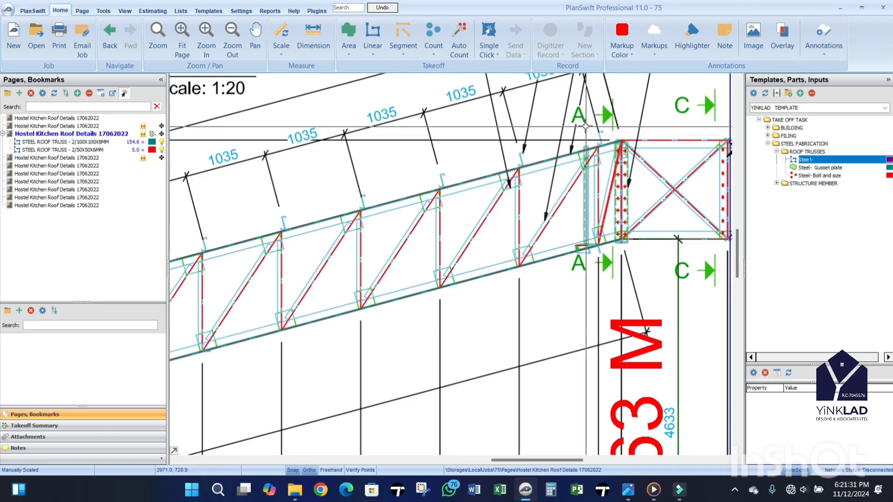
{"action": "scroll", "coordinate": [598, 231], "scroll_direction": "up", "scroll_amount": 4}
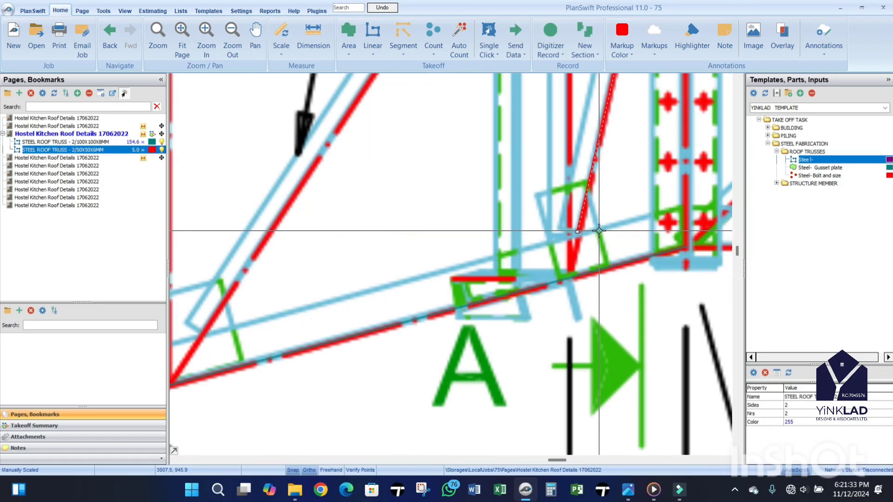
{"action": "key", "text": "r"}
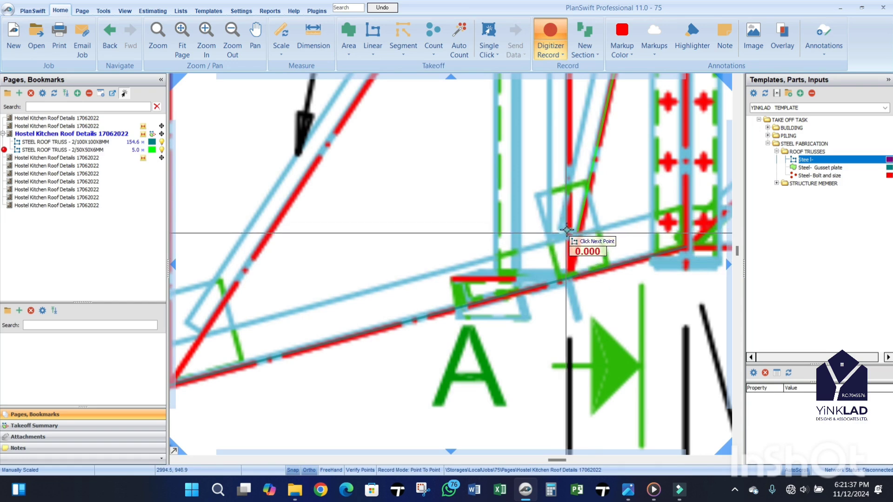
{"action": "left_click", "coordinate": [567, 231]}
{"action": "scroll", "coordinate": [571, 286], "scroll_direction": "down", "scroll_amount": 4}
{"action": "left_click", "coordinate": [565, 205]}
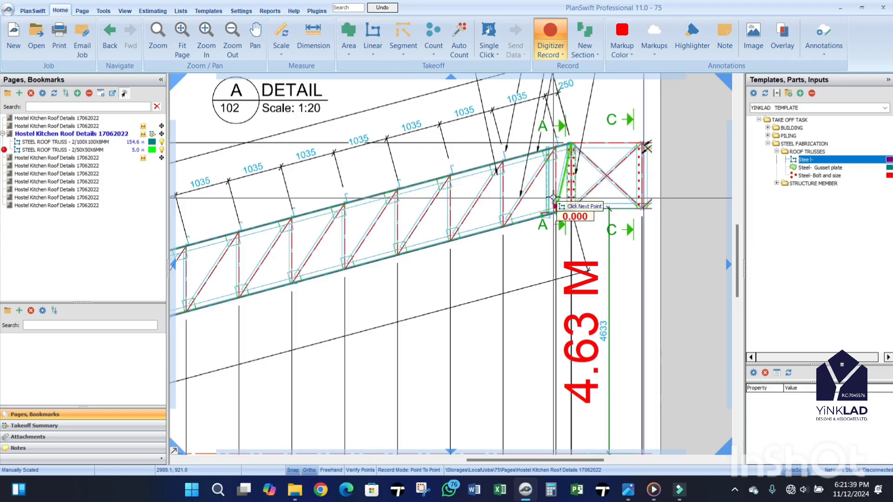
{"action": "scroll", "coordinate": [564, 187], "scroll_direction": "up", "scroll_amount": 3}
{"action": "scroll", "coordinate": [537, 167], "scroll_direction": "up", "scroll_amount": 2}
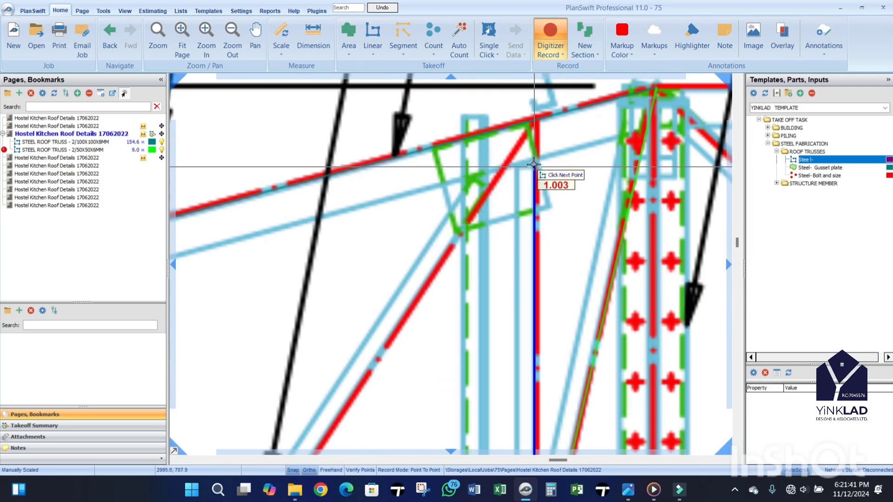
{"action": "left_click", "coordinate": [532, 162]}
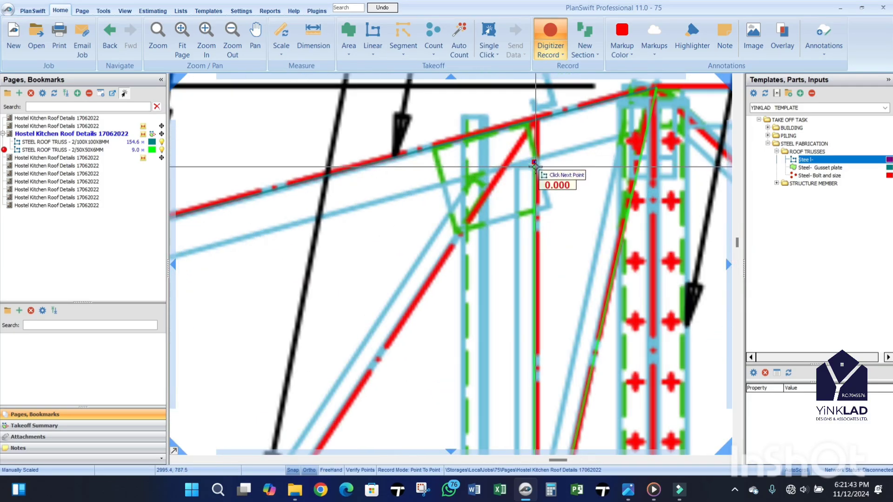
{"action": "scroll", "coordinate": [521, 169], "scroll_direction": "down", "scroll_amount": 3}
{"action": "left_click", "coordinate": [502, 188]}
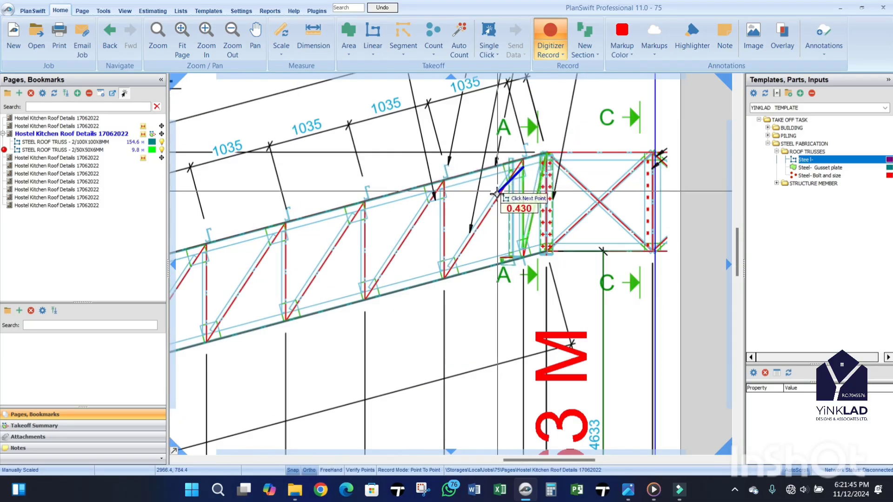
{"action": "scroll", "coordinate": [441, 235], "scroll_direction": "up", "scroll_amount": 3}
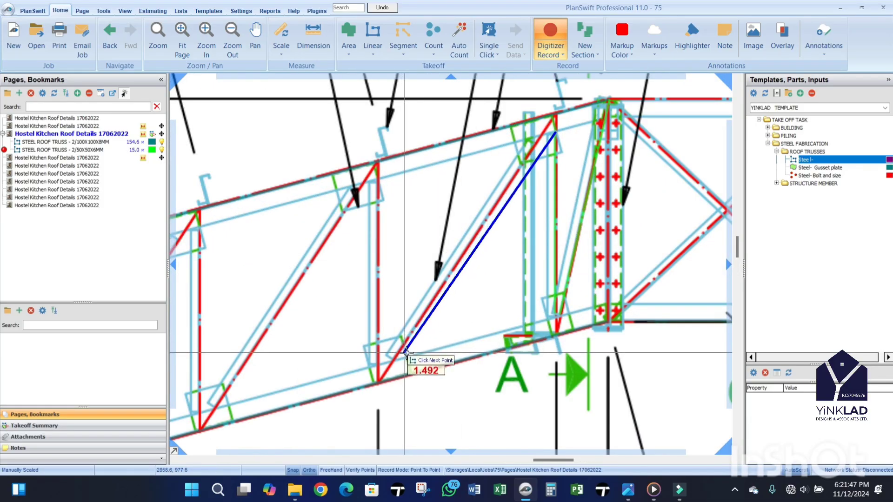
{"action": "key", "text": "BackSpace"}
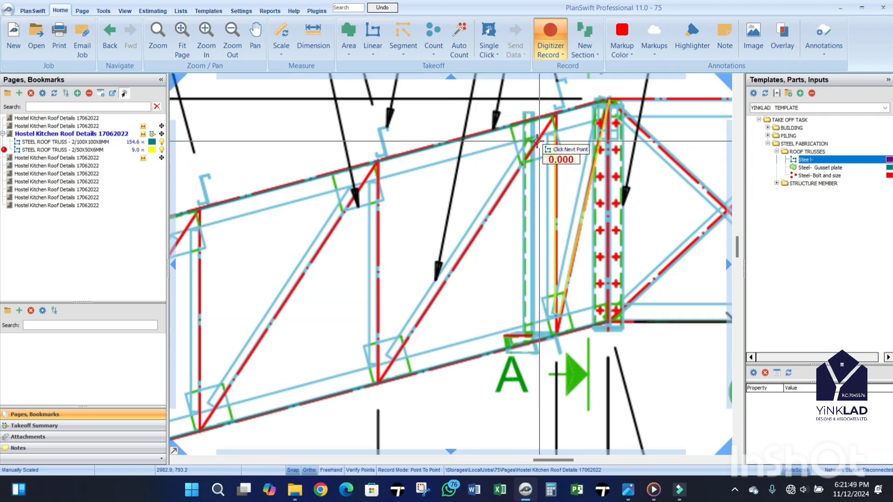
Step: Trace the first full-panel diagonal, the second vertical and the second diagonal as separate 2/50x50x6mm sections, the last about 1.455 m long
{"action": "left_click", "coordinate": [394, 358]}
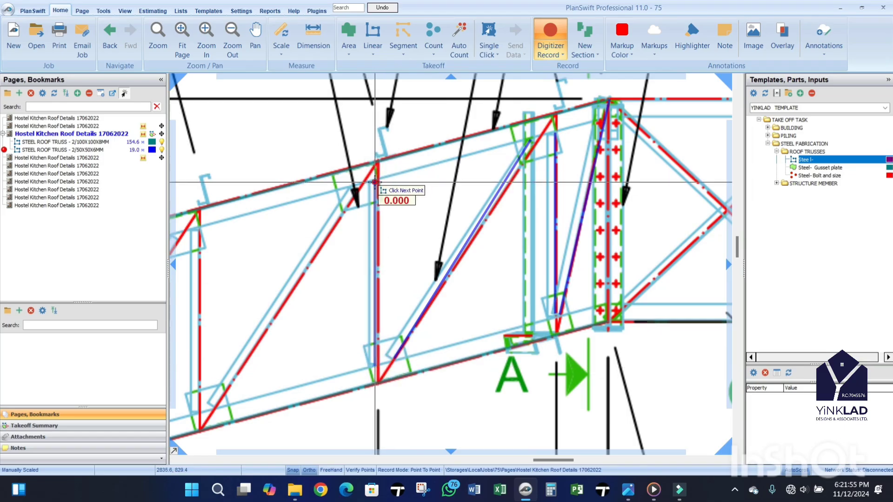
{"action": "key", "text": "n"}
{"action": "left_click", "coordinate": [357, 187]}
{"action": "scroll", "coordinate": [424, 184], "scroll_direction": "down", "scroll_amount": 2}
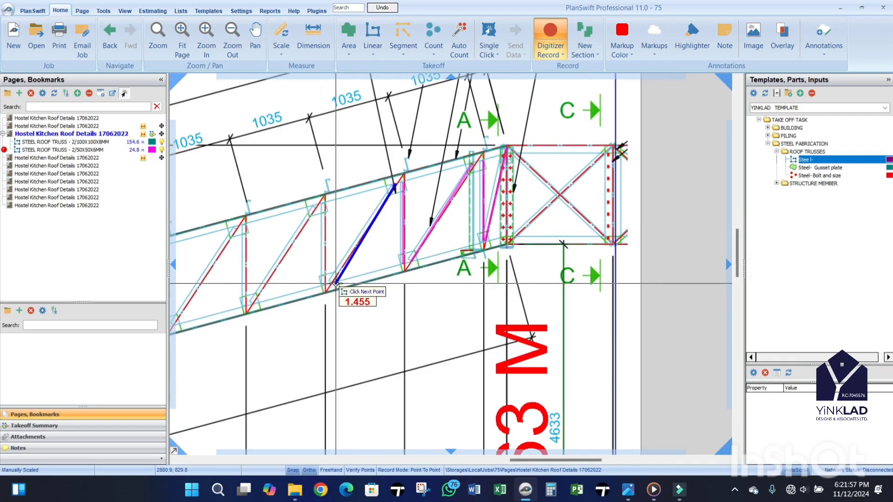
{"action": "scroll", "coordinate": [336, 283], "scroll_direction": "up", "scroll_amount": 3}
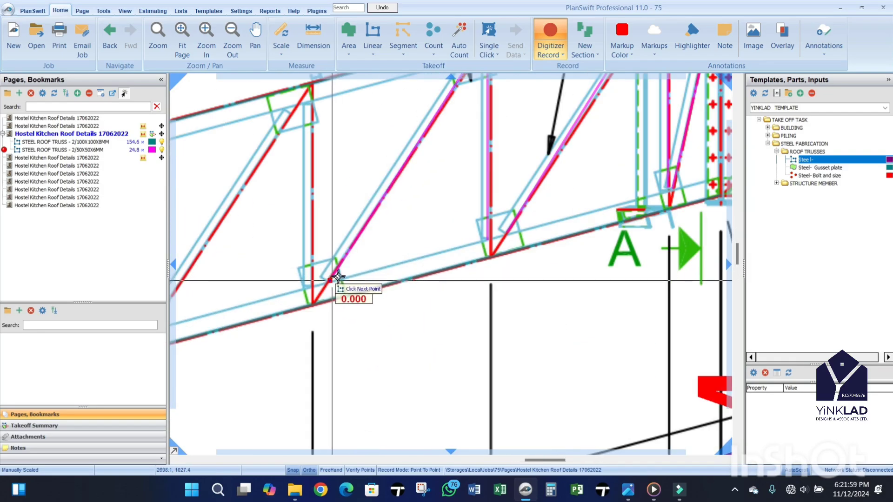
{"action": "key", "text": "n"}
Step: Examine where the traced diagonals and verticals end against the gusset plates and the inner edges of the top and bottom chords
{"action": "scroll", "coordinate": [336, 283], "scroll_direction": "down", "scroll_amount": 2}
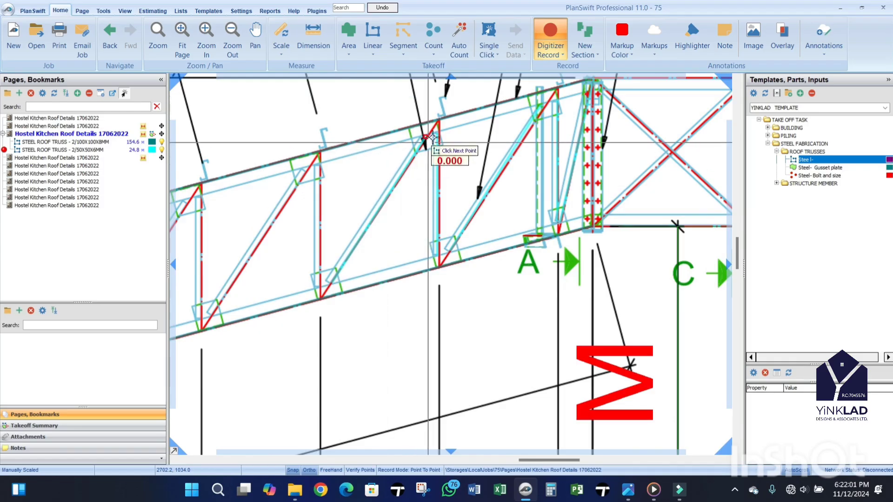
{"action": "scroll", "coordinate": [434, 140], "scroll_direction": "up", "scroll_amount": 1}
{"action": "scroll", "coordinate": [439, 124], "scroll_direction": "up", "scroll_amount": 2}
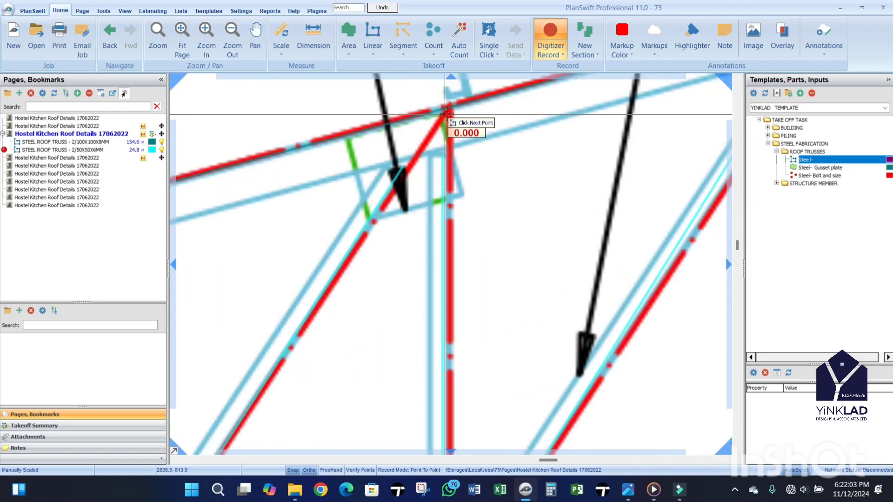
{"action": "scroll", "coordinate": [447, 115], "scroll_direction": "down", "scroll_amount": 1}
{"action": "scroll", "coordinate": [450, 118], "scroll_direction": "down", "scroll_amount": 1}
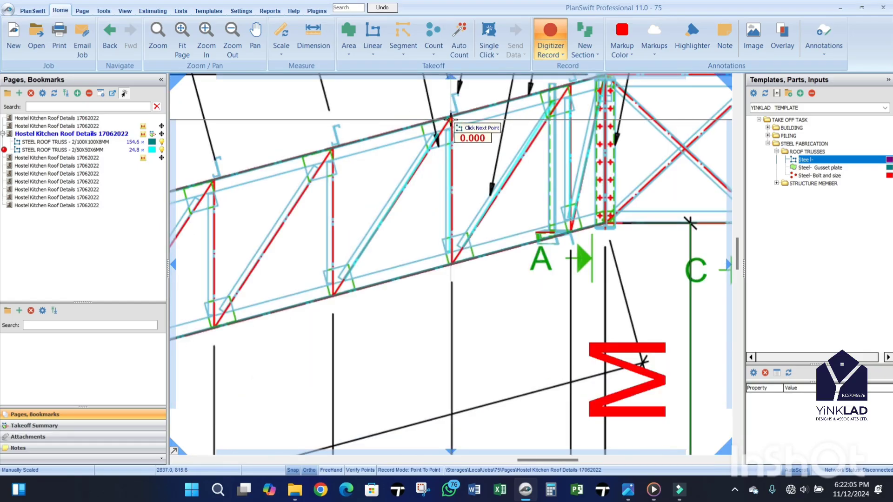
{"action": "scroll", "coordinate": [425, 163], "scroll_direction": "up", "scroll_amount": 1}
{"action": "scroll", "coordinate": [426, 149], "scroll_direction": "up", "scroll_amount": 2}
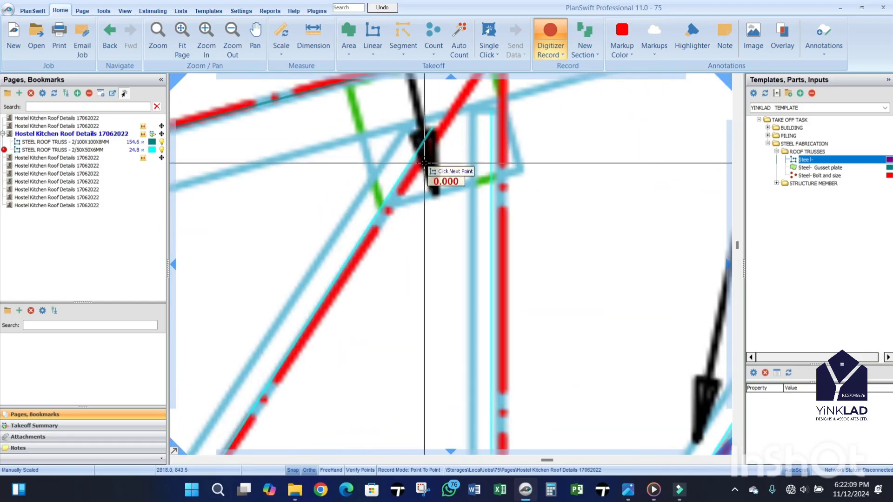
{"action": "scroll", "coordinate": [425, 162], "scroll_direction": "down", "scroll_amount": 1}
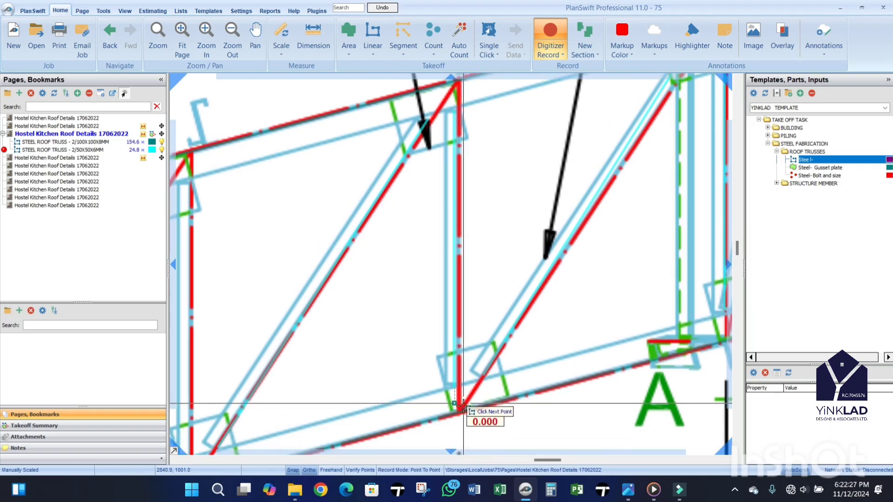
{"action": "scroll", "coordinate": [466, 184], "scroll_direction": "down", "scroll_amount": 2}
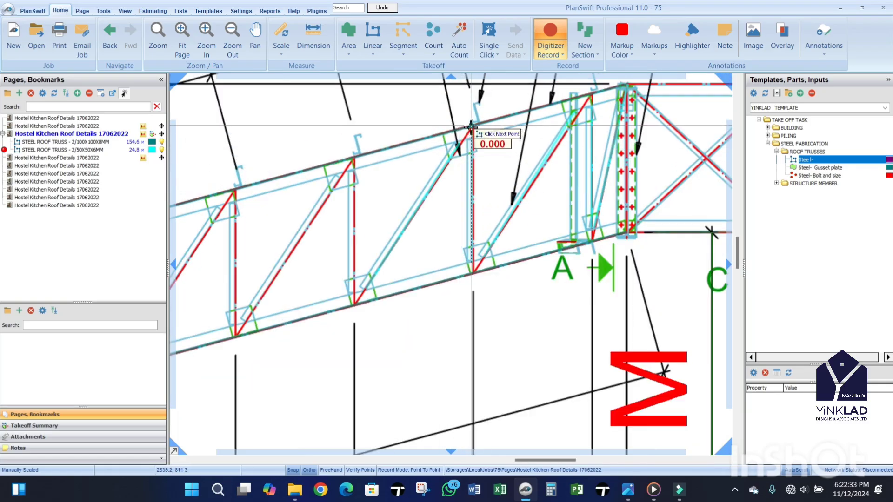
{"action": "scroll", "coordinate": [478, 130], "scroll_direction": "up", "scroll_amount": 2}
{"action": "scroll", "coordinate": [351, 256], "scroll_direction": "down", "scroll_amount": 3}
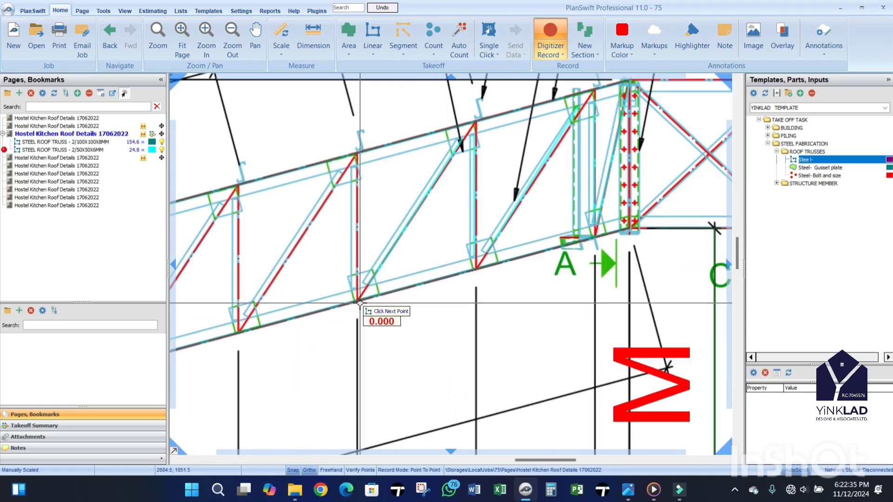
{"action": "scroll", "coordinate": [367, 286], "scroll_direction": "up", "scroll_amount": 3}
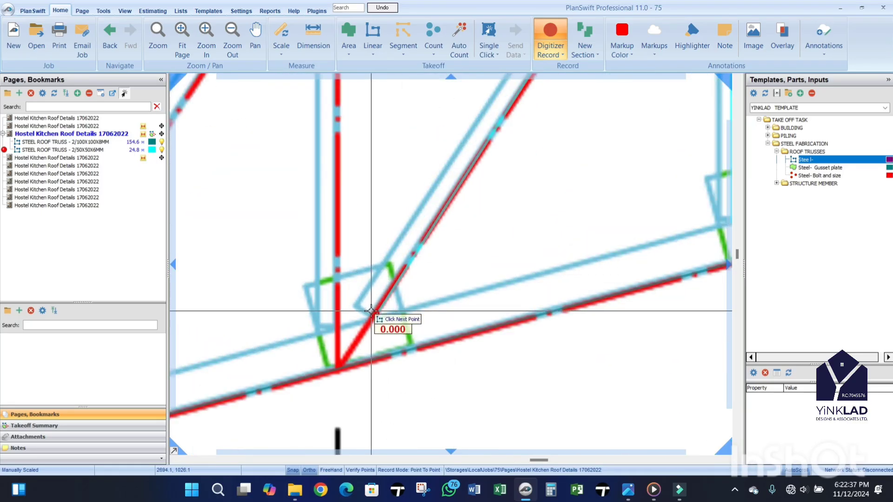
{"action": "scroll", "coordinate": [373, 298], "scroll_direction": "down", "scroll_amount": 2}
{"action": "scroll", "coordinate": [379, 307], "scroll_direction": "up", "scroll_amount": 2}
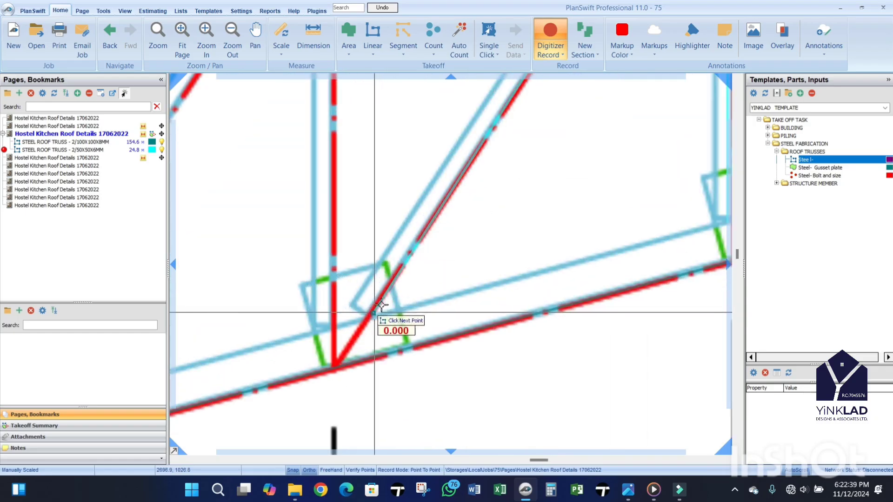
{"action": "scroll", "coordinate": [381, 312], "scroll_direction": "down", "scroll_amount": 3}
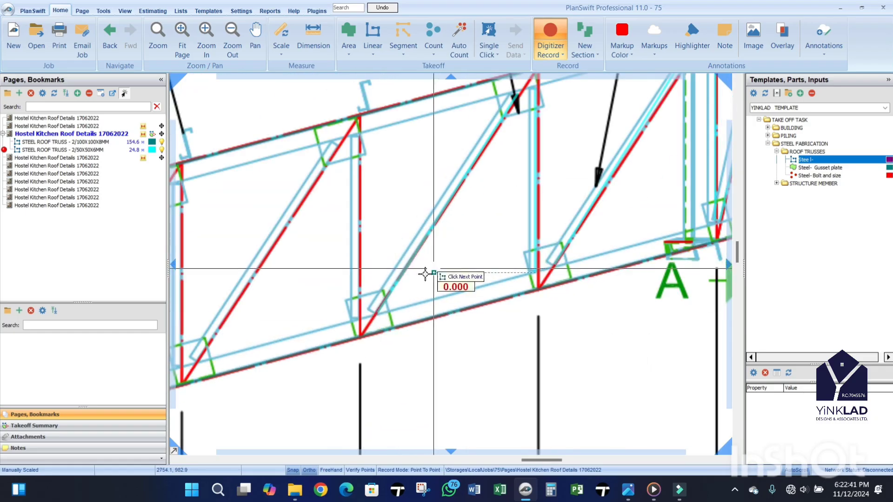
{"action": "scroll", "coordinate": [360, 337], "scroll_direction": "up", "scroll_amount": 3}
{"action": "scroll", "coordinate": [364, 331], "scroll_direction": "down", "scroll_amount": 2}
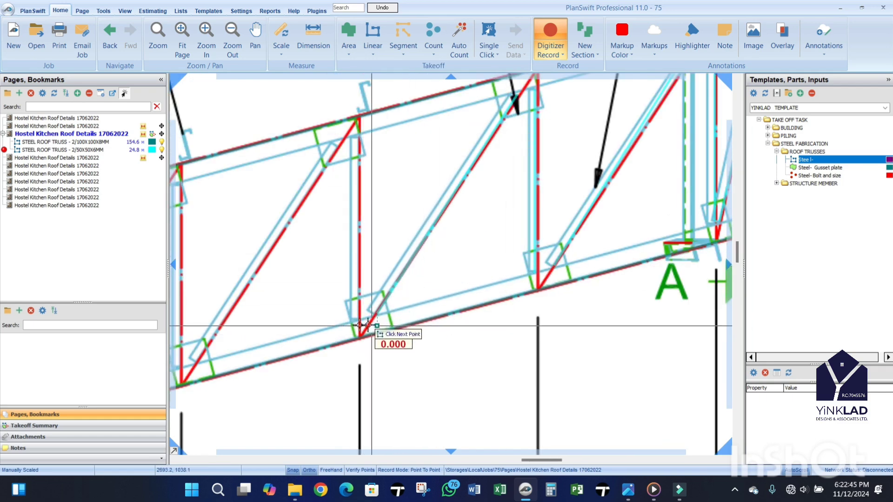
{"action": "scroll", "coordinate": [369, 325], "scroll_direction": "up", "scroll_amount": 3}
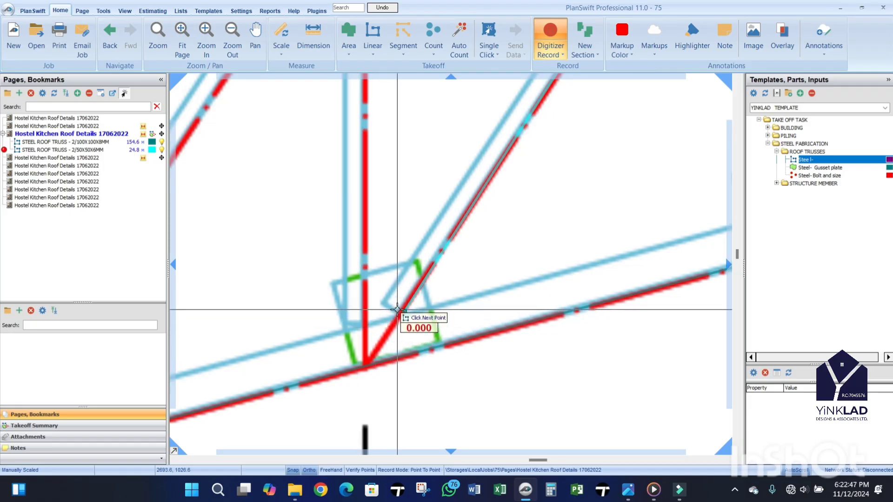
{"action": "scroll", "coordinate": [390, 305], "scroll_direction": "up", "scroll_amount": 2}
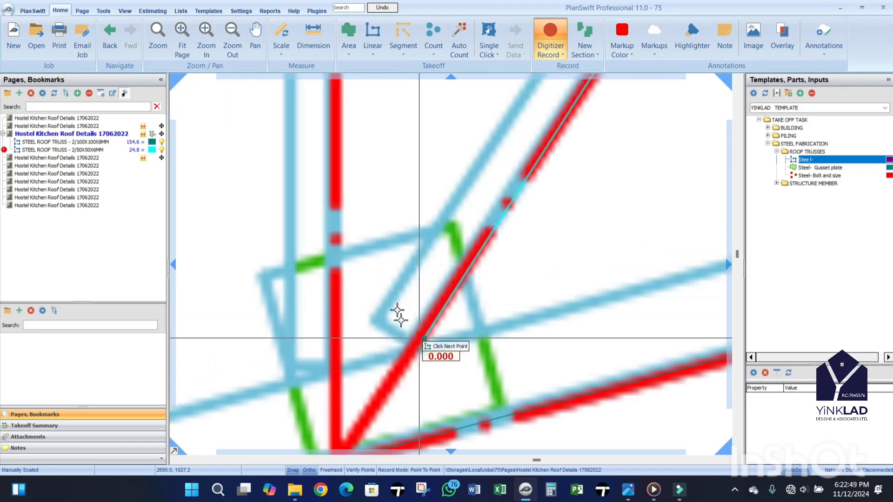
{"action": "scroll", "coordinate": [393, 326], "scroll_direction": "down", "scroll_amount": 3}
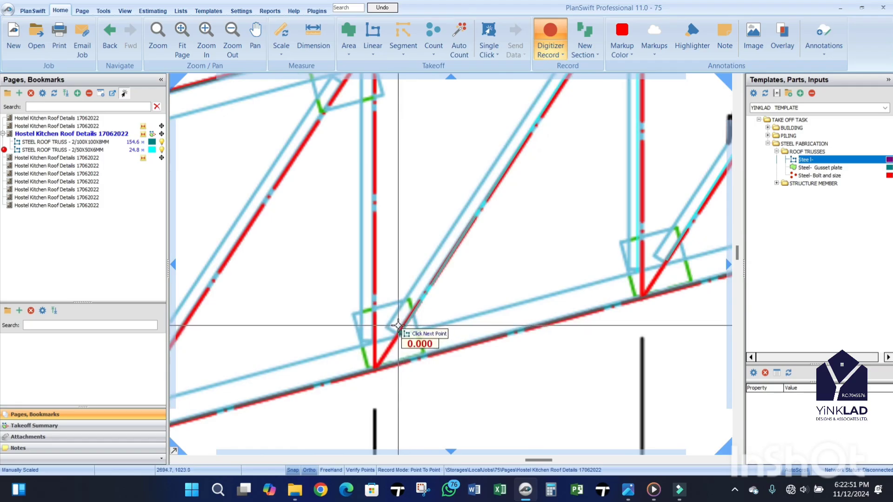
{"action": "scroll", "coordinate": [401, 342], "scroll_direction": "up", "scroll_amount": 3}
{"action": "scroll", "coordinate": [393, 339], "scroll_direction": "down", "scroll_amount": 2}
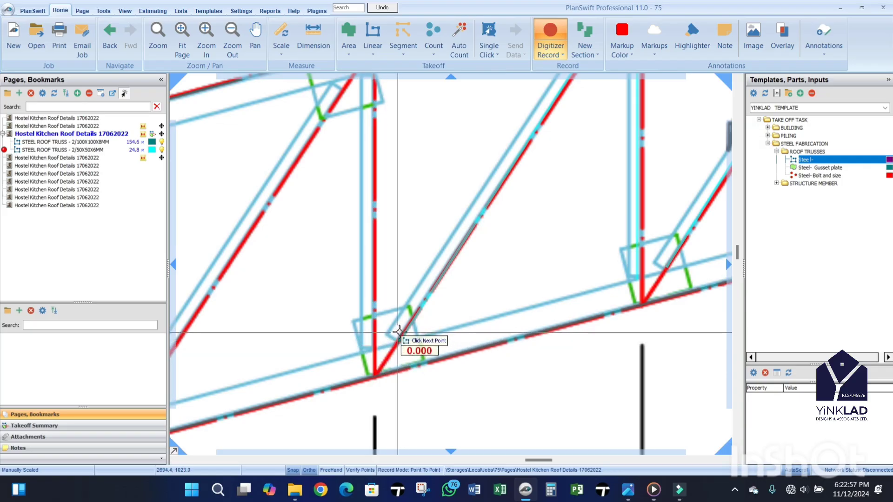
Step: Trace the third vertical, about 0.993 m long, and the diagonal from its upper gusset down to the fourth vertical's foot, about 1.4 m
{"action": "left_click", "coordinate": [375, 350]}
{"action": "scroll", "coordinate": [424, 365], "scroll_direction": "down", "scroll_amount": 3}
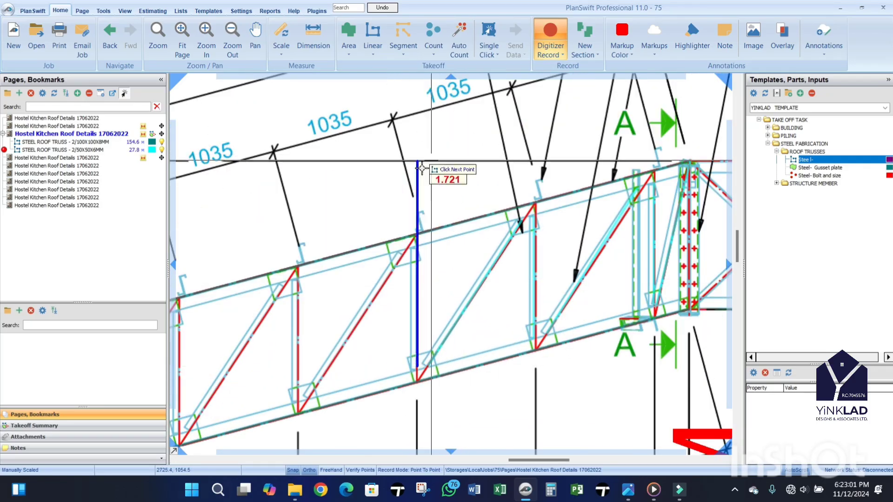
{"action": "scroll", "coordinate": [421, 337], "scroll_direction": "up", "scroll_amount": 5}
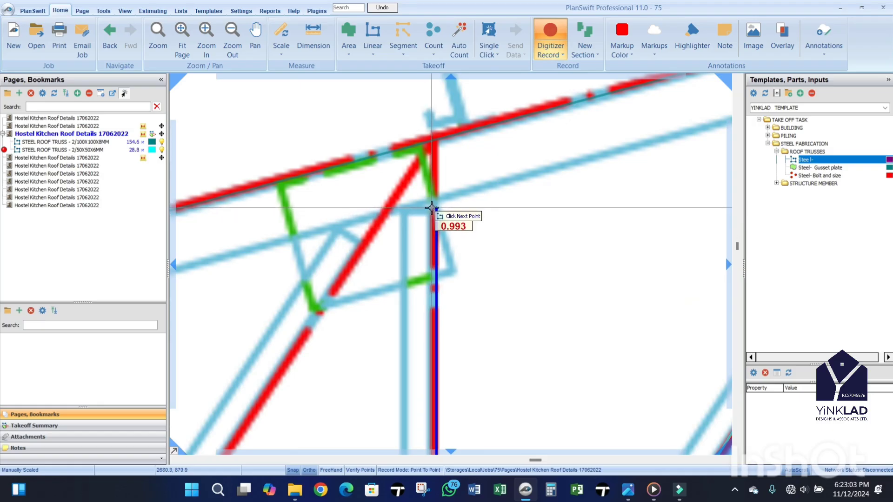
{"action": "left_click", "coordinate": [432, 208]}
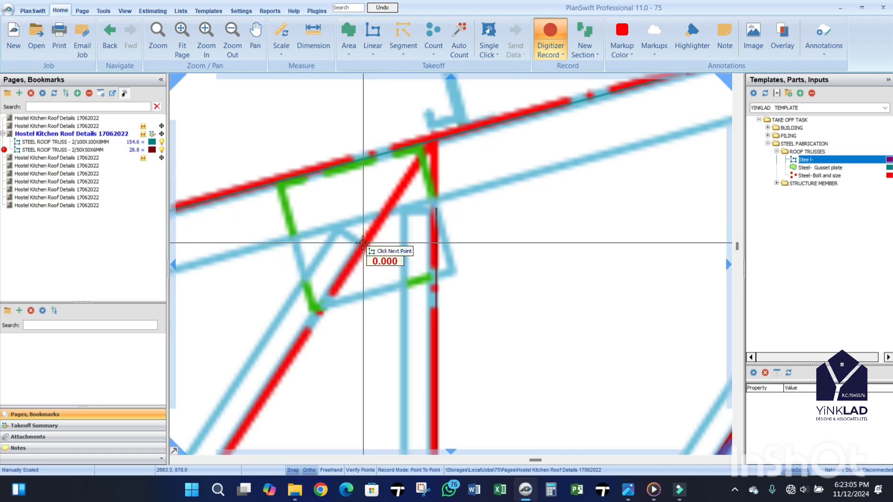
{"action": "scroll", "coordinate": [367, 244], "scroll_direction": "down", "scroll_amount": 3}
{"action": "scroll", "coordinate": [395, 325], "scroll_direction": "up", "scroll_amount": 2}
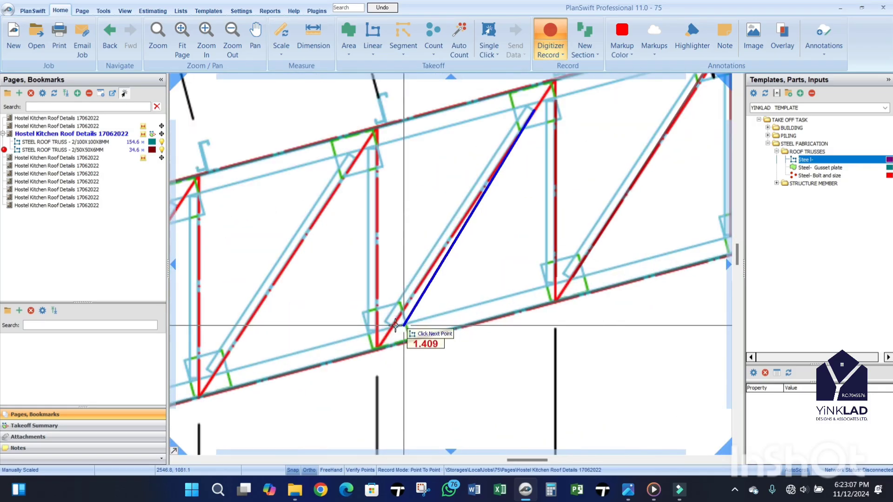
{"action": "left_click", "coordinate": [389, 327]}
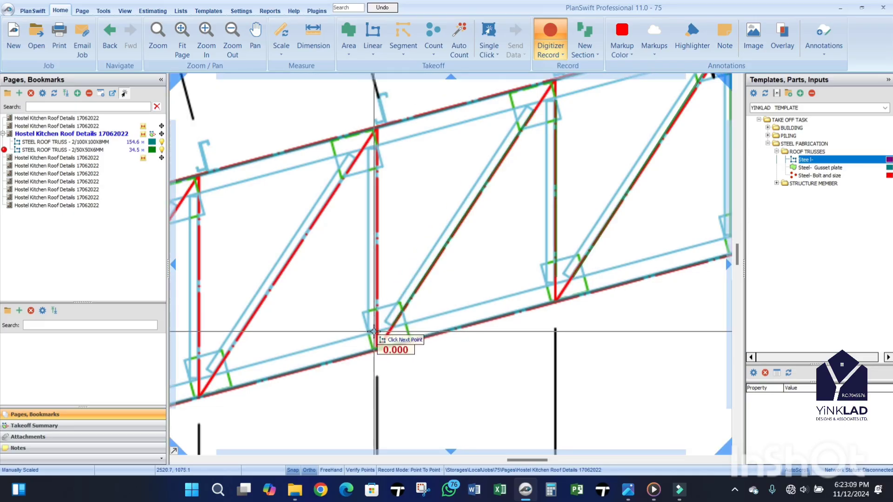
Step: Trace the fourth vertical up to the top chord and the diagonal from its upper gusset to the fifth vertical's foot, about 1.4 m long
{"action": "left_click", "coordinate": [378, 151]}
{"action": "scroll", "coordinate": [505, 140], "scroll_direction": "down", "scroll_amount": 1}
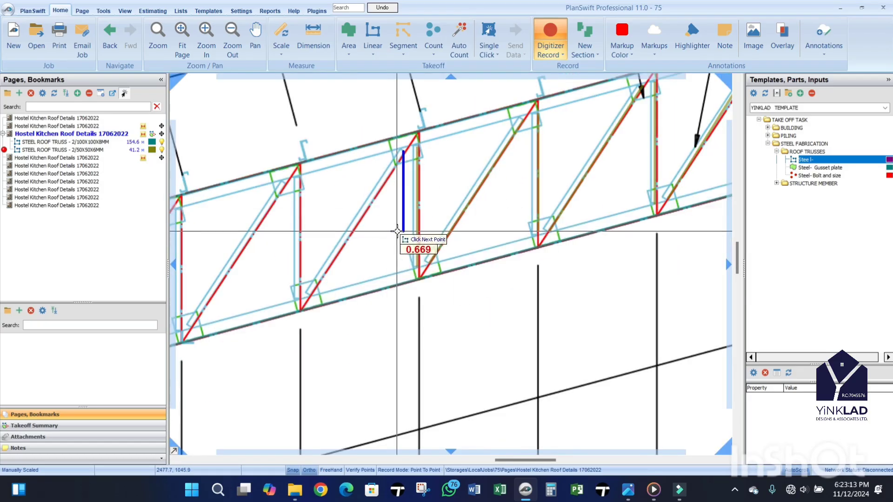
{"action": "scroll", "coordinate": [397, 231], "scroll_direction": "down", "scroll_amount": 2}
{"action": "scroll", "coordinate": [387, 253], "scroll_direction": "up", "scroll_amount": 5}
{"action": "scroll", "coordinate": [528, 233], "scroll_direction": "down", "scroll_amount": 2}
{"action": "scroll", "coordinate": [399, 268], "scroll_direction": "up", "scroll_amount": 2}
{"action": "left_click", "coordinate": [405, 268]}
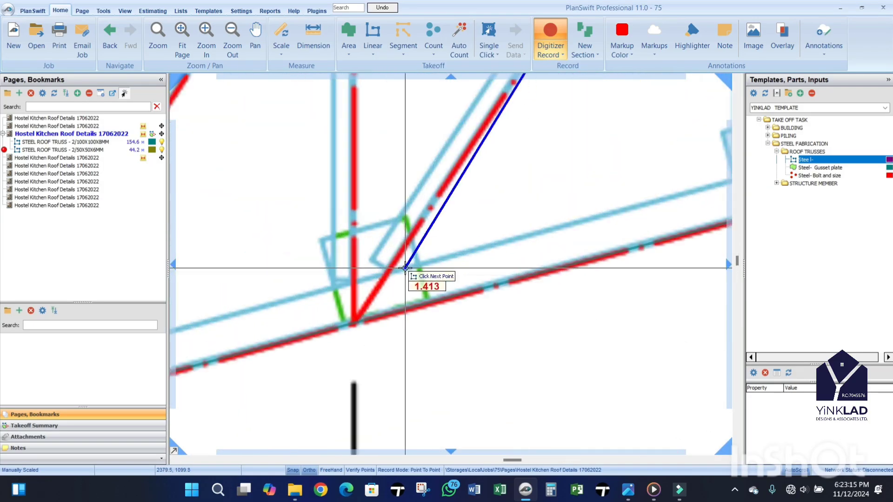
{"action": "left_click", "coordinate": [390, 268]}
Step: Trace the fifth vertical, about 1.01 m long, and the diagonal from its upper gusset to the sixth vertical's foot, about 1.4 m
{"action": "left_click", "coordinate": [352, 278]}
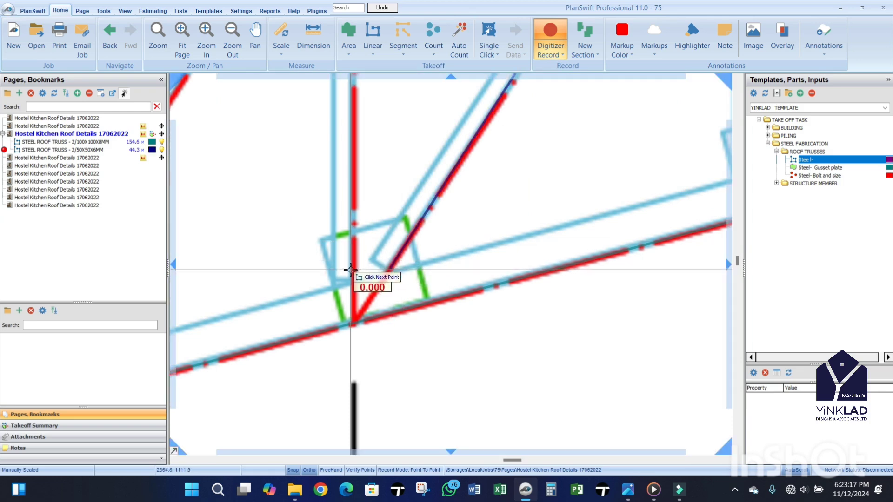
{"action": "scroll", "coordinate": [472, 280], "scroll_direction": "down", "scroll_amount": 2}
{"action": "scroll", "coordinate": [493, 246], "scroll_direction": "down", "scroll_amount": 2}
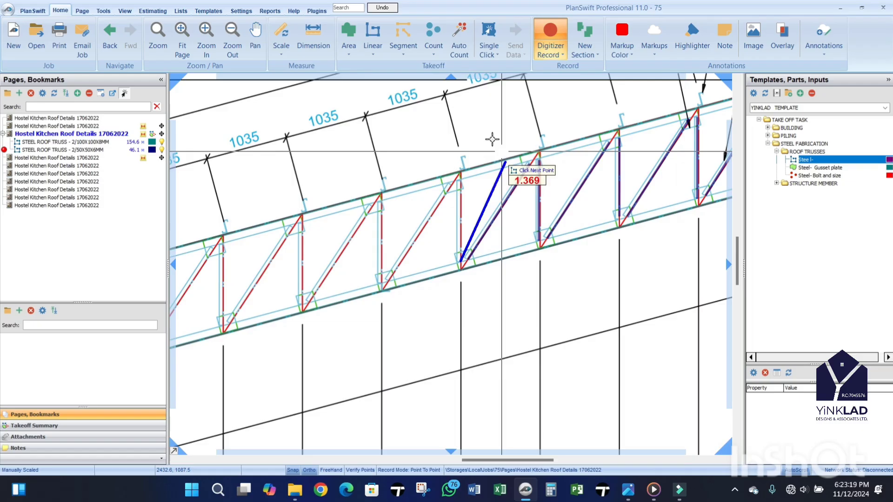
{"action": "scroll", "coordinate": [465, 173], "scroll_direction": "up", "scroll_amount": 4}
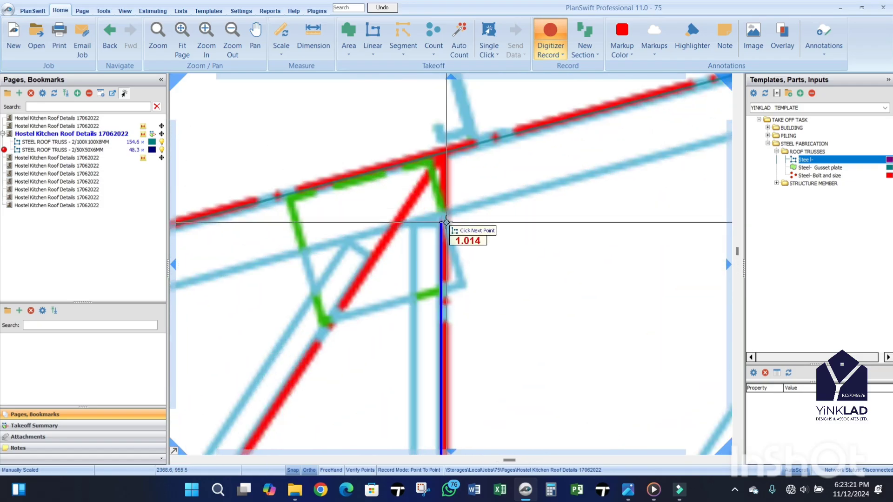
{"action": "left_click", "coordinate": [444, 224]}
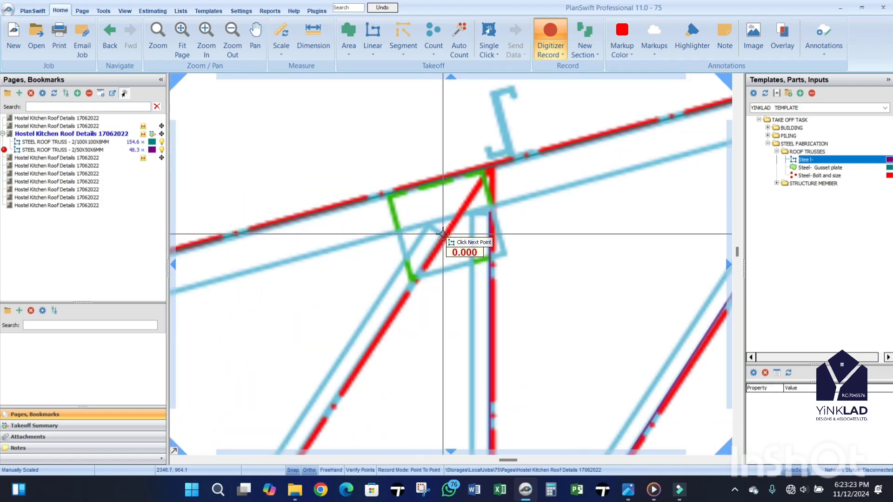
{"action": "scroll", "coordinate": [443, 234], "scroll_direction": "down", "scroll_amount": 3}
{"action": "scroll", "coordinate": [417, 361], "scroll_direction": "up", "scroll_amount": 3}
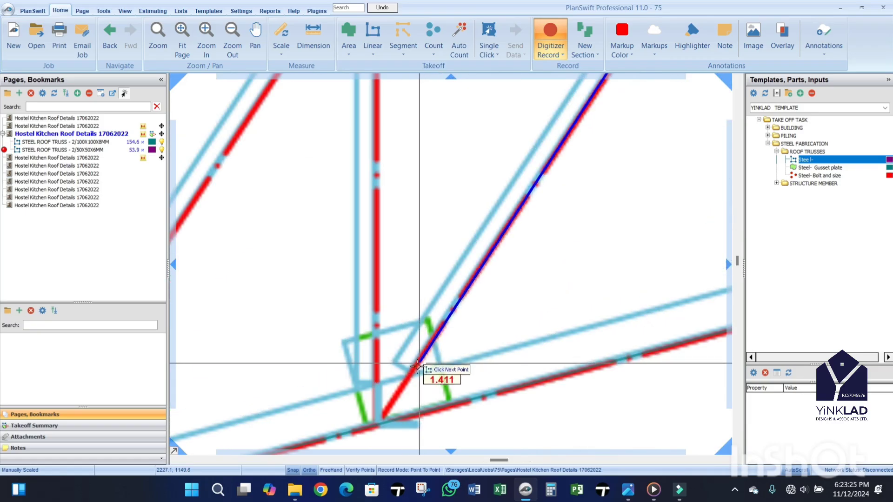
{"action": "left_click", "coordinate": [412, 372]}
Step: Trace the sixth vertical as a separate 2/50x50x6mm section, from the top chord's inner edge down to the bottom gusset
{"action": "scroll", "coordinate": [554, 210], "scroll_direction": "down", "scroll_amount": 3}
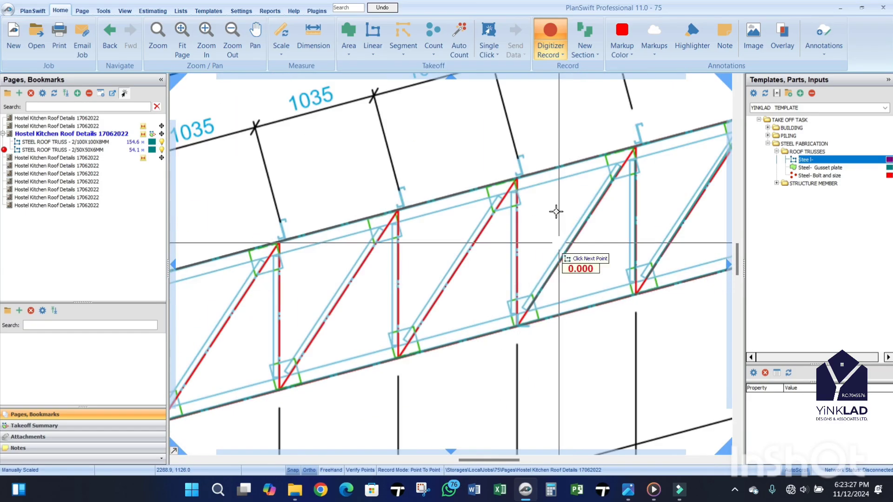
{"action": "scroll", "coordinate": [523, 193], "scroll_direction": "up", "scroll_amount": 3}
{"action": "left_click", "coordinate": [527, 217]}
{"action": "scroll", "coordinate": [526, 209], "scroll_direction": "down", "scroll_amount": 3}
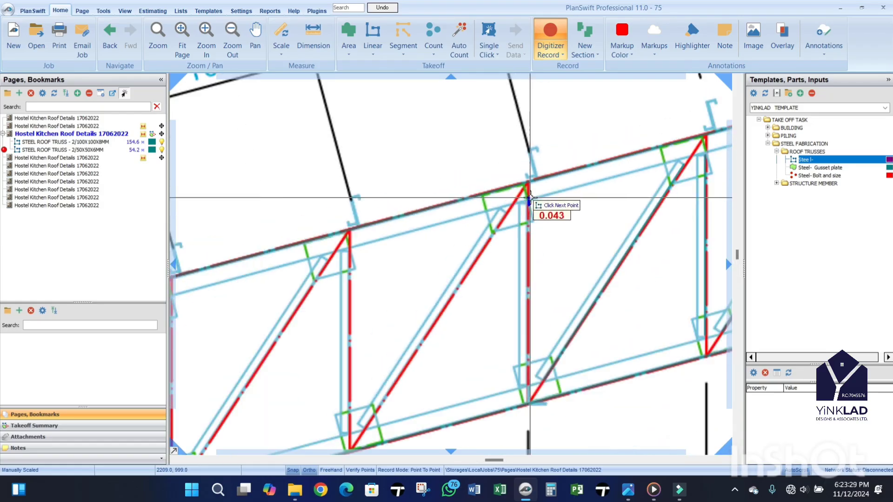
{"action": "scroll", "coordinate": [531, 385], "scroll_direction": "up", "scroll_amount": 3}
{"action": "left_click", "coordinate": [530, 383]}
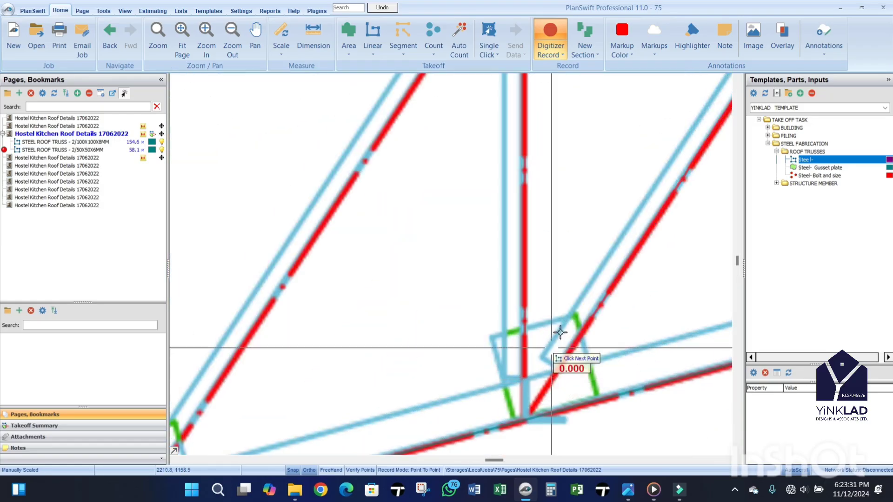
Step: Trace the diagonal from the sixth vertical's upper gusset down to the seventh vertical's foot, about 1.44 m long
{"action": "scroll", "coordinate": [530, 383], "scroll_direction": "down", "scroll_amount": 3}
{"action": "scroll", "coordinate": [537, 386], "scroll_direction": "up", "scroll_amount": 3}
{"action": "scroll", "coordinate": [522, 152], "scroll_direction": "down", "scroll_amount": 3}
{"action": "scroll", "coordinate": [572, 186], "scroll_direction": "up", "scroll_amount": 3}
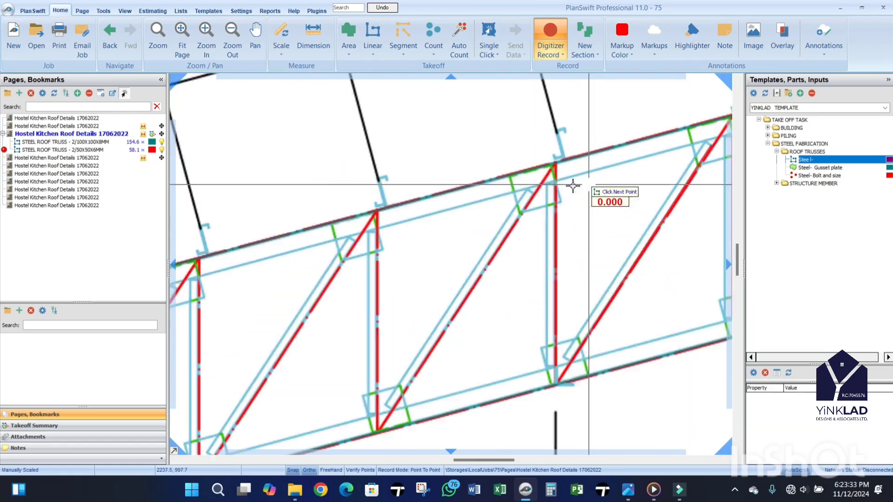
{"action": "left_click", "coordinate": [455, 213]}
{"action": "scroll", "coordinate": [466, 242], "scroll_direction": "down", "scroll_amount": 3}
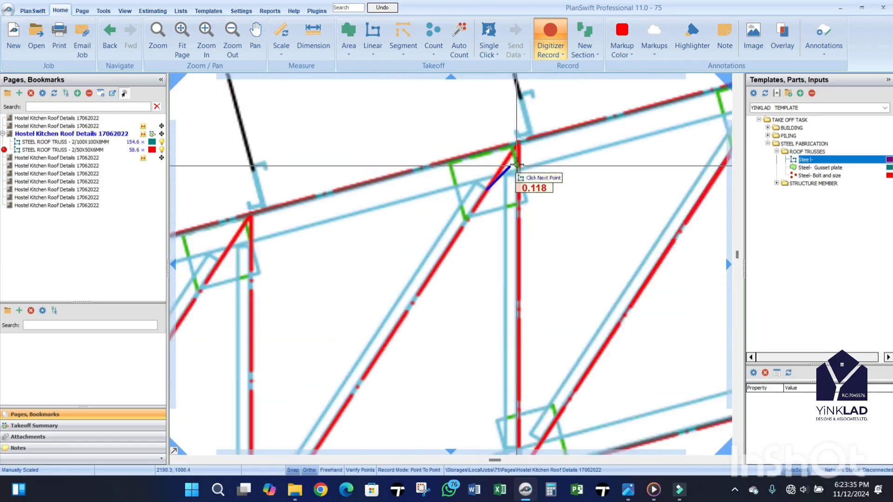
{"action": "scroll", "coordinate": [386, 326], "scroll_direction": "up", "scroll_amount": 3}
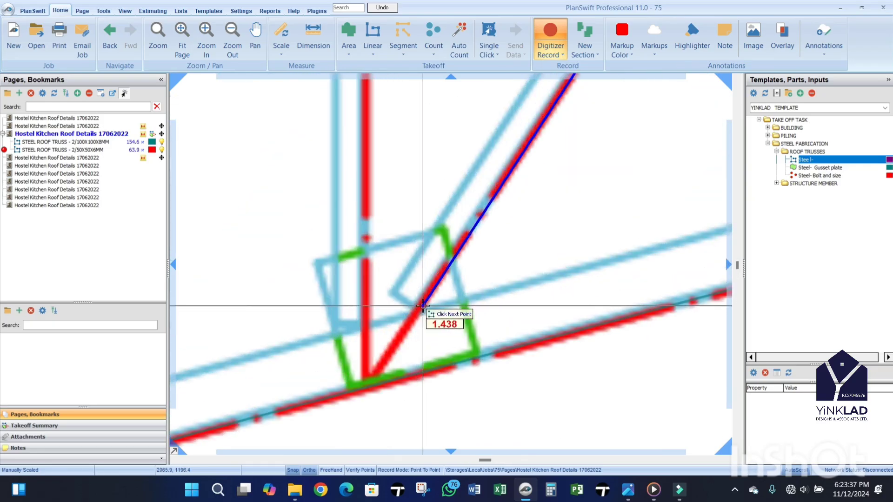
{"action": "left_click", "coordinate": [494, 311]}
Step: Trace the seventh vertical up to the top chord and the diagonal from its upper gusset to the eighth vertical's foot, about 1.44 m long
{"action": "scroll", "coordinate": [522, 299], "scroll_direction": "down", "scroll_amount": 3}
{"action": "scroll", "coordinate": [568, 319], "scroll_direction": "up", "scroll_amount": 3}
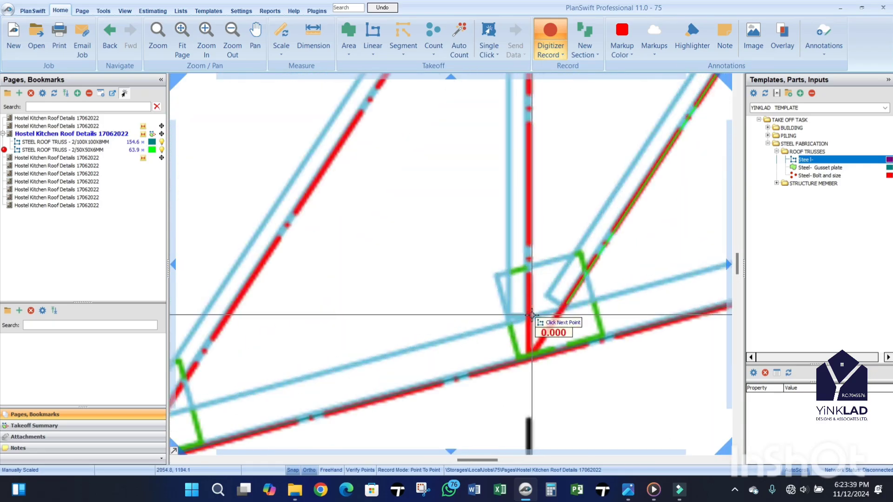
{"action": "left_click", "coordinate": [530, 315]}
{"action": "scroll", "coordinate": [535, 321], "scroll_direction": "down", "scroll_amount": 3}
{"action": "scroll", "coordinate": [542, 191], "scroll_direction": "up", "scroll_amount": 3}
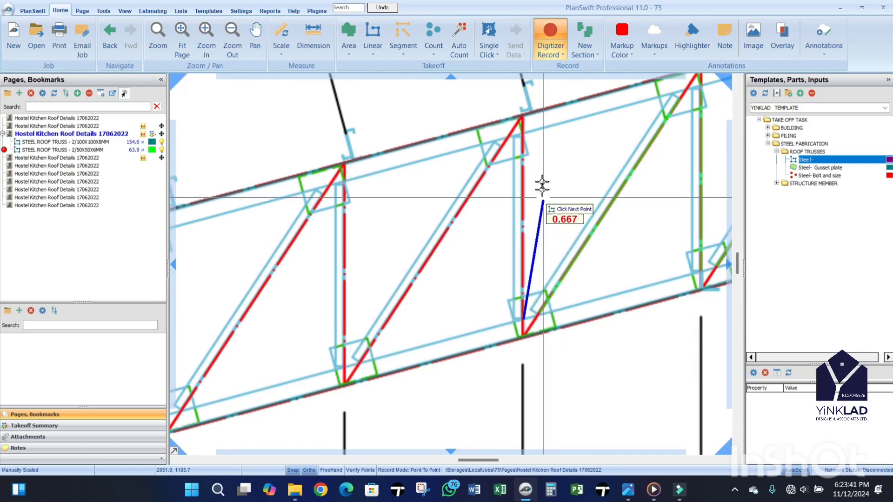
{"action": "double_click", "coordinate": [515, 139]}
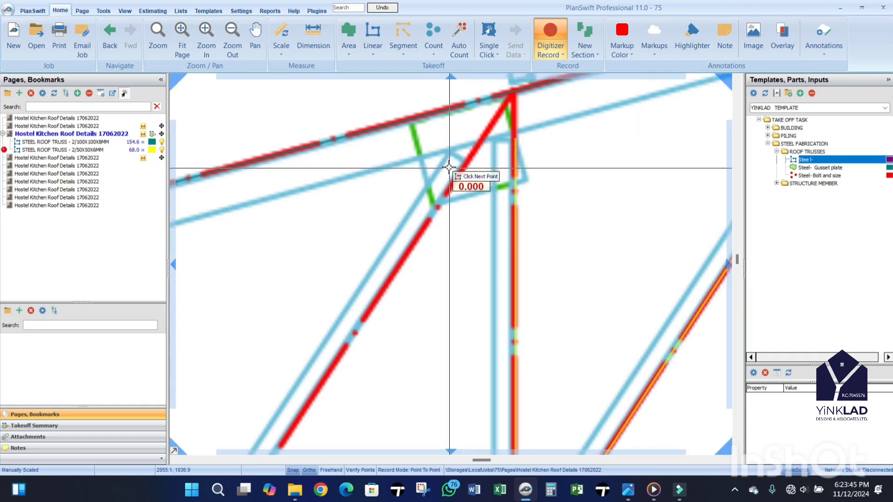
{"action": "scroll", "coordinate": [465, 161], "scroll_direction": "down", "scroll_amount": 4}
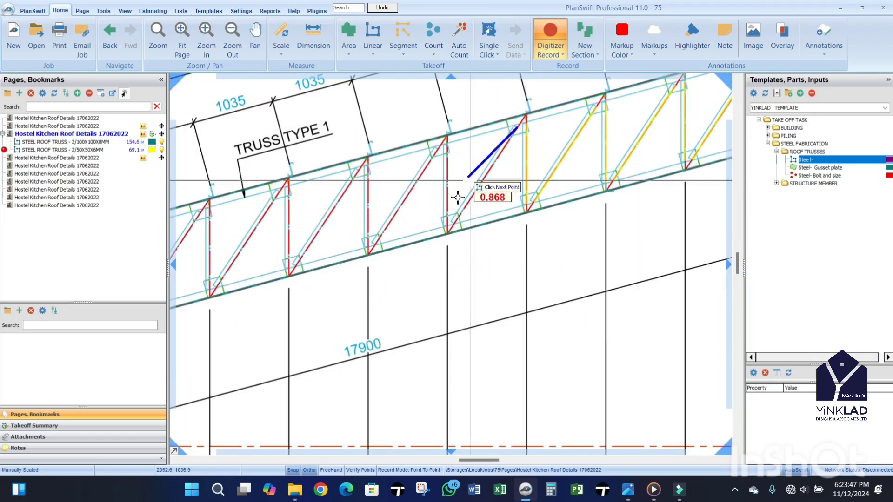
{"action": "scroll", "coordinate": [459, 195], "scroll_direction": "up", "scroll_amount": 4}
{"action": "scroll", "coordinate": [459, 218], "scroll_direction": "up", "scroll_amount": 2}
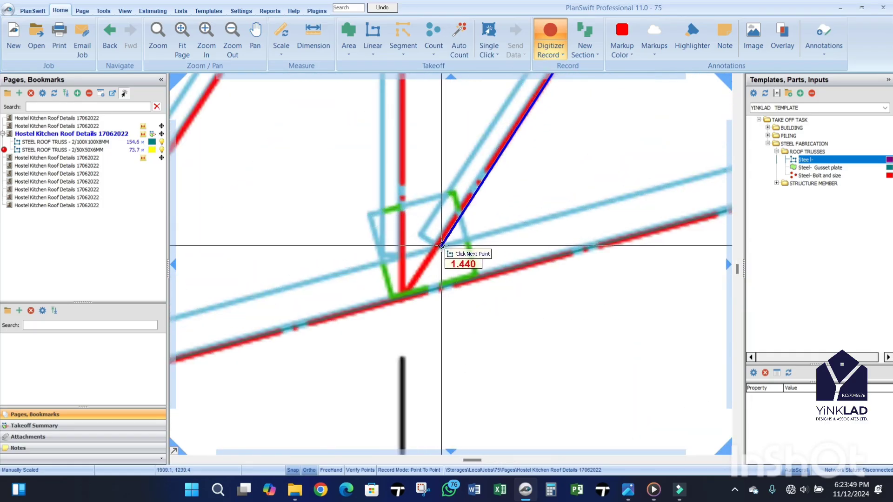
Step: Trace the eighth vertical from its foot up to the top chord's inner edge, about 1.008 m long
{"action": "left_click", "coordinate": [400, 260]}
{"action": "scroll", "coordinate": [400, 260], "scroll_direction": "down", "scroll_amount": 3}
{"action": "scroll", "coordinate": [434, 262], "scroll_direction": "up", "scroll_amount": 3}
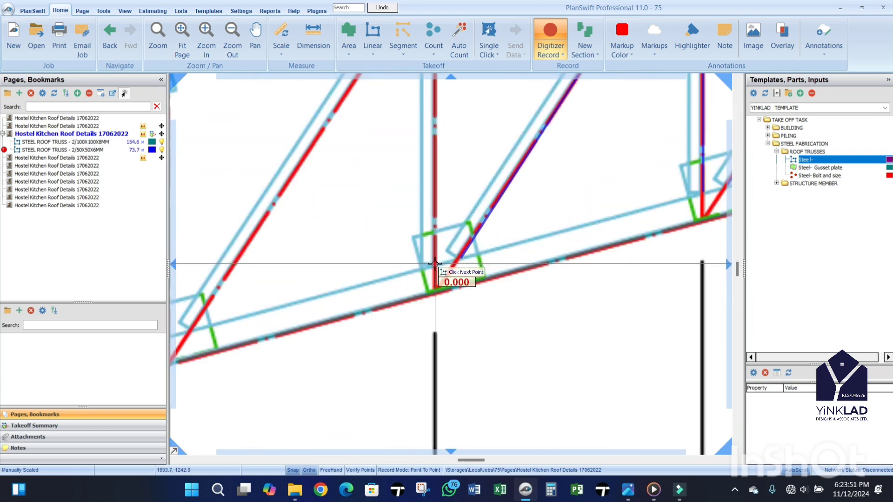
{"action": "scroll", "coordinate": [435, 264], "scroll_direction": "down", "scroll_amount": 3}
{"action": "scroll", "coordinate": [435, 171], "scroll_direction": "up", "scroll_amount": 3}
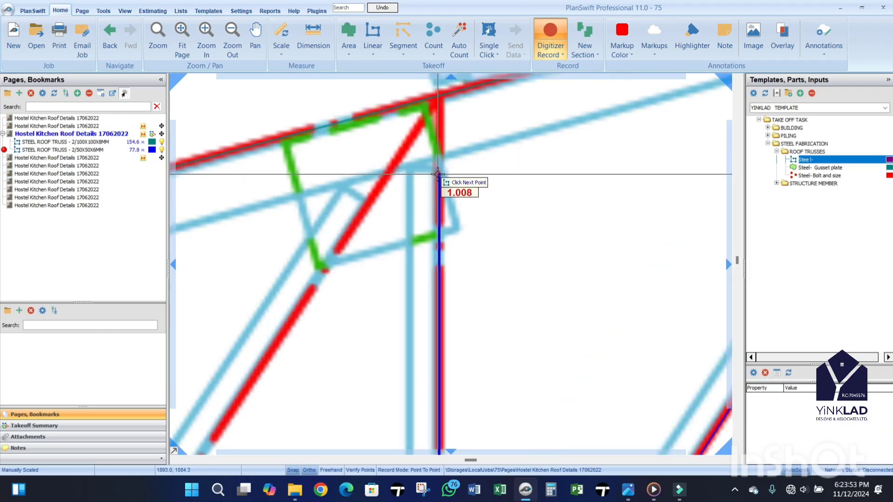
{"action": "left_click", "coordinate": [438, 173]}
Step: Trace the diagonal from the eighth vertical's upper gusset down to the ninth vertical's foot
{"action": "scroll", "coordinate": [468, 193], "scroll_direction": "up", "scroll_amount": 2}
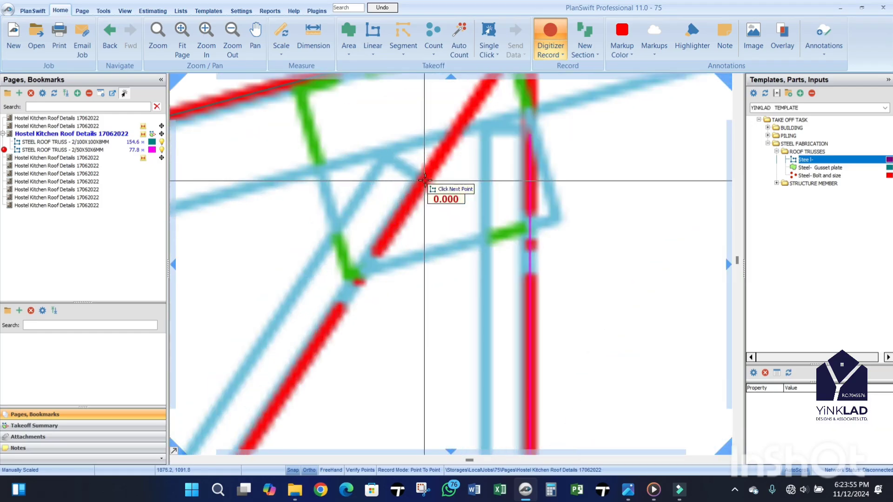
{"action": "scroll", "coordinate": [444, 170], "scroll_direction": "down", "scroll_amount": 2}
{"action": "left_click", "coordinate": [515, 142]}
{"action": "scroll", "coordinate": [443, 249], "scroll_direction": "down", "scroll_amount": 1}
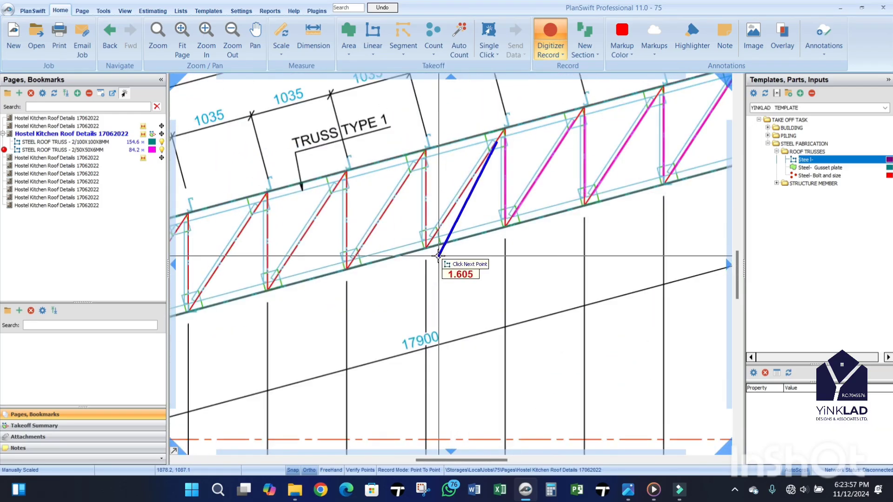
{"action": "scroll", "coordinate": [436, 206], "scroll_direction": "up", "scroll_amount": 3}
{"action": "scroll", "coordinate": [436, 205], "scroll_direction": "up", "scroll_amount": 2}
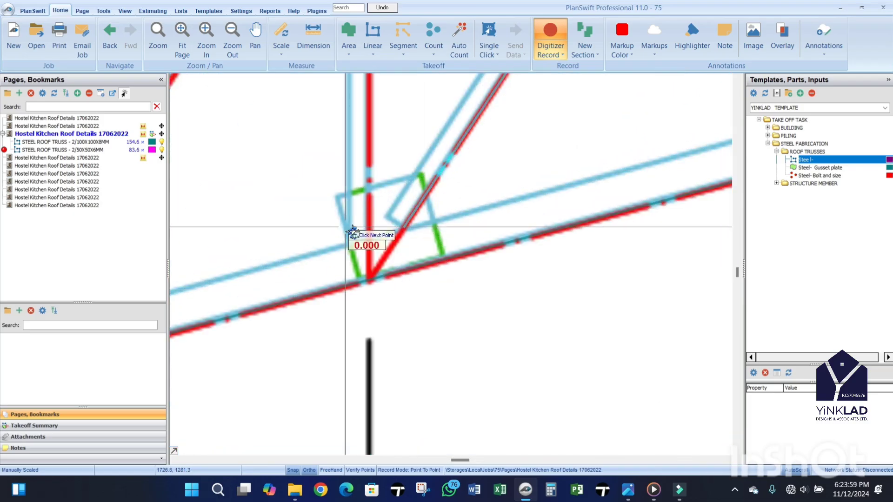
Step: Trace the ninth vertical up to the top chord and the diagonal from its upper gusset to the tenth vertical's foot, about 1.45 m long
{"action": "left_click", "coordinate": [367, 236]}
{"action": "scroll", "coordinate": [379, 244], "scroll_direction": "down", "scroll_amount": 3}
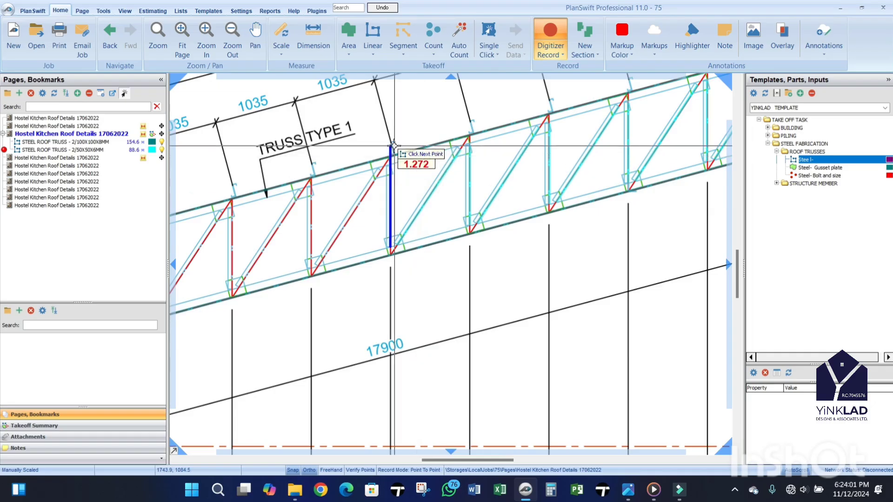
{"action": "scroll", "coordinate": [389, 191], "scroll_direction": "up", "scroll_amount": 3}
{"action": "left_click", "coordinate": [411, 203]}
{"action": "scroll", "coordinate": [412, 203], "scroll_direction": "down", "scroll_amount": 3}
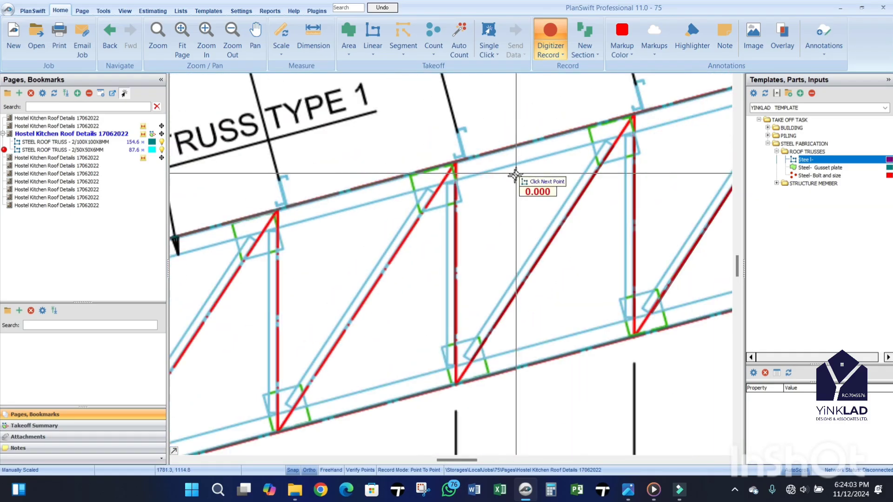
{"action": "scroll", "coordinate": [428, 201], "scroll_direction": "up", "scroll_amount": 3}
{"action": "scroll", "coordinate": [422, 196], "scroll_direction": "down", "scroll_amount": 3}
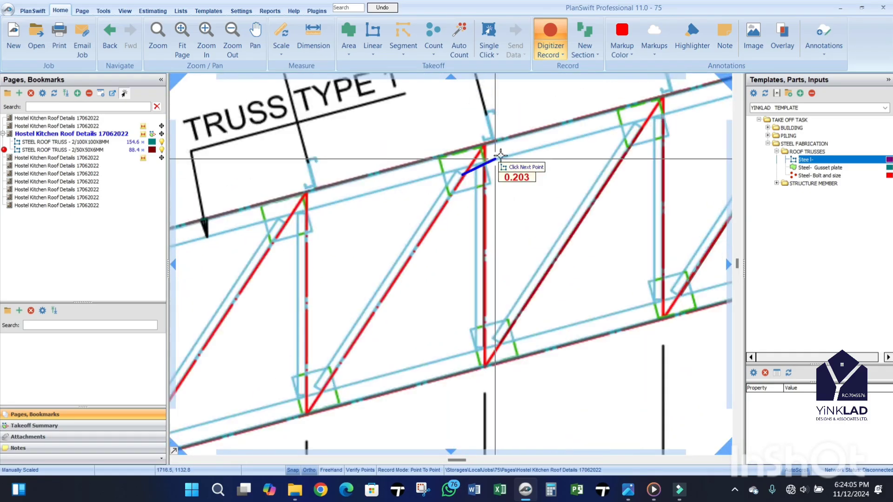
{"action": "scroll", "coordinate": [446, 218], "scroll_direction": "up", "scroll_amount": 3}
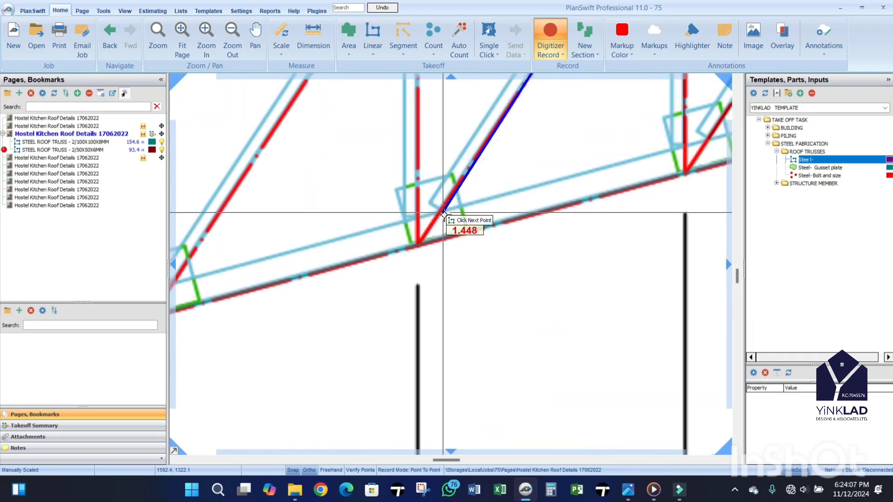
{"action": "left_click", "coordinate": [442, 209]}
Step: Trace the tenth vertical from its foot up to the top chord's inner edge, about 1.02 m long
{"action": "scroll", "coordinate": [508, 212], "scroll_direction": "down", "scroll_amount": 1}
{"action": "scroll", "coordinate": [507, 212], "scroll_direction": "up", "scroll_amount": 1}
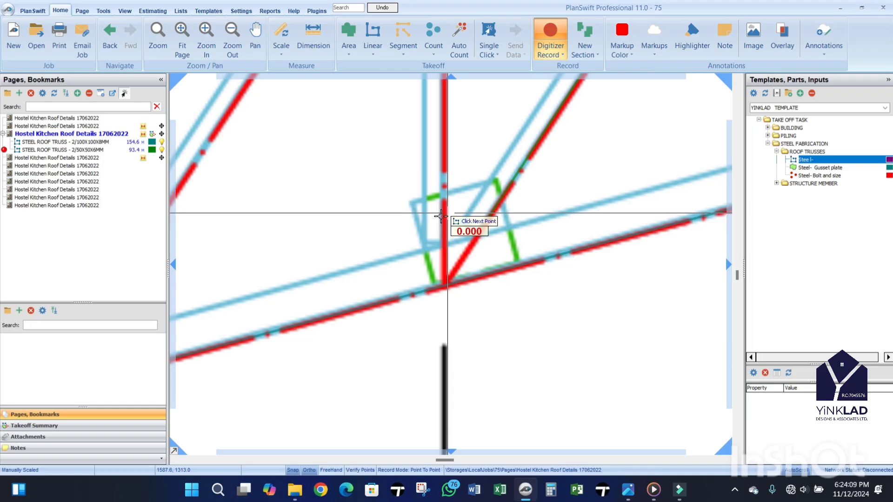
{"action": "scroll", "coordinate": [443, 252], "scroll_direction": "down", "scroll_amount": 3}
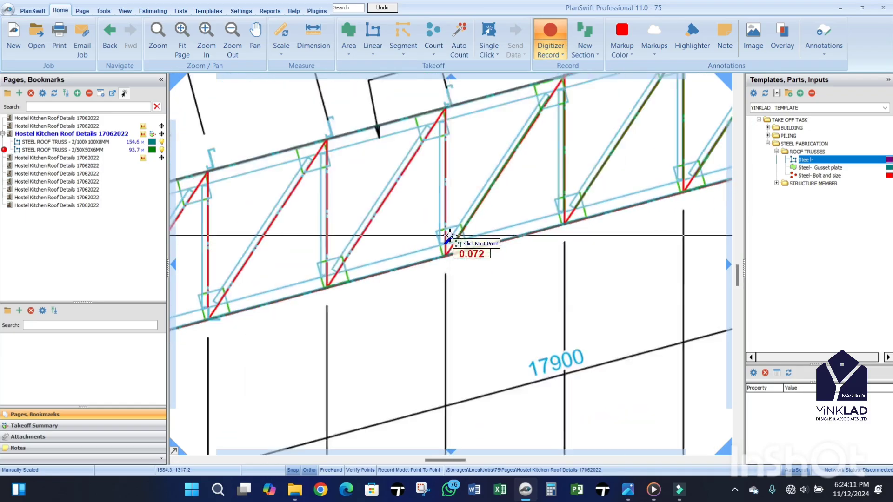
{"action": "scroll", "coordinate": [450, 156], "scroll_direction": "up", "scroll_amount": 3}
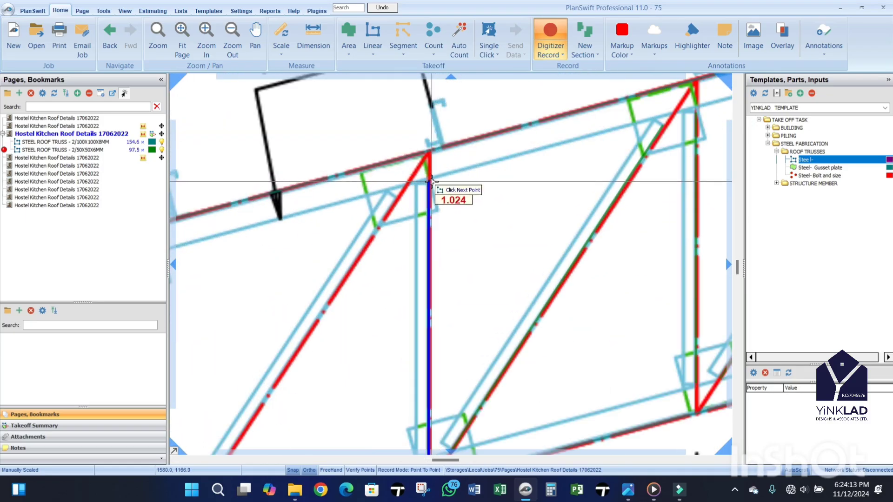
{"action": "left_click", "coordinate": [432, 182]}
Step: Trace the diagonal from the tenth vertical's upper gusset down to the eleventh vertical's foot, about 1.4 m long
{"action": "scroll", "coordinate": [432, 181], "scroll_direction": "down", "scroll_amount": 3}
{"action": "scroll", "coordinate": [516, 189], "scroll_direction": "up", "scroll_amount": 3}
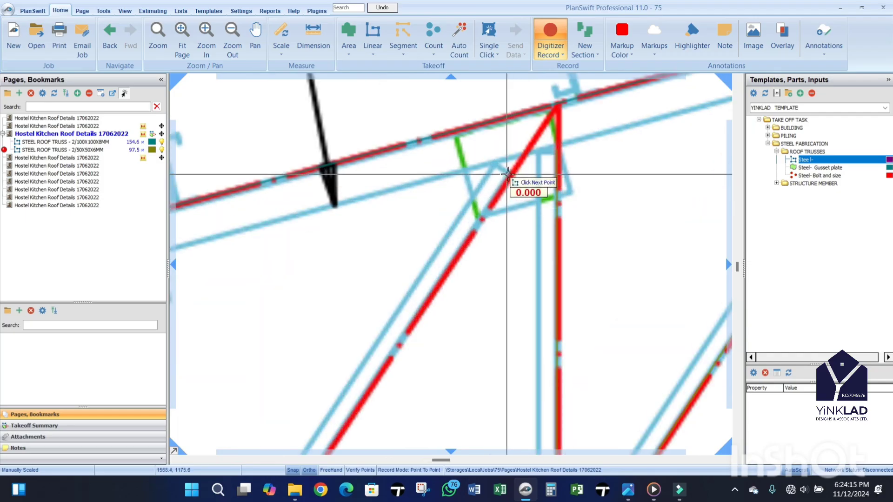
{"action": "scroll", "coordinate": [524, 183], "scroll_direction": "down", "scroll_amount": 3}
{"action": "scroll", "coordinate": [451, 261], "scroll_direction": "up", "scroll_amount": 3}
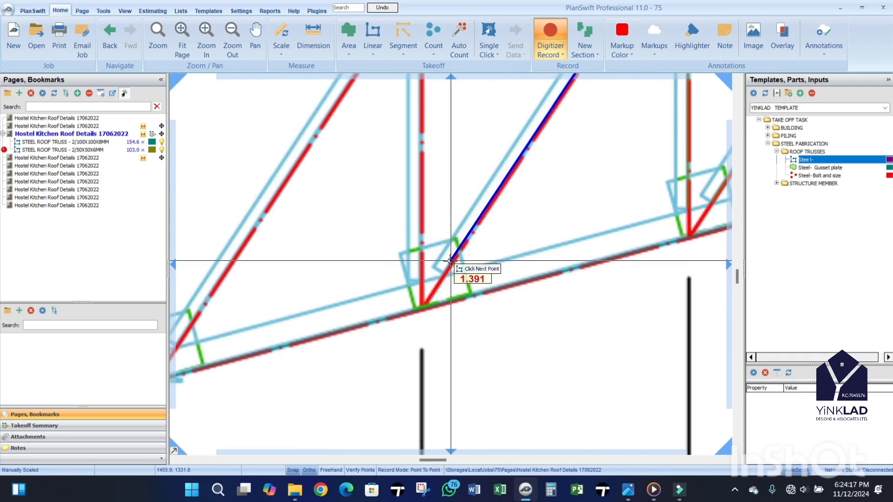
{"action": "scroll", "coordinate": [451, 261], "scroll_direction": "up", "scroll_amount": 1}
{"action": "left_click", "coordinate": [453, 278]}
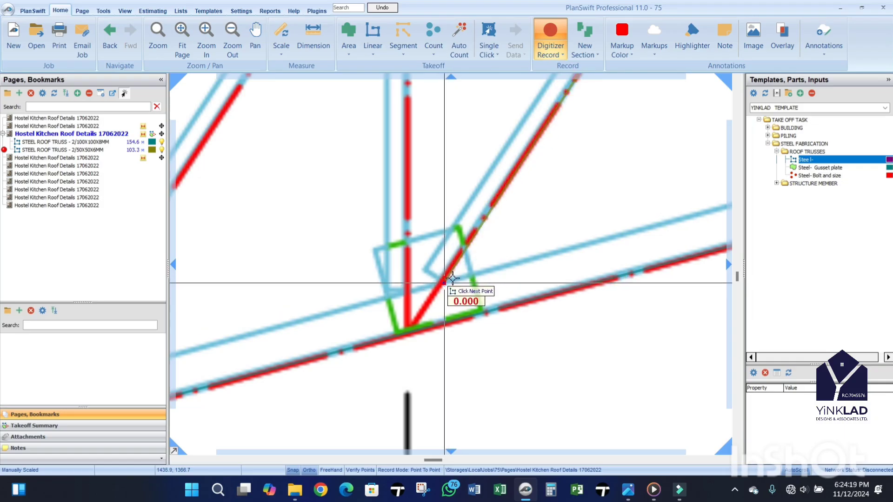
Step: Trace the eleventh vertical from its foot up to the top chord's inner edge, about 1 m long
{"action": "scroll", "coordinate": [410, 291], "scroll_direction": "up", "scroll_amount": 1}
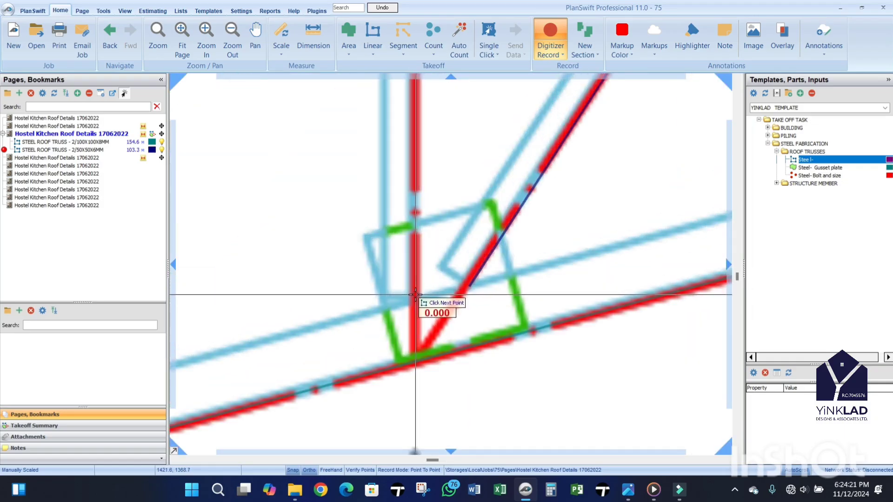
{"action": "scroll", "coordinate": [416, 295], "scroll_direction": "down", "scroll_amount": 3}
{"action": "scroll", "coordinate": [423, 163], "scroll_direction": "up", "scroll_amount": 4}
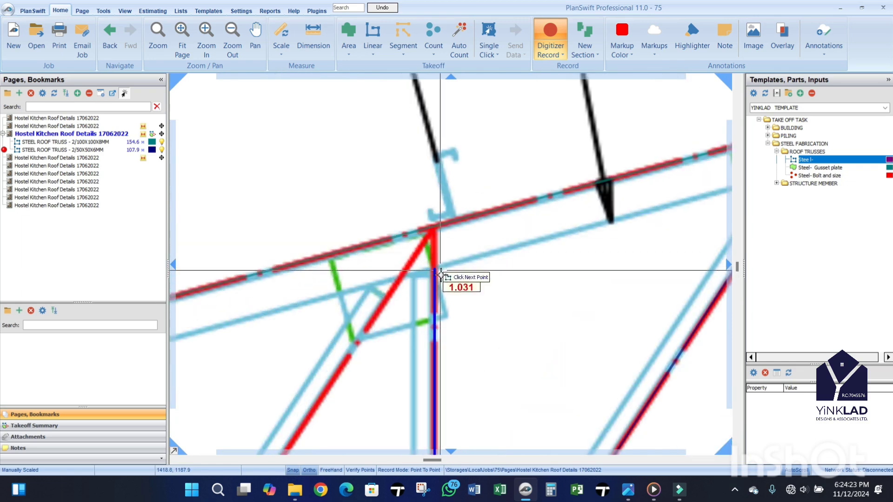
{"action": "left_click", "coordinate": [447, 241]}
Step: Trace the diagonal from the eleventh vertical's upper gusset down to the twelfth vertical's foot, about 1.45 m long
{"action": "scroll", "coordinate": [447, 241], "scroll_direction": "down", "scroll_amount": 2}
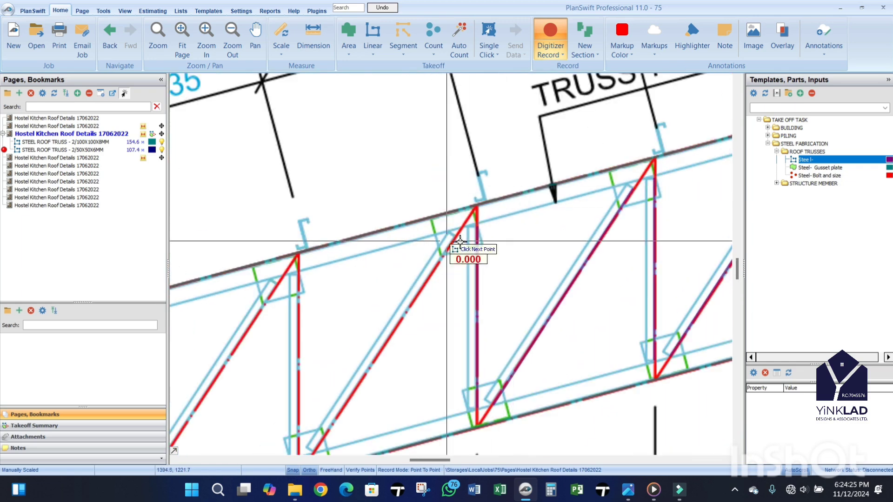
{"action": "scroll", "coordinate": [447, 241], "scroll_direction": "up", "scroll_amount": 2}
{"action": "left_click", "coordinate": [493, 160]}
{"action": "scroll", "coordinate": [470, 253], "scroll_direction": "down", "scroll_amount": 2}
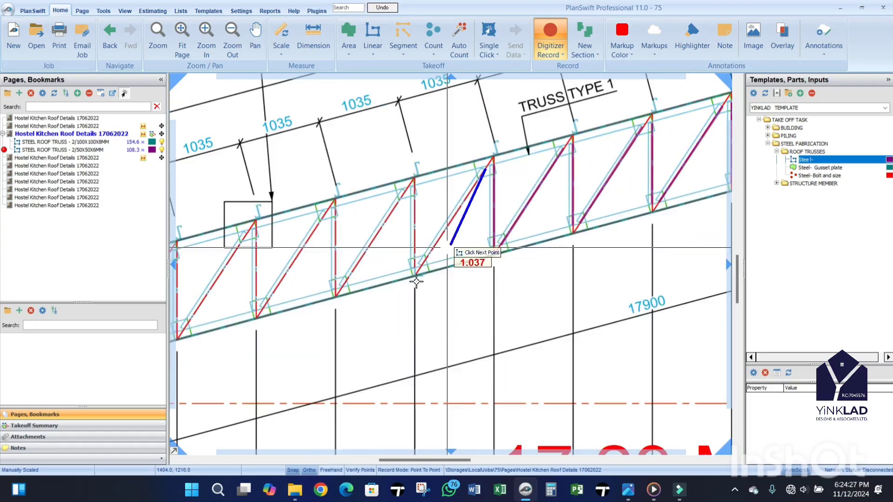
{"action": "scroll", "coordinate": [423, 259], "scroll_direction": "up", "scroll_amount": 3}
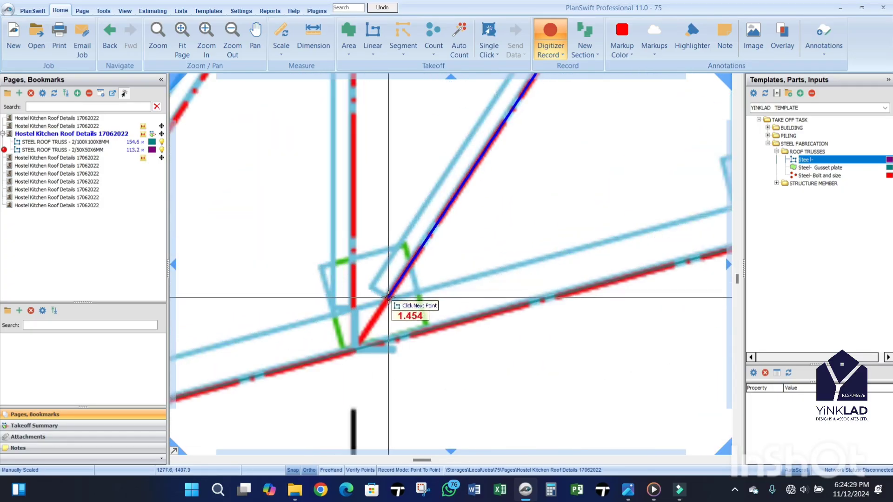
{"action": "left_click", "coordinate": [352, 306]}
Step: Trace the twelfth vertical from its foot up to the top chord's inner edge, about 1.01 m long
{"action": "scroll", "coordinate": [353, 306], "scroll_direction": "down", "scroll_amount": 3}
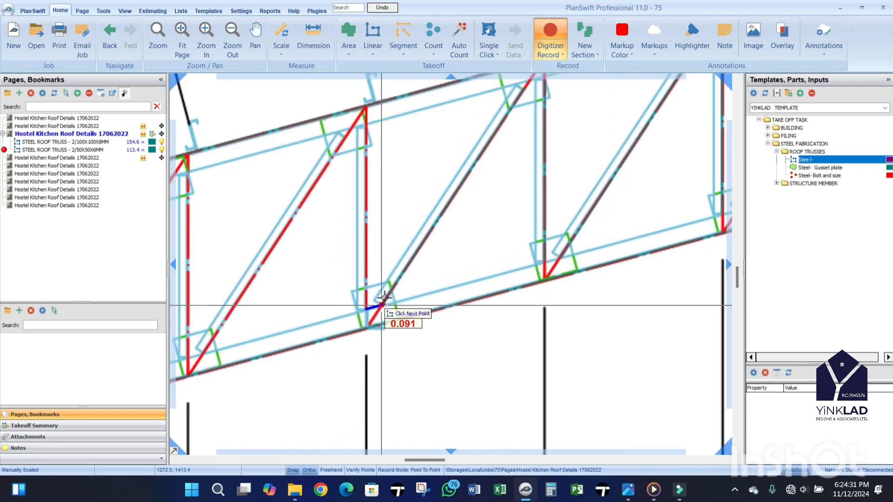
{"action": "scroll", "coordinate": [377, 236], "scroll_direction": "up", "scroll_amount": 3}
{"action": "scroll", "coordinate": [387, 206], "scroll_direction": "up", "scroll_amount": 2}
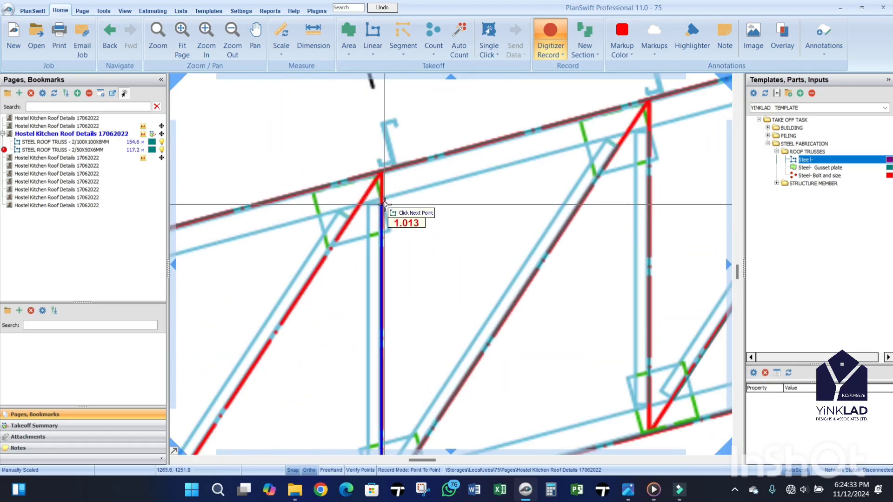
{"action": "left_click", "coordinate": [385, 205]}
Step: Trace the diagonal from the twelfth vertical's upper gusset down to the thirteenth vertical's foot, about 1.45 m long
{"action": "scroll", "coordinate": [473, 165], "scroll_direction": "down", "scroll_amount": 2}
{"action": "scroll", "coordinate": [406, 195], "scroll_direction": "up", "scroll_amount": 5}
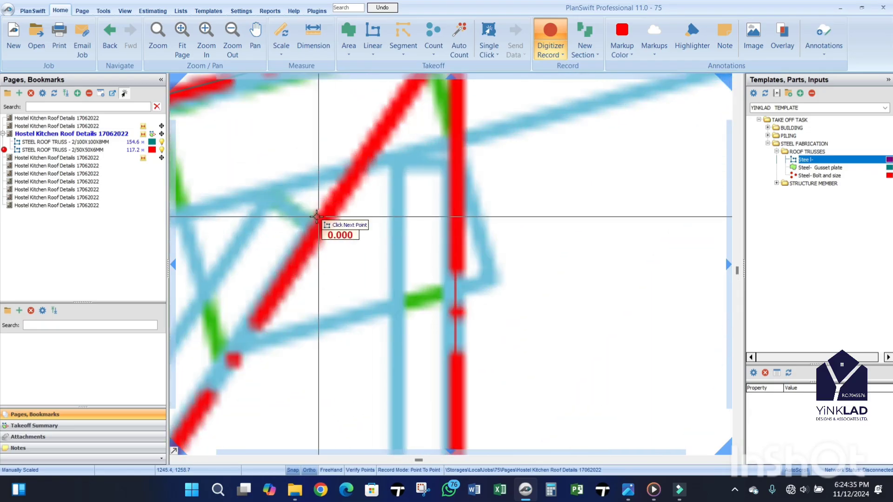
{"action": "scroll", "coordinate": [316, 216], "scroll_direction": "down", "scroll_amount": 3}
{"action": "scroll", "coordinate": [429, 240], "scroll_direction": "up", "scroll_amount": 3}
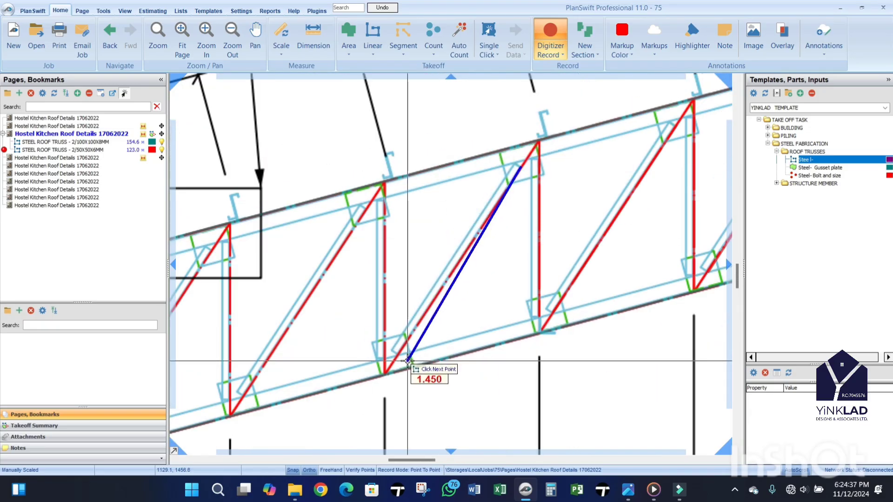
{"action": "scroll", "coordinate": [408, 360], "scroll_direction": "up", "scroll_amount": 3}
{"action": "left_click", "coordinate": [410, 345]}
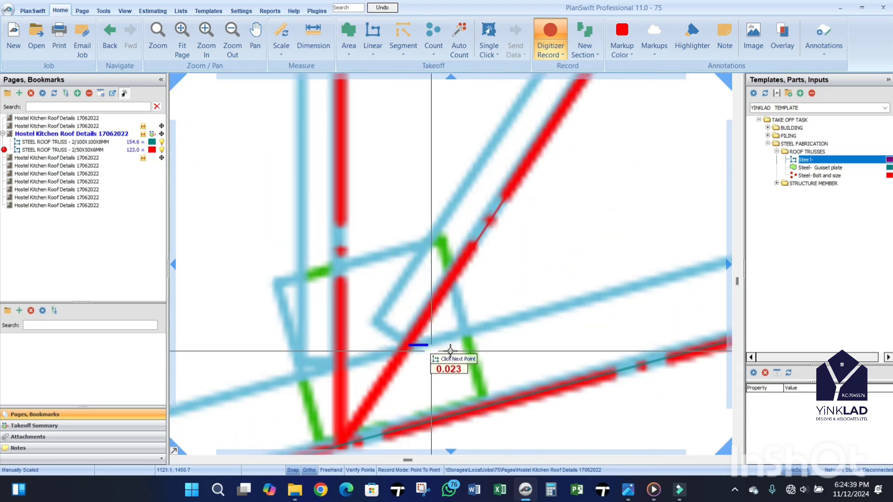
{"action": "right_click", "coordinate": [506, 350]}
Step: Trace the thirteenth vertical from its foot up to the top chord's inner edge, about 1.03 m long
{"action": "scroll", "coordinate": [523, 304], "scroll_direction": "down", "scroll_amount": 2}
{"action": "left_click", "coordinate": [443, 334]}
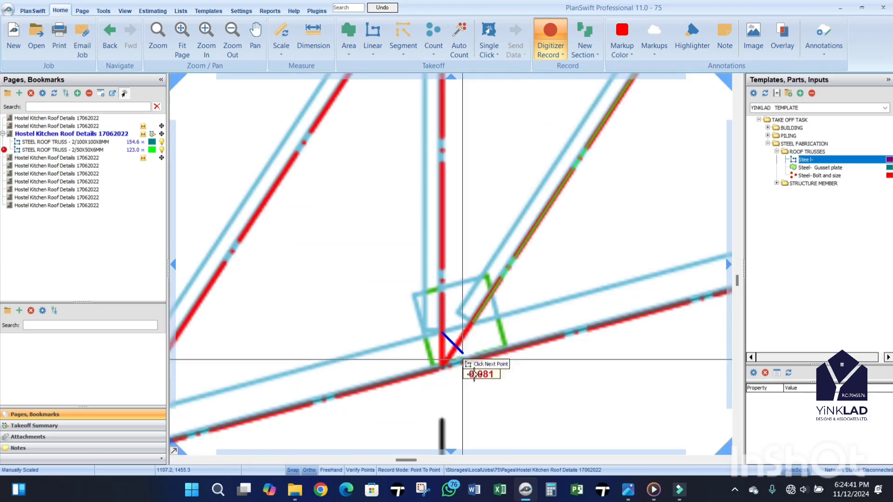
{"action": "scroll", "coordinate": [472, 249], "scroll_direction": "down", "scroll_amount": 3}
{"action": "scroll", "coordinate": [468, 223], "scroll_direction": "up", "scroll_amount": 3}
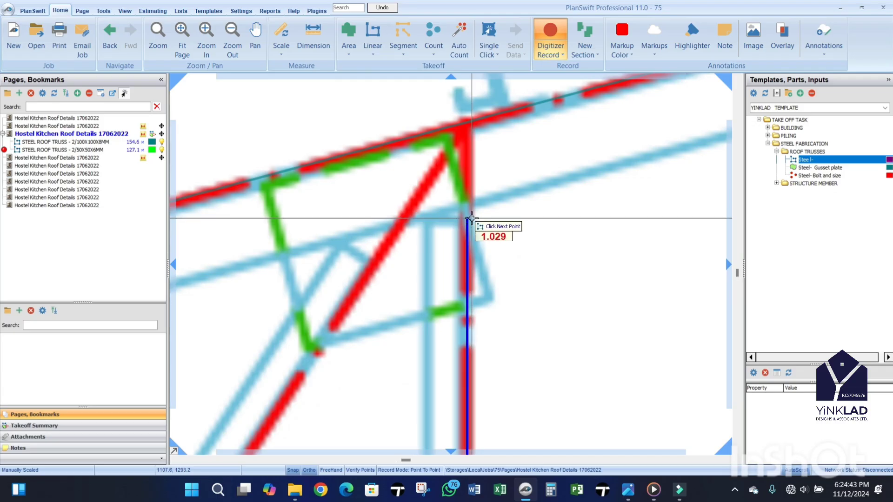
Step: Trace the diagonal from the thirteenth vertical's upper gusset down to the fourteenth vertical's foot, about 1.44 m long
{"action": "scroll", "coordinate": [466, 221], "scroll_direction": "down", "scroll_amount": 2}
{"action": "left_click", "coordinate": [424, 235]}
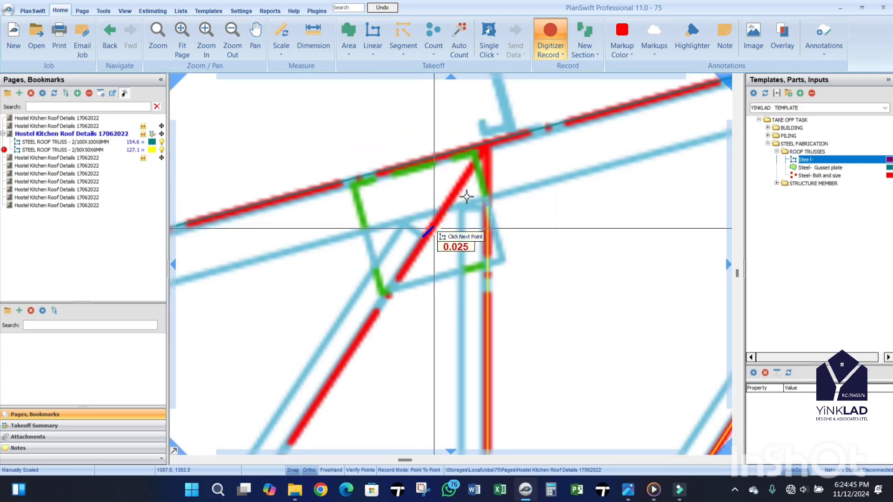
{"action": "scroll", "coordinate": [434, 228], "scroll_direction": "down", "scroll_amount": 3}
{"action": "scroll", "coordinate": [409, 289], "scroll_direction": "up", "scroll_amount": 4}
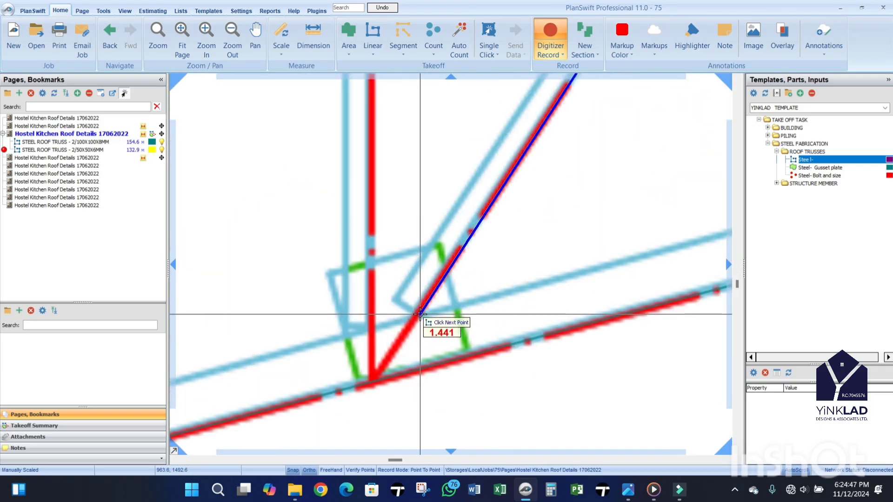
{"action": "left_click", "coordinate": [420, 314]}
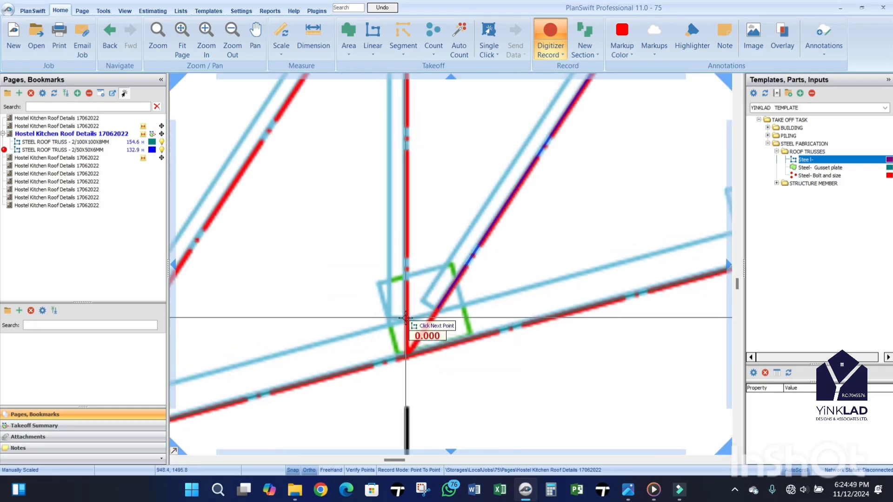
Step: Trace the fourteenth vertical, about 1.02 m long, and the diagonal from its upper gusset to the fifteenth vertical's foot, about 1.44 m long
{"action": "scroll", "coordinate": [406, 318], "scroll_direction": "down", "scroll_amount": 3}
{"action": "scroll", "coordinate": [409, 231], "scroll_direction": "up", "scroll_amount": 4}
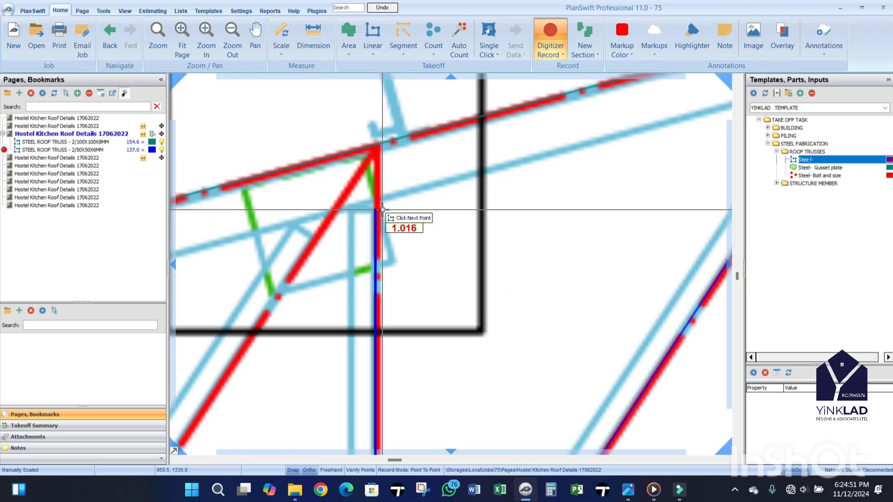
{"action": "left_click", "coordinate": [383, 210]}
{"action": "scroll", "coordinate": [405, 230], "scroll_direction": "down", "scroll_amount": 3}
{"action": "scroll", "coordinate": [455, 206], "scroll_direction": "up", "scroll_amount": 4}
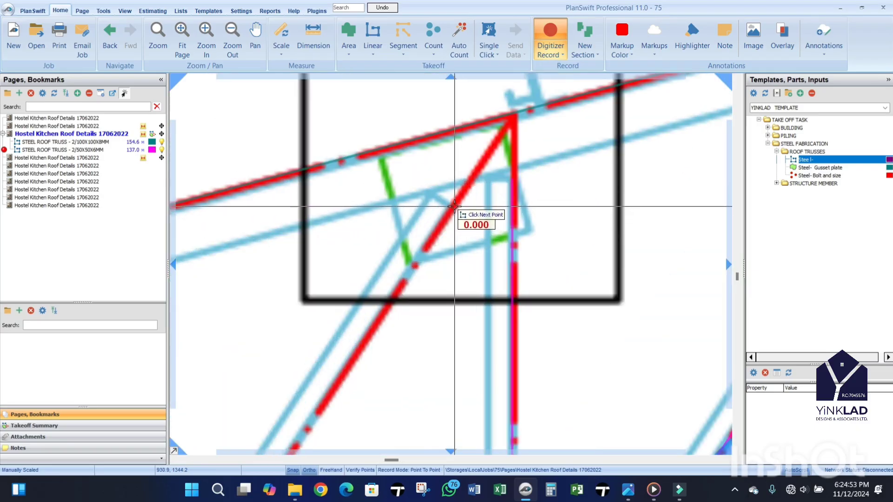
{"action": "scroll", "coordinate": [455, 206], "scroll_direction": "down", "scroll_amount": 3}
{"action": "scroll", "coordinate": [409, 302], "scroll_direction": "up", "scroll_amount": 4}
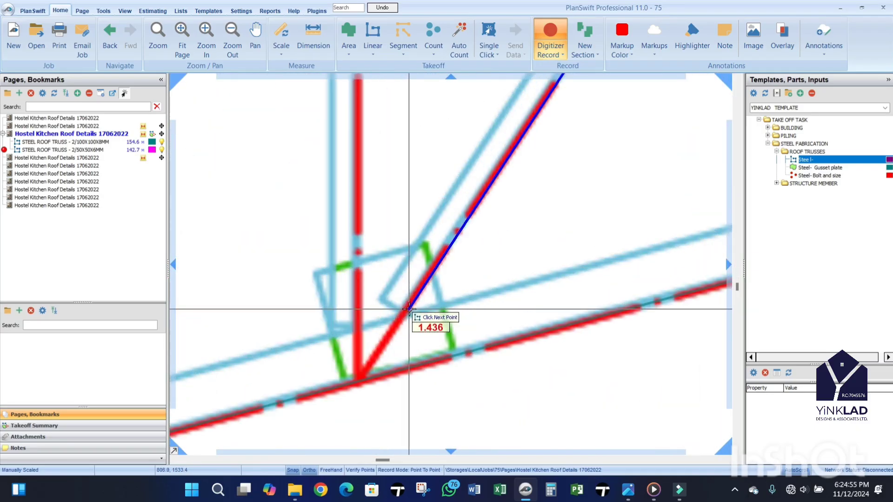
{"action": "left_click", "coordinate": [407, 309]}
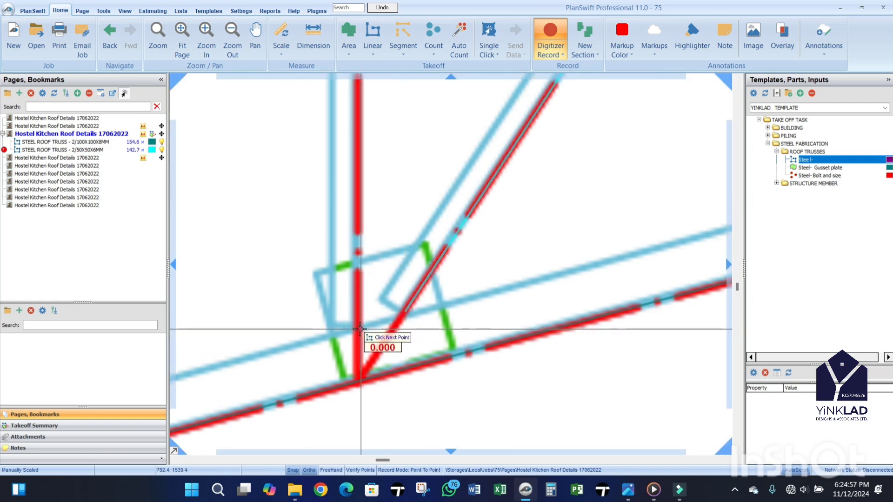
Step: Trace the fifteenth vertical, about 1 m long, and the diagonal from its upper gusset to the sixteenth vertical's foot, about 1.46 m long
{"action": "scroll", "coordinate": [367, 326], "scroll_direction": "down", "scroll_amount": 3}
{"action": "scroll", "coordinate": [396, 192], "scroll_direction": "up", "scroll_amount": 3}
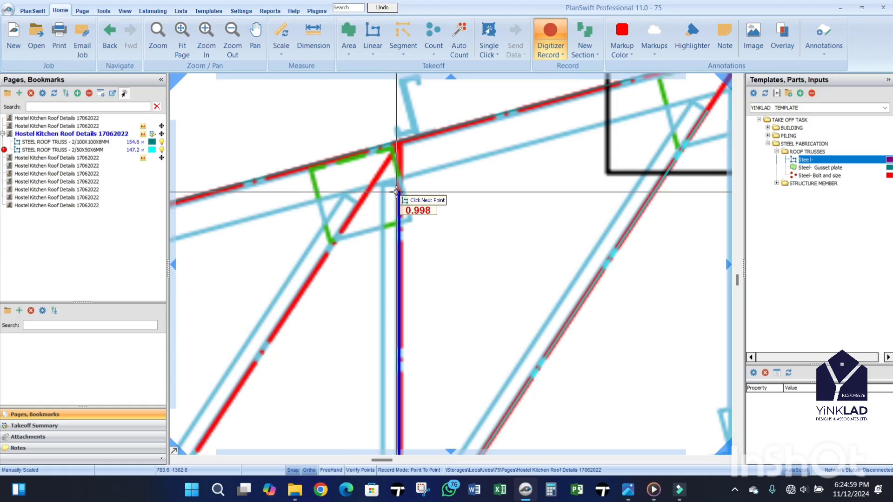
{"action": "left_click", "coordinate": [397, 193]}
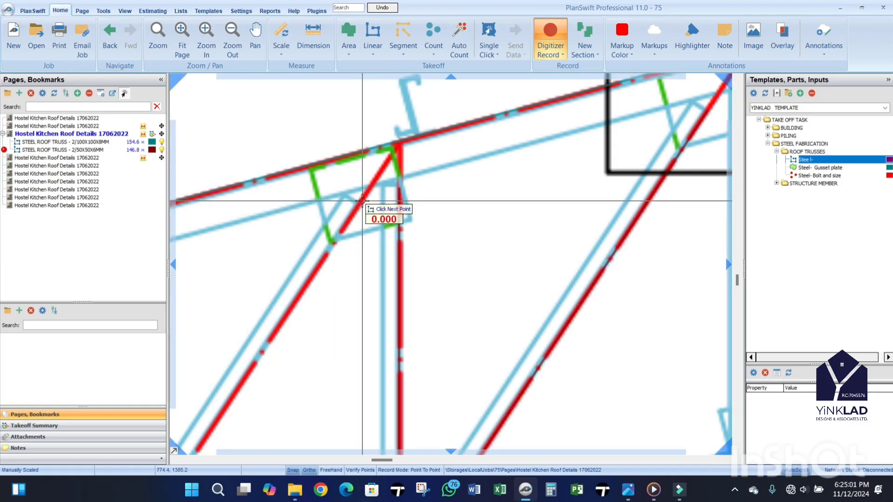
{"action": "scroll", "coordinate": [481, 183], "scroll_direction": "down", "scroll_amount": 3}
{"action": "scroll", "coordinate": [400, 233], "scroll_direction": "up", "scroll_amount": 3}
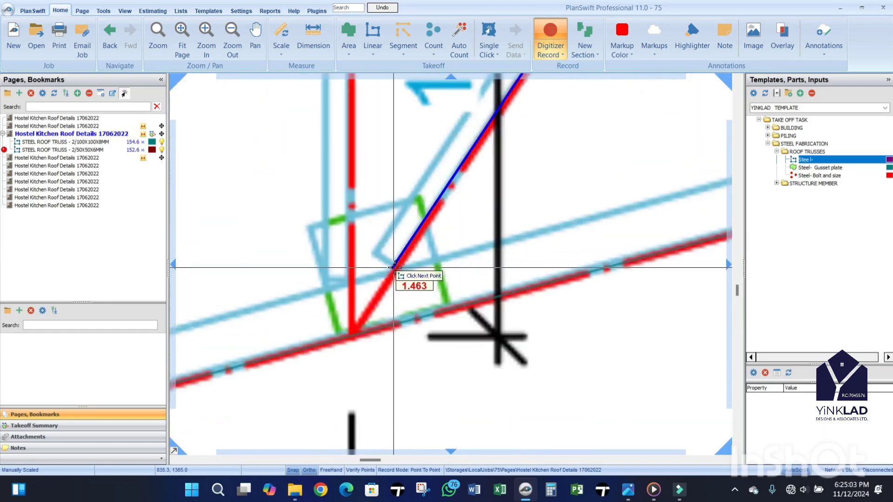
{"action": "left_click", "coordinate": [399, 272]}
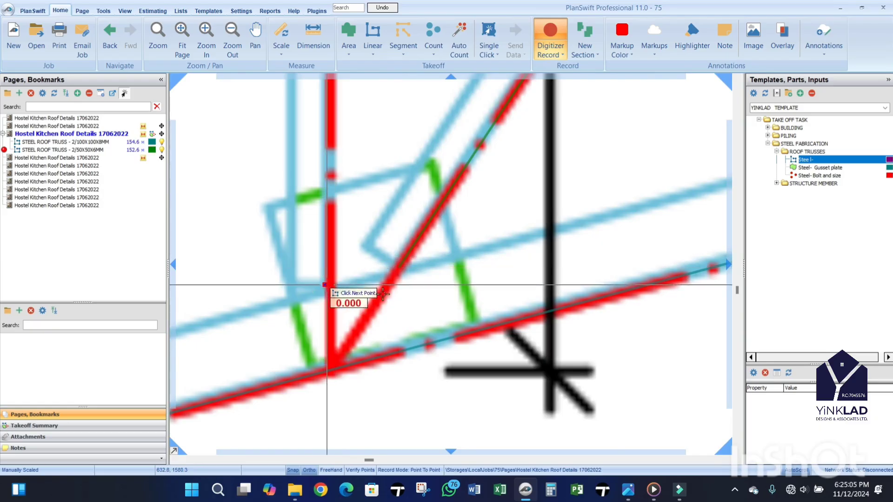
Step: Trace the sixteenth vertical, beside the 1250 dimension, from its foot up to the top chord's inner edge, about 1 m long
{"action": "scroll", "coordinate": [383, 293], "scroll_direction": "down", "scroll_amount": 3}
{"action": "scroll", "coordinate": [388, 182], "scroll_direction": "up", "scroll_amount": 3}
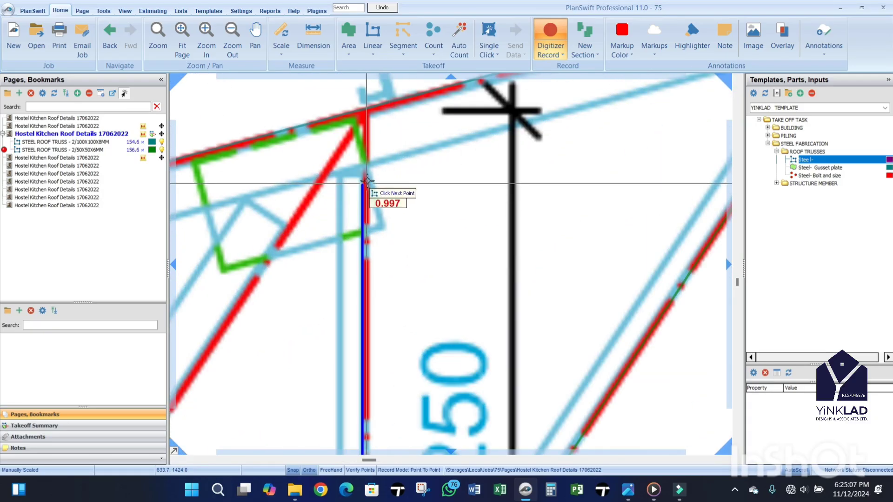
{"action": "left_click", "coordinate": [365, 181]}
Step: Examine the remaining verticals and diagonals between the 1250 dimension and the base plate at grid A
{"action": "scroll", "coordinate": [512, 205], "scroll_direction": "down", "scroll_amount": 3}
{"action": "scroll", "coordinate": [474, 202], "scroll_direction": "up", "scroll_amount": 3}
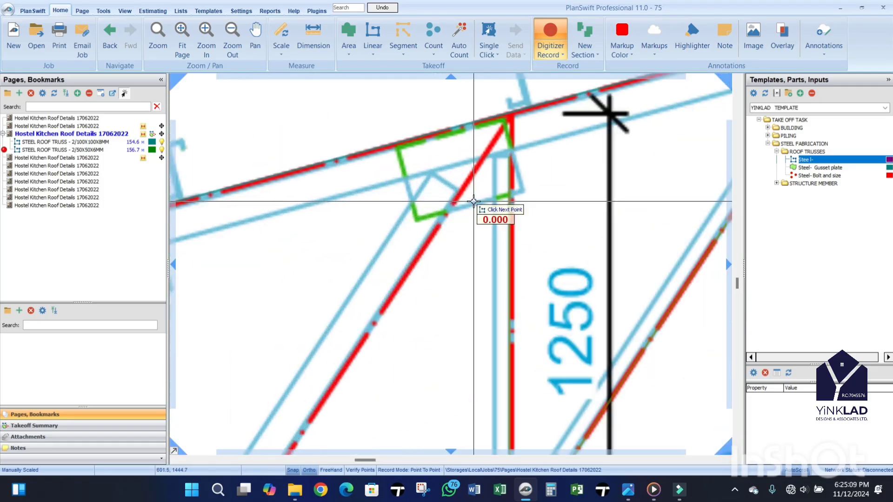
{"action": "scroll", "coordinate": [474, 202], "scroll_direction": "down", "scroll_amount": 3}
{"action": "left_click", "coordinate": [598, 203]}
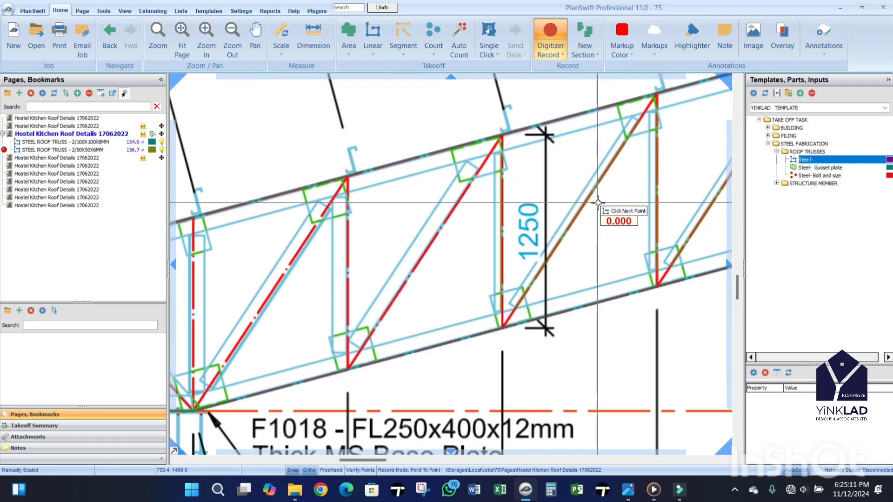
{"action": "scroll", "coordinate": [579, 209], "scroll_direction": "down", "scroll_amount": 3}
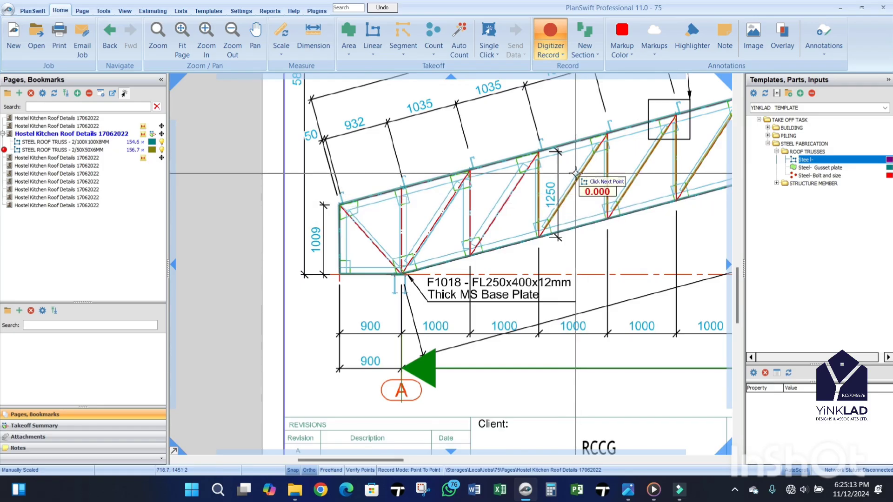
{"action": "scroll", "coordinate": [576, 173], "scroll_direction": "up", "scroll_amount": 2}
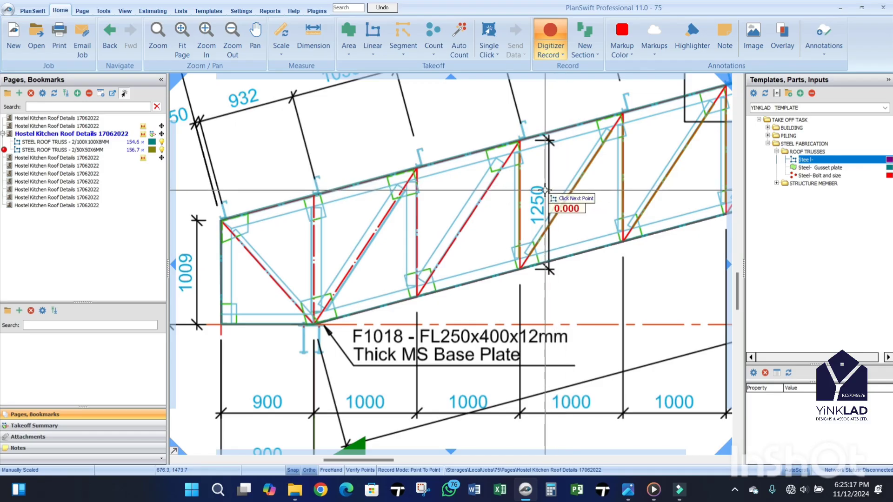
{"action": "scroll", "coordinate": [545, 190], "scroll_direction": "up", "scroll_amount": 2}
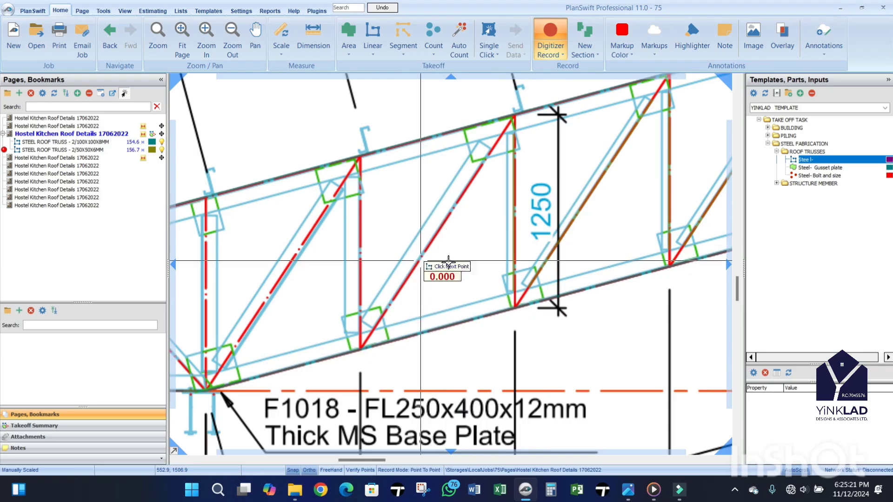
{"action": "scroll", "coordinate": [475, 253], "scroll_direction": "down", "scroll_amount": 2}
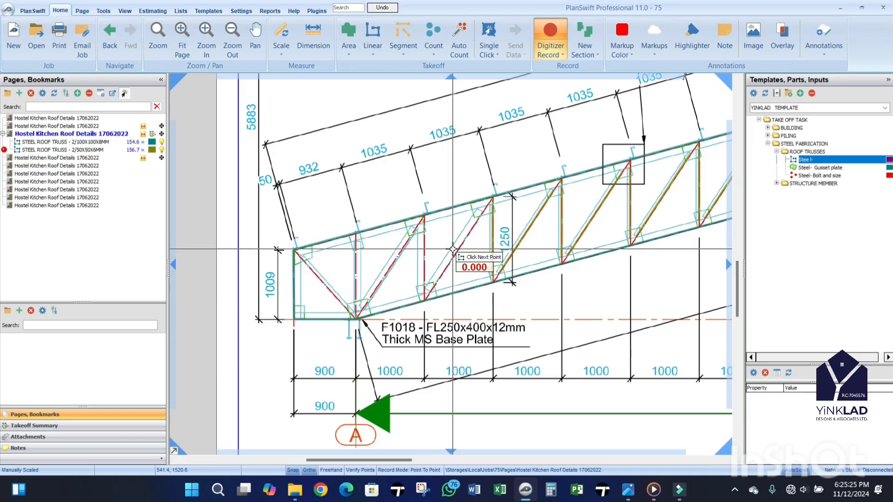
{"action": "scroll", "coordinate": [488, 239], "scroll_direction": "up", "scroll_amount": 2}
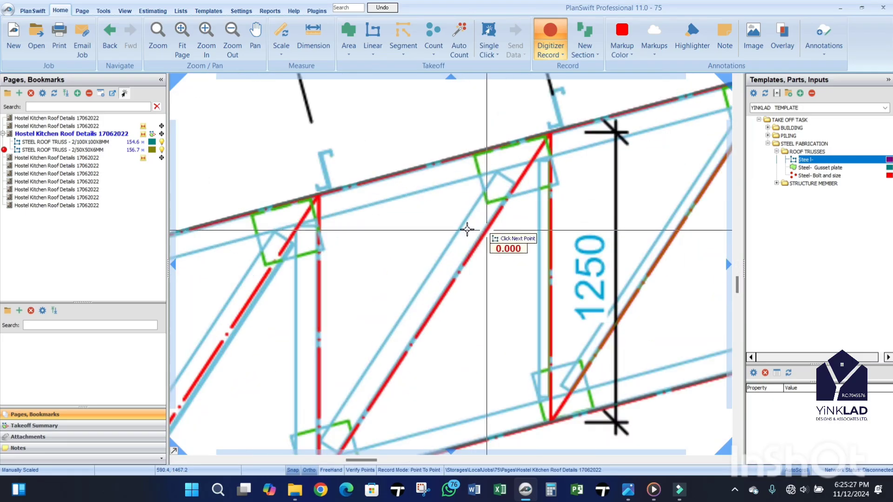
{"action": "scroll", "coordinate": [491, 238], "scroll_direction": "down", "scroll_amount": 1}
{"action": "scroll", "coordinate": [491, 237], "scroll_direction": "up", "scroll_amount": 2}
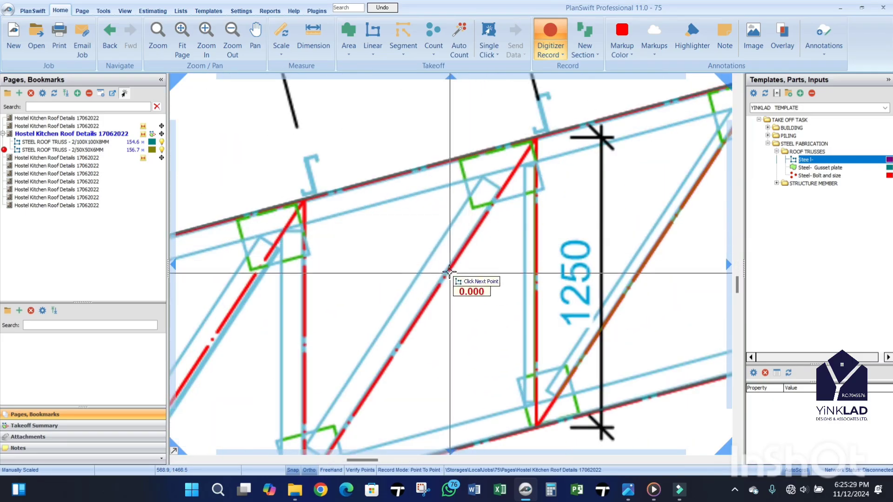
{"action": "scroll", "coordinate": [451, 247], "scroll_direction": "down", "scroll_amount": 2}
{"action": "scroll", "coordinate": [455, 240], "scroll_direction": "up", "scroll_amount": 1}
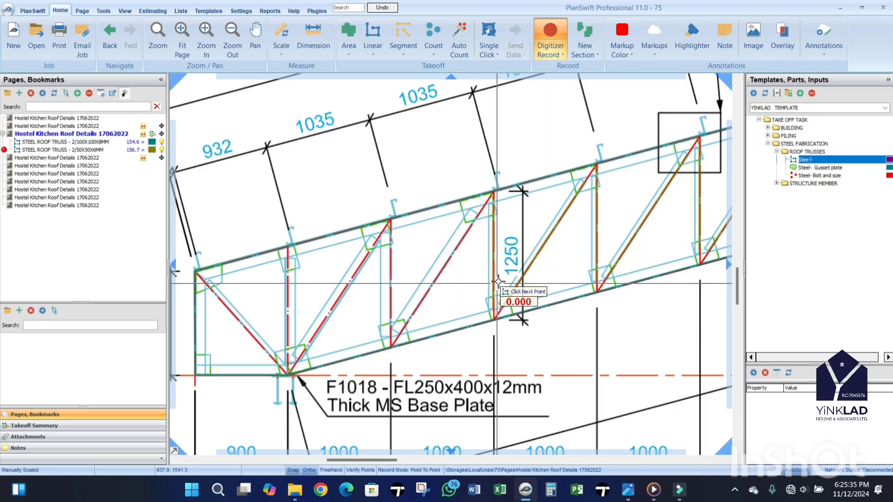
Step: Stop recording the 2/50x50x6mm steel roof truss takeoff
{"action": "key", "text": "Escape"}
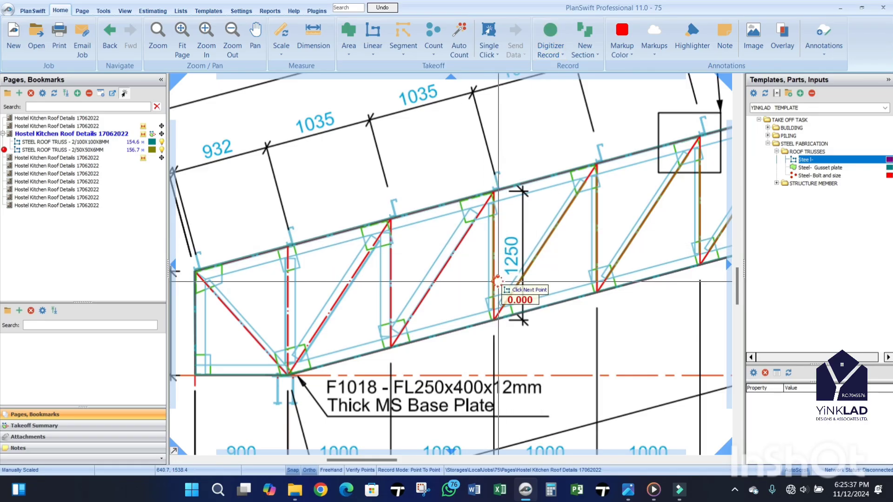
{"action": "scroll", "coordinate": [442, 272], "scroll_direction": "up", "scroll_amount": 3}
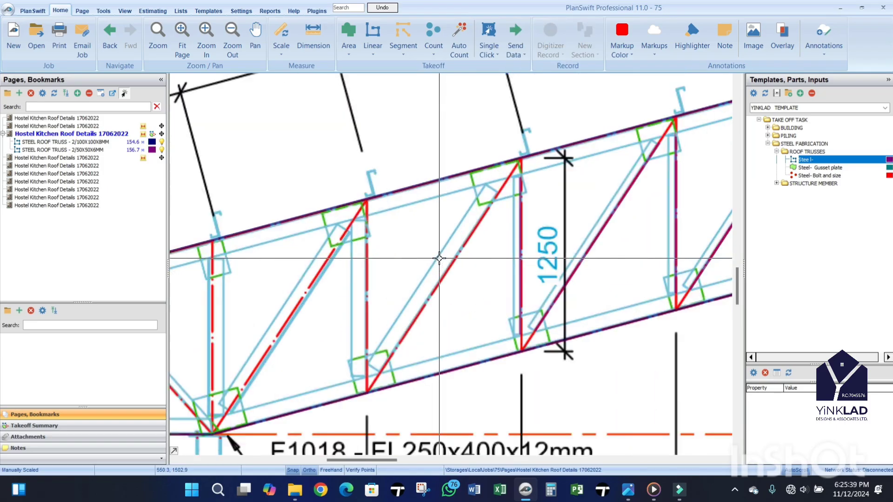
{"action": "scroll", "coordinate": [563, 261], "scroll_direction": "down", "scroll_amount": 1}
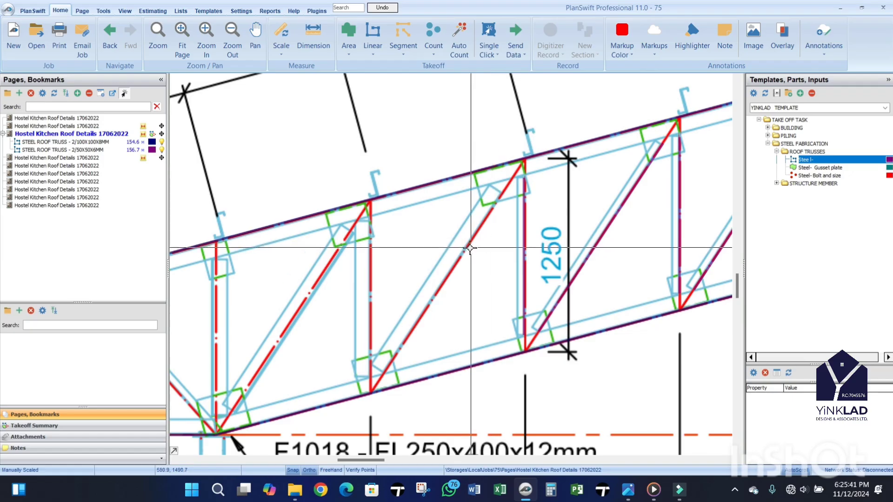
{"action": "scroll", "coordinate": [467, 248], "scroll_direction": "down", "scroll_amount": 2}
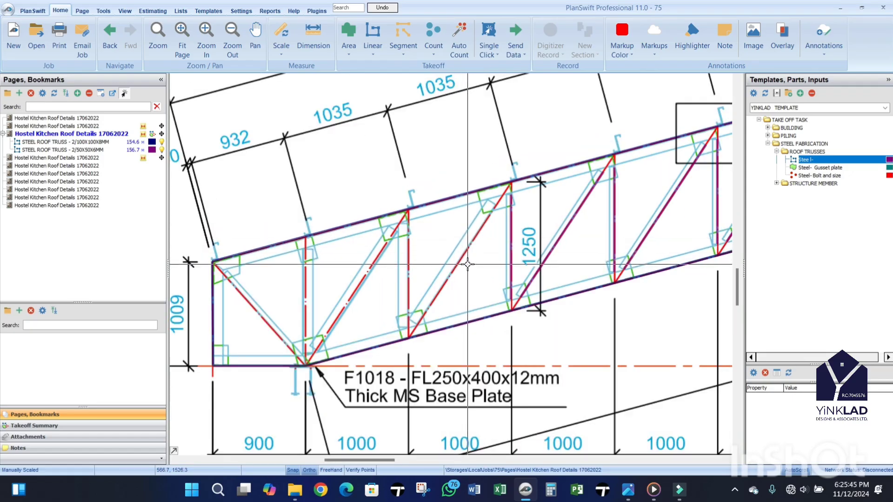
Step: Examine the untraced diagonals and verticals of the truss between the 1250 dimension and the F1018 base plate at grid A
{"action": "scroll", "coordinate": [468, 240], "scroll_direction": "down", "scroll_amount": 2}
{"action": "scroll", "coordinate": [470, 262], "scroll_direction": "up", "scroll_amount": 3}
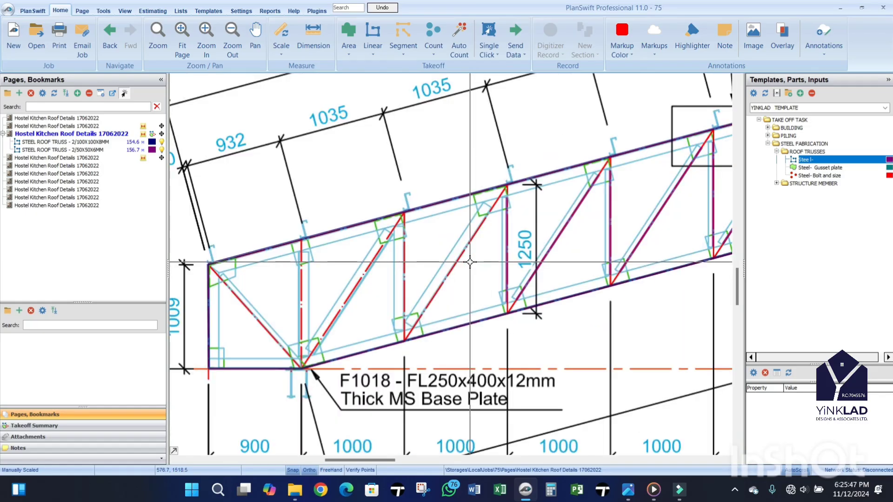
{"action": "scroll", "coordinate": [448, 260], "scroll_direction": "up", "scroll_amount": 3}
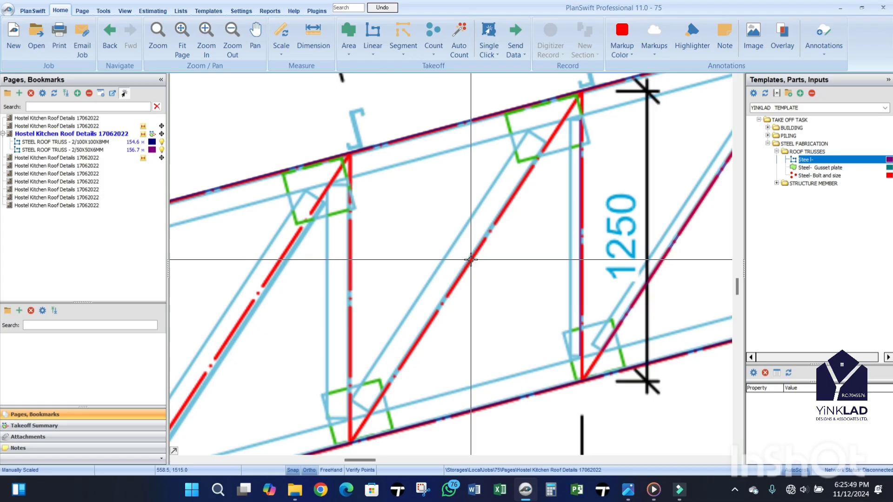
{"action": "scroll", "coordinate": [481, 257], "scroll_direction": "down", "scroll_amount": 2}
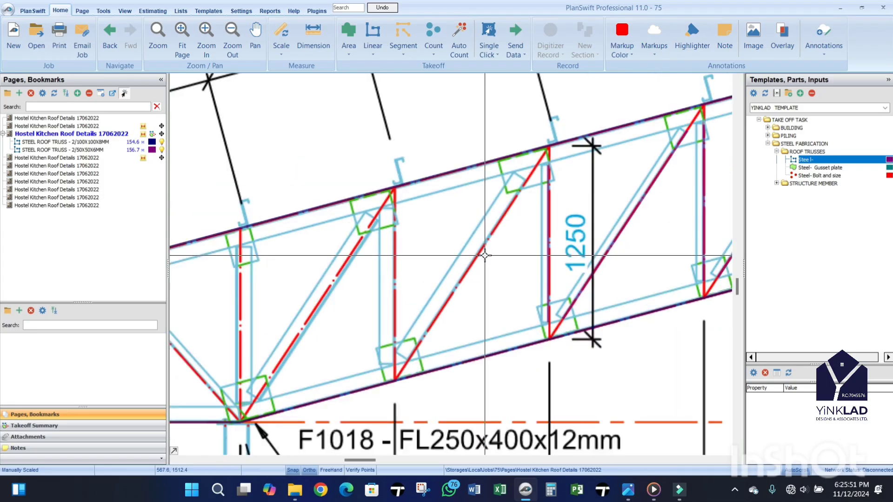
{"action": "scroll", "coordinate": [479, 249], "scroll_direction": "up", "scroll_amount": 1}
{"action": "scroll", "coordinate": [480, 246], "scroll_direction": "down", "scroll_amount": 2}
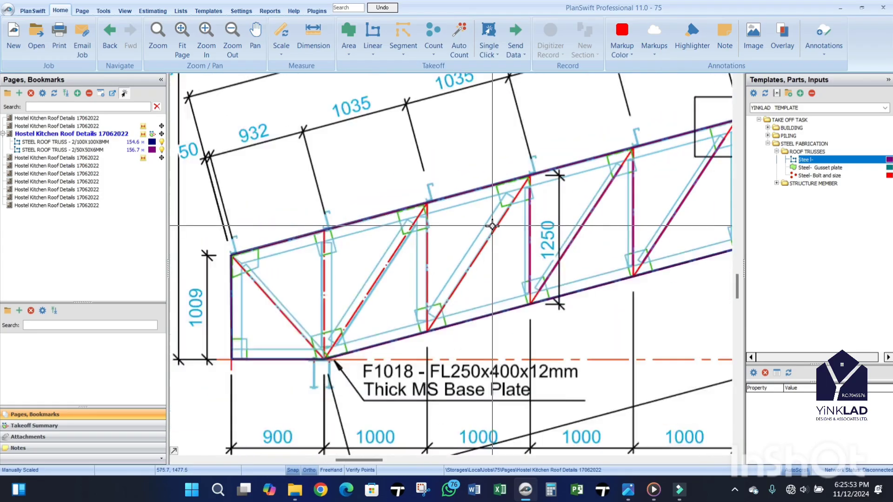
{"action": "scroll", "coordinate": [485, 240], "scroll_direction": "up", "scroll_amount": 1}
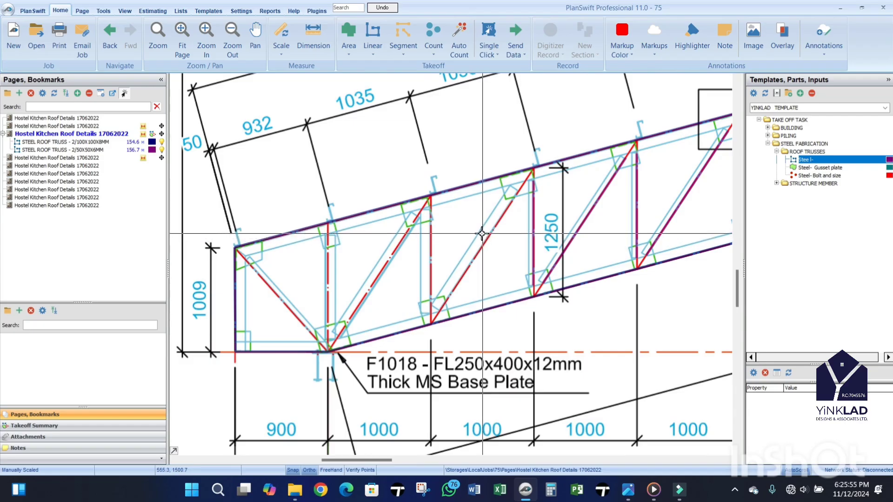
{"action": "scroll", "coordinate": [479, 236], "scroll_direction": "up", "scroll_amount": 1}
{"action": "scroll", "coordinate": [482, 236], "scroll_direction": "down", "scroll_amount": 2}
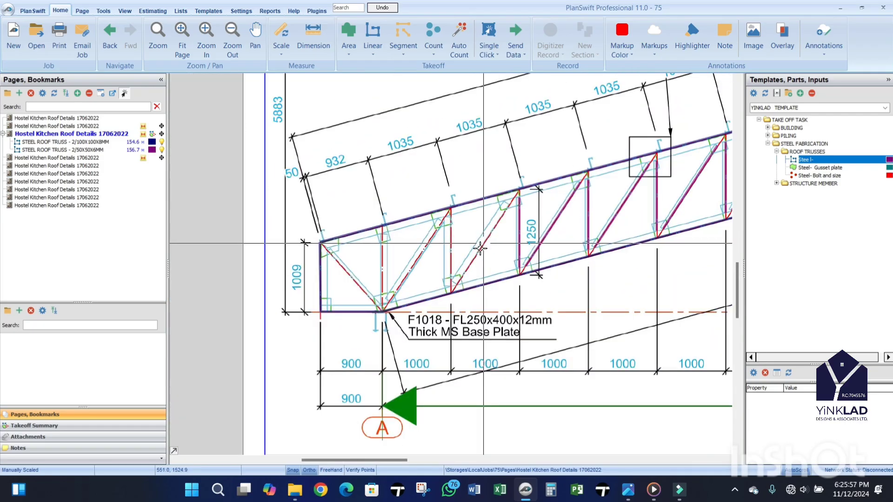
Step: Switch to the photo viewer and examine the upright fabricated trusses in 1731431824800.jpg, both close up and as a whole
{"action": "left_click", "coordinate": [628, 491]}
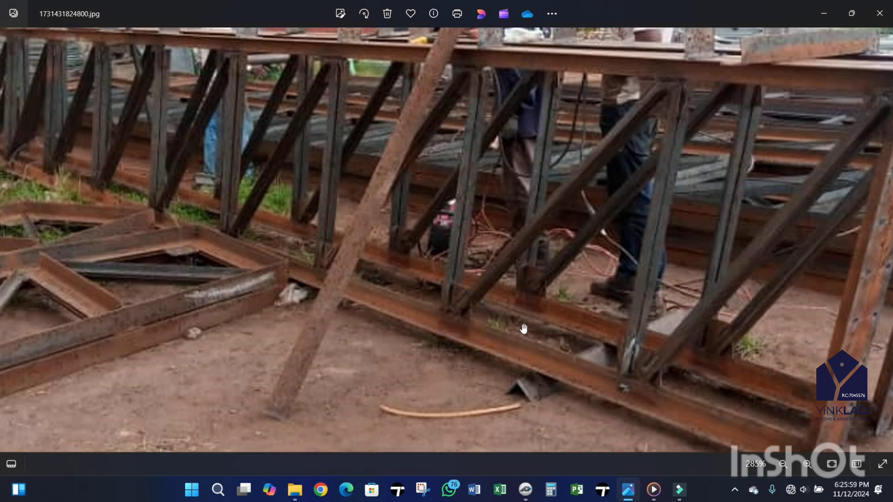
{"action": "scroll", "coordinate": [546, 273], "scroll_direction": "down", "scroll_amount": 2}
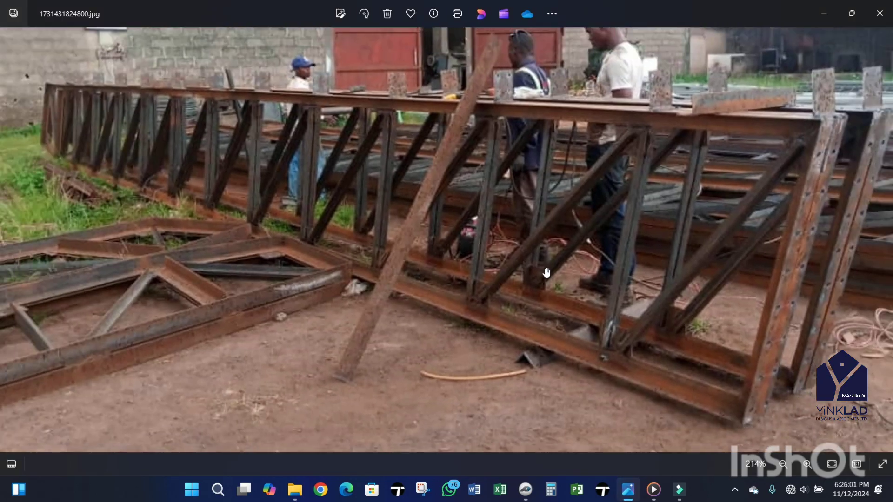
{"action": "scroll", "coordinate": [547, 273], "scroll_direction": "down", "scroll_amount": 3}
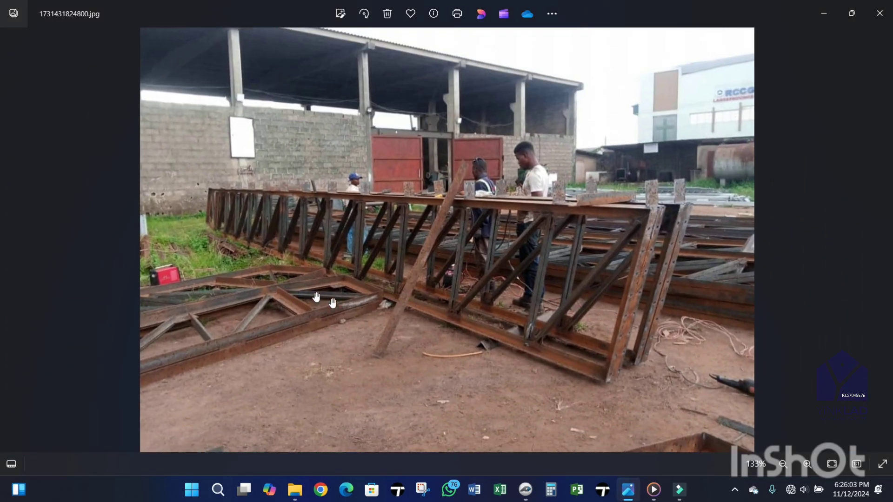
{"action": "scroll", "coordinate": [120, 267], "scroll_direction": "up", "scroll_amount": 1}
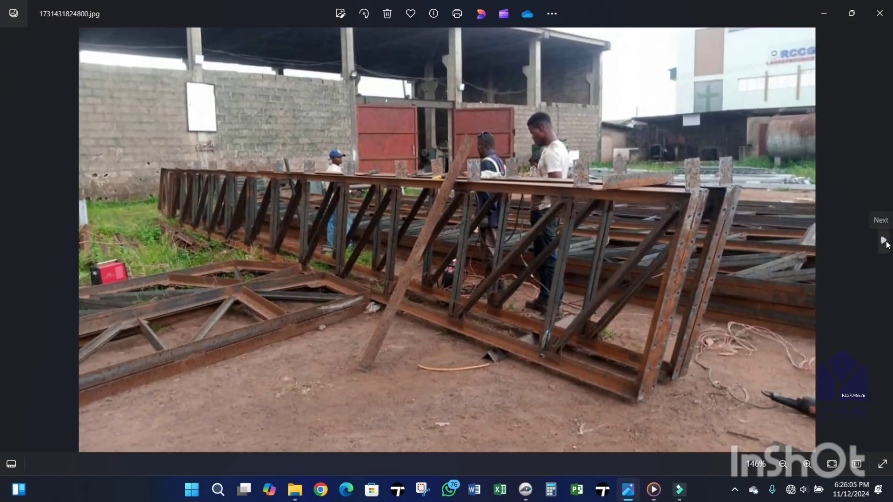
Step: Go forward to photo 1731431824838.jpg and inspect the double-angle chord and web members at the truss's end panels close up
{"action": "left_click", "coordinate": [883, 241]}
{"action": "left_click", "coordinate": [883, 241]}
{"action": "left_click", "coordinate": [883, 241]}
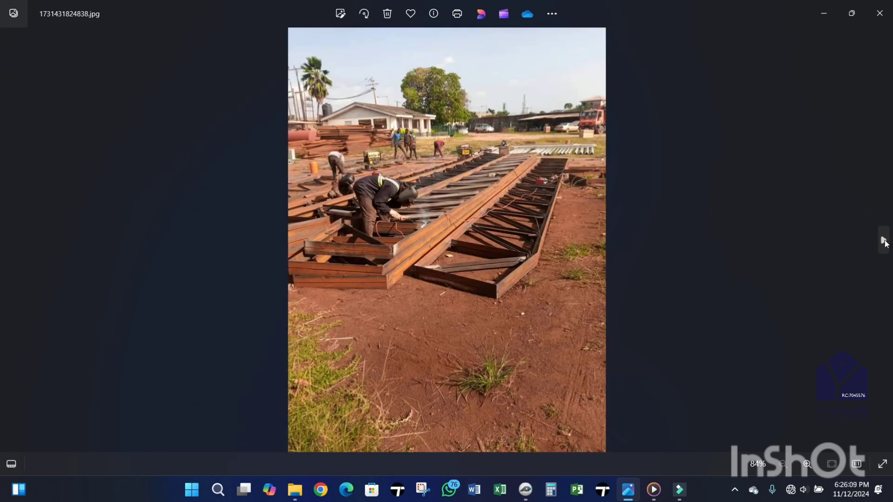
{"action": "scroll", "coordinate": [574, 249], "scroll_direction": "up", "scroll_amount": 4}
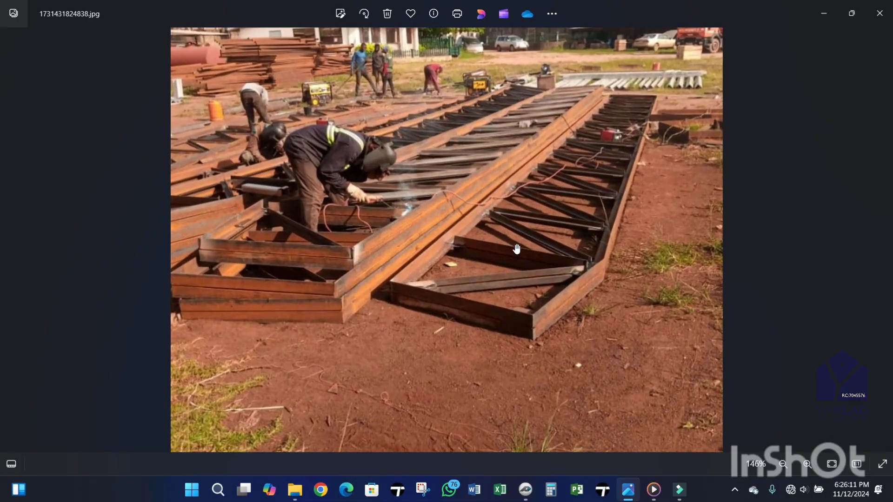
{"action": "scroll", "coordinate": [610, 245], "scroll_direction": "up", "scroll_amount": 1}
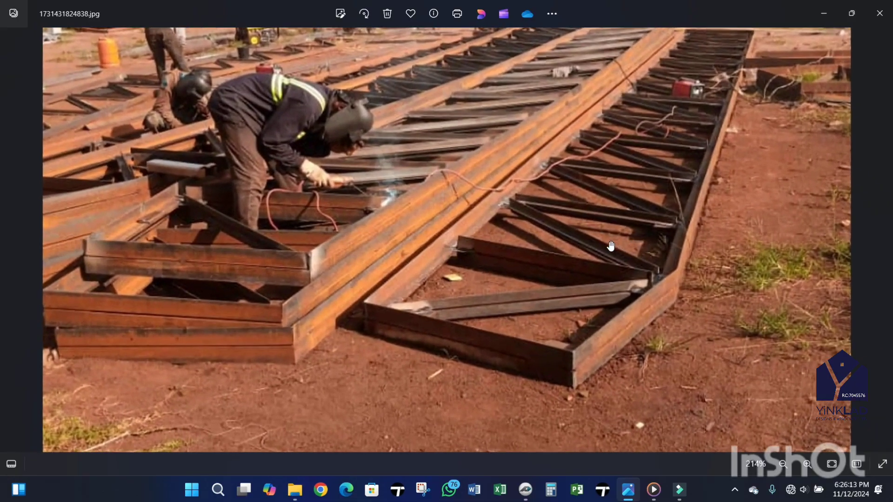
{"action": "scroll", "coordinate": [577, 269], "scroll_direction": "up", "scroll_amount": 1}
{"action": "scroll", "coordinate": [583, 254], "scroll_direction": "up", "scroll_amount": 2}
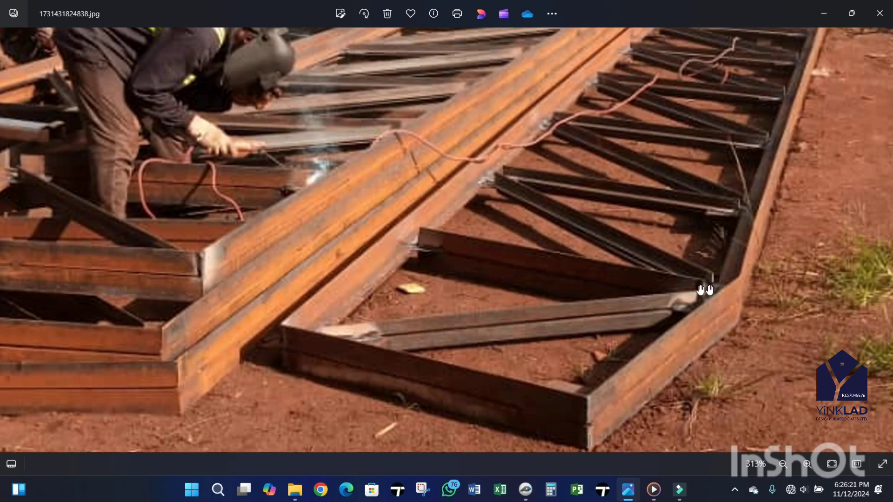
{"action": "scroll", "coordinate": [624, 255], "scroll_direction": "down", "scroll_amount": 4}
{"action": "scroll", "coordinate": [623, 255], "scroll_direction": "up", "scroll_amount": 2}
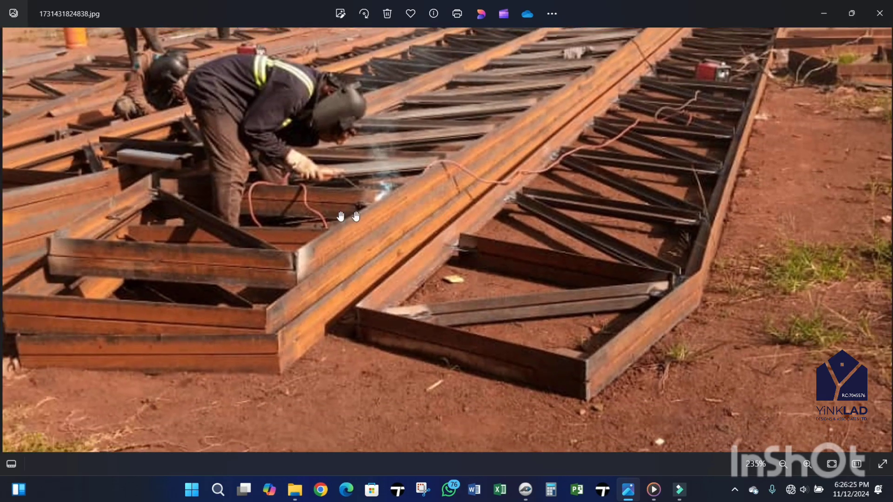
{"action": "scroll", "coordinate": [341, 210], "scroll_direction": "up", "scroll_amount": 3}
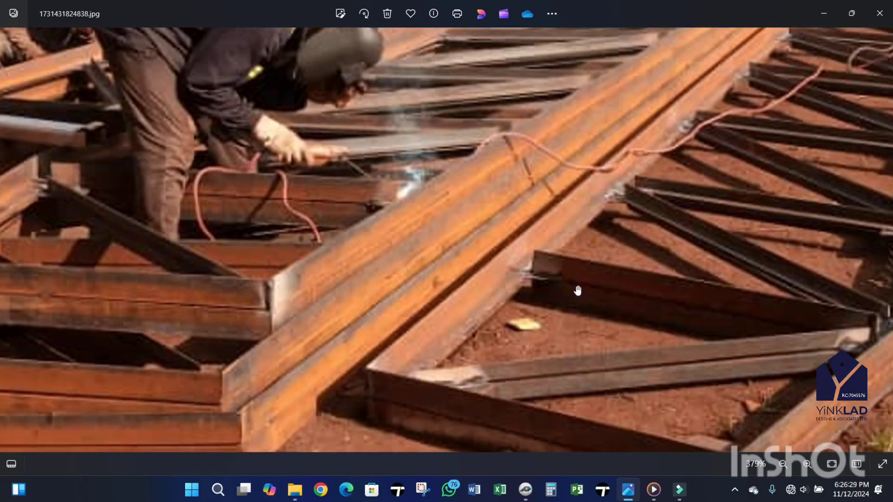
{"action": "scroll", "coordinate": [578, 291], "scroll_direction": "down", "scroll_amount": 2}
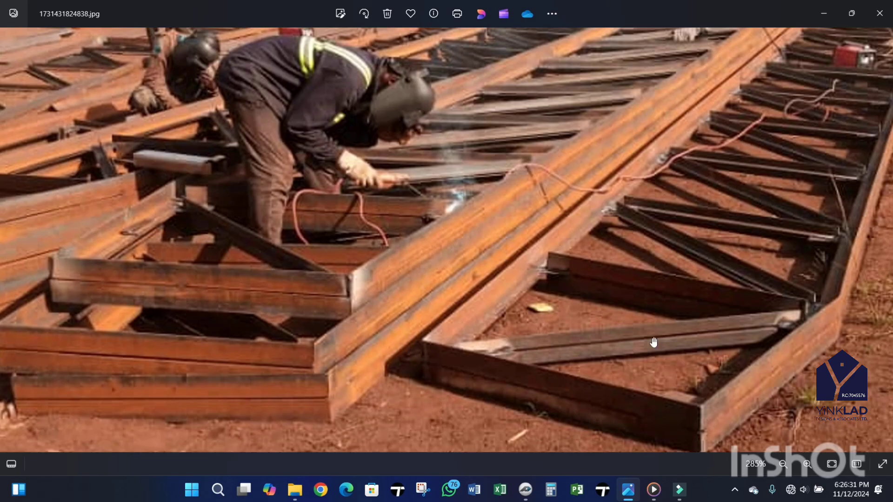
Step: View the gusset-plated trusses in 1731431824849.jpg, then browse back through the site photos to 1731431824800.jpg
{"action": "left_click", "coordinate": [884, 240]}
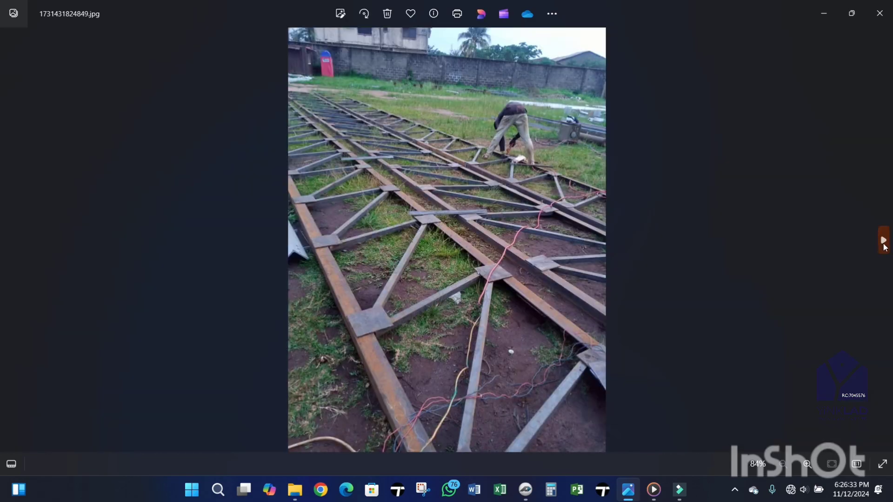
{"action": "left_click", "coordinate": [884, 244]}
{"action": "left_click", "coordinate": [10, 240]}
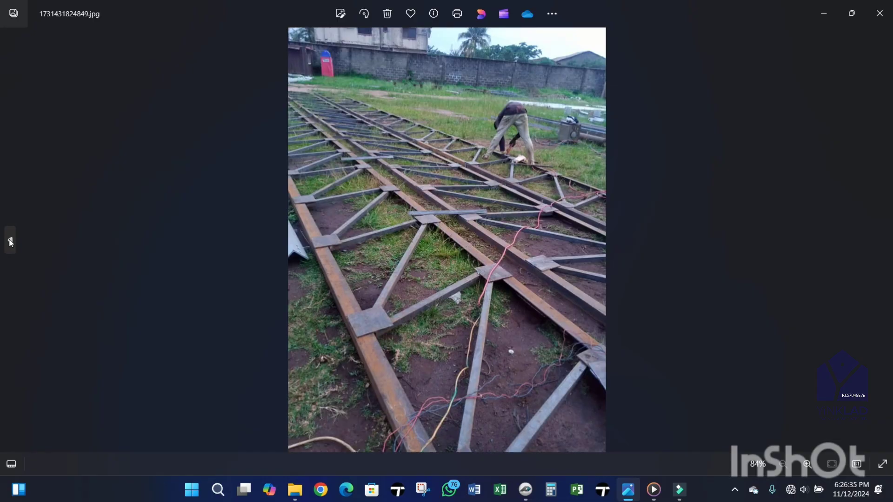
{"action": "left_click", "coordinate": [9, 241]}
{"action": "left_click", "coordinate": [9, 241]}
{"action": "left_click", "coordinate": [9, 241]}
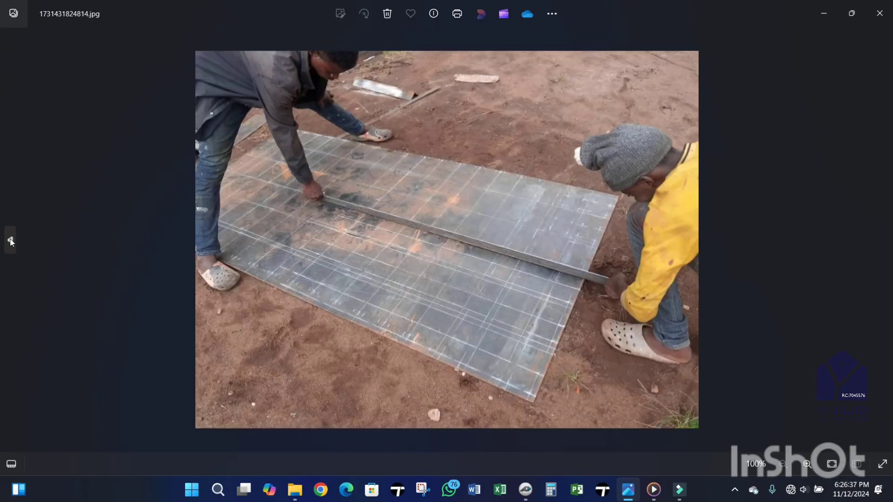
{"action": "left_click", "coordinate": [10, 241]}
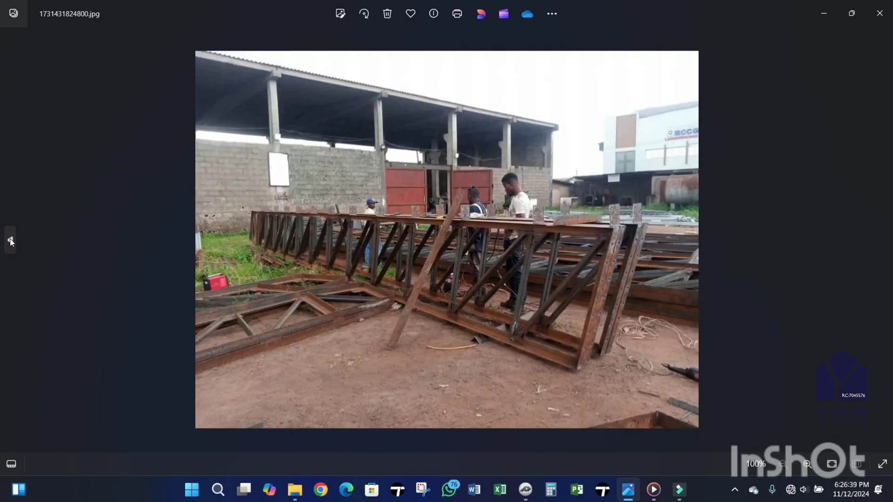
Step: Return to photo 1731431824838.jpg and compare the heavier first vertical with the lighter web members near the truss end
{"action": "left_click", "coordinate": [885, 240]}
{"action": "left_click", "coordinate": [885, 240]}
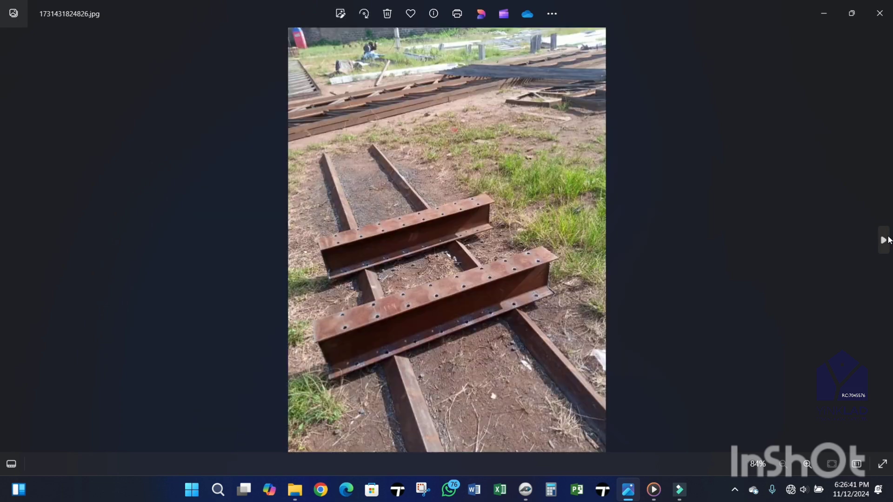
{"action": "left_click", "coordinate": [885, 240]}
{"action": "scroll", "coordinate": [555, 259], "scroll_direction": "up", "scroll_amount": 5}
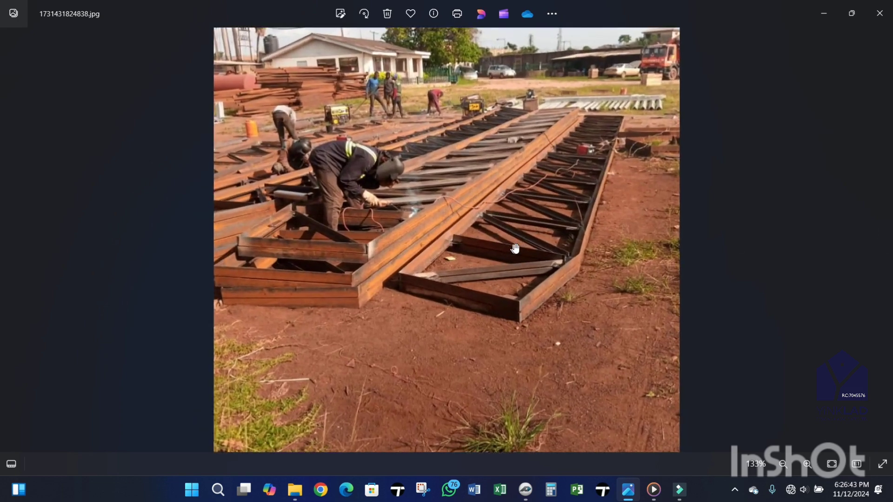
{"action": "scroll", "coordinate": [563, 263], "scroll_direction": "up", "scroll_amount": 4}
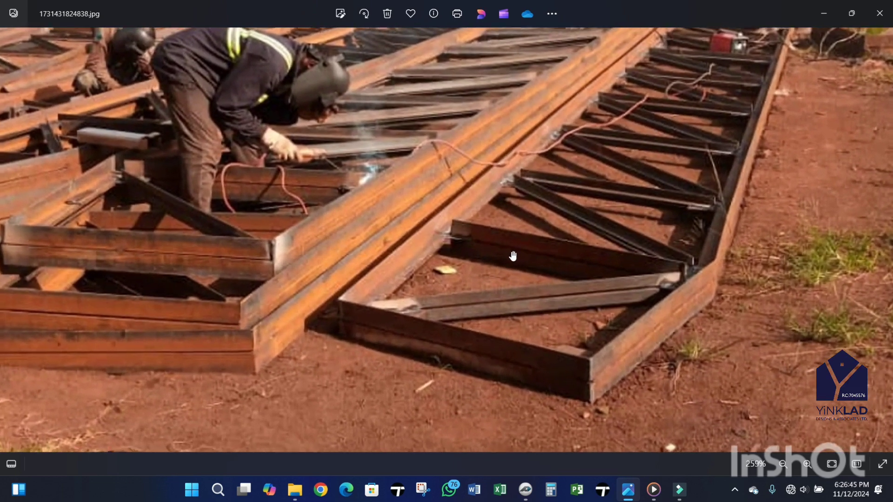
{"action": "scroll", "coordinate": [255, 170], "scroll_direction": "up", "scroll_amount": 4}
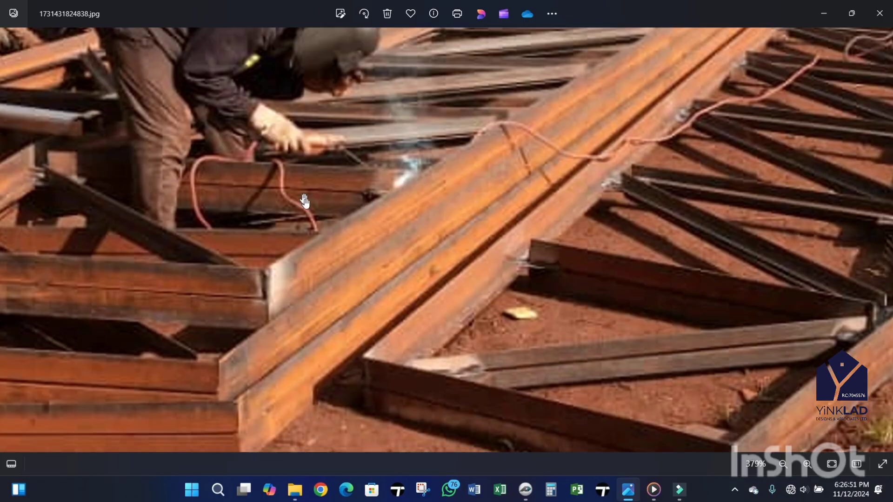
{"action": "scroll", "coordinate": [305, 201], "scroll_direction": "down", "scroll_amount": 2}
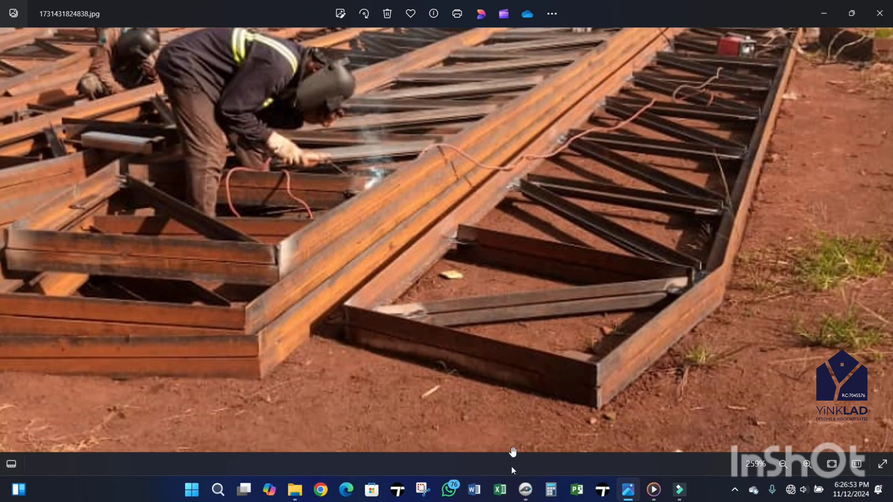
Step: Switch back to PlanSwift and examine the vertical above the base plate and its adjoining diagonals on the truss drawing
{"action": "left_click", "coordinate": [526, 490]}
{"action": "scroll", "coordinate": [386, 191], "scroll_direction": "up", "scroll_amount": 2}
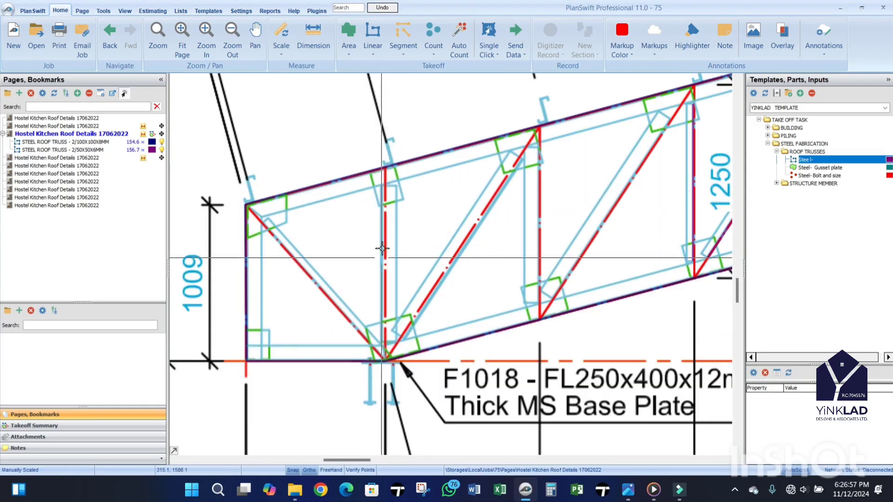
{"action": "scroll", "coordinate": [394, 196], "scroll_direction": "down", "scroll_amount": 2}
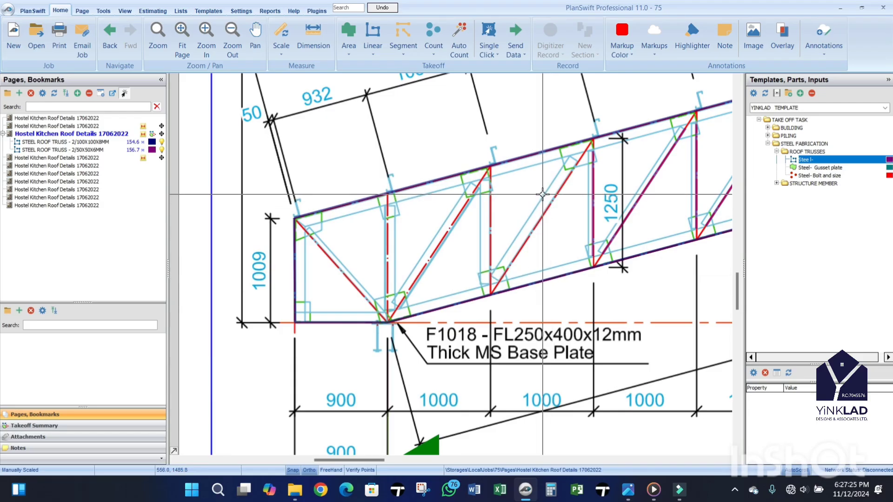
{"action": "scroll", "coordinate": [543, 194], "scroll_direction": "up", "scroll_amount": 1}
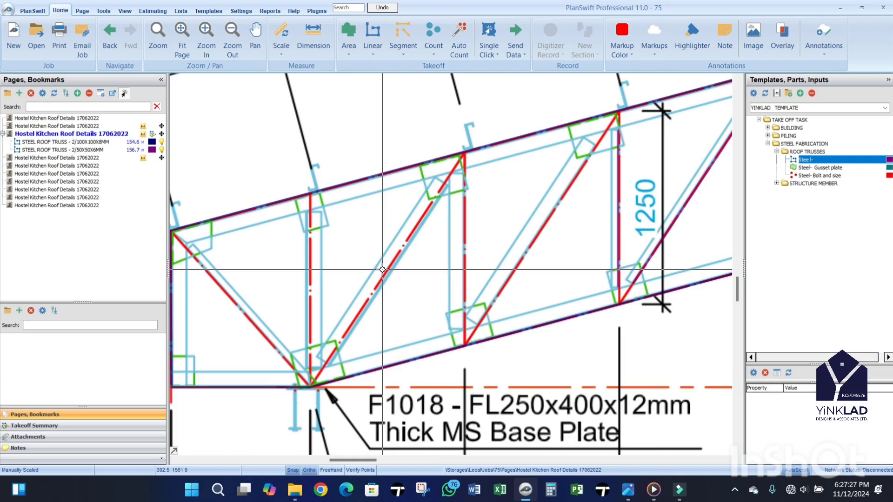
Step: Trace the truss's end-panel diagonal down to the base plate node as a 2/50X50X6MM steel roof truss section, about 1.2 m long
{"action": "scroll", "coordinate": [382, 269], "scroll_direction": "down", "scroll_amount": 1}
{"action": "scroll", "coordinate": [446, 241], "scroll_direction": "up", "scroll_amount": 1}
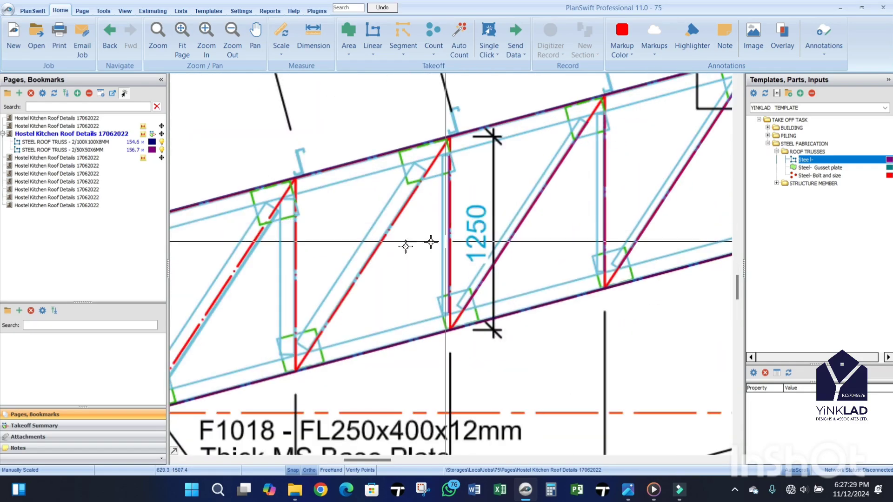
{"action": "scroll", "coordinate": [446, 241], "scroll_direction": "down", "scroll_amount": 2}
{"action": "scroll", "coordinate": [389, 235], "scroll_direction": "up", "scroll_amount": 2}
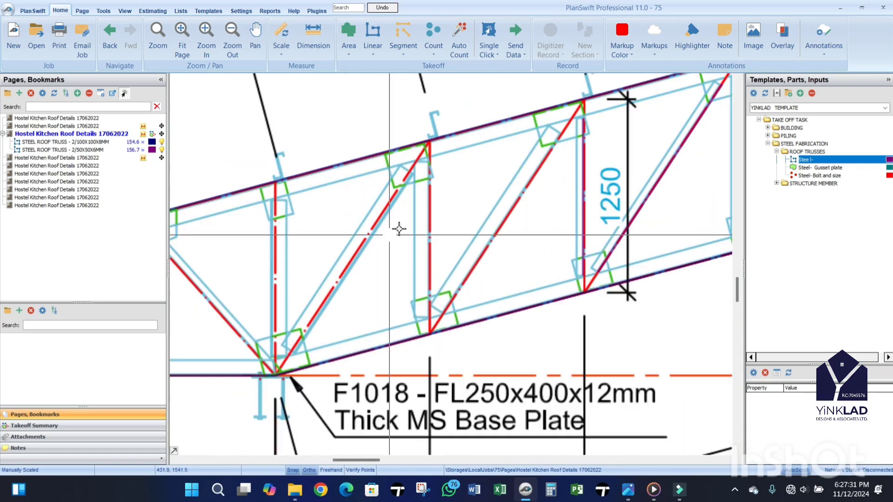
{"action": "scroll", "coordinate": [399, 229], "scroll_direction": "down", "scroll_amount": 1}
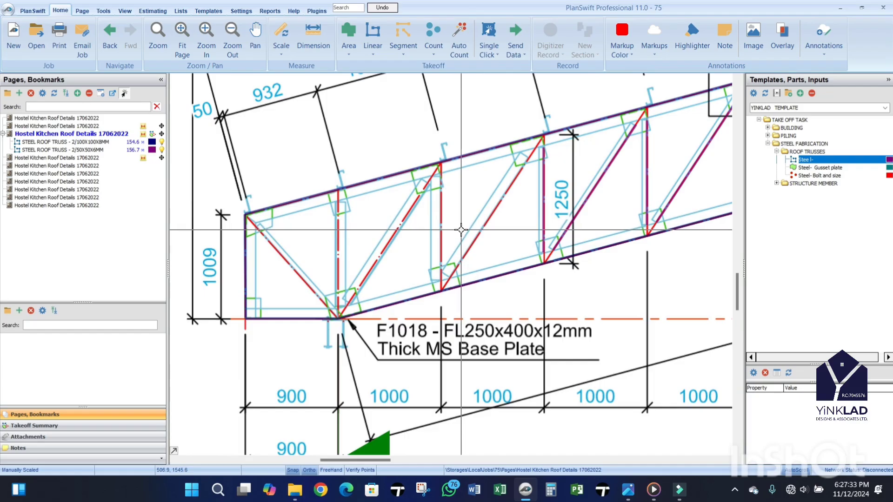
{"action": "scroll", "coordinate": [417, 206], "scroll_direction": "up", "scroll_amount": 1}
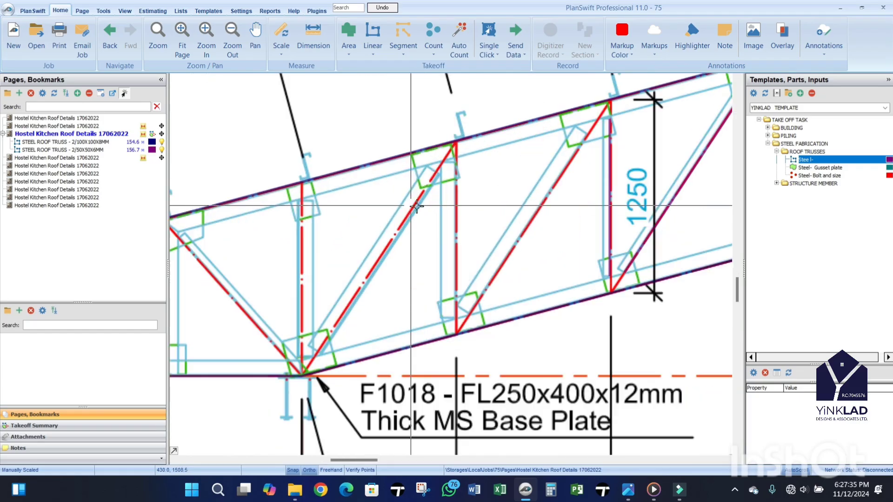
{"action": "scroll", "coordinate": [494, 221], "scroll_direction": "down", "scroll_amount": 1}
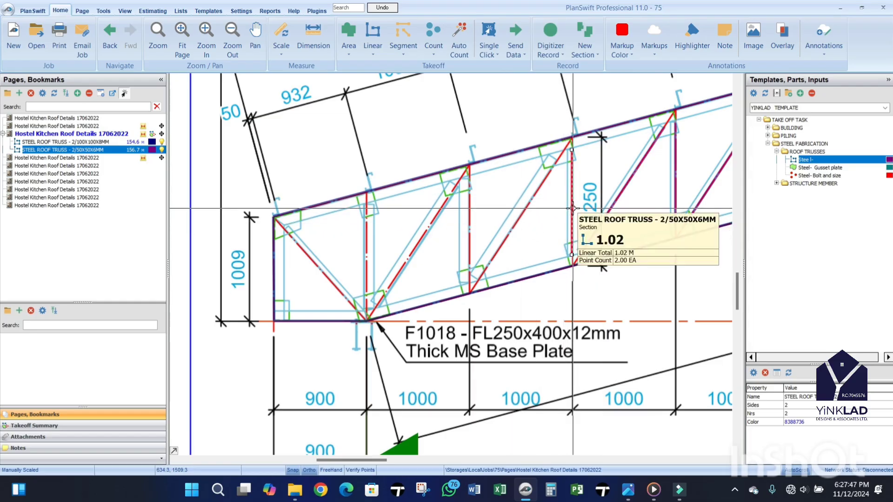
{"action": "left_click", "coordinate": [572, 210]}
{"action": "scroll", "coordinate": [300, 236], "scroll_direction": "up", "scroll_amount": 3}
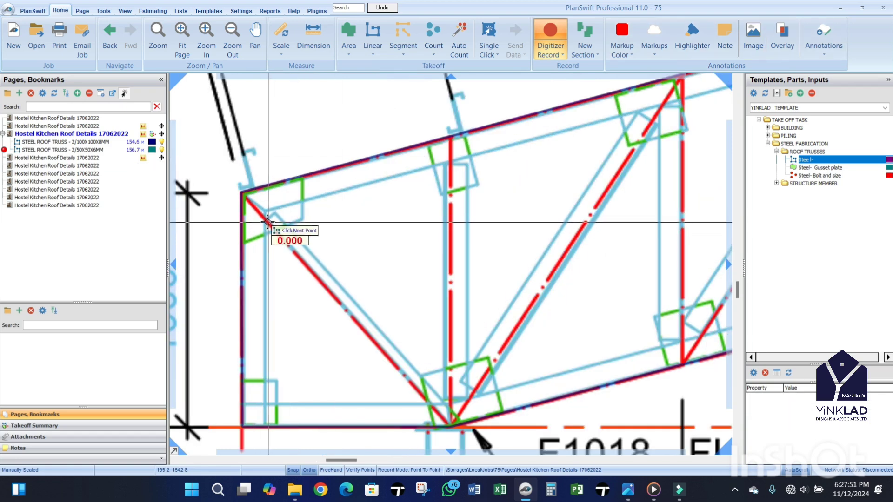
{"action": "scroll", "coordinate": [275, 233], "scroll_direction": "down", "scroll_amount": 3}
{"action": "scroll", "coordinate": [304, 278], "scroll_direction": "up", "scroll_amount": 4}
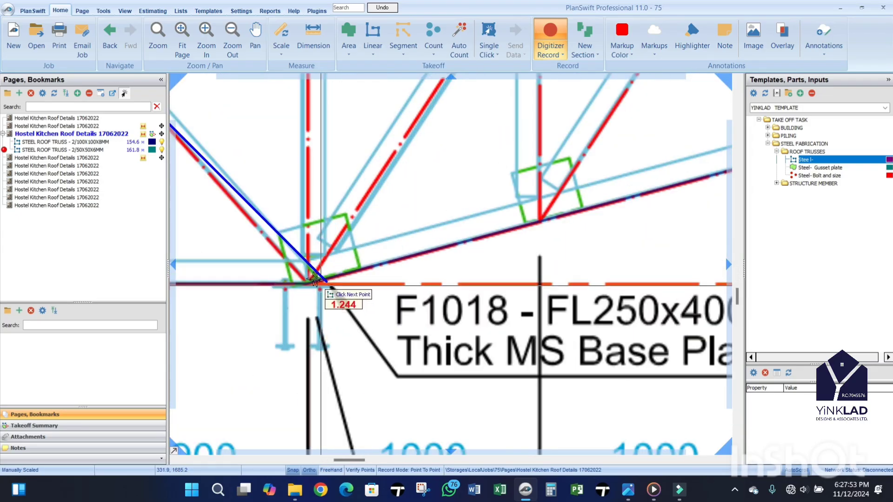
{"action": "left_click", "coordinate": [305, 278]}
{"action": "scroll", "coordinate": [326, 297], "scroll_direction": "down", "scroll_amount": 1}
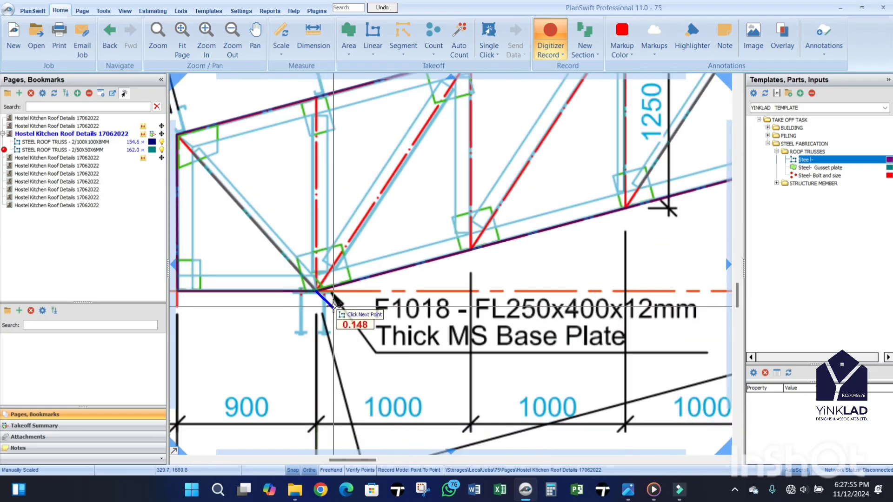
{"action": "key", "text": "Escape"}
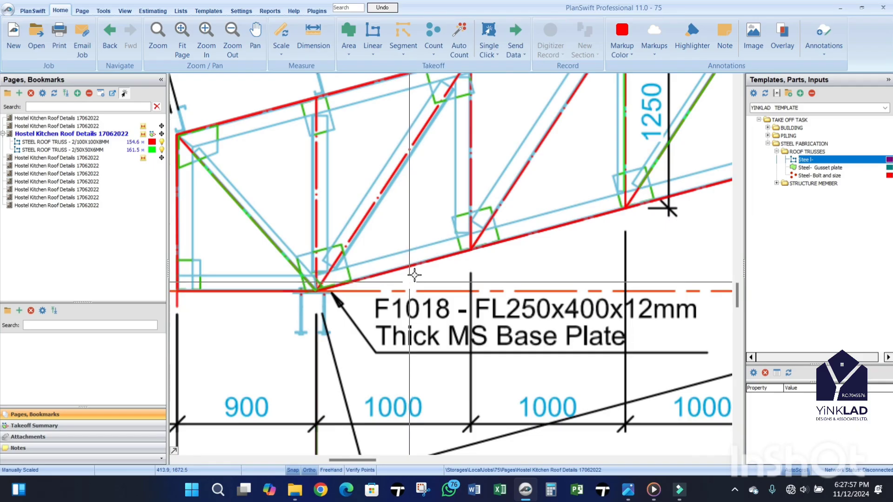
Step: Record a 2/100X100X8MM steel roof truss section about 1.4 m long along the diagonal of the third panel
{"action": "scroll", "coordinate": [455, 226], "scroll_direction": "down", "scroll_amount": 3}
{"action": "scroll", "coordinate": [445, 233], "scroll_direction": "up", "scroll_amount": 2}
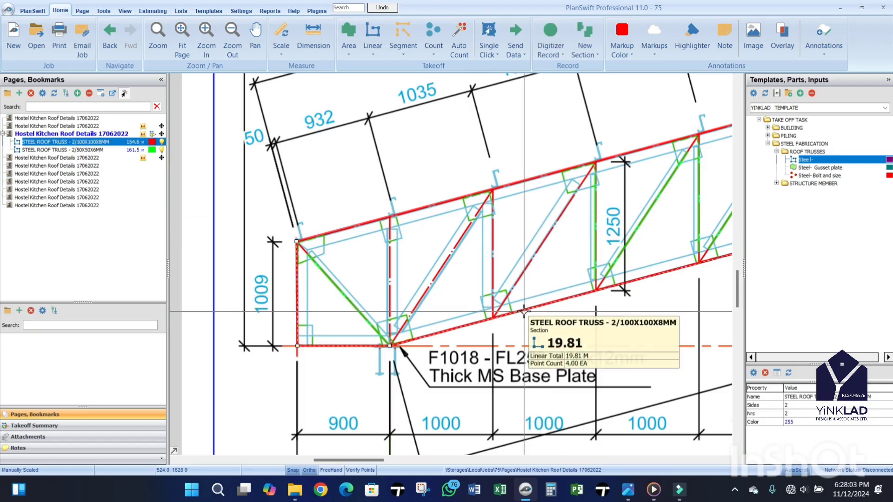
{"action": "left_click", "coordinate": [527, 310]}
{"action": "scroll", "coordinate": [526, 310], "scroll_direction": "up", "scroll_amount": 5}
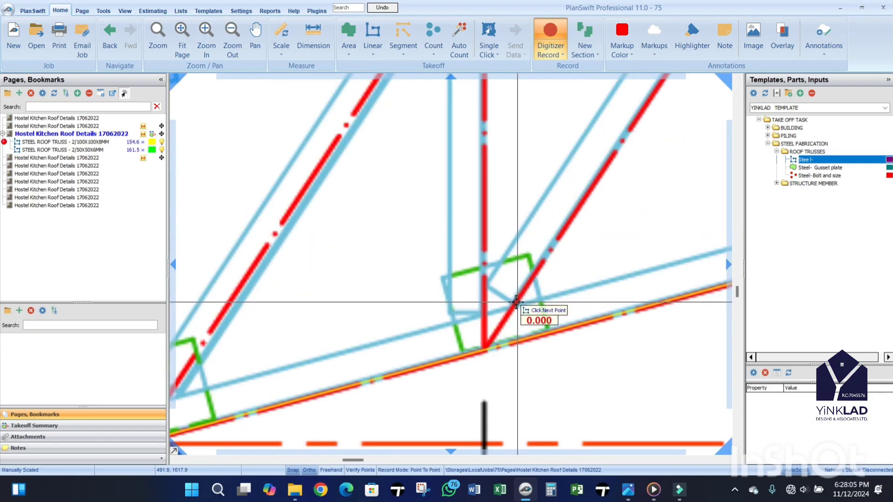
{"action": "scroll", "coordinate": [513, 302], "scroll_direction": "down", "scroll_amount": 5}
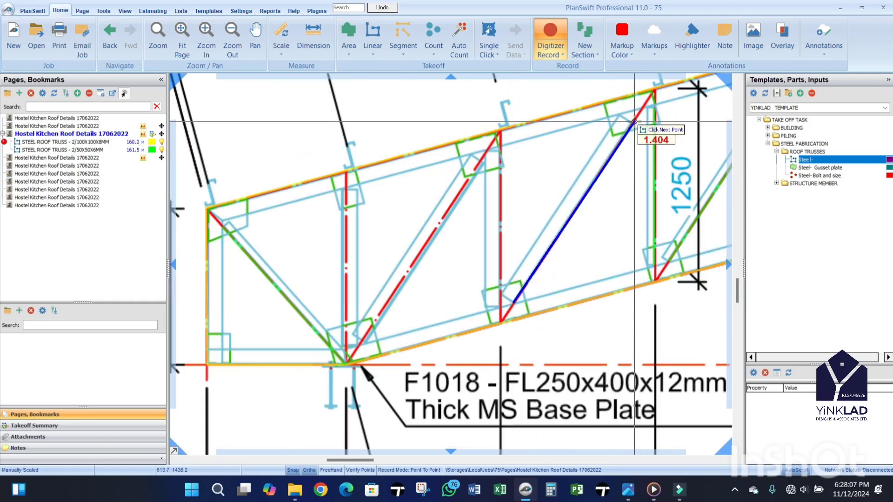
{"action": "left_click", "coordinate": [500, 321]}
Step: Trace the vertical member between the second and third panels as a 2/100X100X8MM section about 1 m long
{"action": "scroll", "coordinate": [518, 313], "scroll_direction": "up", "scroll_amount": 4}
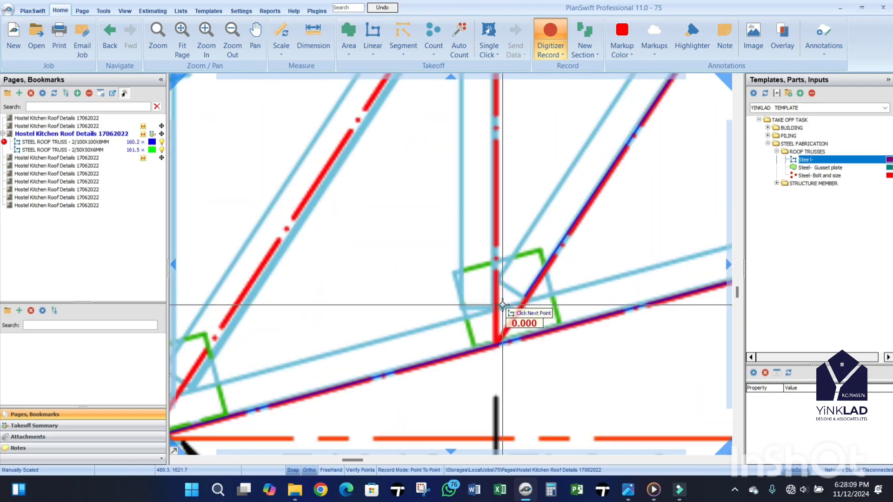
{"action": "scroll", "coordinate": [494, 307], "scroll_direction": "down", "scroll_amount": 4}
{"action": "scroll", "coordinate": [494, 148], "scroll_direction": "up", "scroll_amount": 4}
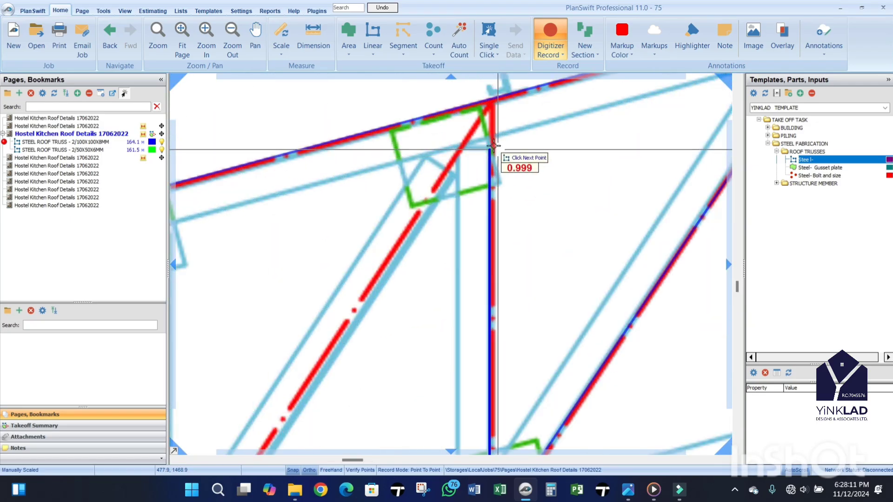
{"action": "left_click", "coordinate": [493, 148]}
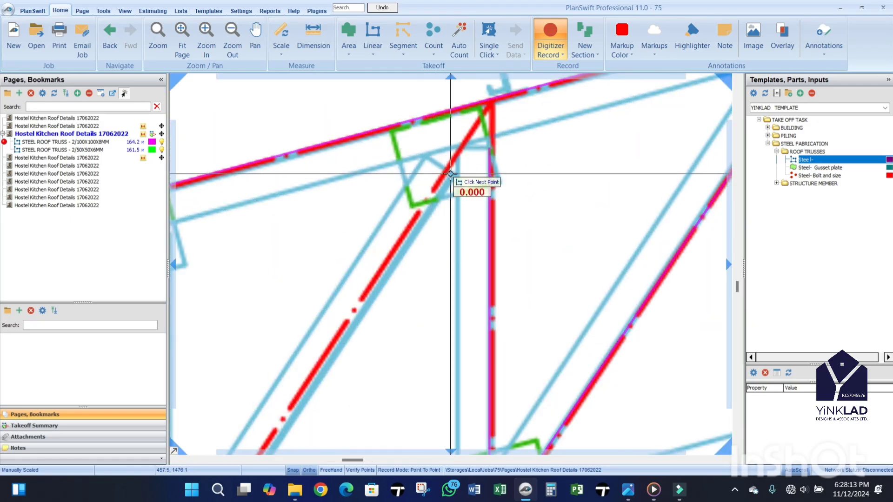
Step: Trace the second panel's diagonal down to the base plate node as a 2/100X100X8MM section and end the recording
{"action": "left_click", "coordinate": [454, 173]}
{"action": "scroll", "coordinate": [471, 158], "scroll_direction": "down", "scroll_amount": 4}
{"action": "scroll", "coordinate": [473, 158], "scroll_direction": "down", "scroll_amount": 4}
{"action": "scroll", "coordinate": [351, 311], "scroll_direction": "up", "scroll_amount": 4}
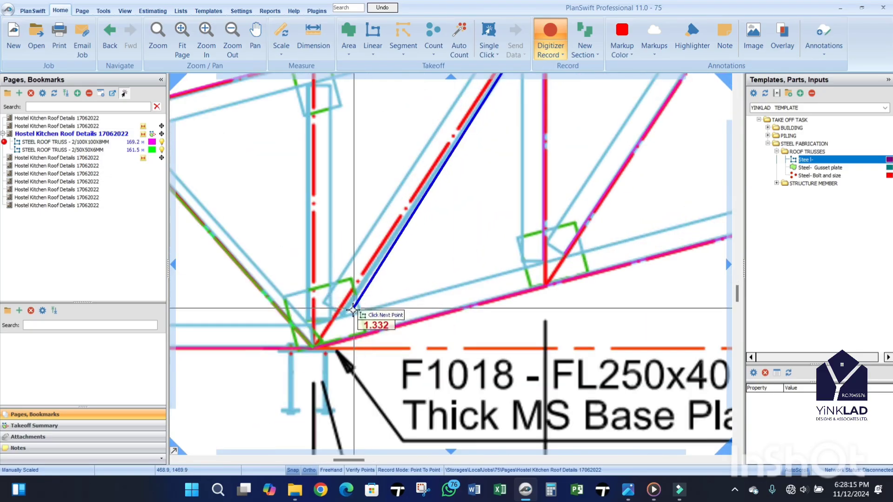
{"action": "left_click", "coordinate": [342, 315]}
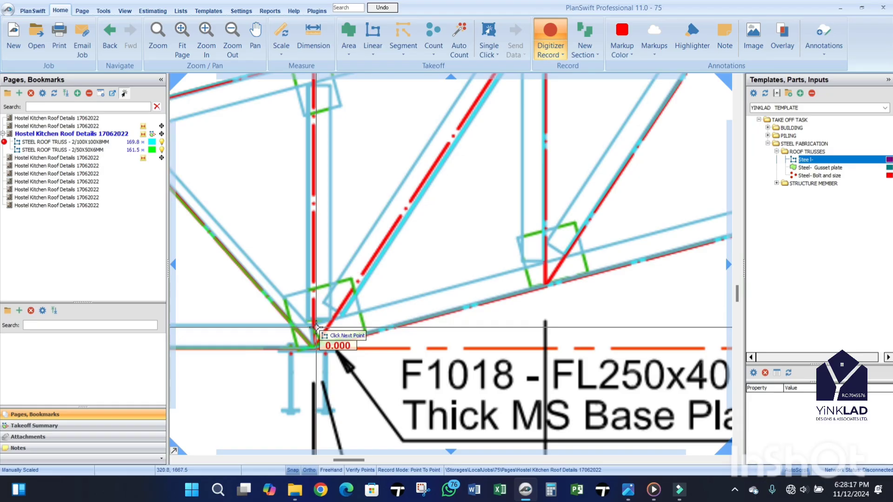
{"action": "scroll", "coordinate": [332, 312], "scroll_direction": "down", "scroll_amount": 2}
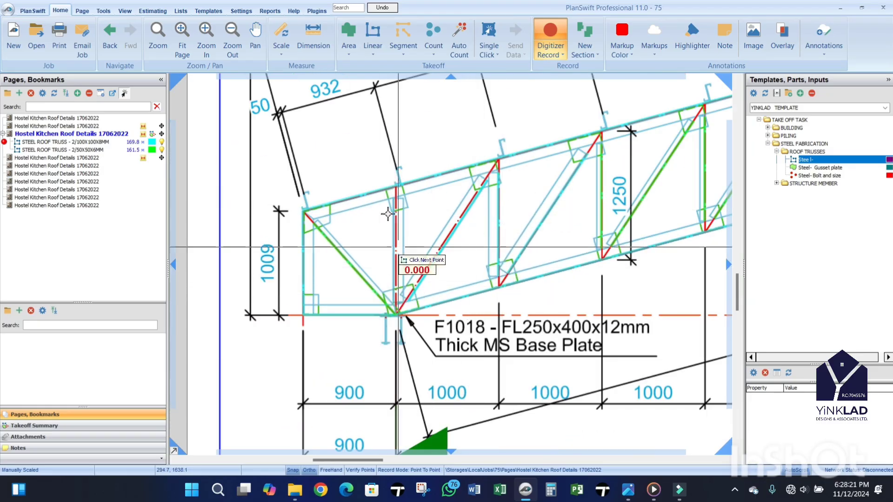
{"action": "scroll", "coordinate": [395, 247], "scroll_direction": "up", "scroll_amount": 2}
{"action": "scroll", "coordinate": [420, 180], "scroll_direction": "down", "scroll_amount": 2}
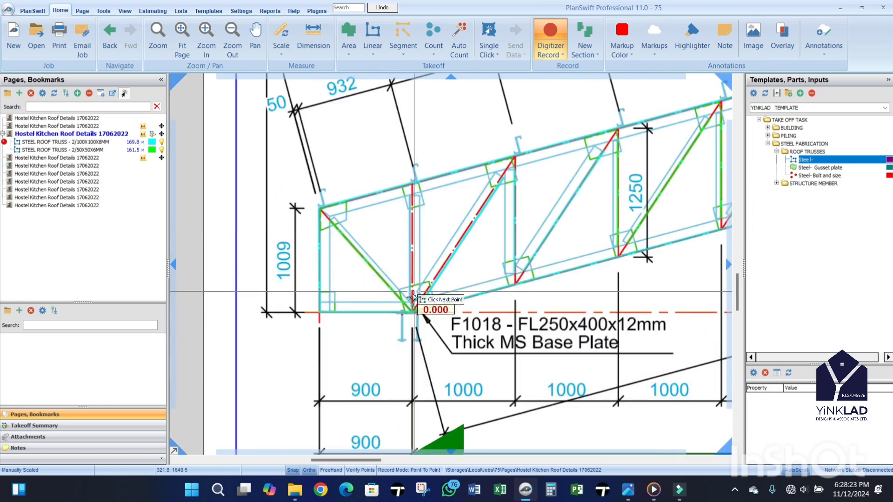
{"action": "scroll", "coordinate": [422, 299], "scroll_direction": "up", "scroll_amount": 2}
{"action": "key", "text": "Escape"}
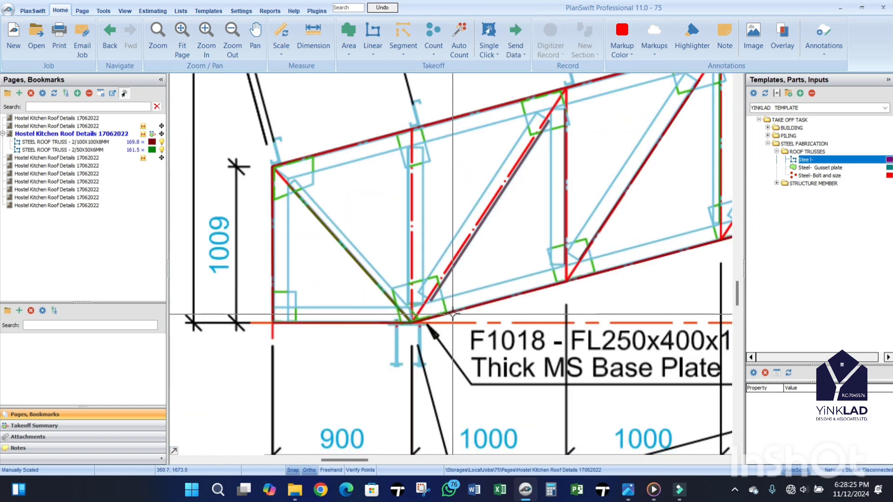
Step: Add a 2/100X100X8MM section about 1.02 m long up the vertical member above the base plate node and end the recording
{"action": "left_click", "coordinate": [453, 313]}
{"action": "mouse_move", "coordinate": [454, 312]}
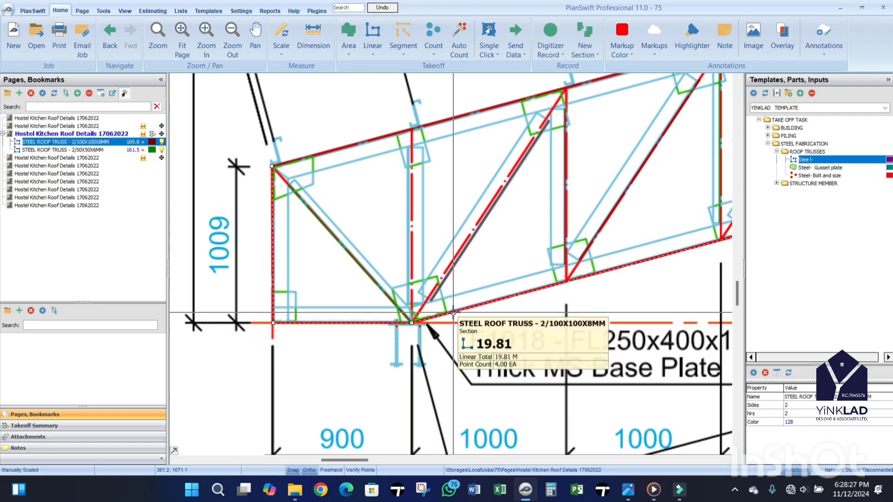
{"action": "left_click", "coordinate": [412, 298]}
{"action": "scroll", "coordinate": [411, 301], "scroll_direction": "up", "scroll_amount": 2}
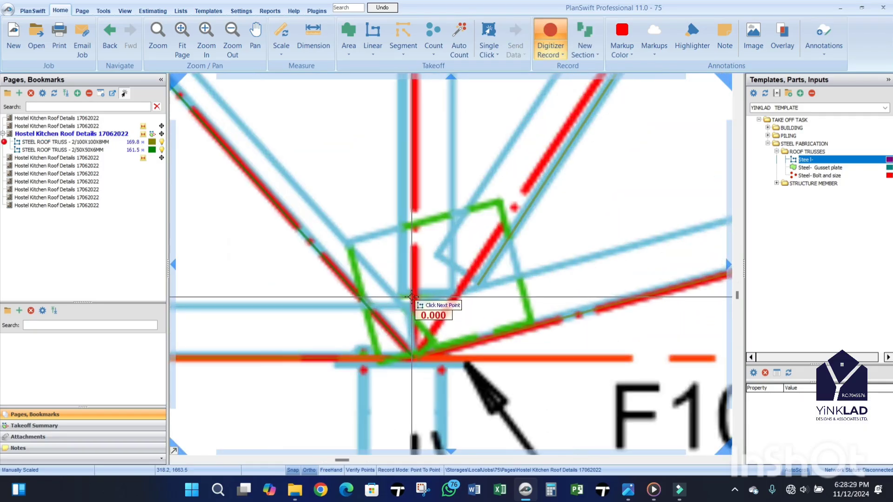
{"action": "scroll", "coordinate": [424, 327], "scroll_direction": "down", "scroll_amount": 2}
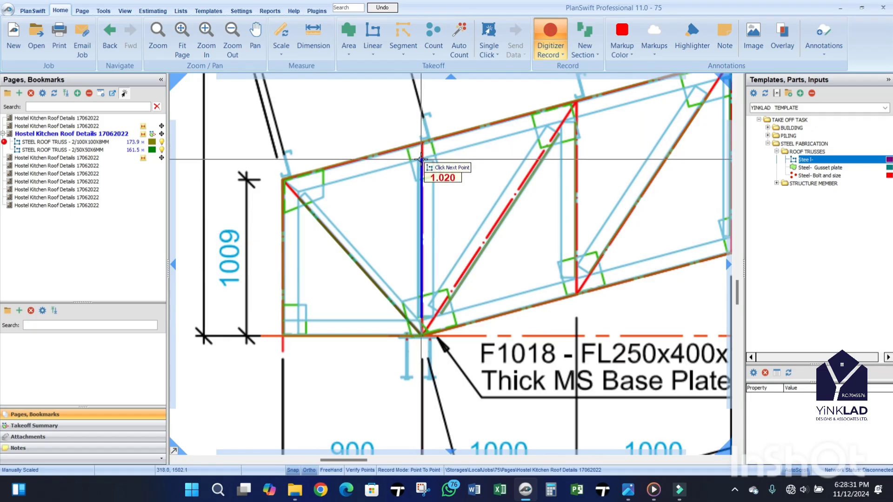
{"action": "right_click", "coordinate": [422, 159]}
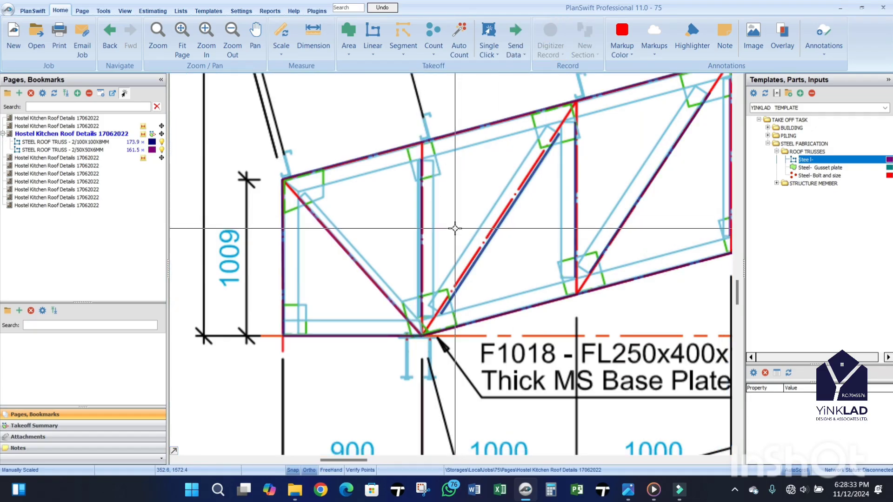
Step: Show the takeoff legend on the page and widen it until both full steel roof truss names fit
{"action": "scroll", "coordinate": [456, 226], "scroll_direction": "down", "scroll_amount": 2}
{"action": "scroll", "coordinate": [473, 243], "scroll_direction": "up", "scroll_amount": 1}
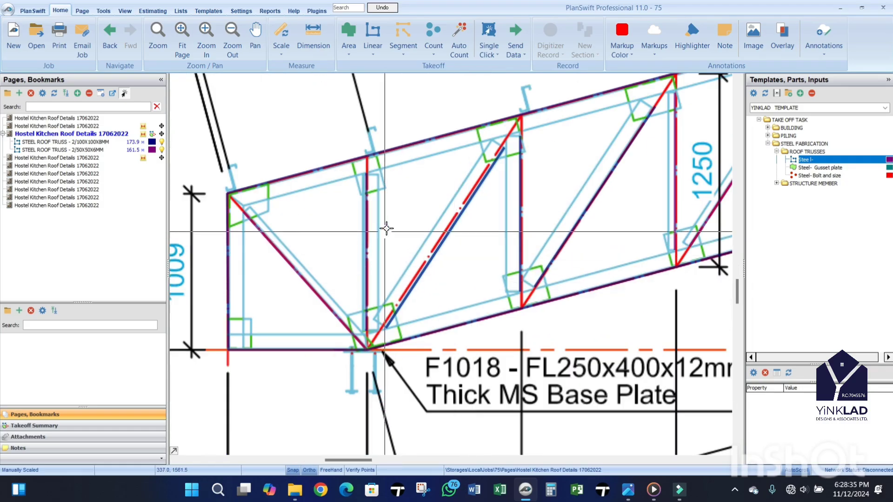
{"action": "scroll", "coordinate": [419, 251], "scroll_direction": "down", "scroll_amount": 3}
{"action": "scroll", "coordinate": [465, 281], "scroll_direction": "up", "scroll_amount": 3}
{"action": "right_click", "coordinate": [552, 185]}
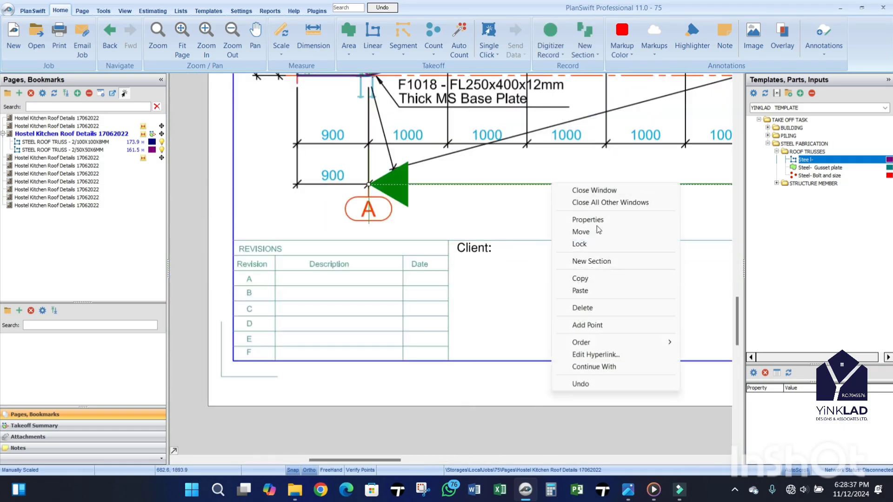
{"action": "left_click", "coordinate": [565, 262]}
{"action": "right_click", "coordinate": [601, 158]}
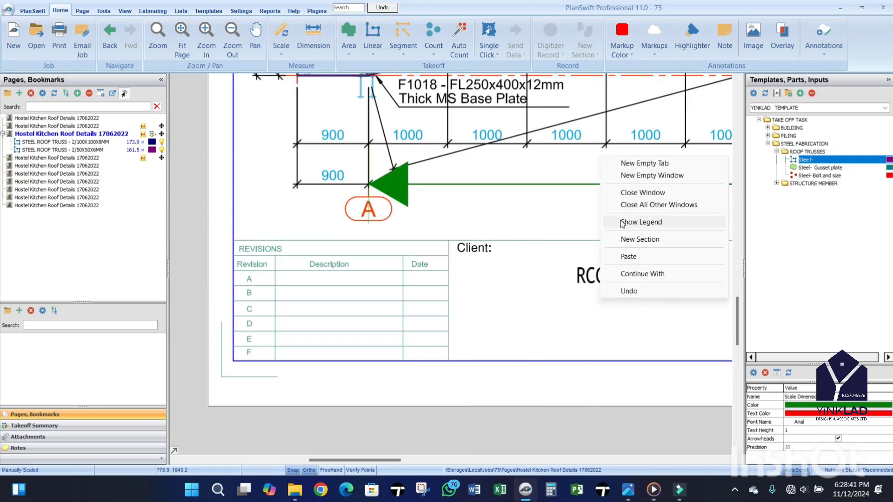
{"action": "left_click", "coordinate": [641, 223]}
{"action": "scroll", "coordinate": [502, 318], "scroll_direction": "down", "scroll_amount": 2}
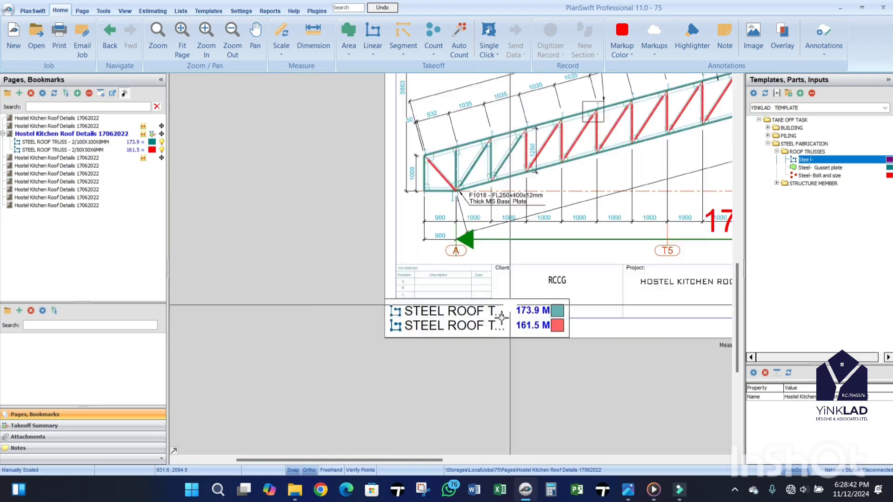
{"action": "left_click", "coordinate": [567, 312]}
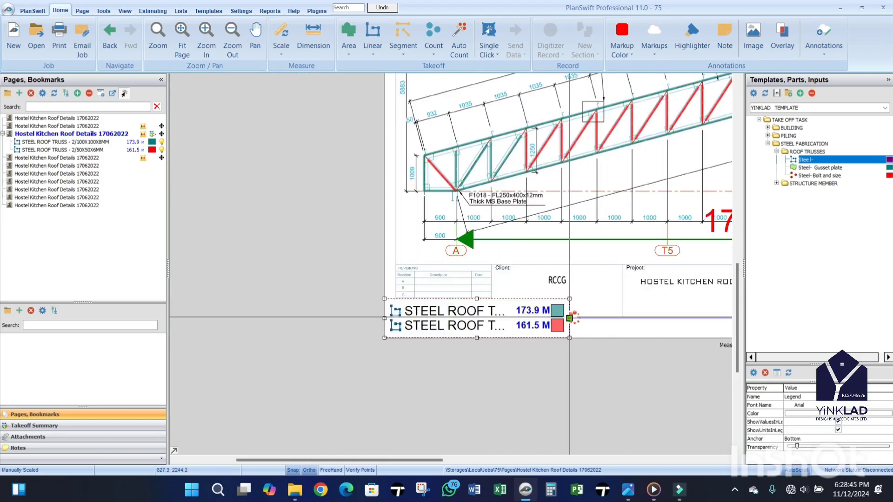
{"action": "left_click_drag", "start_coordinate": [570, 318], "coordinate": [704, 319]}
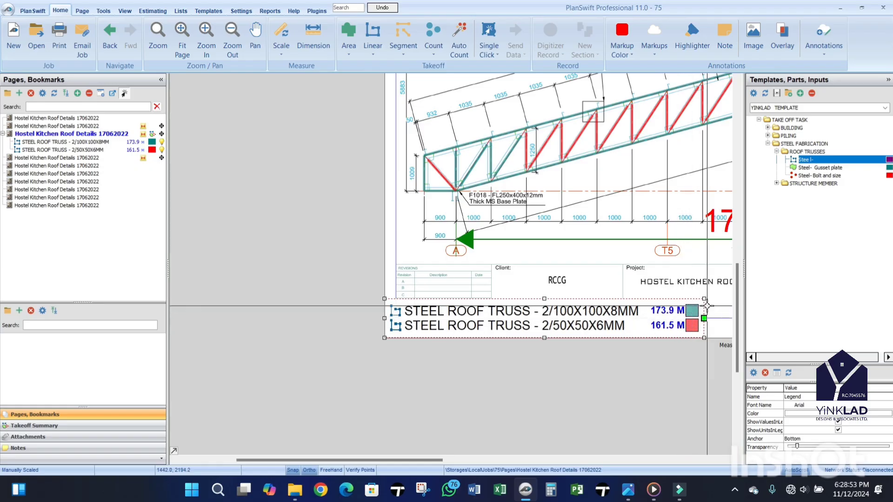
Step: Examine the color-coded chord and web members along truss type 1 for takeoff coverage
{"action": "scroll", "coordinate": [707, 306], "scroll_direction": "up", "scroll_amount": 1}
{"action": "scroll", "coordinate": [483, 242], "scroll_direction": "down", "scroll_amount": 1}
{"action": "scroll", "coordinate": [399, 293], "scroll_direction": "down", "scroll_amount": 2}
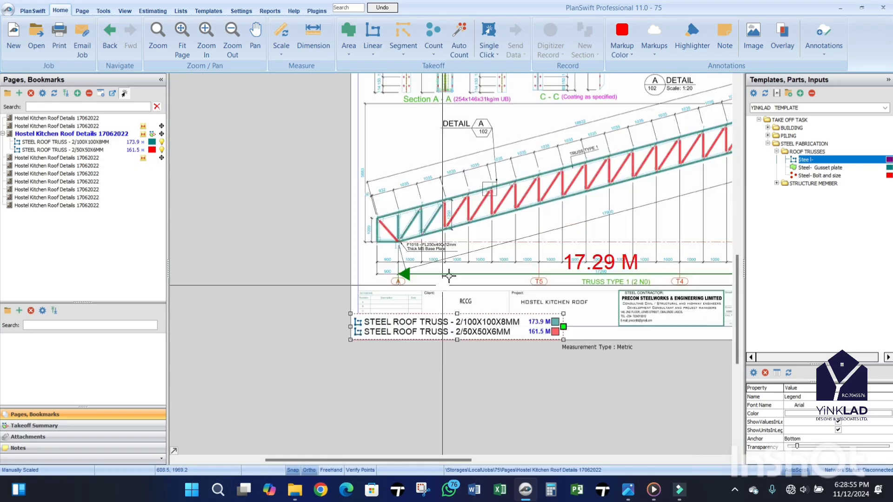
{"action": "scroll", "coordinate": [449, 276], "scroll_direction": "up", "scroll_amount": 2}
{"action": "scroll", "coordinate": [442, 253], "scroll_direction": "down", "scroll_amount": 2}
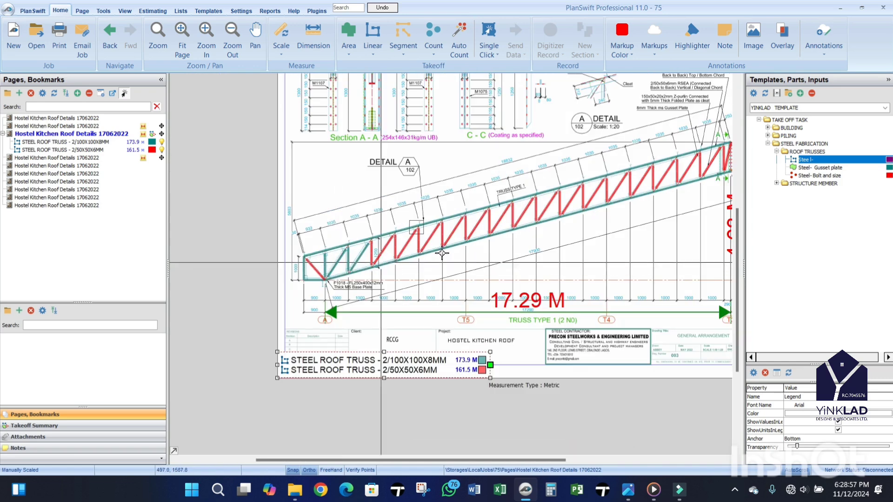
{"action": "scroll", "coordinate": [442, 253], "scroll_direction": "up", "scroll_amount": 3}
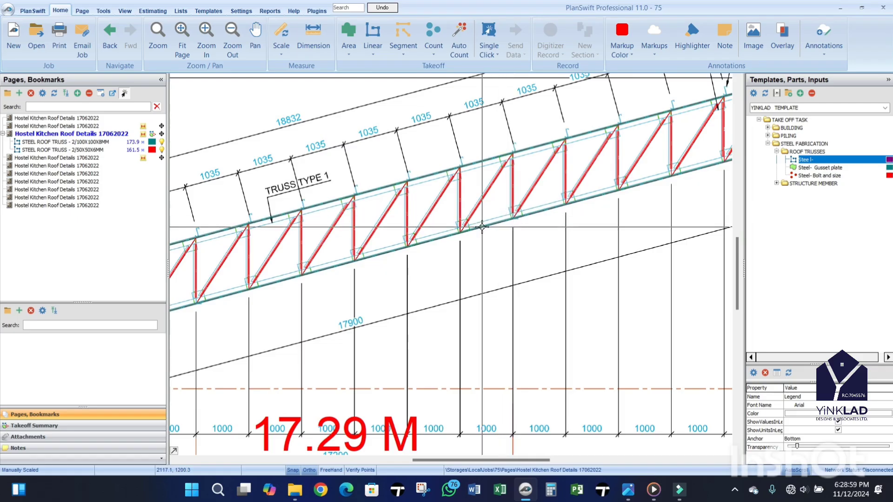
{"action": "scroll", "coordinate": [480, 238], "scroll_direction": "down", "scroll_amount": 3}
{"action": "scroll", "coordinate": [500, 218], "scroll_direction": "up", "scroll_amount": 4}
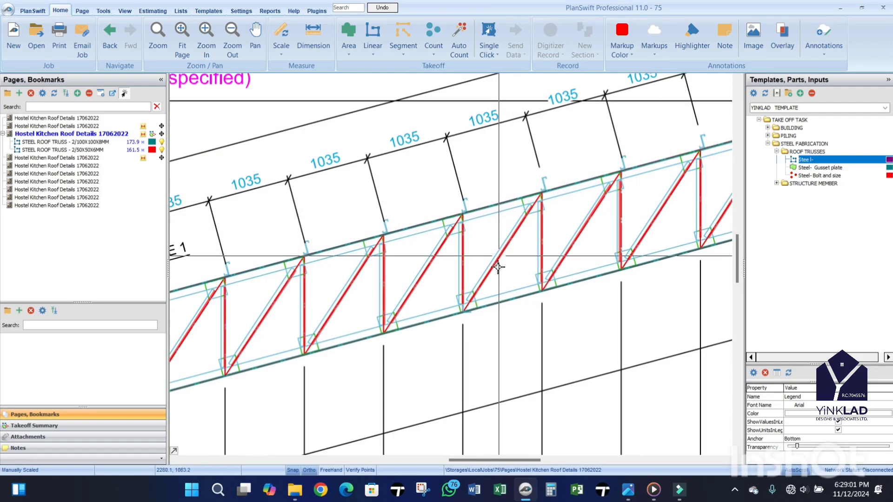
{"action": "scroll", "coordinate": [446, 235], "scroll_direction": "down", "scroll_amount": 3}
{"action": "scroll", "coordinate": [512, 279], "scroll_direction": "up", "scroll_amount": 2}
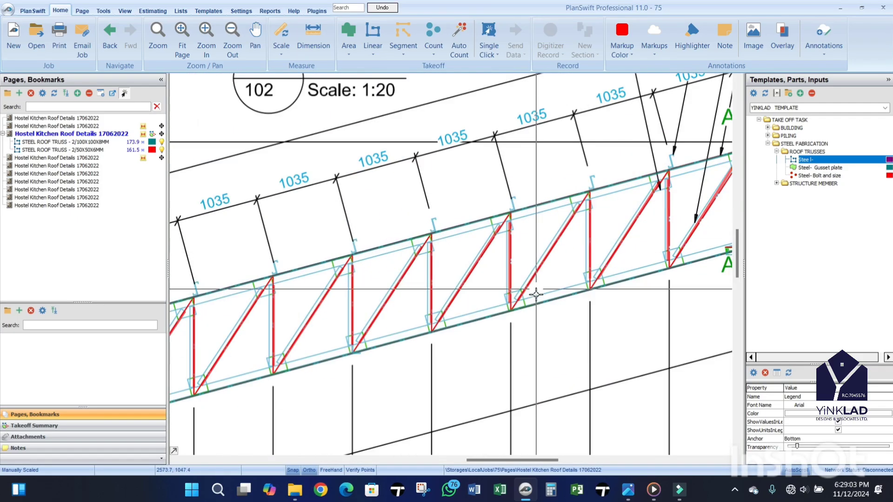
Step: Examine the 8mm thick ms gusset plate note and the plates at the truss type 1 nodes near section A
{"action": "scroll", "coordinate": [530, 289], "scroll_direction": "down", "scroll_amount": 1}
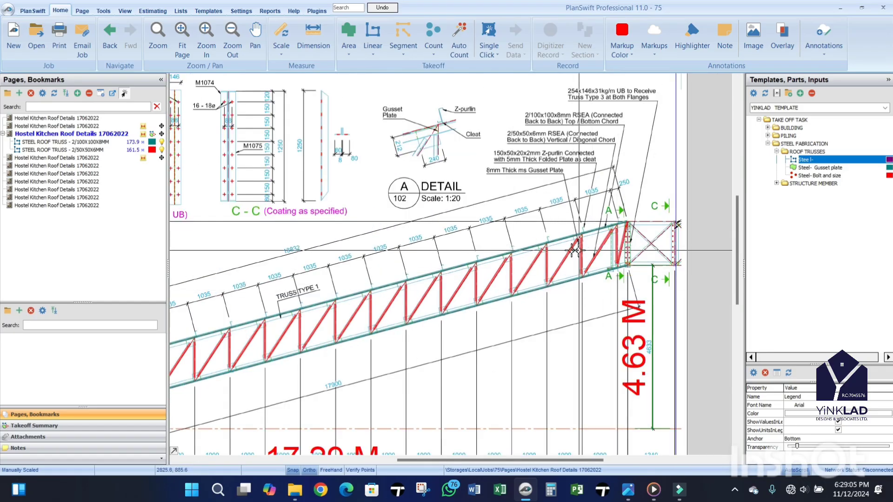
{"action": "scroll", "coordinate": [542, 246], "scroll_direction": "up", "scroll_amount": 4}
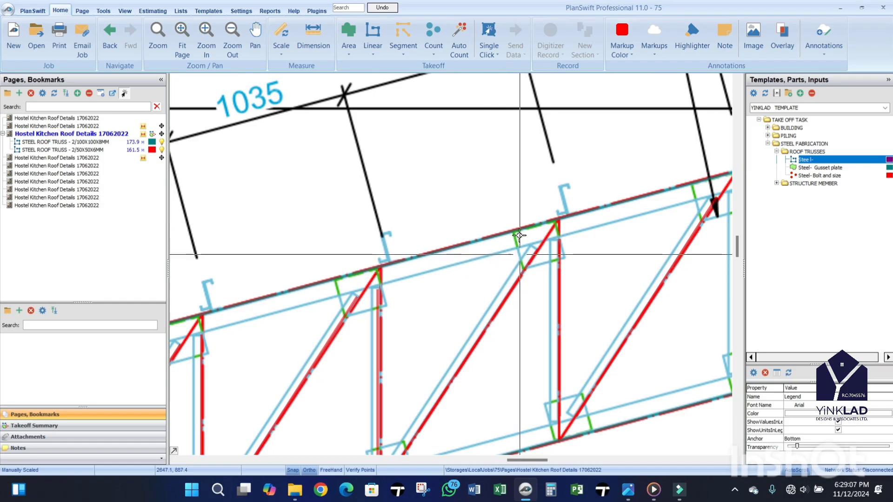
{"action": "scroll", "coordinate": [519, 236], "scroll_direction": "down", "scroll_amount": 2}
{"action": "scroll", "coordinate": [539, 234], "scroll_direction": "up", "scroll_amount": 2}
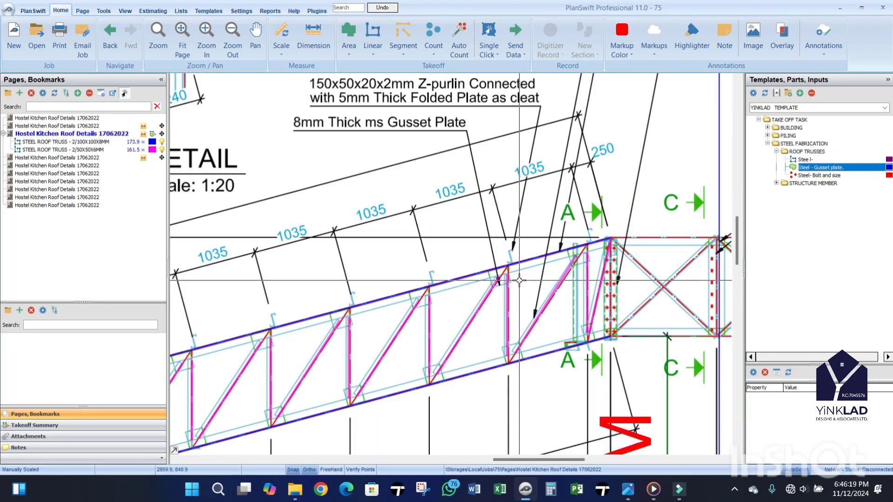
{"action": "scroll", "coordinate": [520, 276], "scroll_direction": "down", "scroll_amount": 3}
{"action": "scroll", "coordinate": [320, 172], "scroll_direction": "up", "scroll_amount": 3}
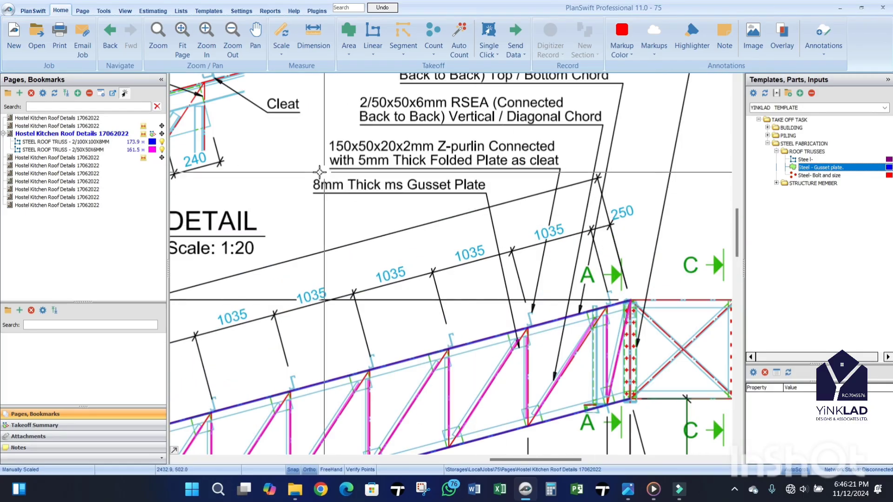
{"action": "scroll", "coordinate": [312, 186], "scroll_direction": "down", "scroll_amount": 4}
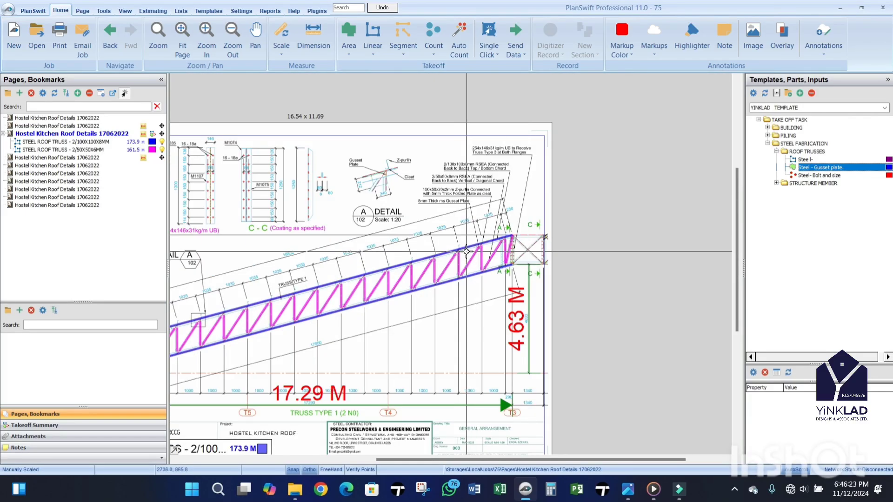
{"action": "scroll", "coordinate": [444, 263], "scroll_direction": "up", "scroll_amount": 4}
{"action": "scroll", "coordinate": [493, 266], "scroll_direction": "down", "scroll_amount": 3}
{"action": "scroll", "coordinate": [620, 212], "scroll_direction": "up", "scroll_amount": 3}
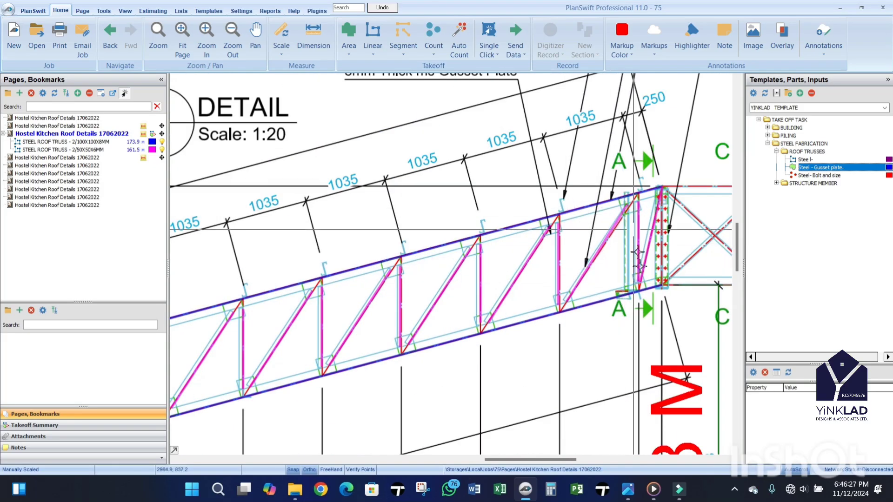
{"action": "scroll", "coordinate": [640, 285], "scroll_direction": "up", "scroll_amount": 2}
{"action": "scroll", "coordinate": [641, 287], "scroll_direction": "down", "scroll_amount": 3}
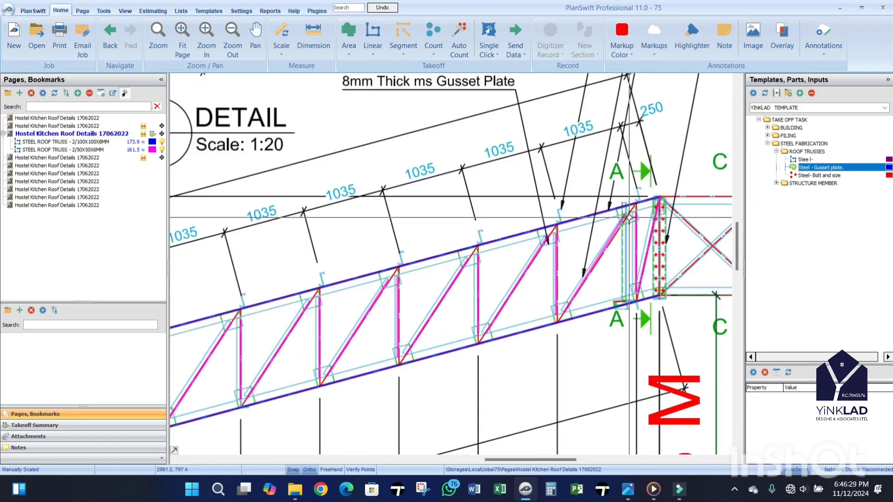
{"action": "scroll", "coordinate": [628, 253], "scroll_direction": "up", "scroll_amount": 3}
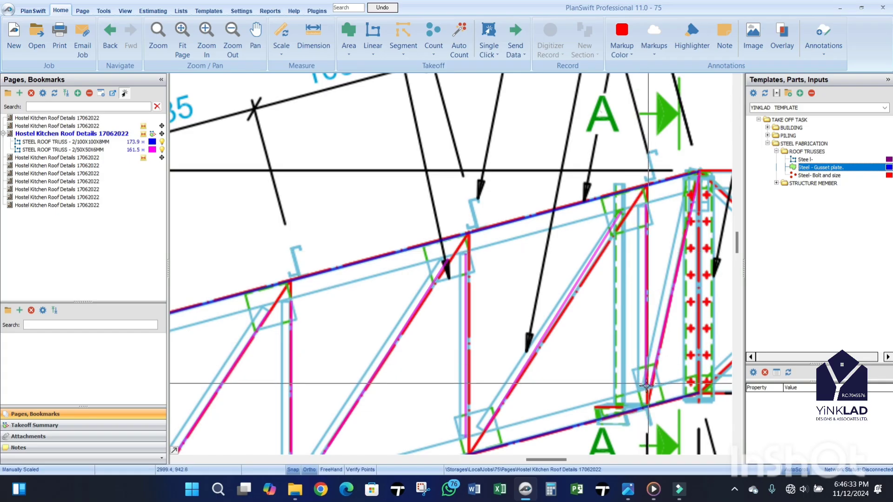
{"action": "scroll", "coordinate": [652, 247], "scroll_direction": "down", "scroll_amount": 3}
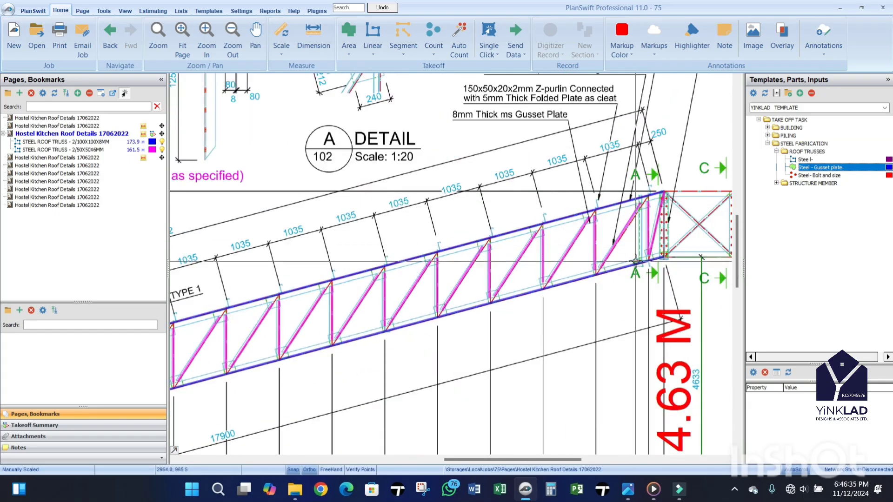
{"action": "scroll", "coordinate": [660, 254], "scroll_direction": "up", "scroll_amount": 2}
{"action": "scroll", "coordinate": [660, 254], "scroll_direction": "up", "scroll_amount": 2}
{"action": "scroll", "coordinate": [480, 295], "scroll_direction": "down", "scroll_amount": 2}
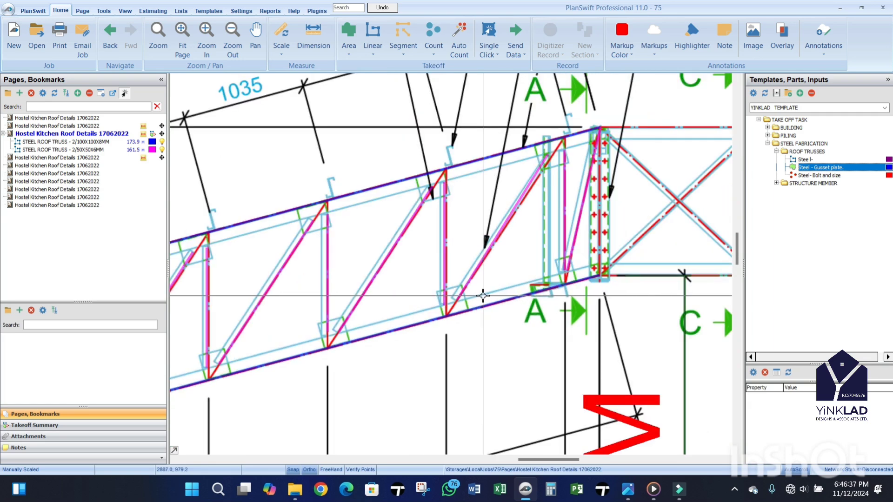
{"action": "scroll", "coordinate": [550, 163], "scroll_direction": "up", "scroll_amount": 1}
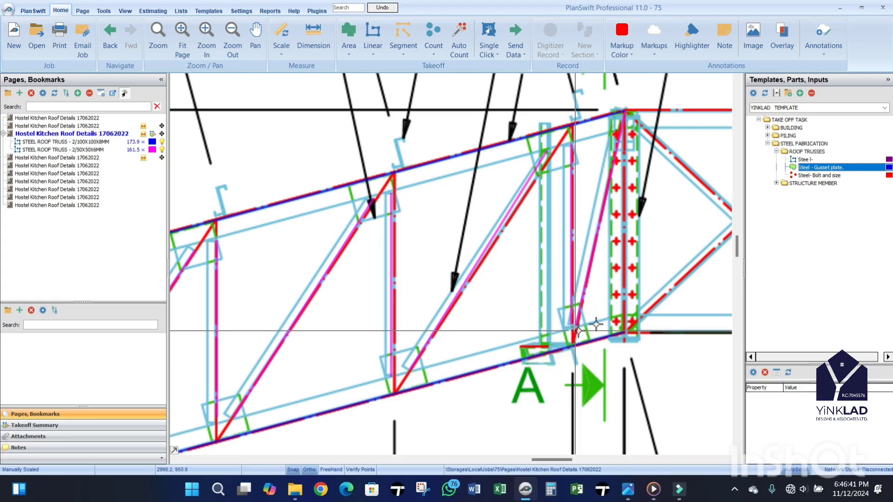
{"action": "scroll", "coordinate": [576, 331], "scroll_direction": "down", "scroll_amount": 2}
{"action": "scroll", "coordinate": [614, 261], "scroll_direction": "up", "scroll_amount": 2}
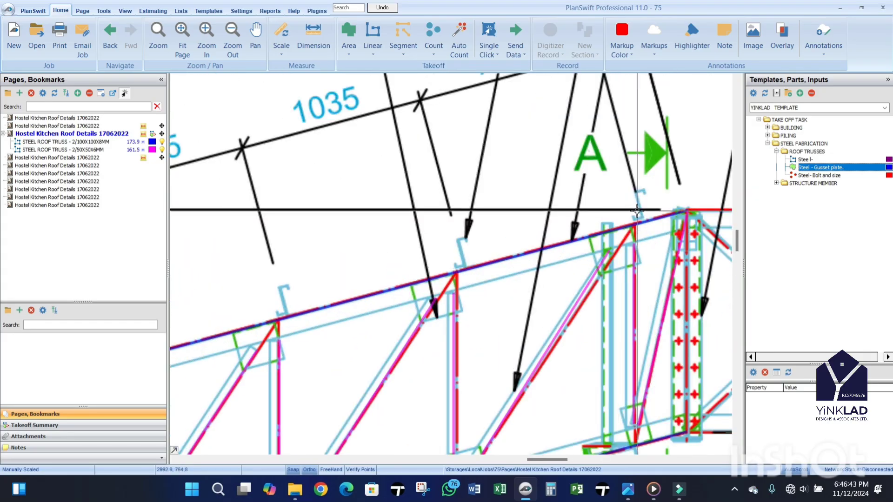
{"action": "scroll", "coordinate": [632, 232], "scroll_direction": "down", "scroll_amount": 2}
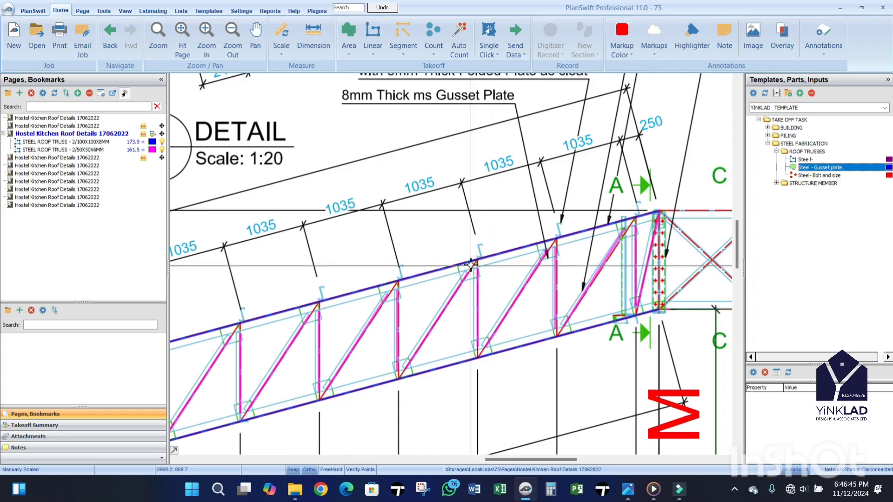
{"action": "scroll", "coordinate": [584, 266], "scroll_direction": "down", "scroll_amount": 3}
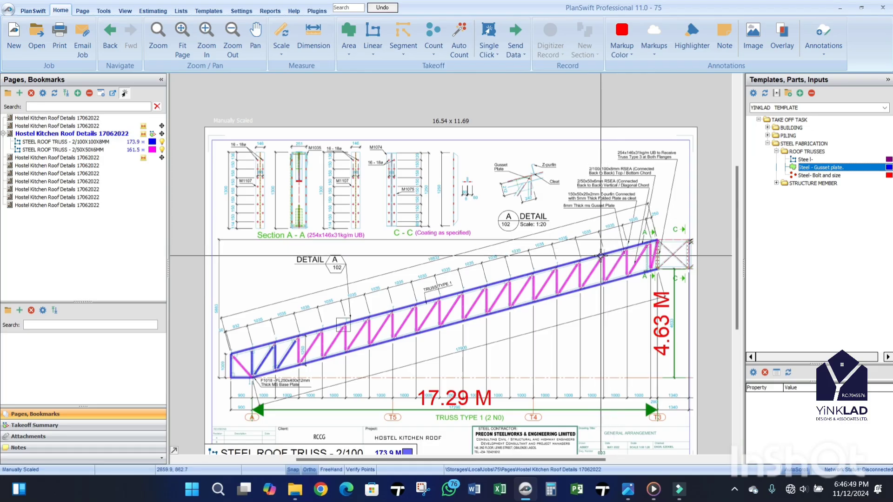
Step: Examine the gusset plate locations along truss type 1 from the base plate end back to section A
{"action": "mouse_move", "coordinate": [600, 255]}
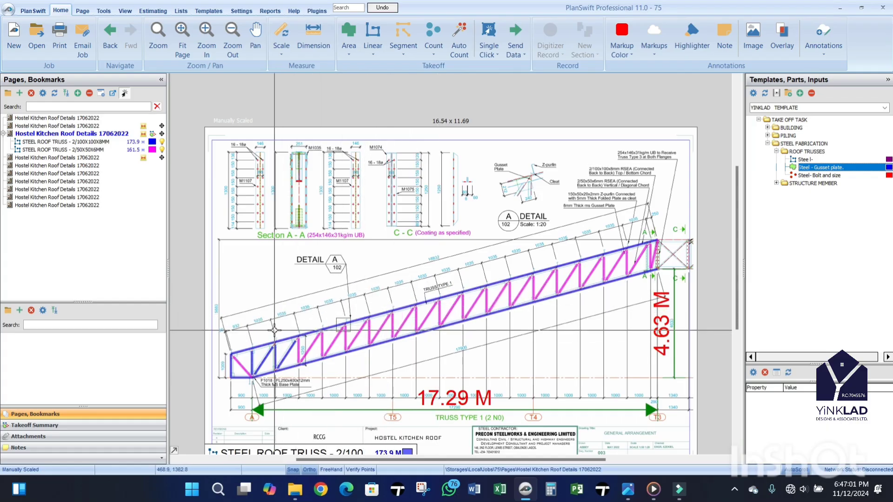
{"action": "scroll", "coordinate": [274, 331], "scroll_direction": "up", "scroll_amount": 5}
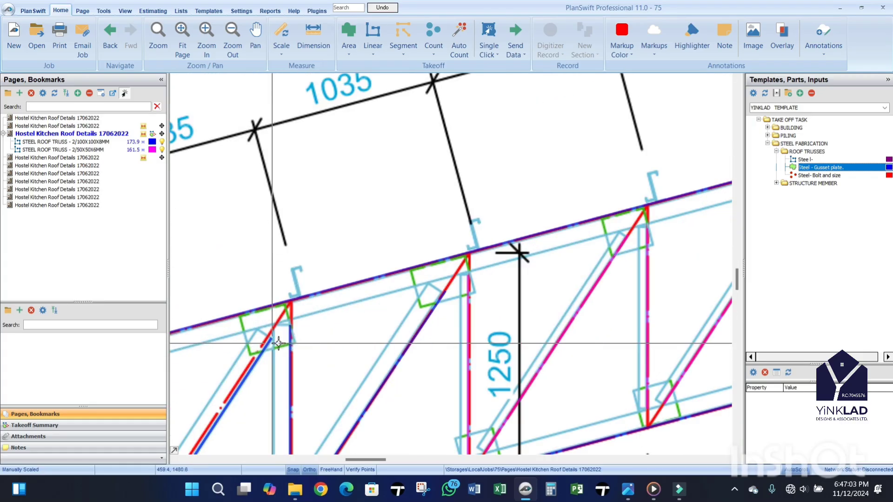
{"action": "scroll", "coordinate": [358, 321], "scroll_direction": "down", "scroll_amount": 5}
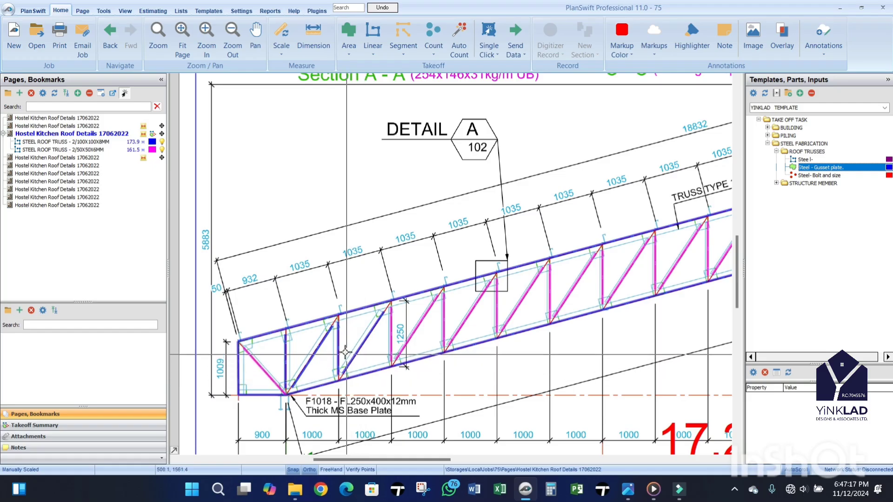
{"action": "scroll", "coordinate": [350, 357], "scroll_direction": "down", "scroll_amount": 3}
{"action": "scroll", "coordinate": [705, 217], "scroll_direction": "up", "scroll_amount": 3}
{"action": "scroll", "coordinate": [478, 265], "scroll_direction": "up", "scroll_amount": 2}
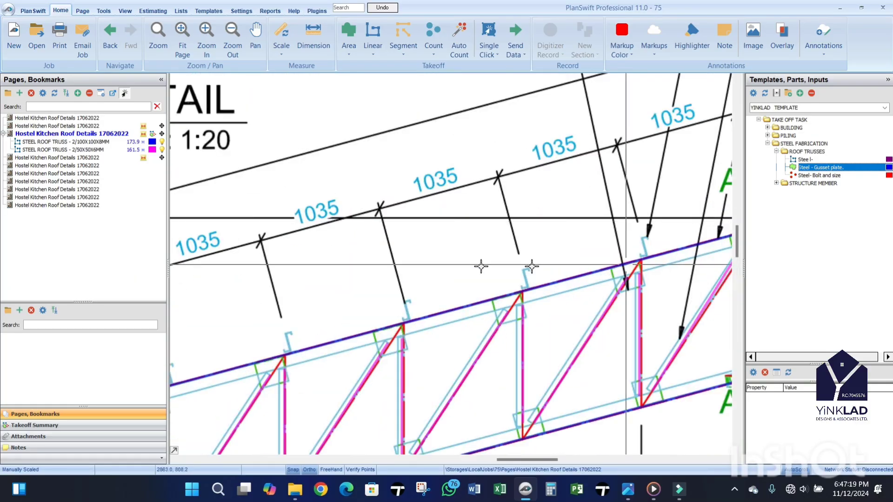
{"action": "scroll", "coordinate": [479, 265], "scroll_direction": "down", "scroll_amount": 2}
{"action": "scroll", "coordinate": [581, 261], "scroll_direction": "up", "scroll_amount": 3}
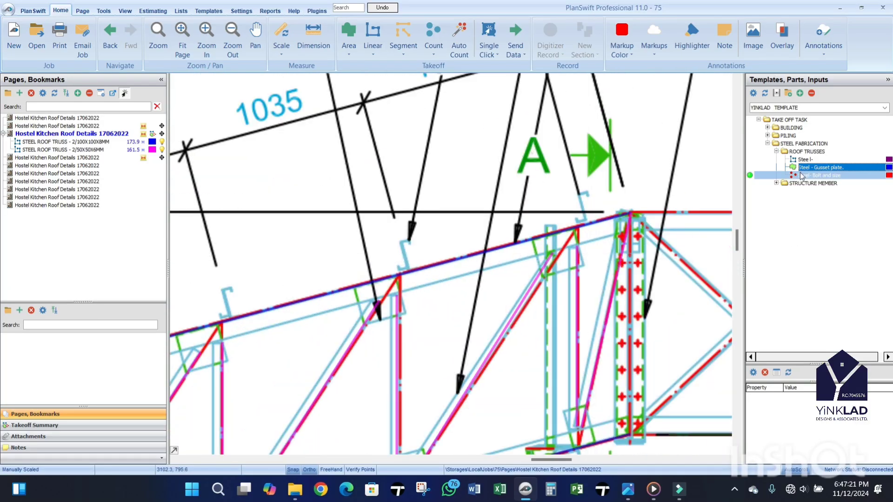
Step: Create a Steel - Gusset plate 8mm area takeoff with Nrs 34*2 and trace the top-chord gusset plate beside section A, about 0.246 by 0.240 m
{"action": "left_click", "coordinate": [750, 168]}
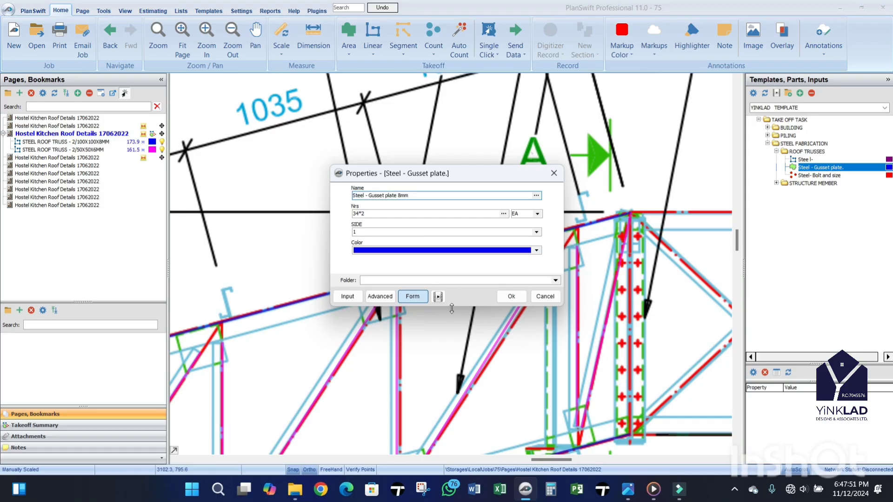
{"action": "left_click", "coordinate": [514, 297]}
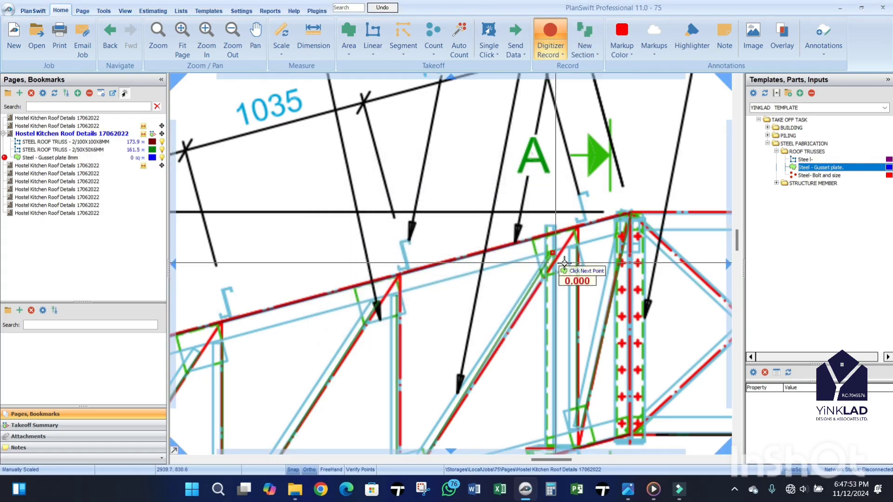
{"action": "scroll", "coordinate": [593, 255], "scroll_direction": "up", "scroll_amount": 3}
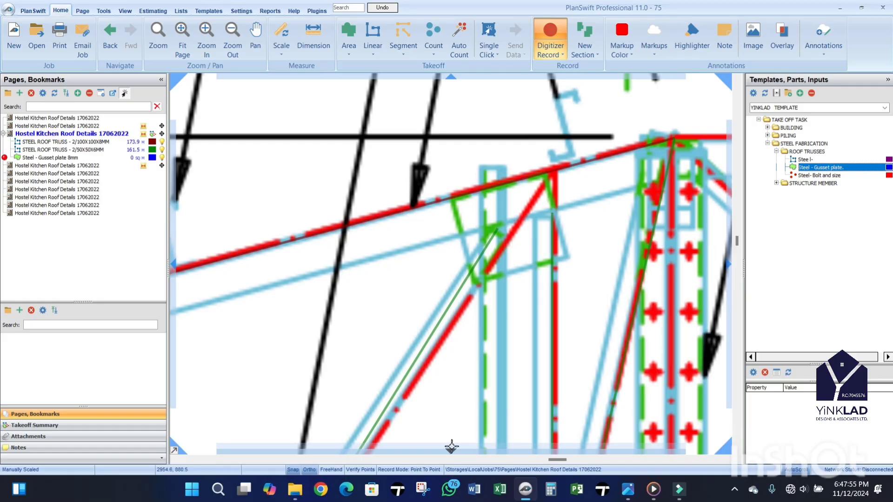
{"action": "scroll", "coordinate": [499, 199], "scroll_direction": "up", "scroll_amount": 2}
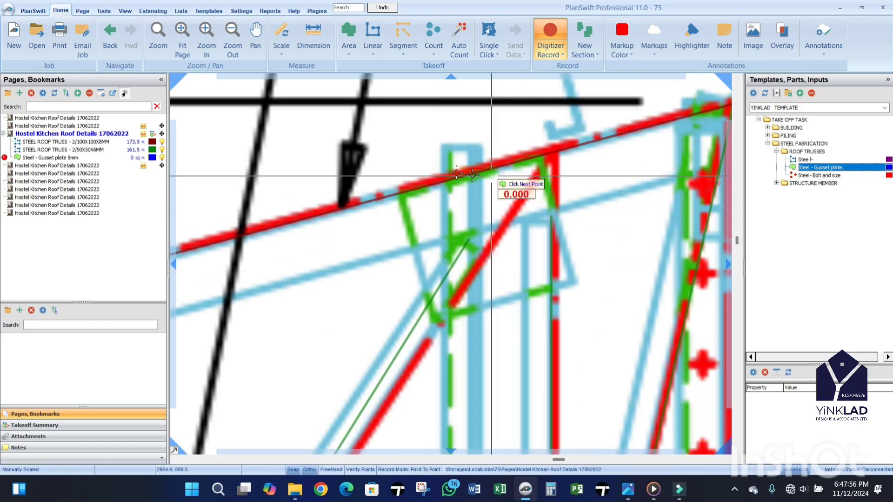
{"action": "left_click", "coordinate": [398, 195]}
{"action": "left_click", "coordinate": [541, 158]}
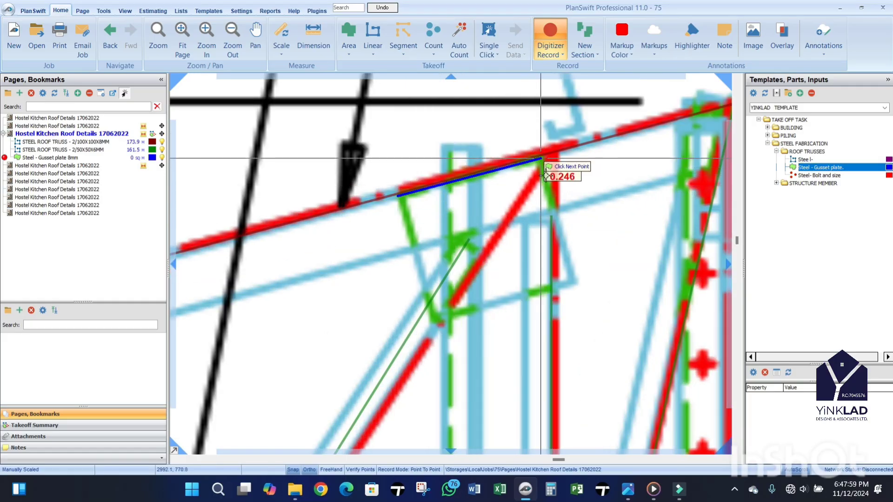
{"action": "left_click", "coordinate": [575, 283]}
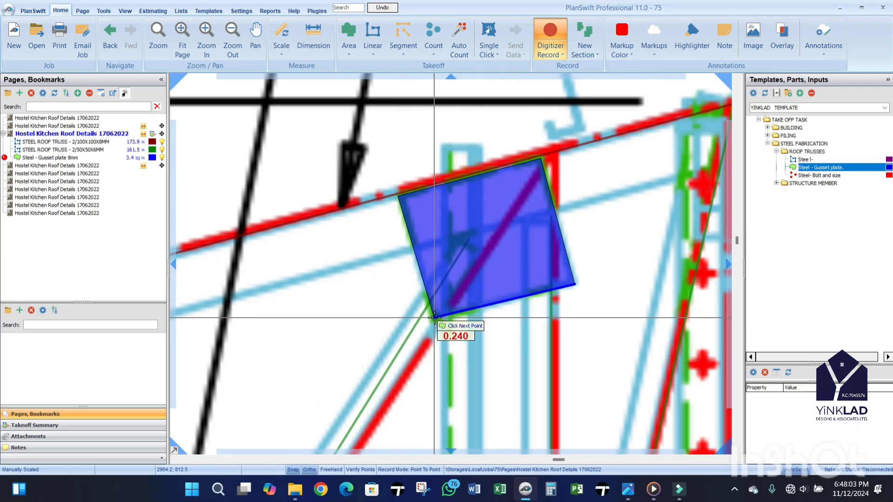
{"action": "double_click", "coordinate": [435, 318]}
Step: Check the gusset plate takeoff's area in the page legend against the traced plate on the truss
{"action": "scroll", "coordinate": [619, 233], "scroll_direction": "down", "scroll_amount": 5}
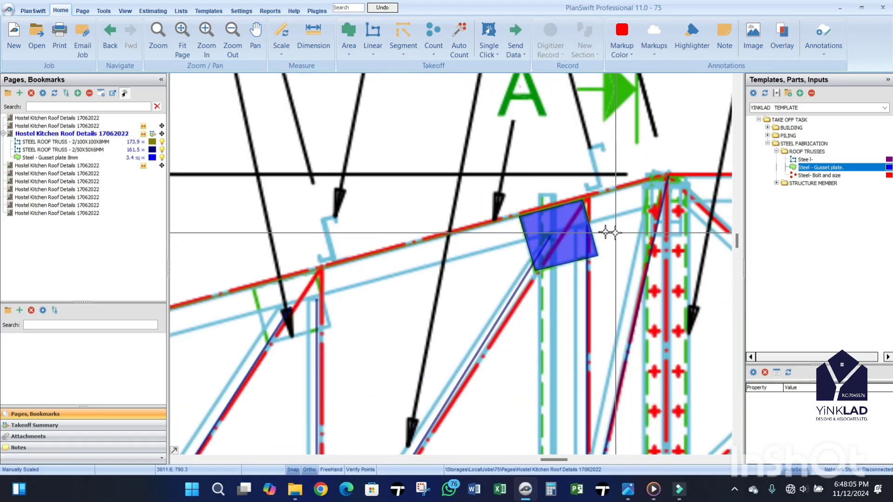
{"action": "scroll", "coordinate": [514, 169], "scroll_direction": "down", "scroll_amount": 4}
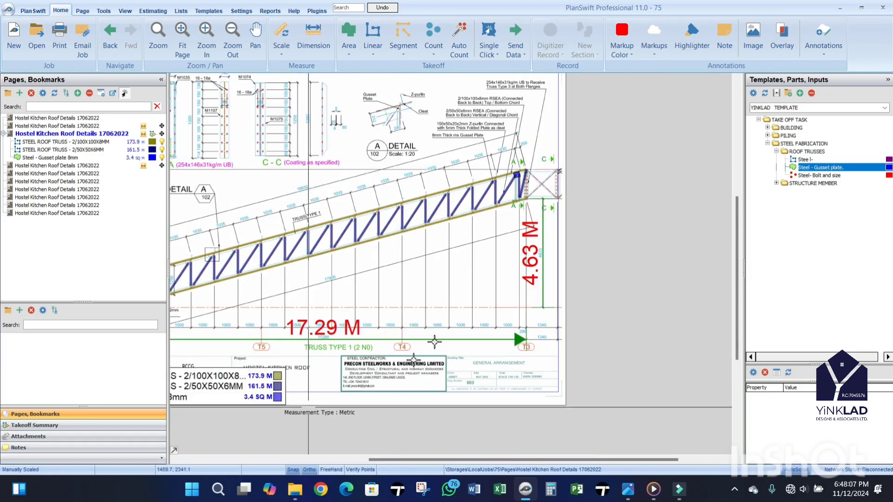
{"action": "scroll", "coordinate": [531, 283], "scroll_direction": "up", "scroll_amount": 3}
{"action": "scroll", "coordinate": [465, 325], "scroll_direction": "down", "scroll_amount": 3}
{"action": "scroll", "coordinate": [378, 339], "scroll_direction": "up", "scroll_amount": 6}
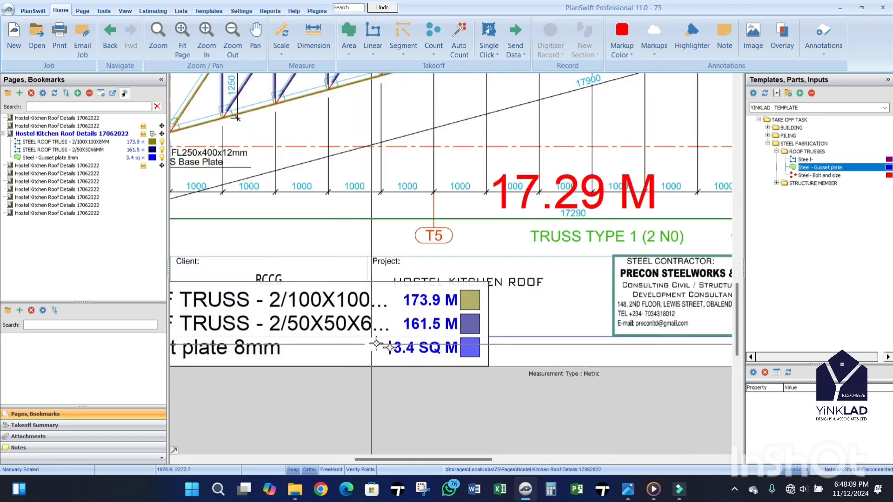
{"action": "scroll", "coordinate": [444, 377], "scroll_direction": "down", "scroll_amount": 4}
{"action": "scroll", "coordinate": [628, 214], "scroll_direction": "up", "scroll_amount": 5}
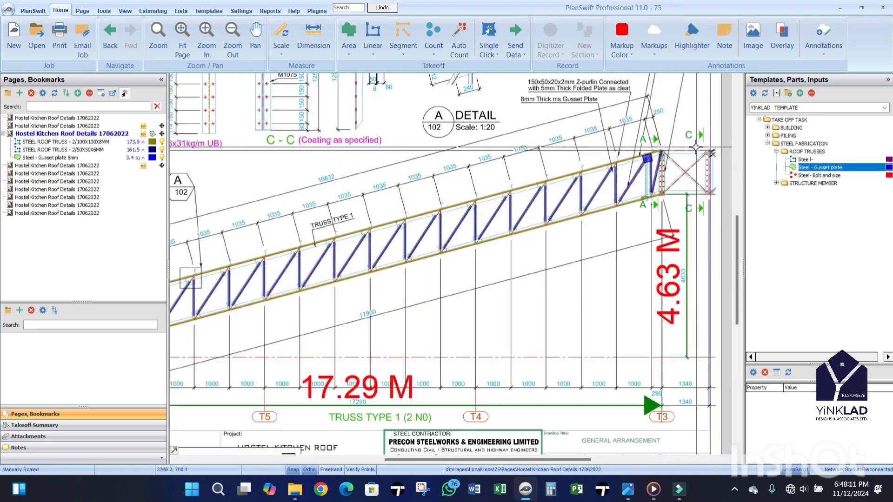
Step: Create a second Steel - Gusset plate 8mm area takeoff from the gusset plate template with Nrs 2 and side 1
{"action": "scroll", "coordinate": [582, 284], "scroll_direction": "up", "scroll_amount": 3}
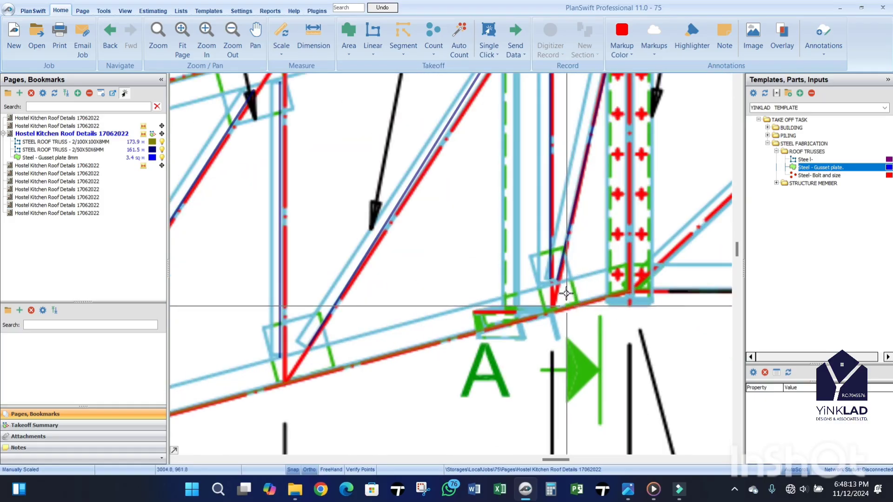
{"action": "scroll", "coordinate": [577, 247], "scroll_direction": "down", "scroll_amount": 4}
{"action": "scroll", "coordinate": [575, 261], "scroll_direction": "up", "scroll_amount": 4}
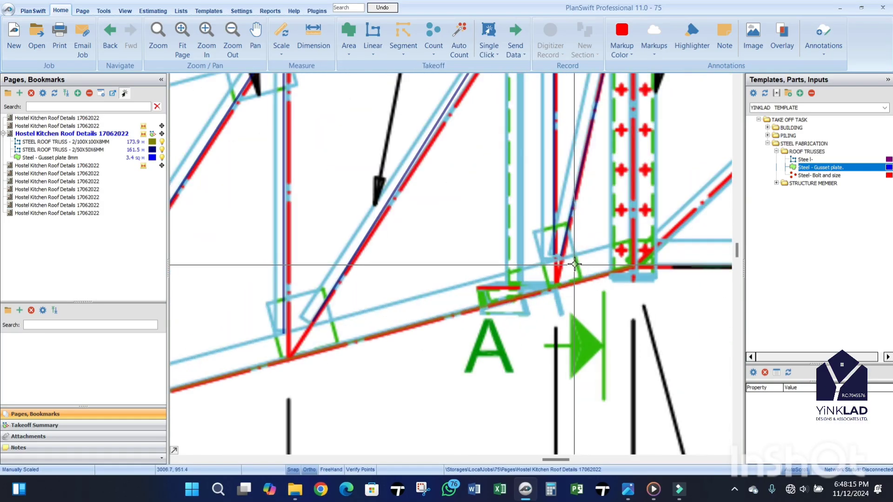
{"action": "scroll", "coordinate": [575, 264], "scroll_direction": "down", "scroll_amount": 5}
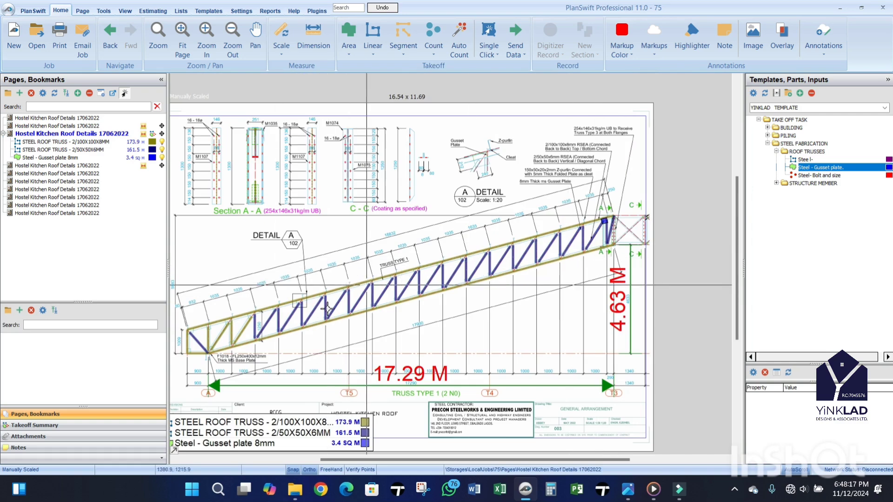
{"action": "scroll", "coordinate": [603, 223], "scroll_direction": "up", "scroll_amount": 6}
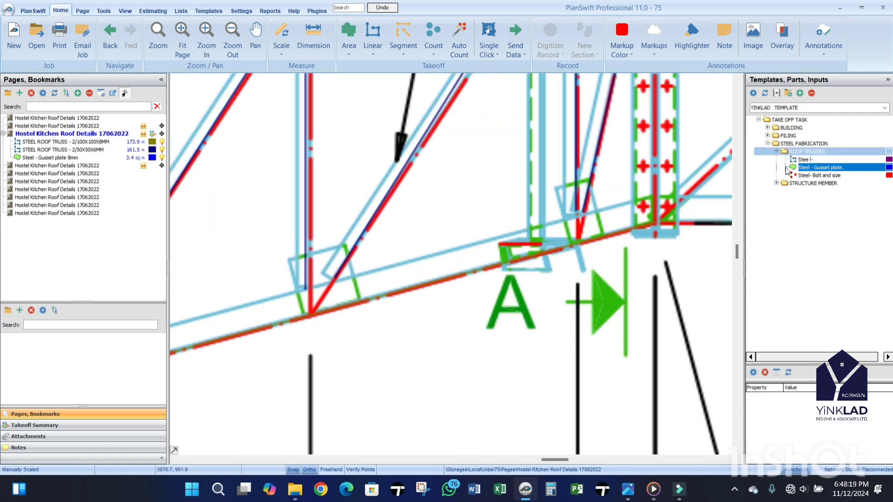
{"action": "double_click", "coordinate": [753, 167]}
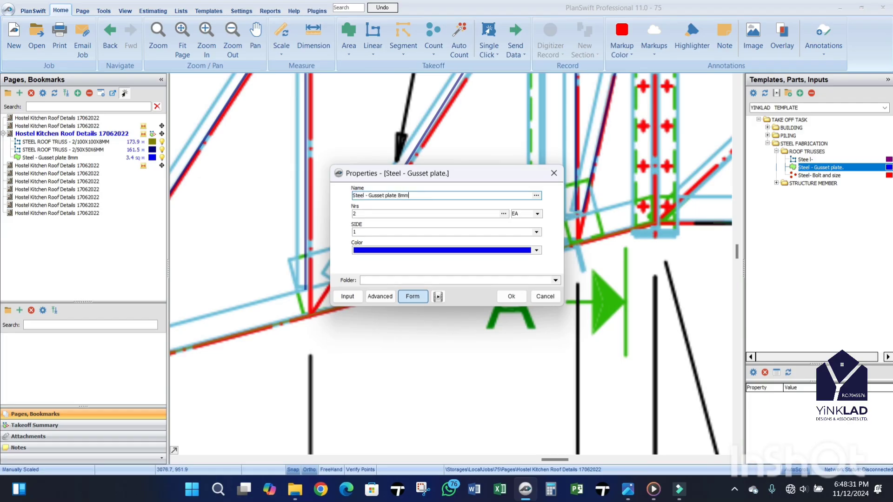
{"action": "left_click", "coordinate": [512, 297]}
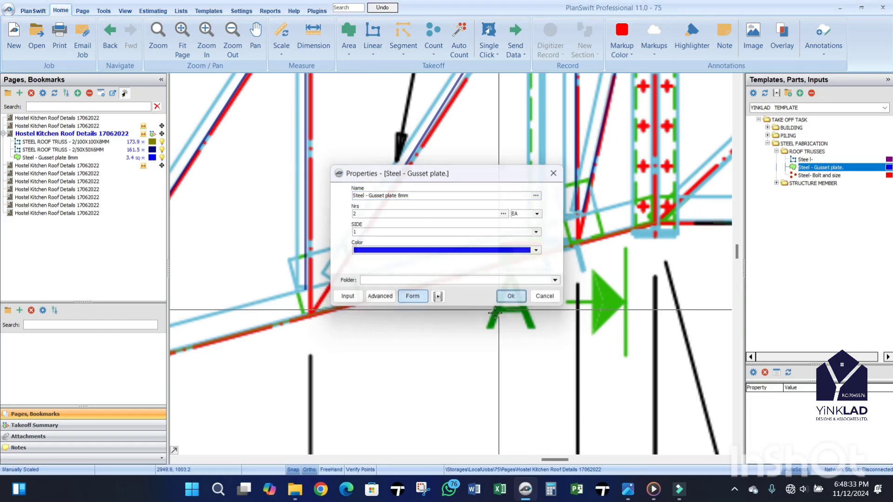
Step: Trace the bottom-chord gusset plate beside section A, about 0.126 by 0.214 m
{"action": "scroll", "coordinate": [575, 197], "scroll_direction": "up", "scroll_amount": 2}
{"action": "scroll", "coordinate": [575, 196], "scroll_direction": "up", "scroll_amount": 1}
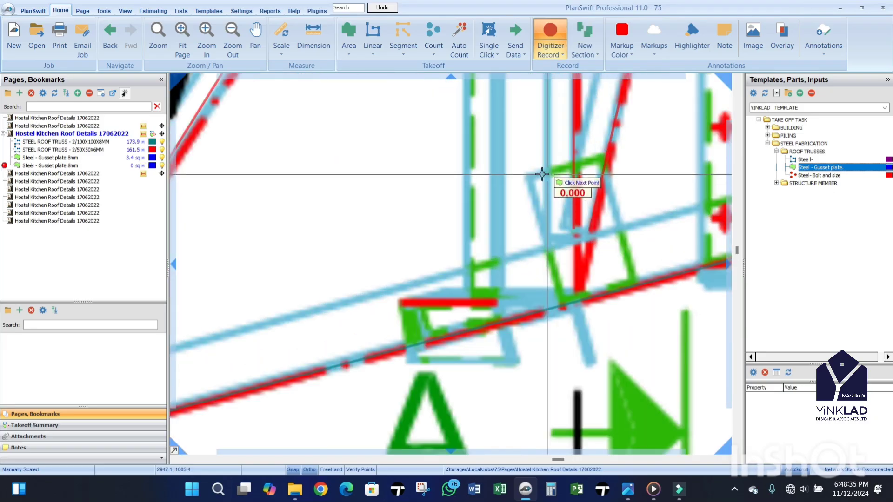
{"action": "left_click", "coordinate": [528, 176]}
{"action": "left_click", "coordinate": [602, 158]}
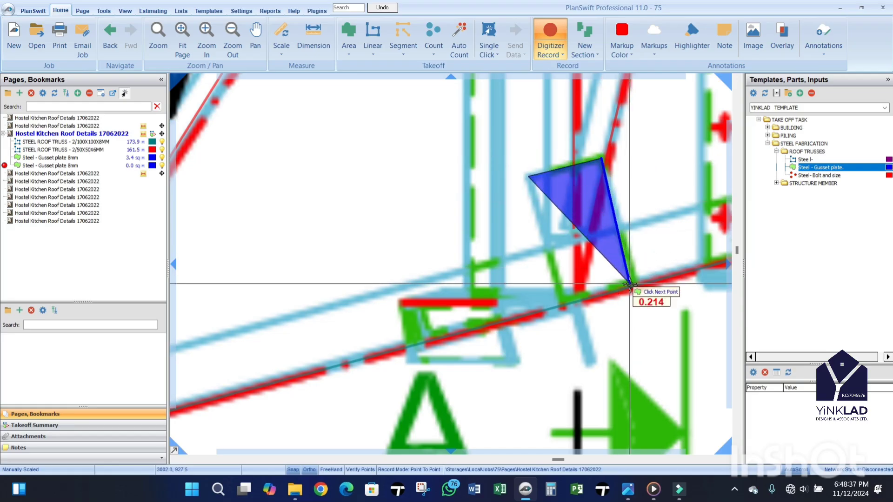
{"action": "left_click", "coordinate": [637, 285]}
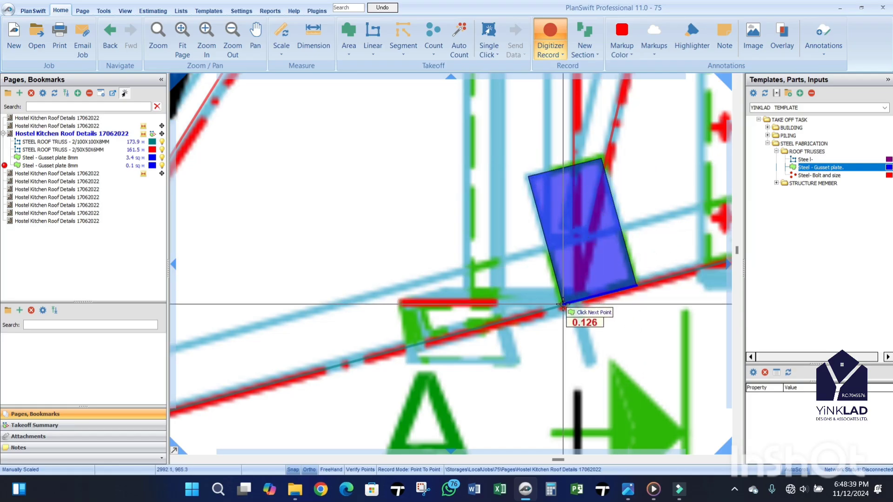
{"action": "left_click", "coordinate": [562, 305]}
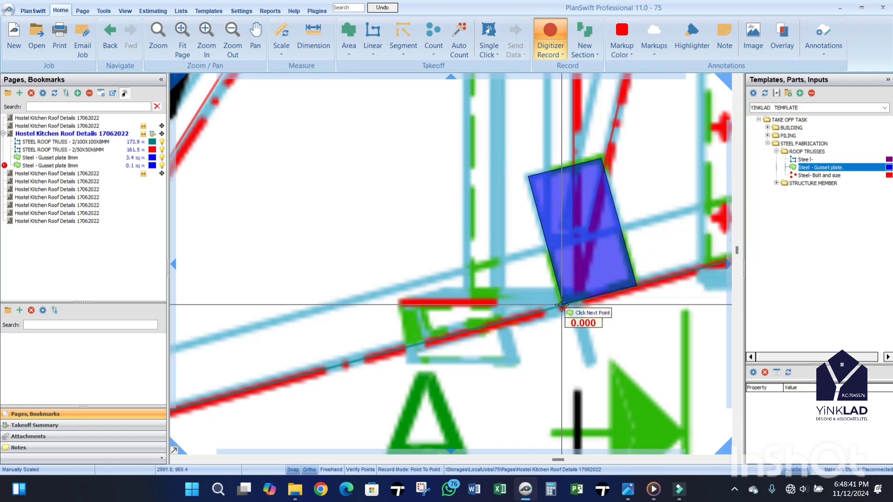
Step: Trace the top-chord gusset plate on the vertical member above the base plate, about 0.162 by 0.213 m
{"action": "scroll", "coordinate": [605, 264], "scroll_direction": "down", "scroll_amount": 4}
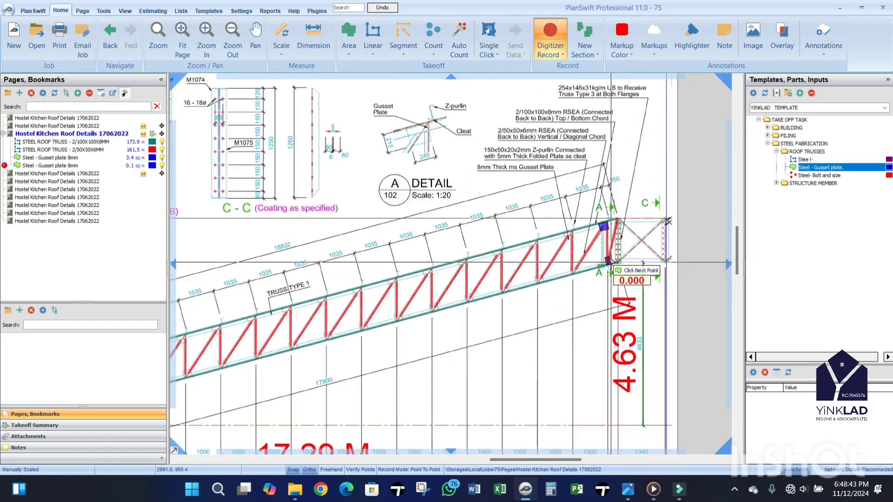
{"action": "scroll", "coordinate": [609, 262], "scroll_direction": "down", "scroll_amount": 2}
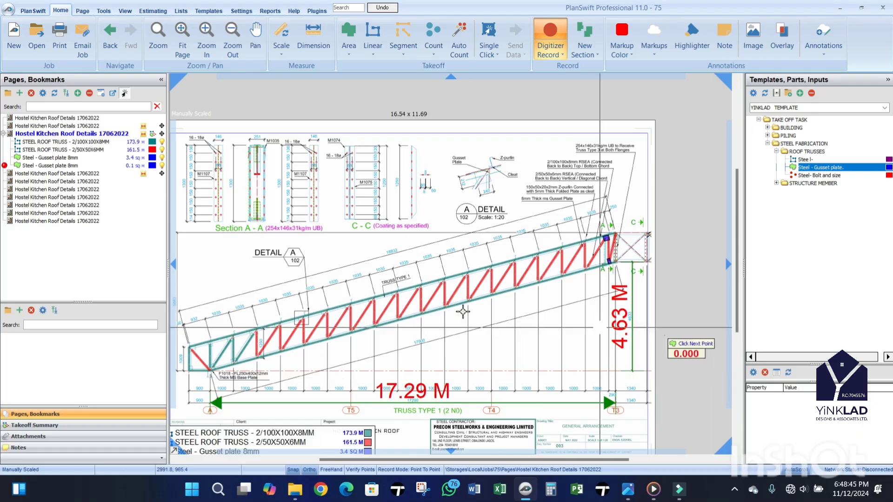
{"action": "scroll", "coordinate": [462, 312], "scroll_direction": "up", "scroll_amount": 2}
{"action": "scroll", "coordinate": [200, 335], "scroll_direction": "down", "scroll_amount": 2}
{"action": "scroll", "coordinate": [279, 321], "scroll_direction": "up", "scroll_amount": 5}
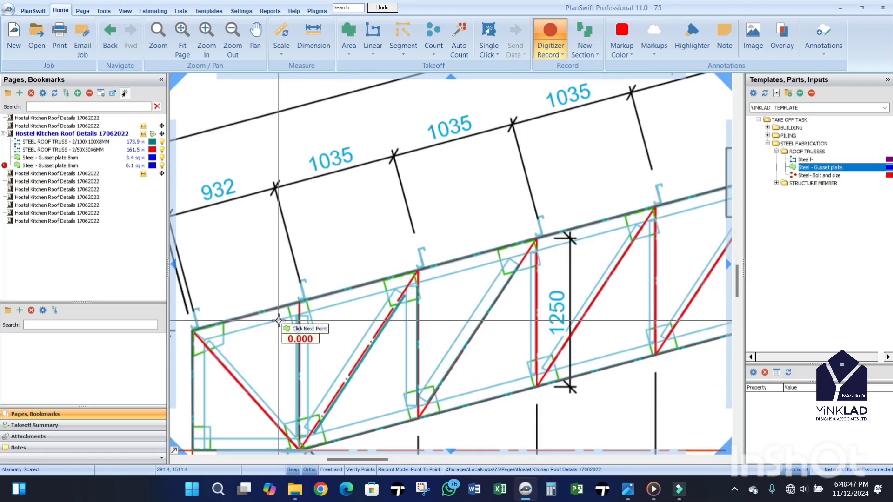
{"action": "scroll", "coordinate": [278, 321], "scroll_direction": "up", "scroll_amount": 4}
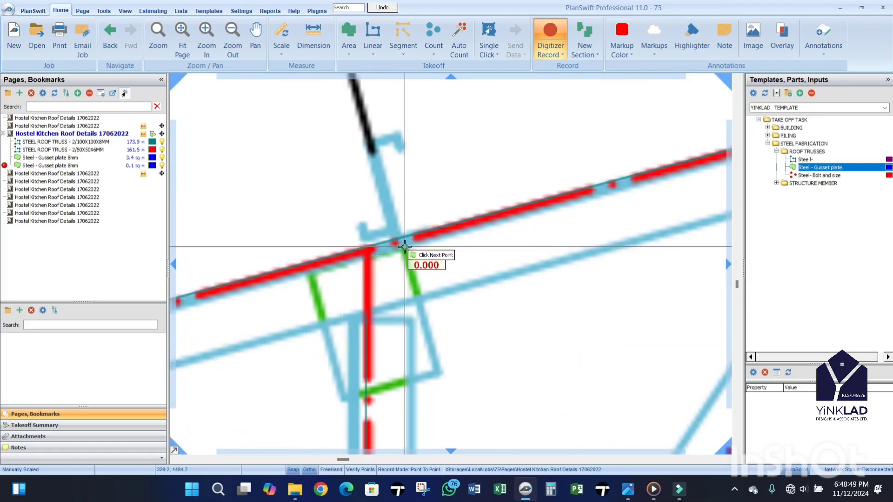
{"action": "left_click", "coordinate": [309, 274]}
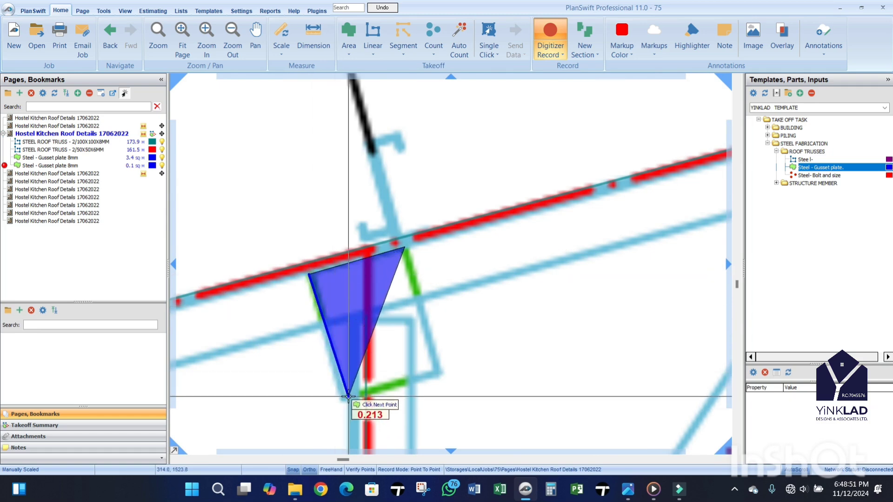
{"action": "left_click", "coordinate": [344, 399]}
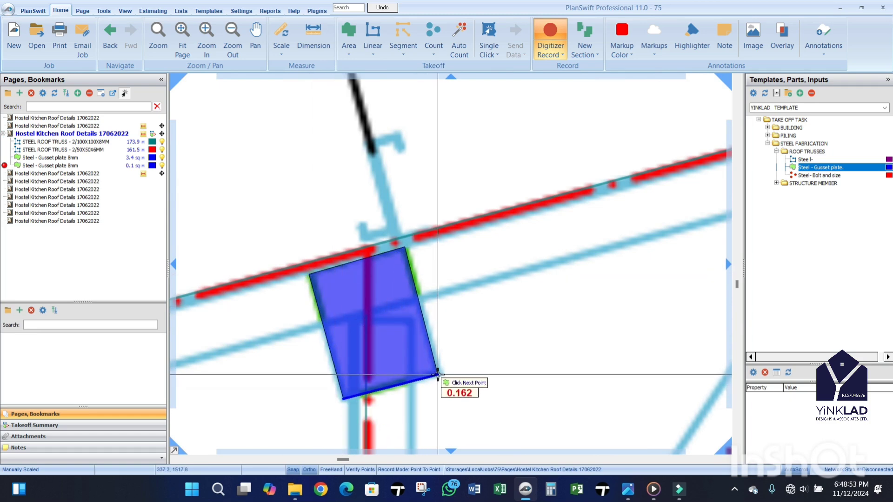
{"action": "left_click", "coordinate": [437, 374]}
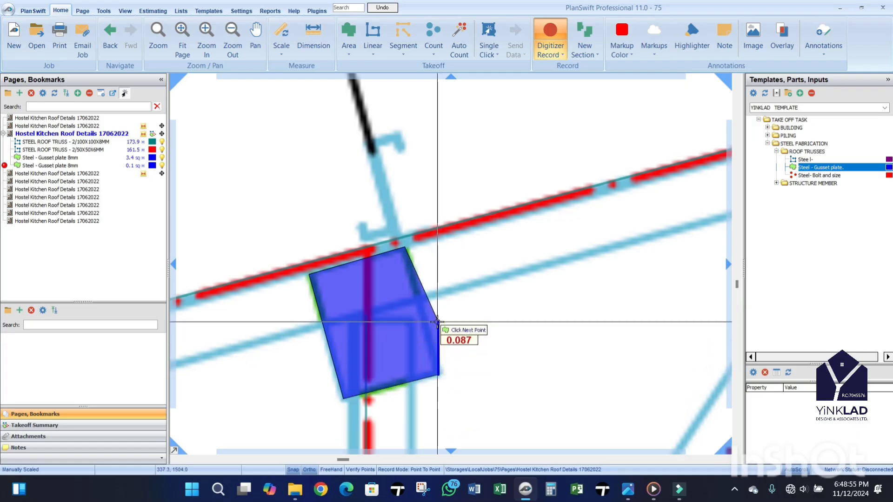
Step: Trace the five-sided gusset plate at the base plate node where the diagonals meet the bottom chord
{"action": "scroll", "coordinate": [436, 250], "scroll_direction": "down", "scroll_amount": 3}
{"action": "scroll", "coordinate": [421, 351], "scroll_direction": "up", "scroll_amount": 5}
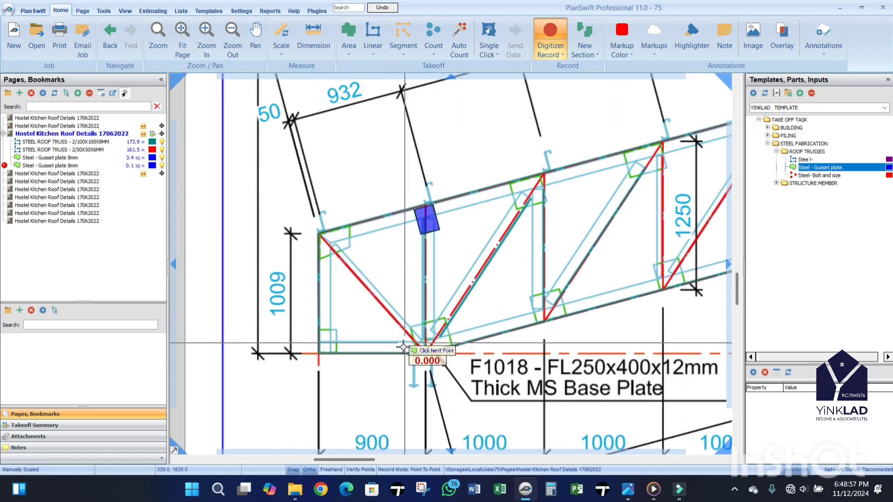
{"action": "scroll", "coordinate": [449, 300], "scroll_direction": "up", "scroll_amount": 2}
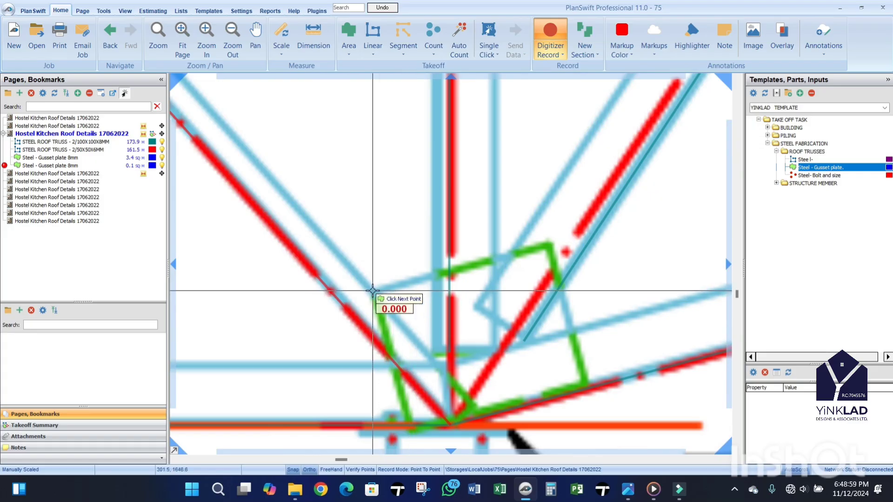
{"action": "left_click", "coordinate": [374, 291]}
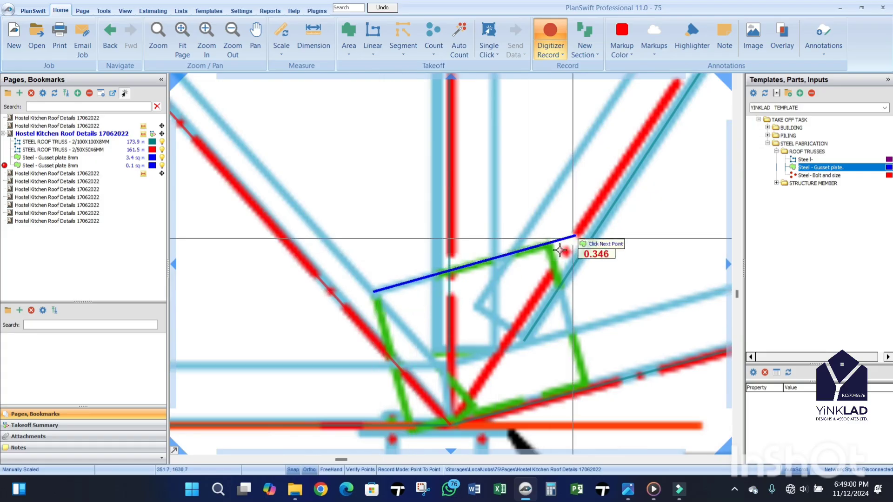
{"action": "left_click", "coordinate": [547, 244]}
{"action": "left_click", "coordinate": [586, 384]}
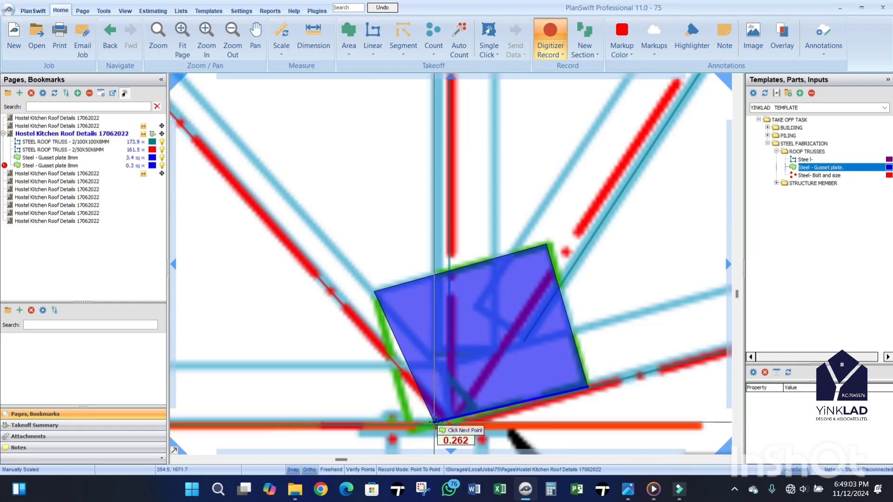
{"action": "left_click", "coordinate": [444, 426]}
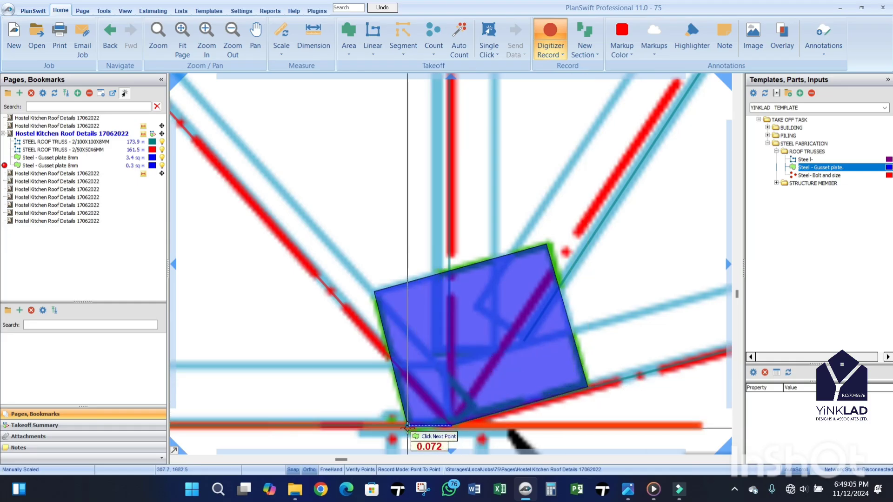
{"action": "double_click", "coordinate": [408, 425]}
Step: Trace the rectangular gusset plate at the lower corner of the truss end, about 0.155 m wide
{"action": "scroll", "coordinate": [556, 368], "scroll_direction": "down", "scroll_amount": 3}
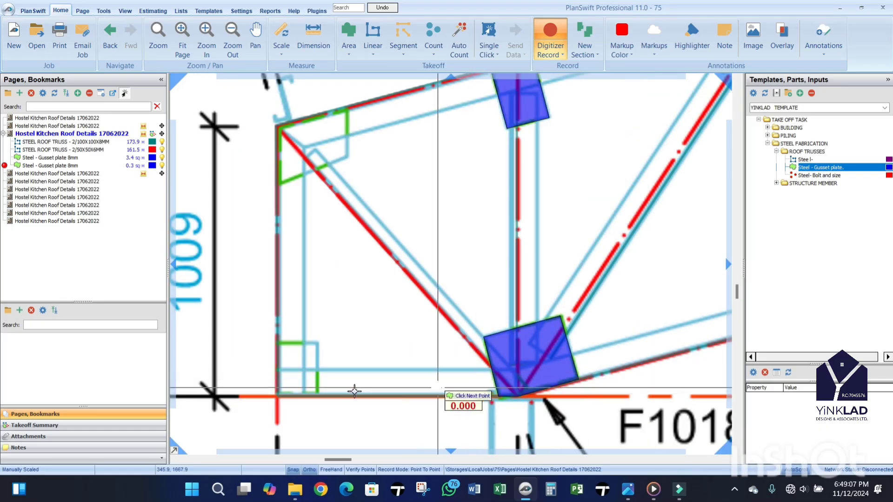
{"action": "left_click", "coordinate": [275, 343]}
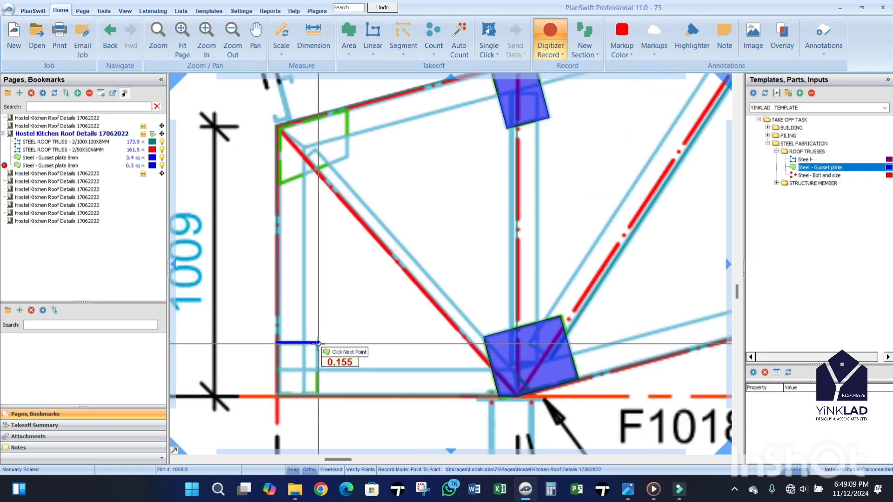
{"action": "left_click", "coordinate": [318, 344]}
{"action": "left_click", "coordinate": [318, 394]}
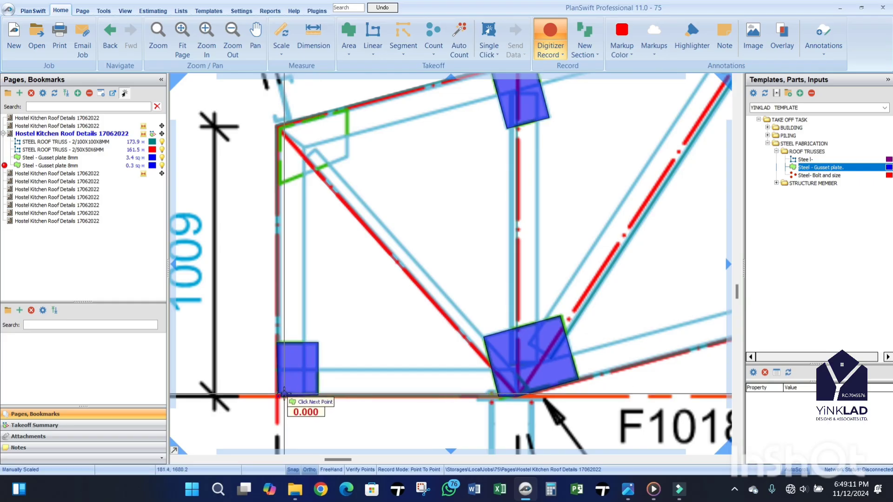
Step: Trace the four-sided gusset plate at the truss end's upper corner, with sides of about 0.177 and 0.269 m, and finish recording
{"action": "scroll", "coordinate": [298, 372], "scroll_direction": "down", "scroll_amount": 3}
{"action": "scroll", "coordinate": [339, 315], "scroll_direction": "up", "scroll_amount": 3}
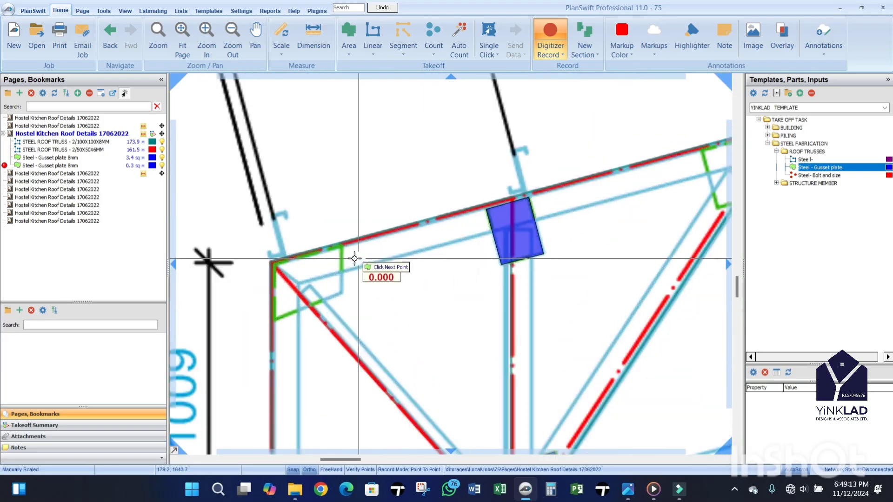
{"action": "scroll", "coordinate": [355, 258], "scroll_direction": "up", "scroll_amount": 2}
{"action": "left_click", "coordinate": [341, 245]}
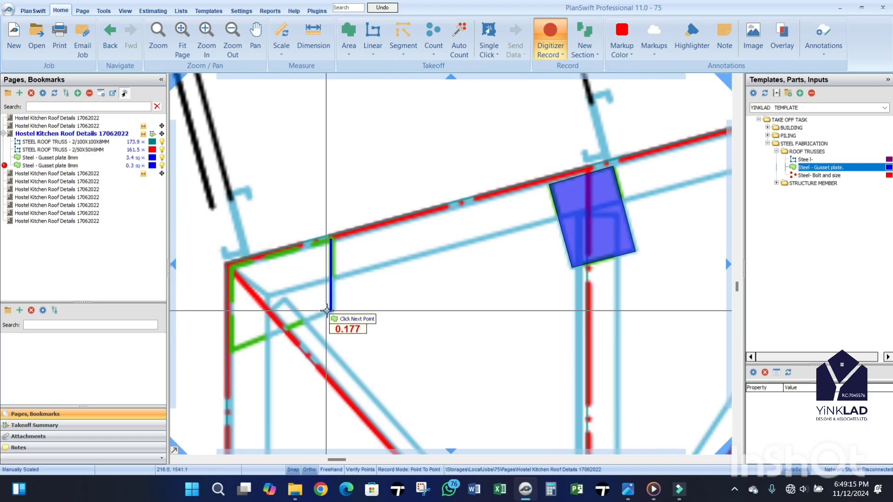
{"action": "left_click", "coordinate": [327, 311]}
{"action": "scroll", "coordinate": [359, 428], "scroll_direction": "down", "scroll_amount": 3}
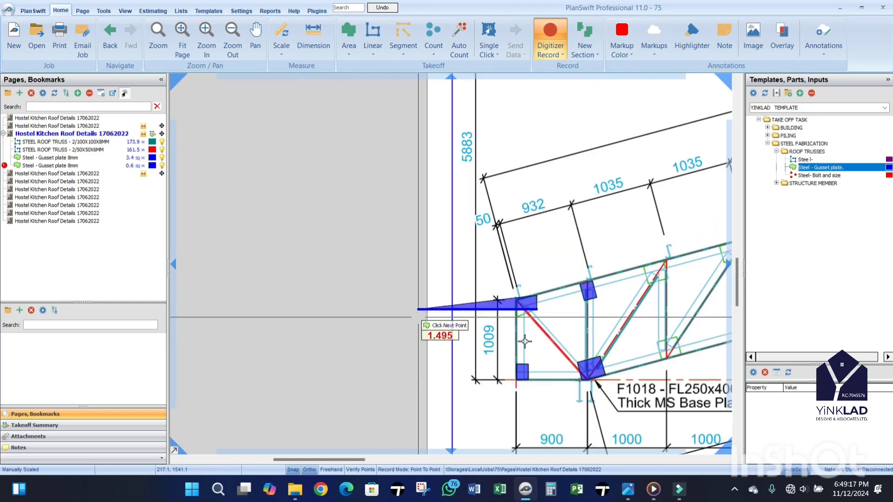
{"action": "scroll", "coordinate": [524, 341], "scroll_direction": "up", "scroll_amount": 5}
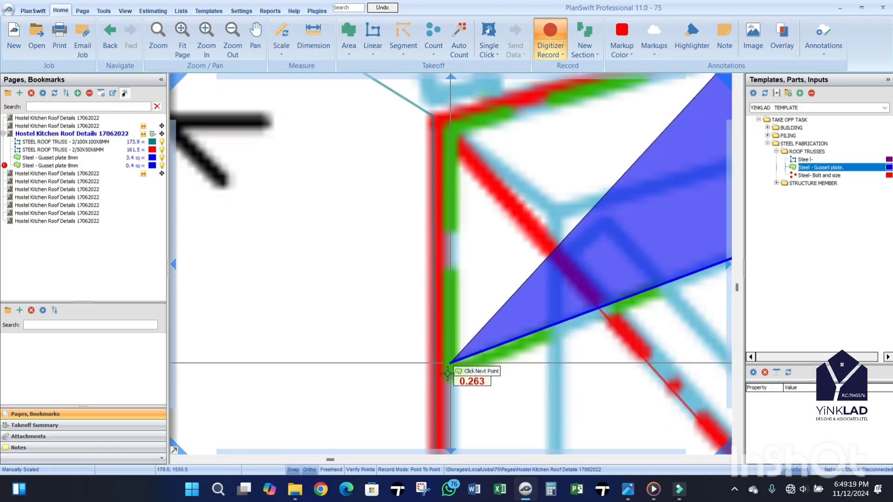
{"action": "left_click", "coordinate": [447, 373]}
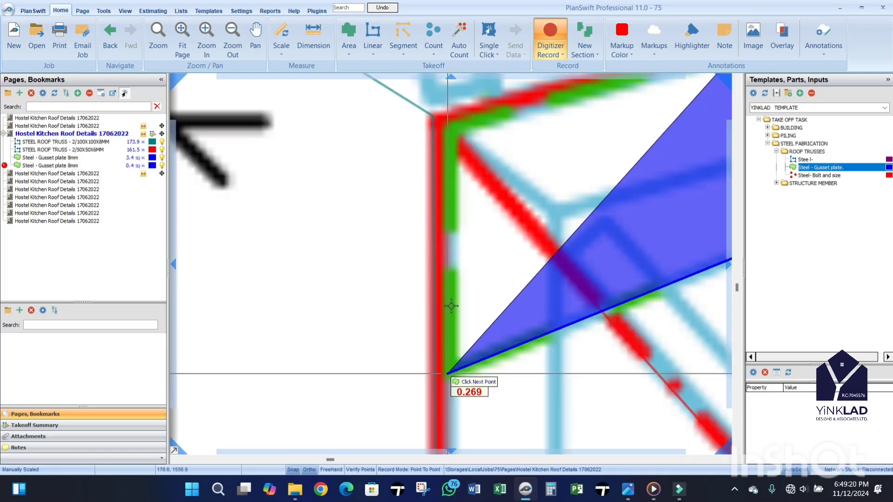
{"action": "left_click", "coordinate": [440, 126]}
{"action": "scroll", "coordinate": [421, 205], "scroll_direction": "down", "scroll_amount": 3}
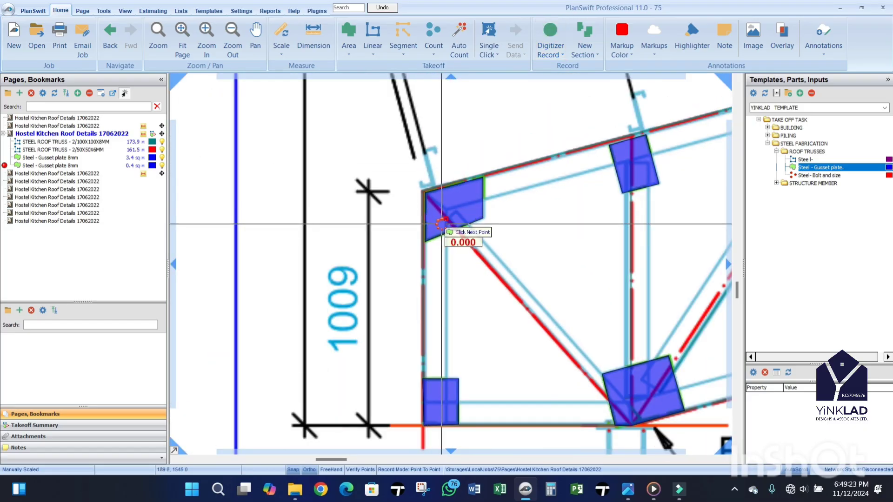
{"action": "key", "text": "Escape"}
Step: Check the second gusset plate takeoff's area in the page legend against the plates traced on truss type 1
{"action": "scroll", "coordinate": [441, 224], "scroll_direction": "down", "scroll_amount": 3}
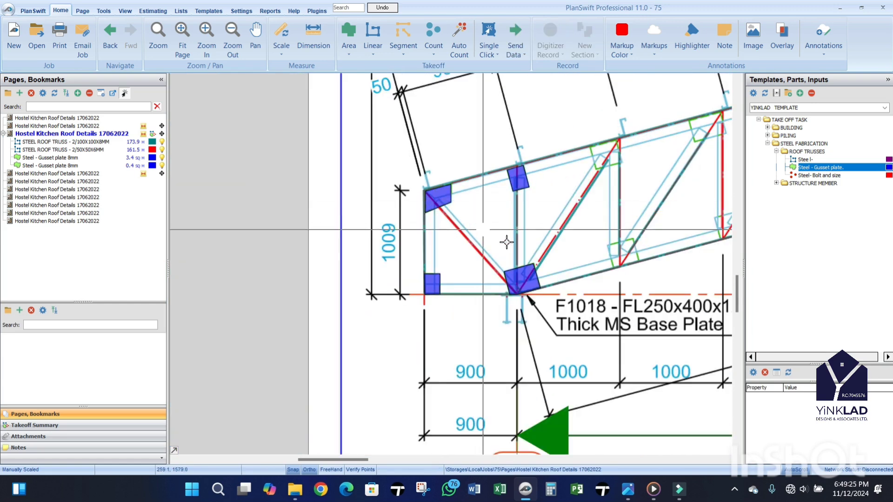
{"action": "scroll", "coordinate": [457, 279], "scroll_direction": "down", "scroll_amount": 3}
{"action": "scroll", "coordinate": [628, 263], "scroll_direction": "up", "scroll_amount": 3}
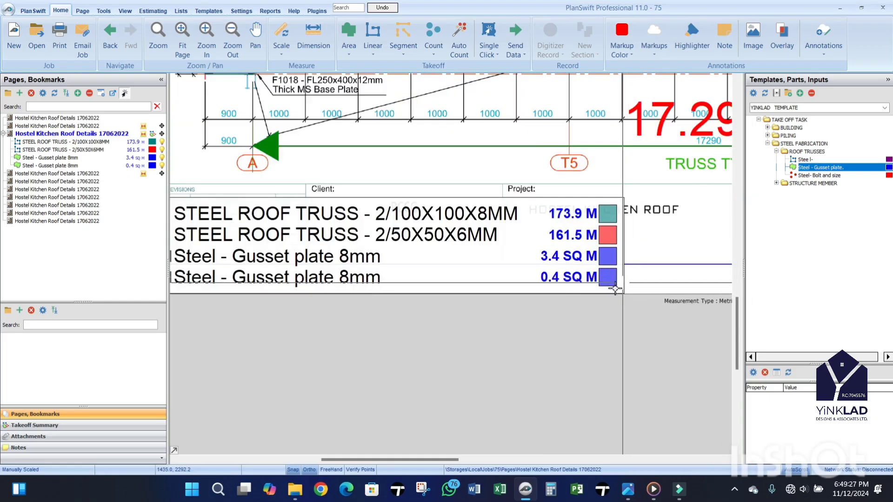
{"action": "scroll", "coordinate": [515, 309], "scroll_direction": "down", "scroll_amount": 3}
{"action": "scroll", "coordinate": [521, 160], "scroll_direction": "up", "scroll_amount": 3}
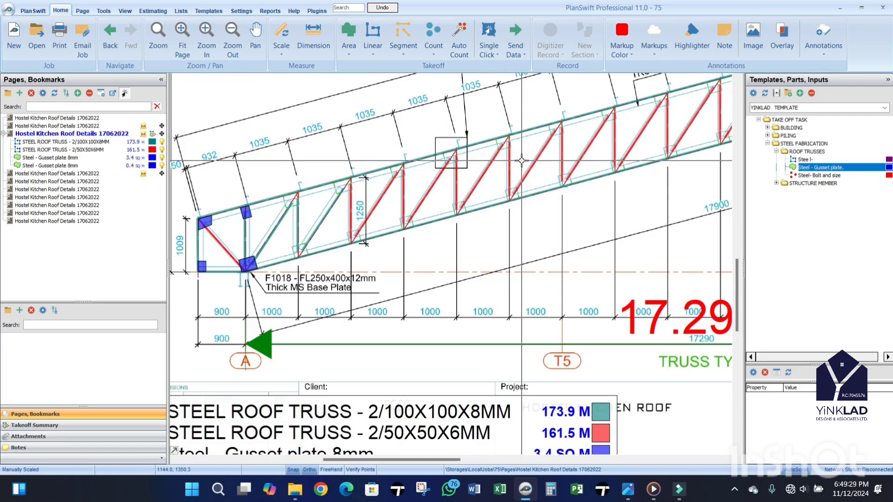
{"action": "scroll", "coordinate": [429, 271], "scroll_direction": "down", "scroll_amount": 3}
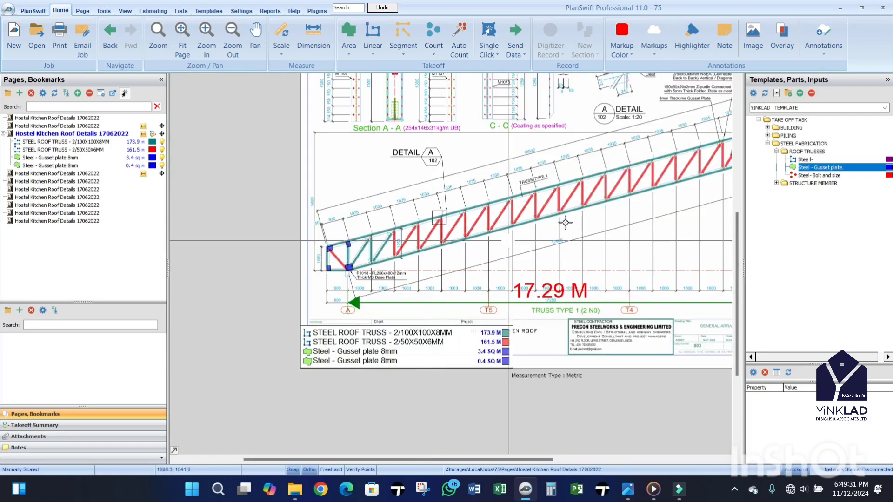
Step: Inspect the traced chords, diagonals and gusset plates along truss type 1 up to the A-A and C-C end connection
{"action": "scroll", "coordinate": [474, 256], "scroll_direction": "up", "scroll_amount": 3}
{"action": "scroll", "coordinate": [514, 235], "scroll_direction": "down", "scroll_amount": 3}
{"action": "scroll", "coordinate": [629, 230], "scroll_direction": "up", "scroll_amount": 3}
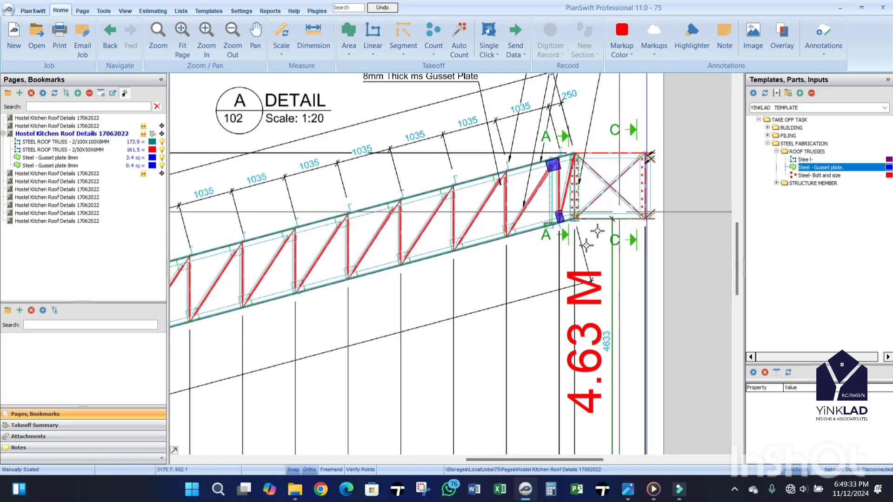
{"action": "scroll", "coordinate": [552, 201], "scroll_direction": "down", "scroll_amount": 3}
{"action": "scroll", "coordinate": [577, 228], "scroll_direction": "up", "scroll_amount": 3}
{"action": "scroll", "coordinate": [592, 239], "scroll_direction": "down", "scroll_amount": 3}
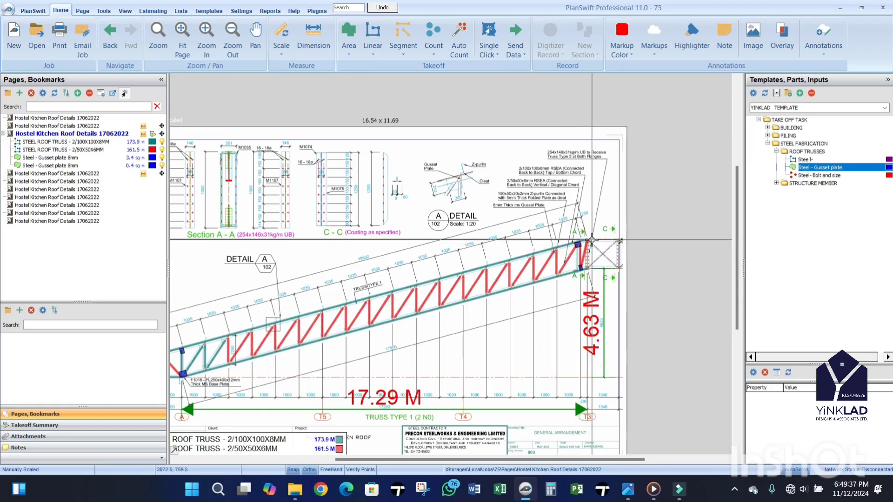
{"action": "scroll", "coordinate": [592, 240], "scroll_direction": "up", "scroll_amount": 4}
{"action": "scroll", "coordinate": [600, 250], "scroll_direction": "down", "scroll_amount": 2}
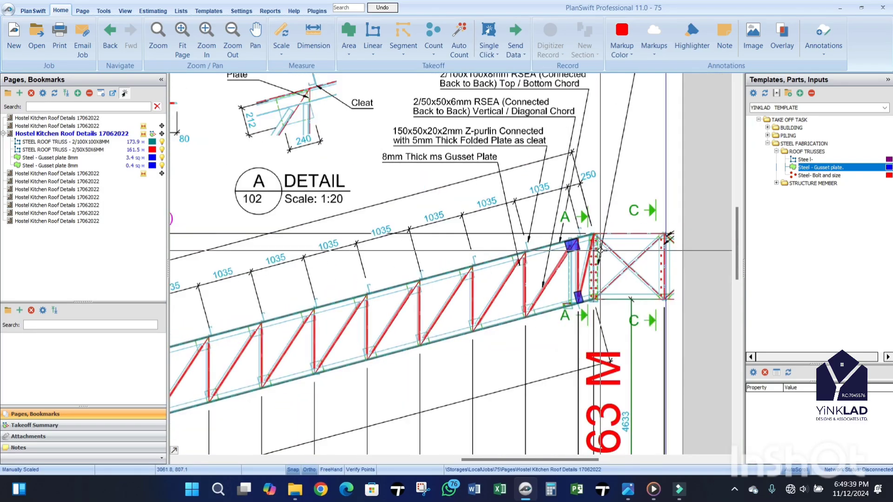
{"action": "scroll", "coordinate": [600, 250], "scroll_direction": "down", "scroll_amount": 5}
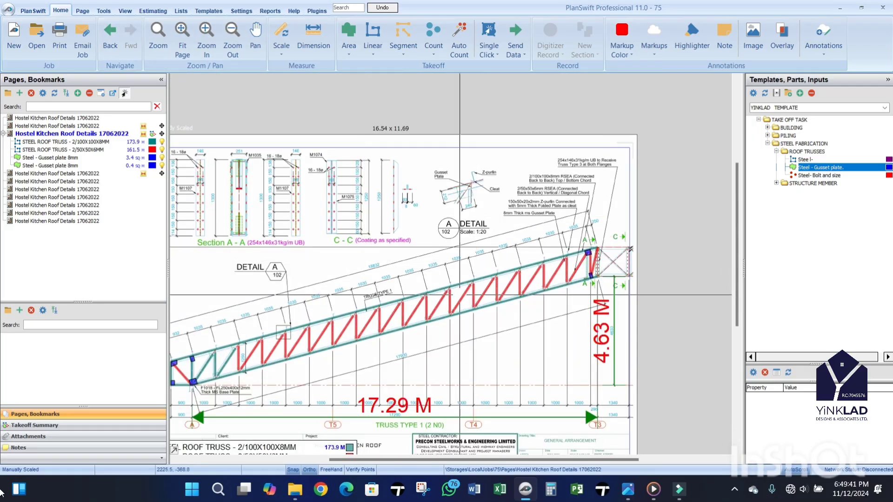
Step: Check on the roof plan how truss types 1 and 2 meet at the centre, and return to the truss type 1 page
{"action": "left_click", "coordinate": [59, 127]}
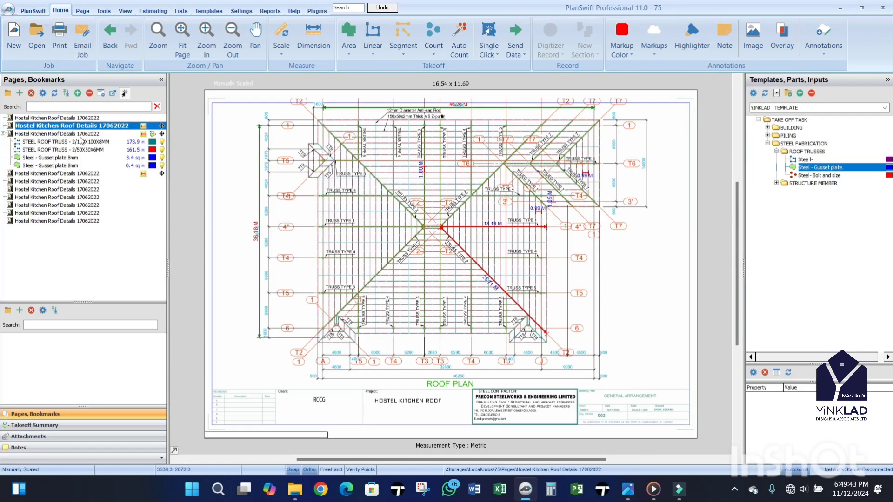
{"action": "scroll", "coordinate": [672, 276], "scroll_direction": "up", "scroll_amount": 6}
{"action": "scroll", "coordinate": [671, 275], "scroll_direction": "down", "scroll_amount": 4}
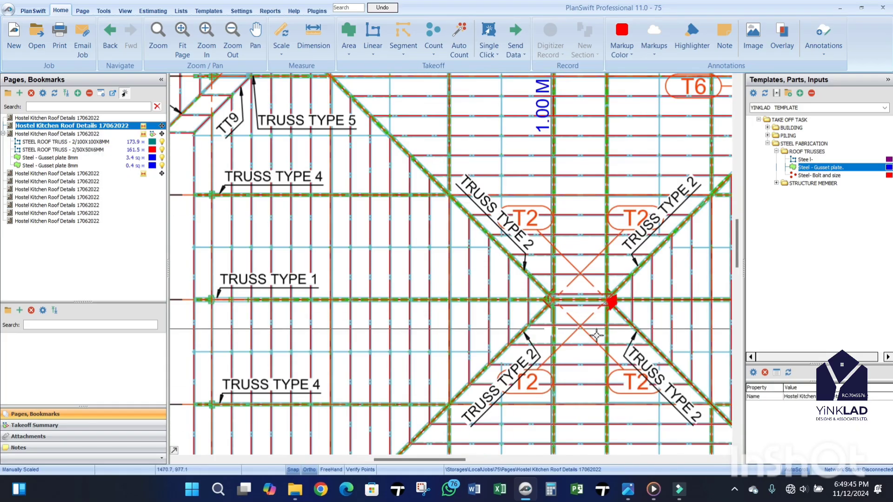
{"action": "left_click", "coordinate": [85, 150]}
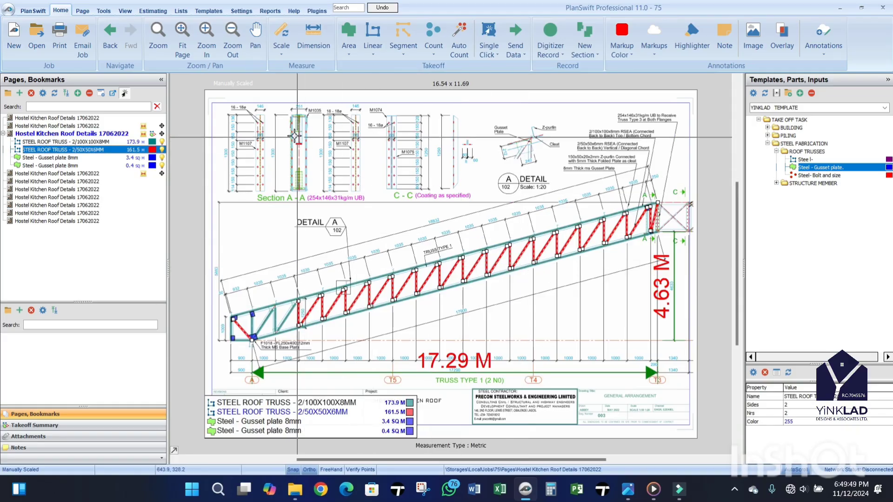
Step: Create a green linear takeoff with solid fill, named 254x146x31KG/M UB after the drawing's beam note
{"action": "scroll", "coordinate": [309, 138], "scroll_direction": "up", "scroll_amount": 5}
{"action": "scroll", "coordinate": [309, 139], "scroll_direction": "down", "scroll_amount": 2}
{"action": "scroll", "coordinate": [394, 190], "scroll_direction": "up", "scroll_amount": 2}
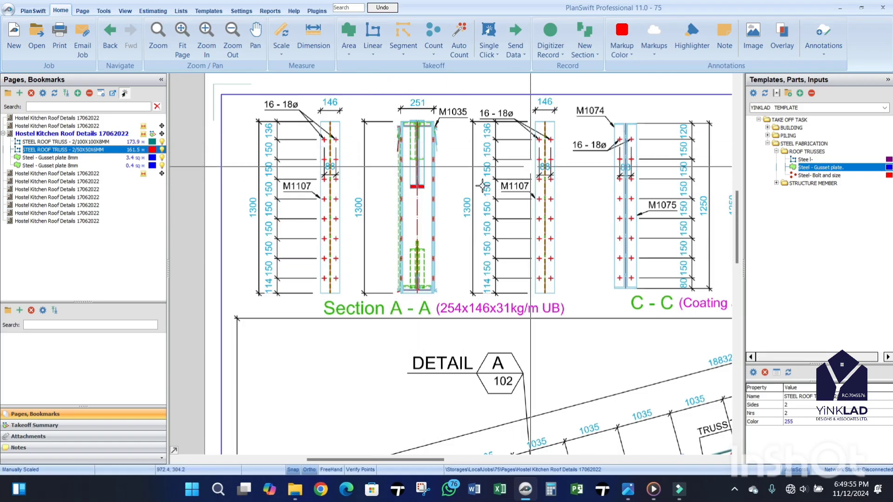
{"action": "scroll", "coordinate": [371, 225], "scroll_direction": "down", "scroll_amount": 3}
{"action": "scroll", "coordinate": [535, 111], "scroll_direction": "up", "scroll_amount": 5}
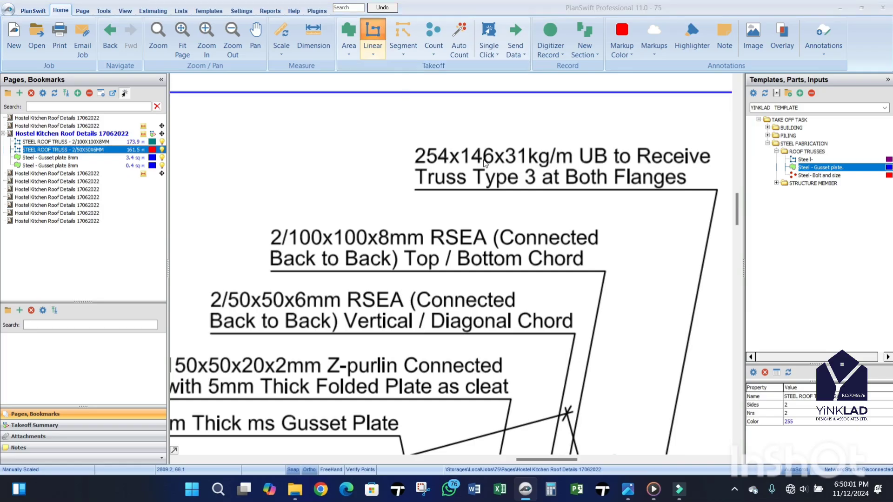
{"action": "left_click", "coordinate": [373, 37]}
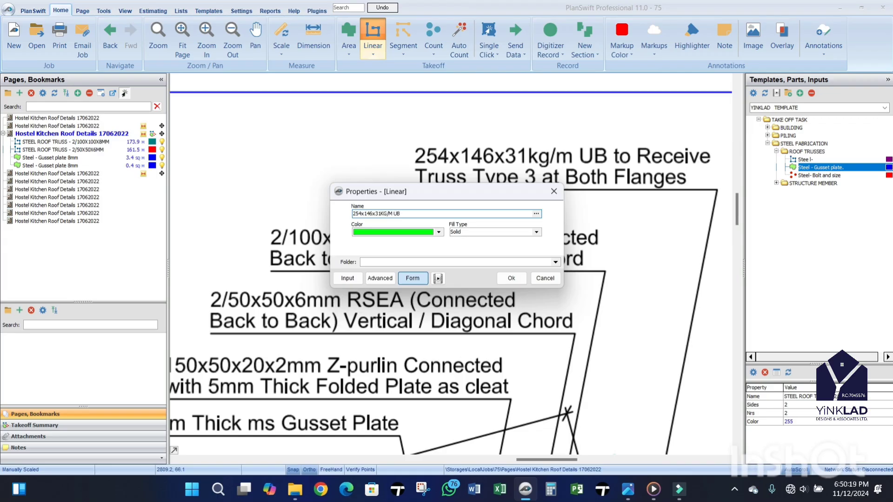
{"action": "left_click", "coordinate": [512, 278]}
Step: Trace the UB down the centreline of the first 146 mm wide view in Section A-A, about 3.254 m long
{"action": "scroll", "coordinate": [518, 205], "scroll_direction": "down", "scroll_amount": 5}
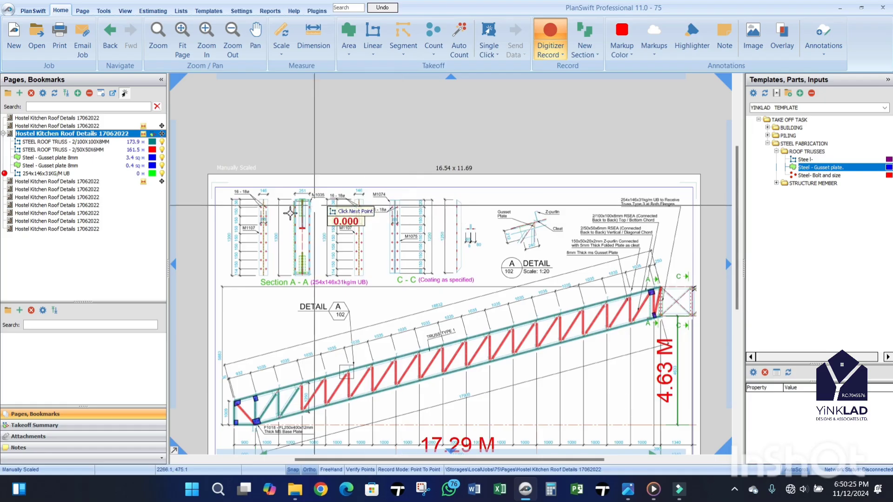
{"action": "scroll", "coordinate": [250, 224], "scroll_direction": "up", "scroll_amount": 5}
{"action": "scroll", "coordinate": [289, 165], "scroll_direction": "up", "scroll_amount": 6}
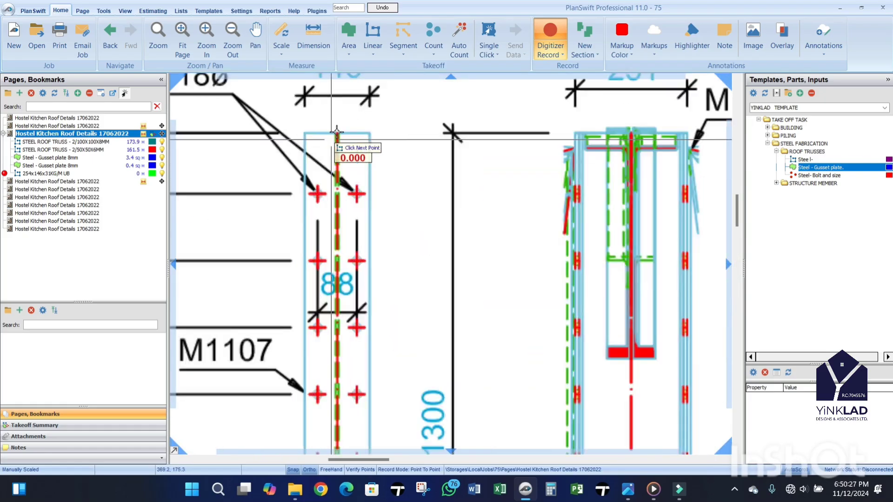
{"action": "scroll", "coordinate": [341, 265], "scroll_direction": "down", "scroll_amount": 4}
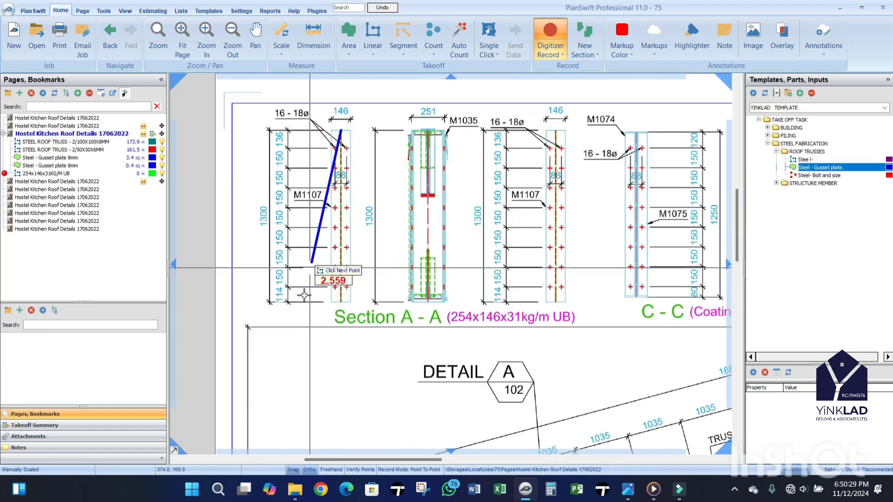
{"action": "scroll", "coordinate": [340, 302], "scroll_direction": "up", "scroll_amount": 2}
{"action": "scroll", "coordinate": [340, 301], "scroll_direction": "up", "scroll_amount": 3}
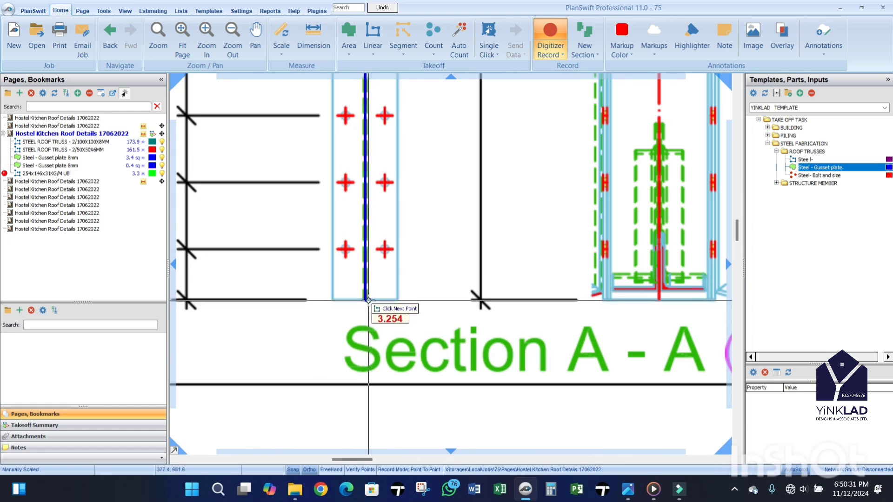
{"action": "left_click", "coordinate": [346, 302]}
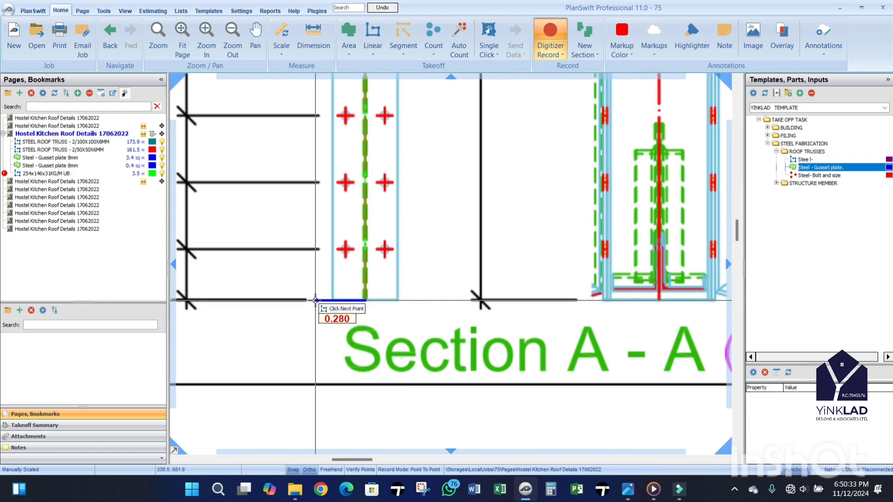
{"action": "scroll", "coordinate": [316, 300], "scroll_direction": "down", "scroll_amount": 3}
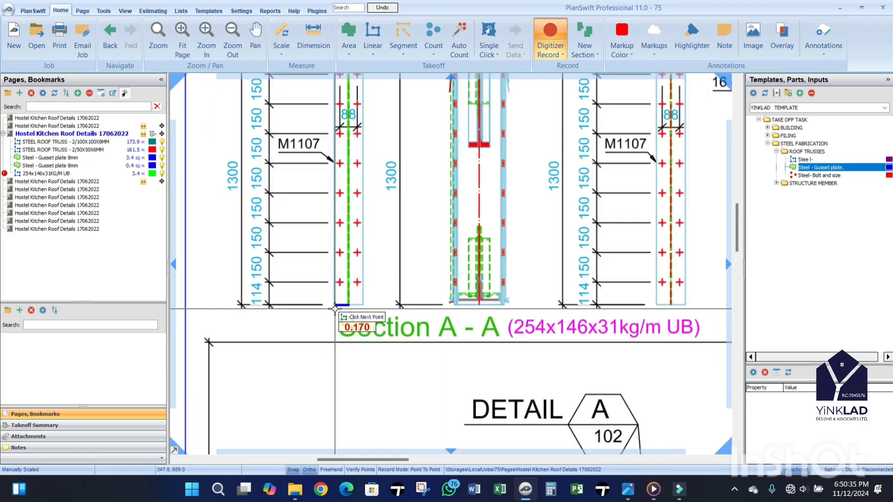
{"action": "left_click", "coordinate": [365, 292]}
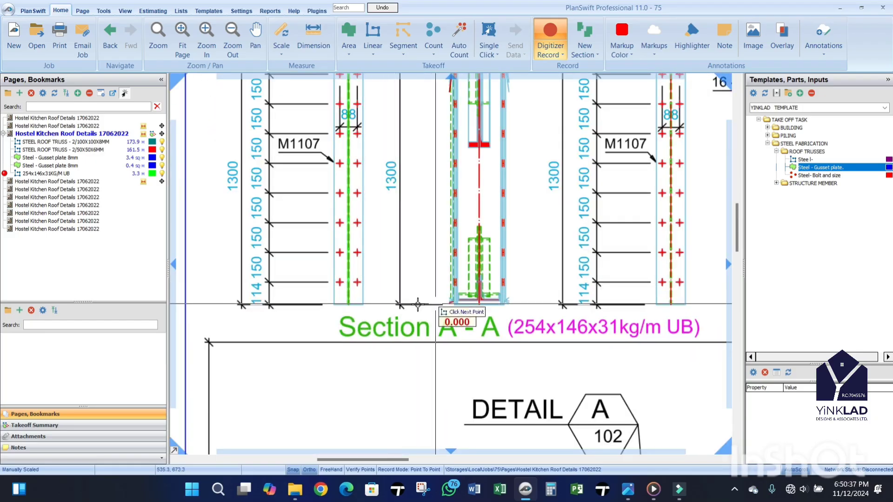
Step: Compare the remaining Section A-A views with Section C-C to decide which UB length to measure
{"action": "scroll", "coordinate": [333, 305], "scroll_direction": "up", "scroll_amount": 2}
{"action": "scroll", "coordinate": [324, 307], "scroll_direction": "down", "scroll_amount": 1}
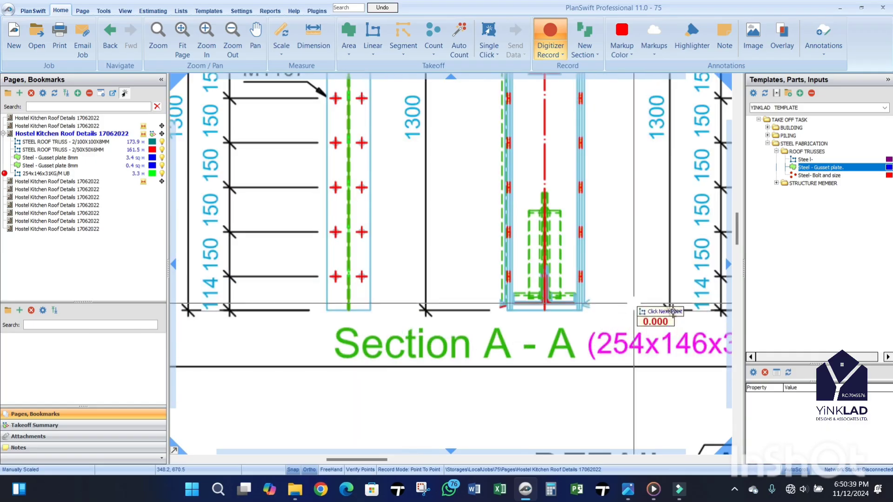
{"action": "scroll", "coordinate": [495, 328], "scroll_direction": "down", "scroll_amount": 1}
{"action": "scroll", "coordinate": [499, 332], "scroll_direction": "down", "scroll_amount": 3}
{"action": "scroll", "coordinate": [521, 321], "scroll_direction": "up", "scroll_amount": 4}
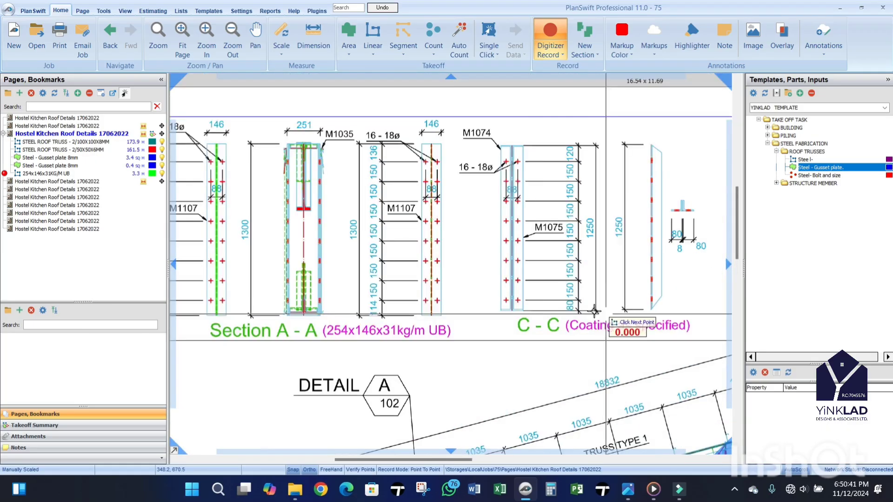
{"action": "scroll", "coordinate": [481, 311], "scroll_direction": "up", "scroll_amount": 2}
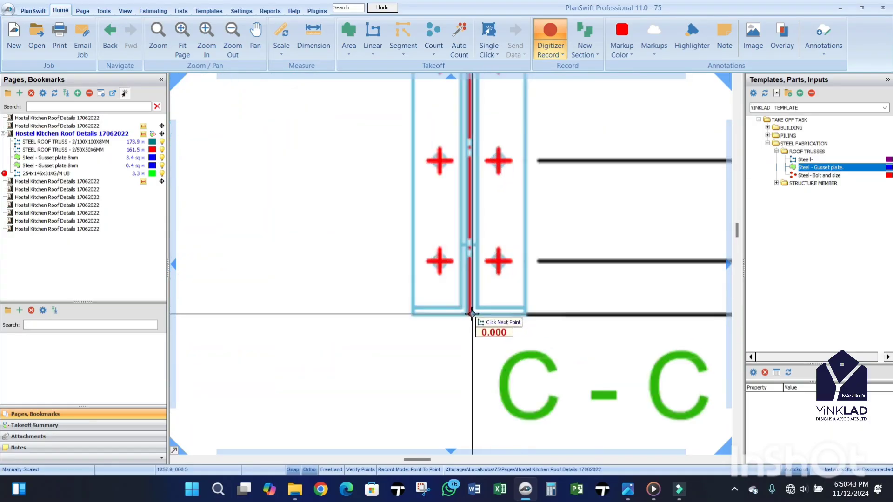
{"action": "scroll", "coordinate": [469, 316], "scroll_direction": "down", "scroll_amount": 4}
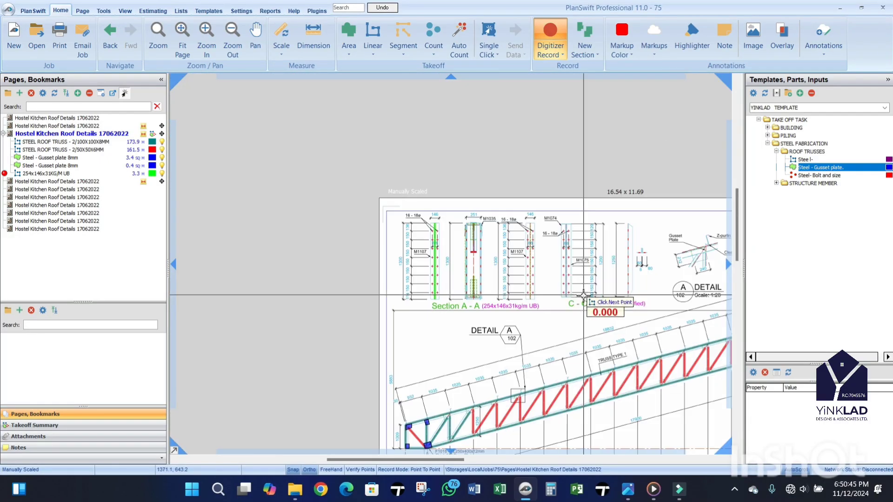
Step: Trace the same Section A-A centreline again from bottom to top, about 3.254 m, and finish recording
{"action": "scroll", "coordinate": [454, 302], "scroll_direction": "up", "scroll_amount": 3}
{"action": "scroll", "coordinate": [413, 298], "scroll_direction": "up", "scroll_amount": 3}
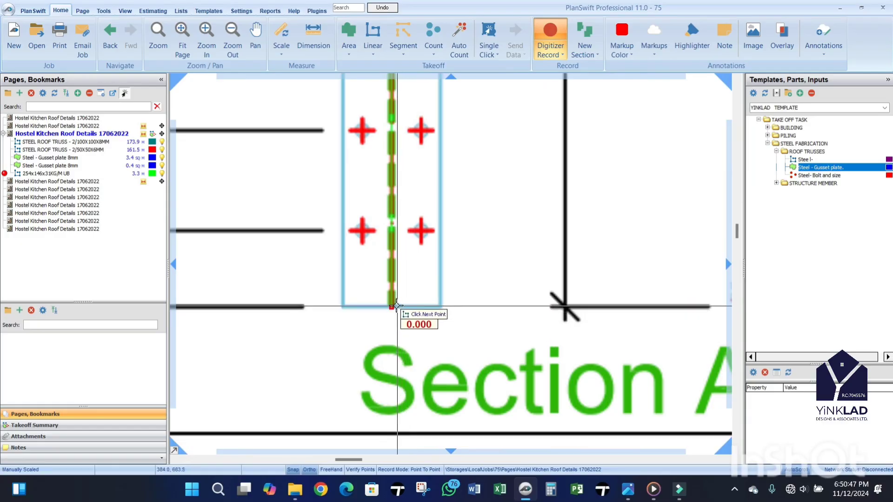
{"action": "scroll", "coordinate": [414, 325], "scroll_direction": "down", "scroll_amount": 2}
{"action": "scroll", "coordinate": [407, 163], "scroll_direction": "down", "scroll_amount": 3}
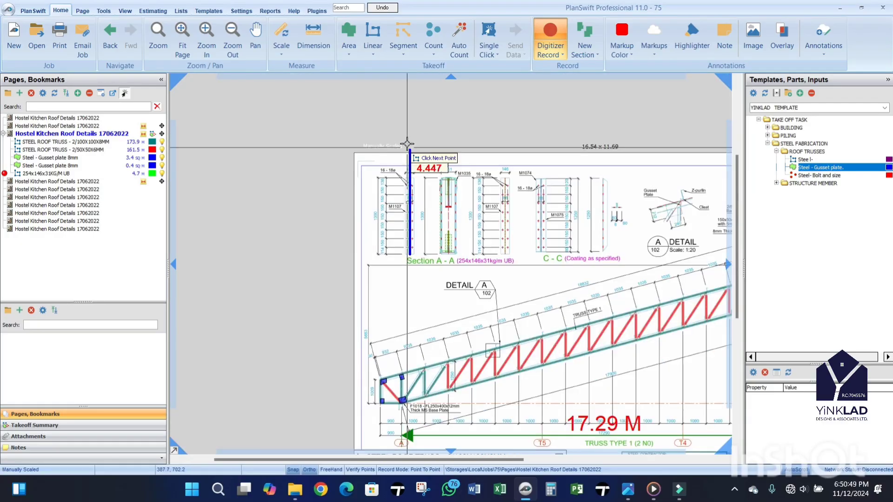
{"action": "scroll", "coordinate": [412, 209], "scroll_direction": "up", "scroll_amount": 5}
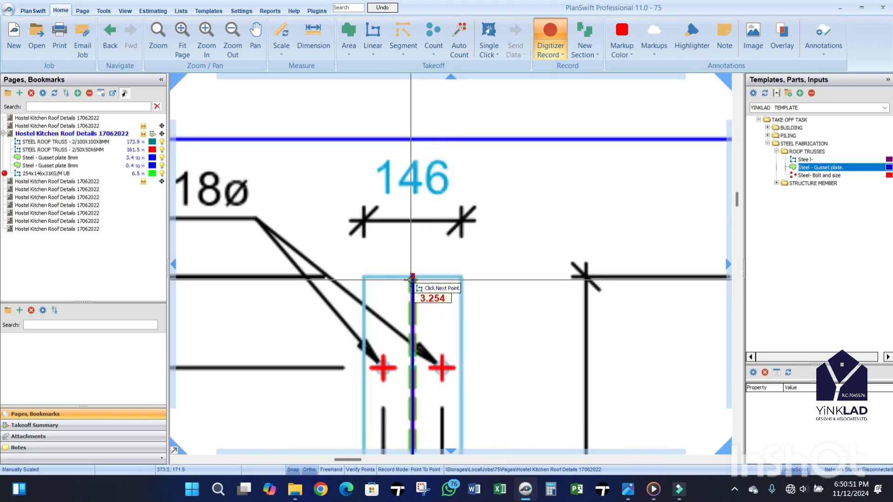
{"action": "scroll", "coordinate": [444, 235], "scroll_direction": "down", "scroll_amount": 3}
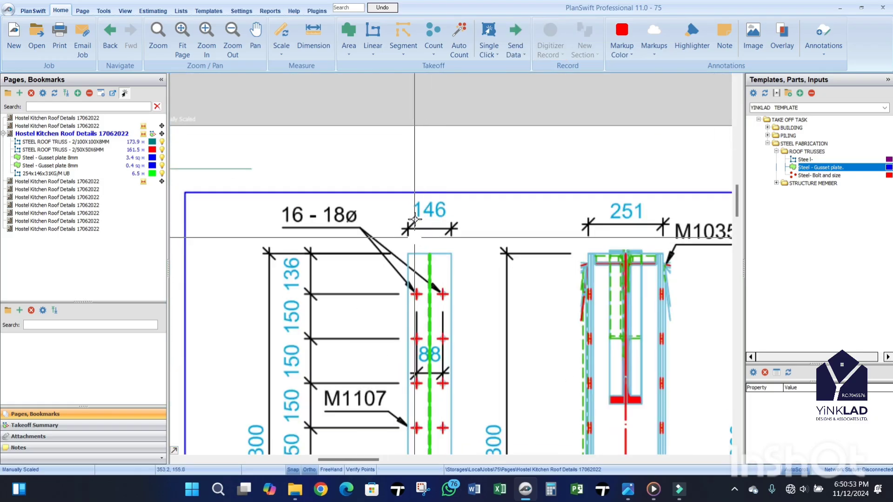
Step: Review the traced UB in Section A-A against the truss type 1 elevation and the neighbouring section views
{"action": "scroll", "coordinate": [414, 219], "scroll_direction": "down", "scroll_amount": 3}
{"action": "scroll", "coordinate": [404, 237], "scroll_direction": "up", "scroll_amount": 2}
{"action": "scroll", "coordinate": [396, 248], "scroll_direction": "down", "scroll_amount": 2}
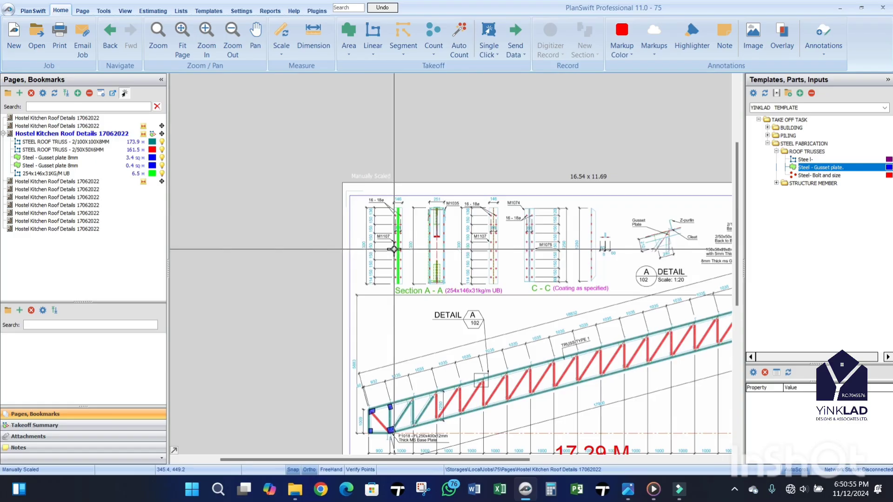
{"action": "scroll", "coordinate": [430, 259], "scroll_direction": "up", "scroll_amount": 3}
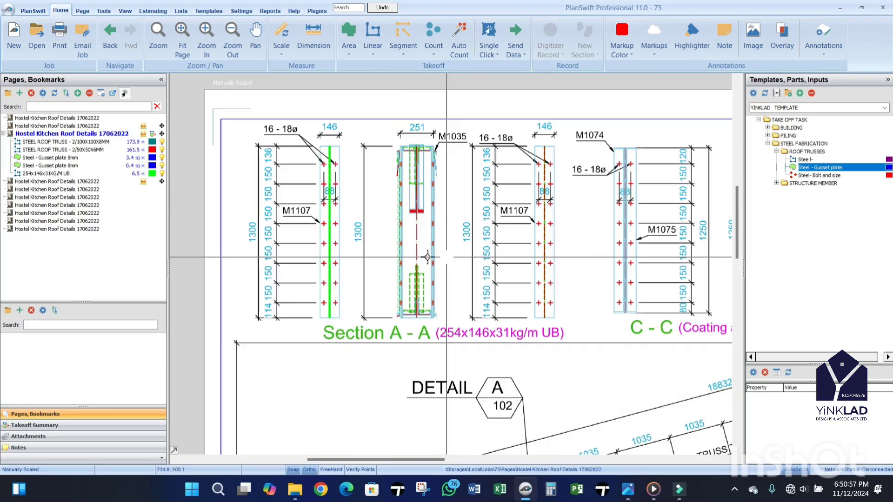
{"action": "scroll", "coordinate": [390, 229], "scroll_direction": "down", "scroll_amount": 3}
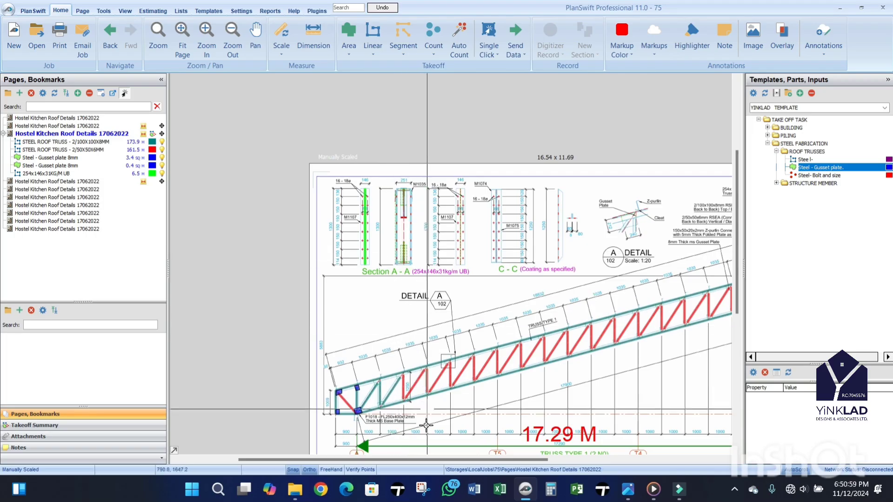
{"action": "scroll", "coordinate": [423, 393], "scroll_direction": "up", "scroll_amount": 2}
{"action": "scroll", "coordinate": [422, 393], "scroll_direction": "down", "scroll_amount": 3}
{"action": "scroll", "coordinate": [350, 214], "scroll_direction": "up", "scroll_amount": 4}
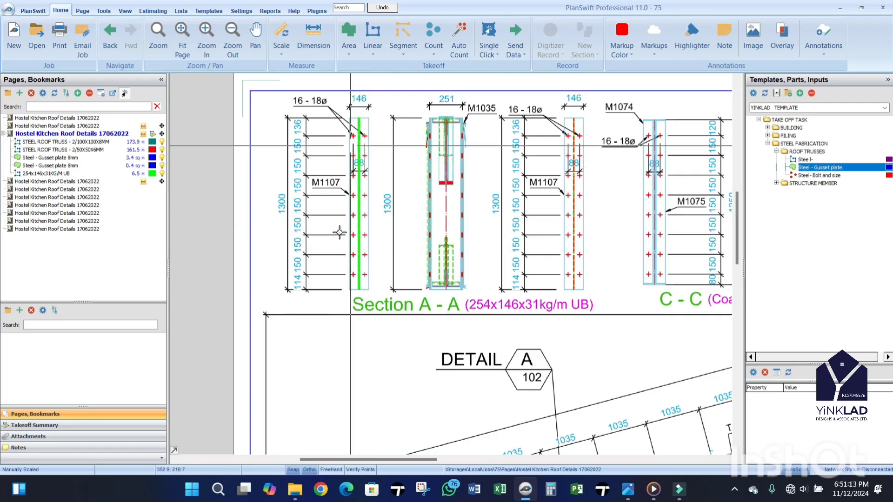
Step: Examine the bolt hole layout and the 16 - 18ø note on the M1107 view in Section A-A
{"action": "scroll", "coordinate": [352, 125], "scroll_direction": "up", "scroll_amount": 2}
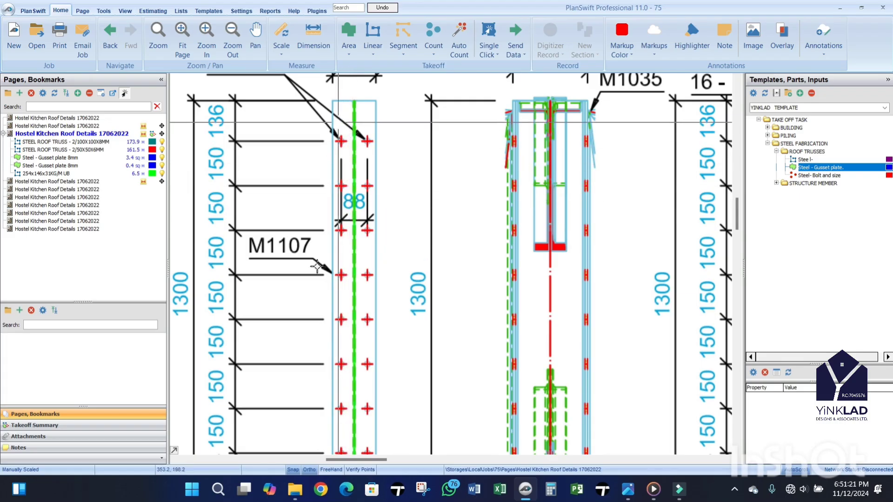
{"action": "scroll", "coordinate": [390, 280], "scroll_direction": "down", "scroll_amount": 1}
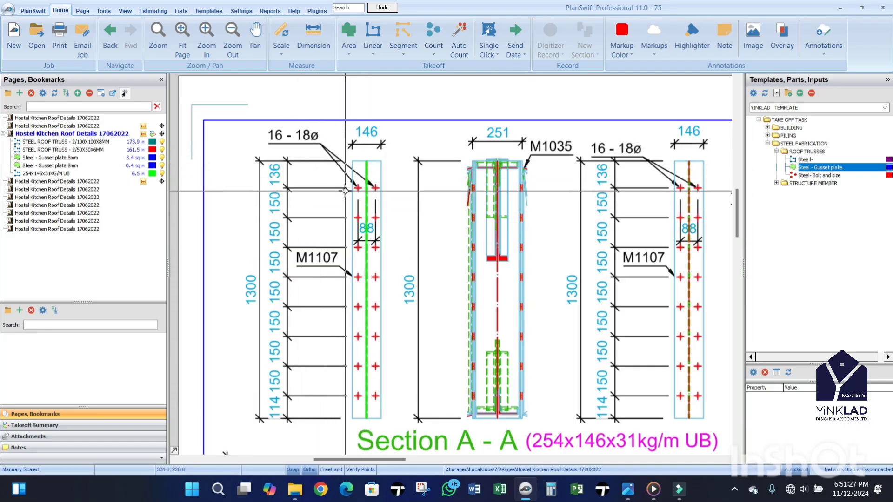
{"action": "scroll", "coordinate": [345, 191], "scroll_direction": "down", "scroll_amount": 1}
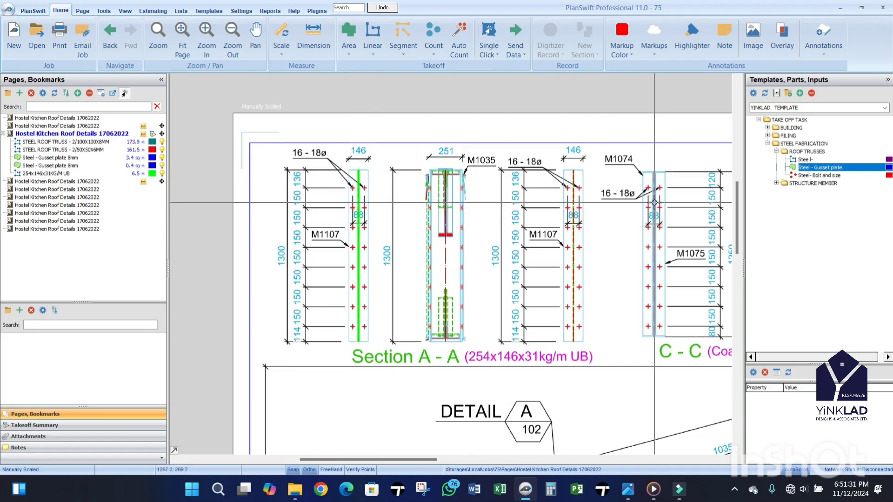
{"action": "scroll", "coordinate": [363, 188], "scroll_direction": "up", "scroll_amount": 2}
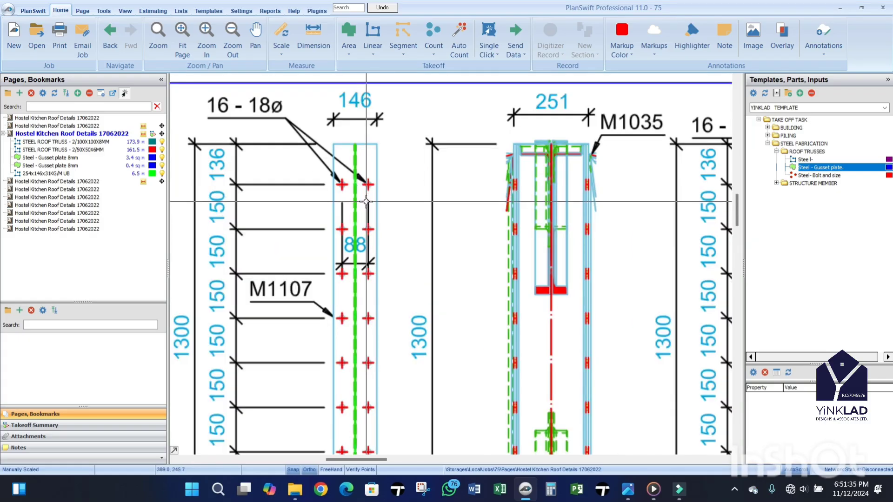
{"action": "scroll", "coordinate": [366, 201], "scroll_direction": "down", "scroll_amount": 2}
{"action": "scroll", "coordinate": [363, 198], "scroll_direction": "up", "scroll_amount": 2}
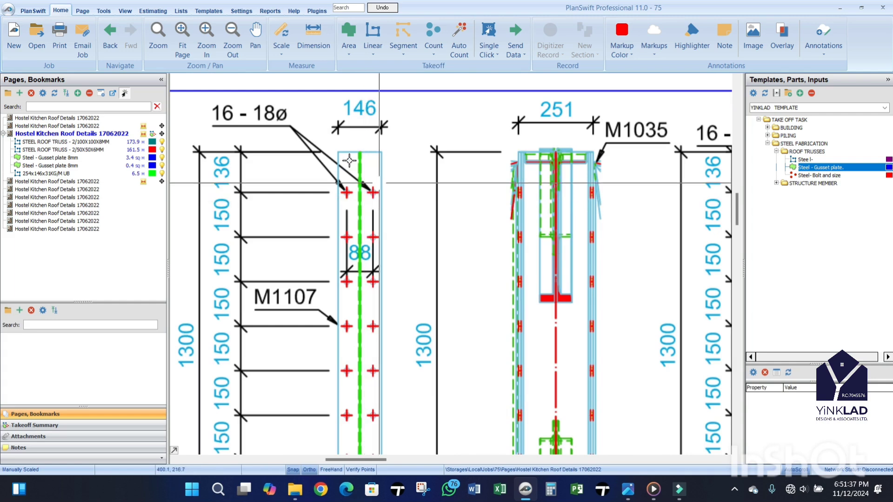
{"action": "scroll", "coordinate": [267, 120], "scroll_direction": "up", "scroll_amount": 2}
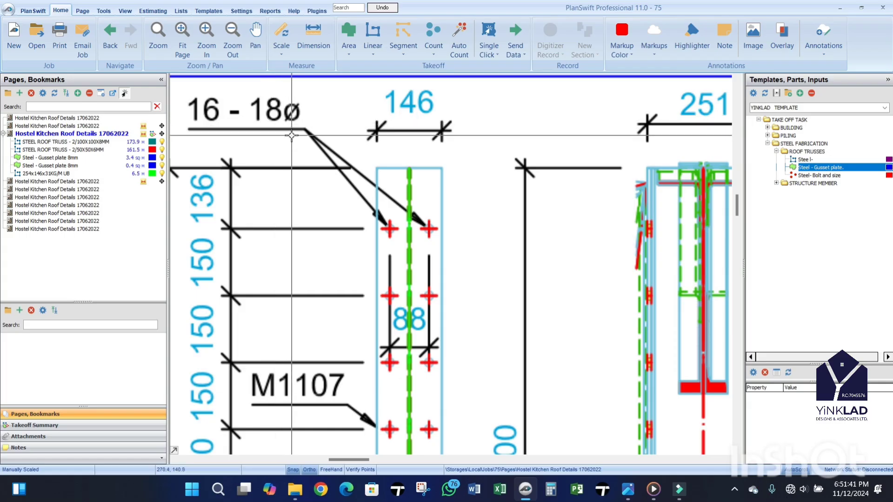
Step: Create a new count takeoff named "16DIA. BOL & NUT" with solid yellow circle markers
{"action": "scroll", "coordinate": [291, 135], "scroll_direction": "down", "scroll_amount": 2}
{"action": "scroll", "coordinate": [328, 159], "scroll_direction": "up", "scroll_amount": 1}
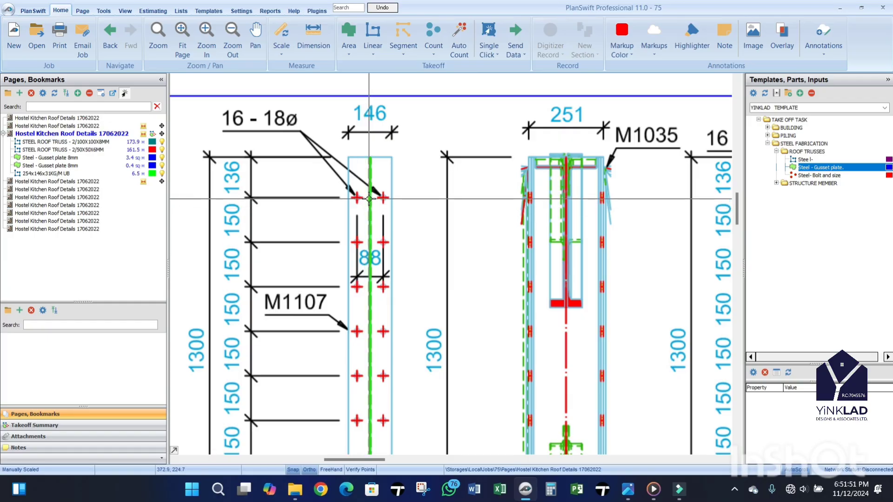
{"action": "scroll", "coordinate": [400, 212], "scroll_direction": "down", "scroll_amount": 3}
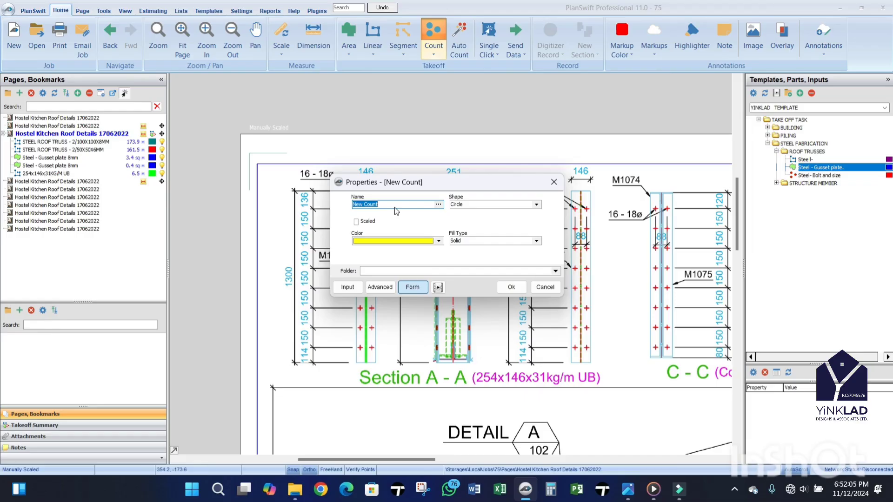
{"action": "type", "text": "16DIA. BOL & NUT"}
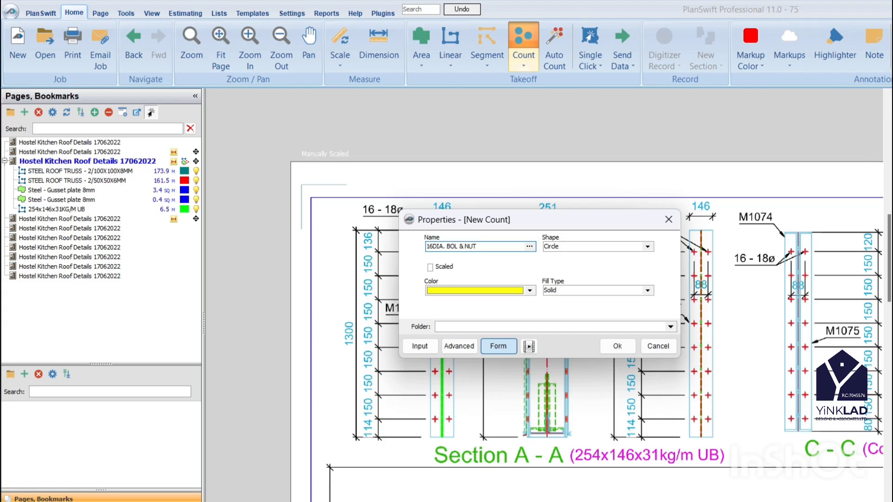
{"action": "left_click", "coordinate": [614, 346]}
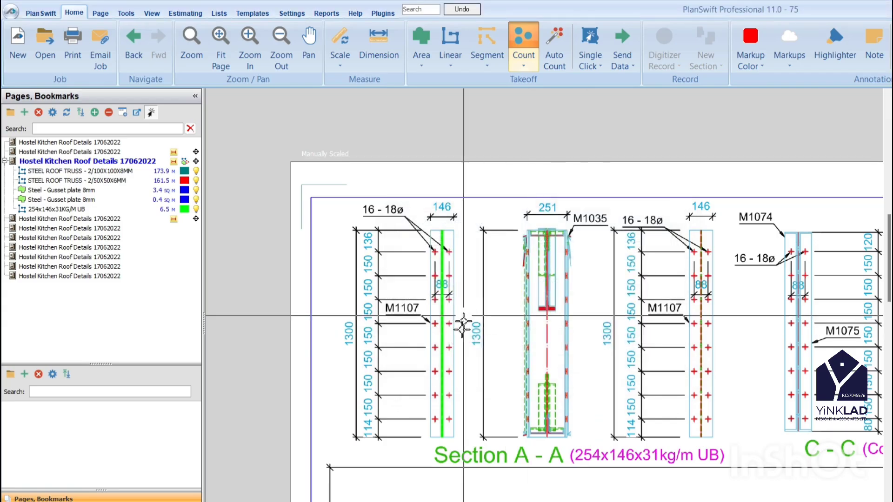
Step: Count the 16 bolts beside both hole columns of the first M1107 view in Section A-A
{"action": "left_click", "coordinate": [425, 240]}
{"action": "left_click", "coordinate": [432, 276]}
{"action": "left_click", "coordinate": [456, 276]}
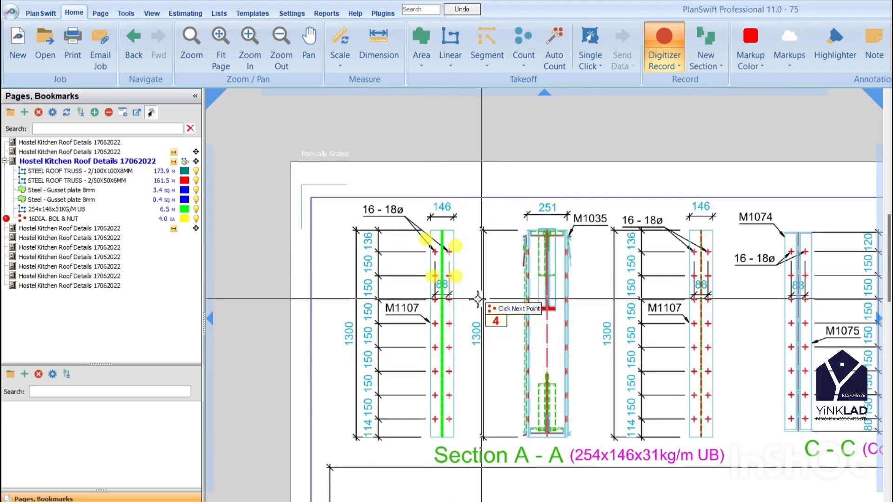
{"action": "left_click", "coordinate": [425, 298]}
{"action": "left_click", "coordinate": [459, 298]}
{"action": "left_click", "coordinate": [459, 321]}
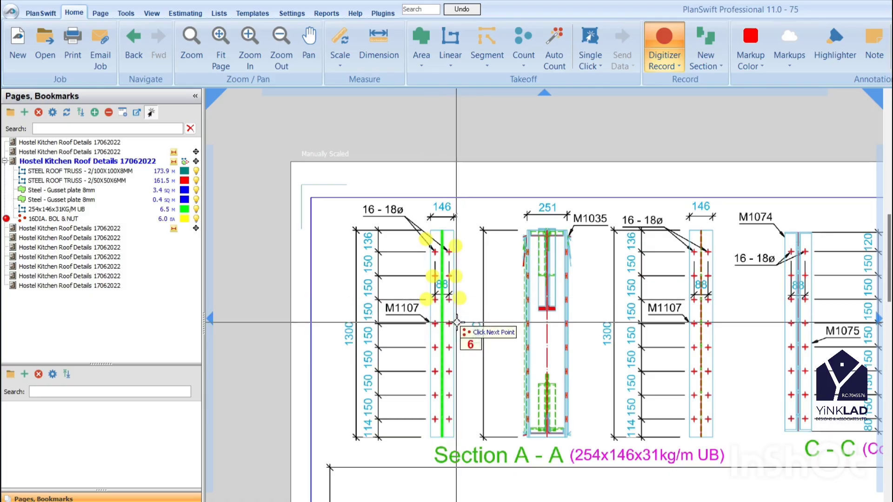
{"action": "left_click", "coordinate": [432, 324]}
{"action": "left_click", "coordinate": [433, 347]}
{"action": "left_click", "coordinate": [459, 347]}
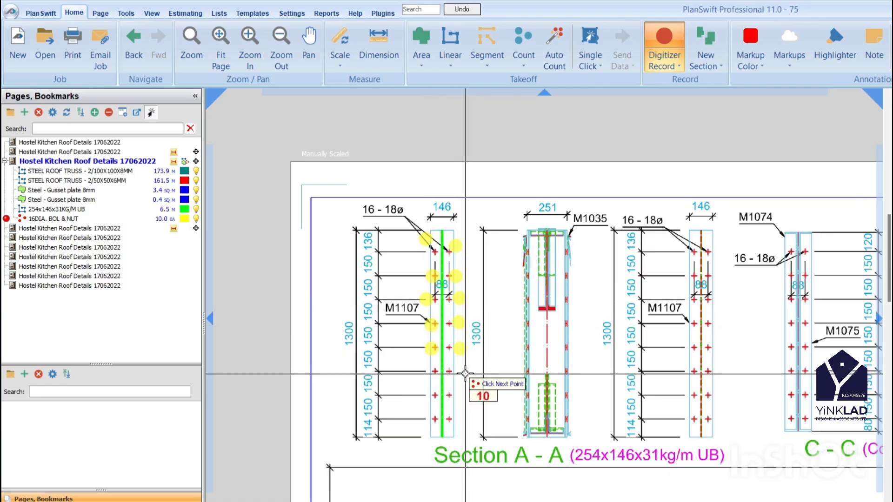
{"action": "left_click", "coordinate": [423, 374]}
{"action": "left_click", "coordinate": [465, 373]}
{"action": "left_click", "coordinate": [421, 396]}
{"action": "left_click", "coordinate": [464, 396]}
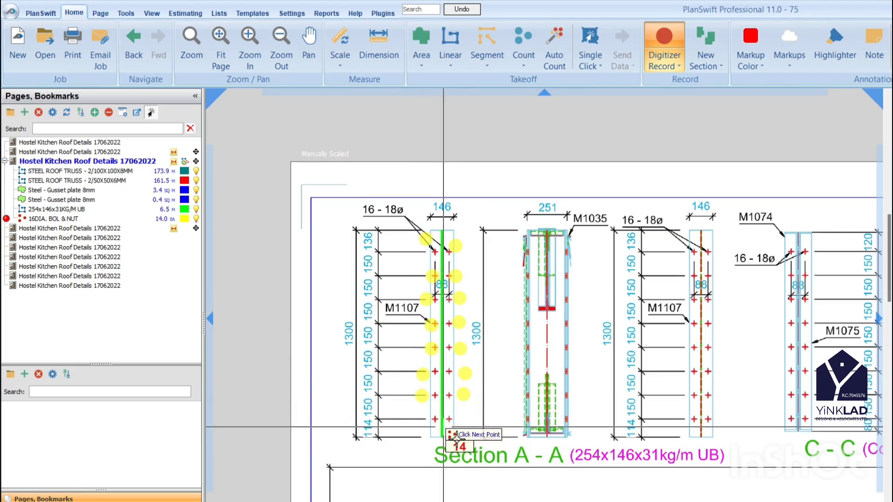
{"action": "left_click", "coordinate": [429, 419]}
{"action": "left_click", "coordinate": [461, 422]}
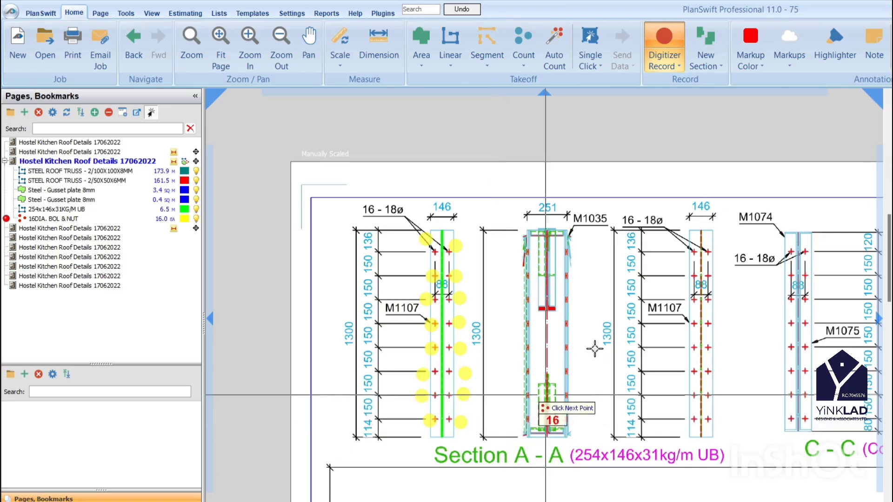
Step: Add the 16 bolts of the second M1107 view in Section A-A to the same count and finish recording
{"action": "scroll", "coordinate": [668, 300], "scroll_direction": "down", "scroll_amount": 2}
{"action": "scroll", "coordinate": [743, 289], "scroll_direction": "up", "scroll_amount": 2}
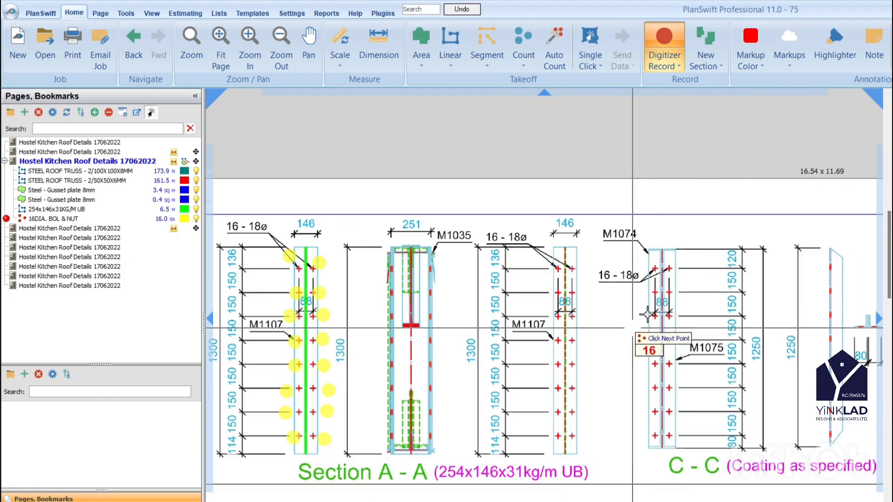
{"action": "scroll", "coordinate": [647, 315], "scroll_direction": "up", "scroll_amount": 1}
{"action": "left_click", "coordinate": [548, 249]}
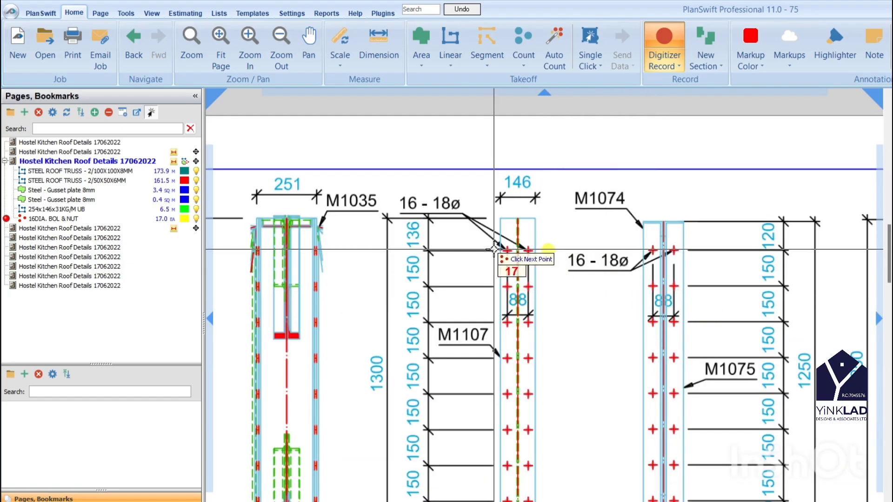
{"action": "left_click", "coordinate": [493, 250]}
{"action": "left_click", "coordinate": [474, 287]}
{"action": "left_click", "coordinate": [542, 283]}
{"action": "left_click", "coordinate": [552, 322]}
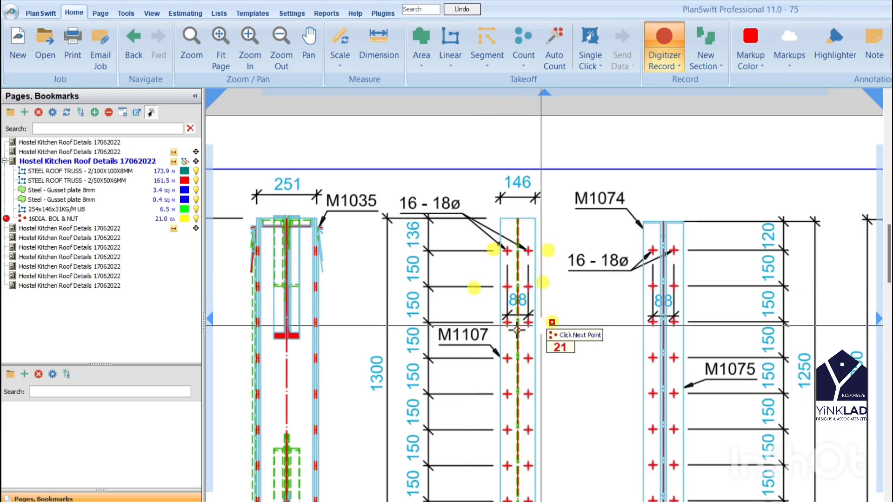
{"action": "left_click", "coordinate": [496, 327]}
{"action": "left_click", "coordinate": [545, 356]}
{"action": "left_click", "coordinate": [495, 359]}
{"action": "left_click", "coordinate": [542, 394]}
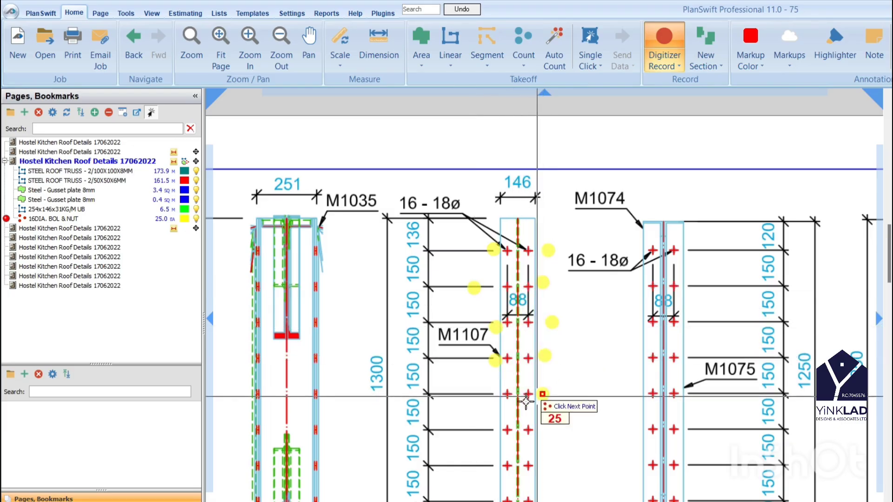
{"action": "left_click", "coordinate": [498, 397]}
{"action": "left_click", "coordinate": [493, 435]}
{"action": "left_click", "coordinate": [552, 430]}
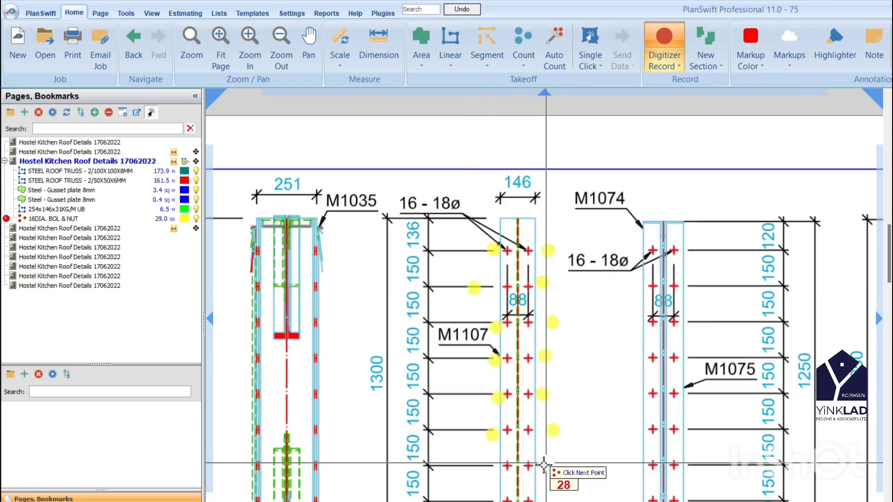
{"action": "left_click", "coordinate": [488, 467]}
{"action": "left_click", "coordinate": [546, 463]}
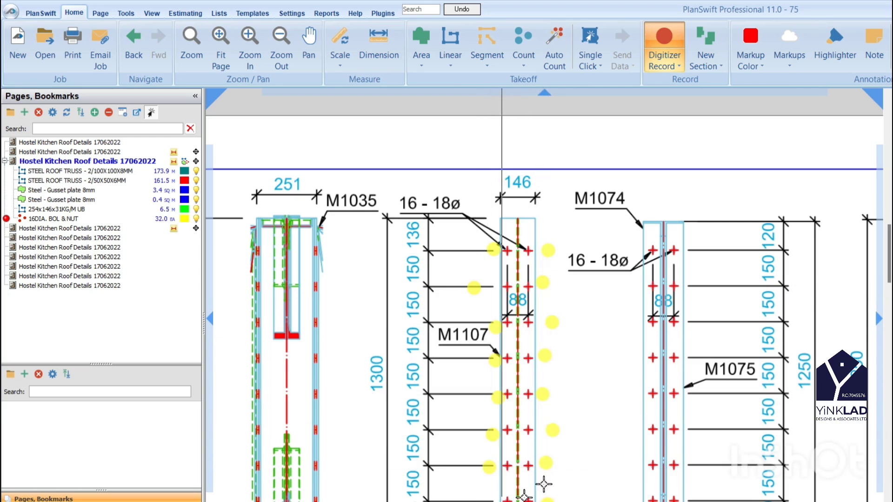
{"action": "scroll", "coordinate": [543, 484], "scroll_direction": "down", "scroll_amount": 3}
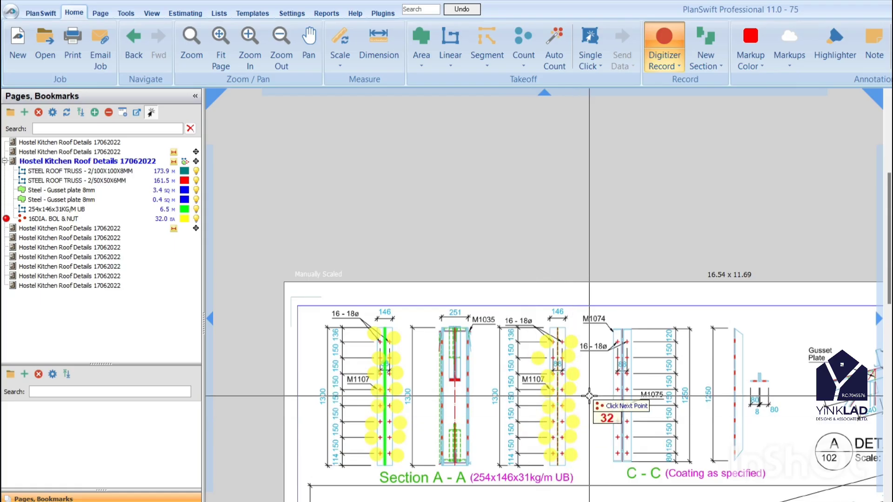
{"action": "key", "text": "Escape"}
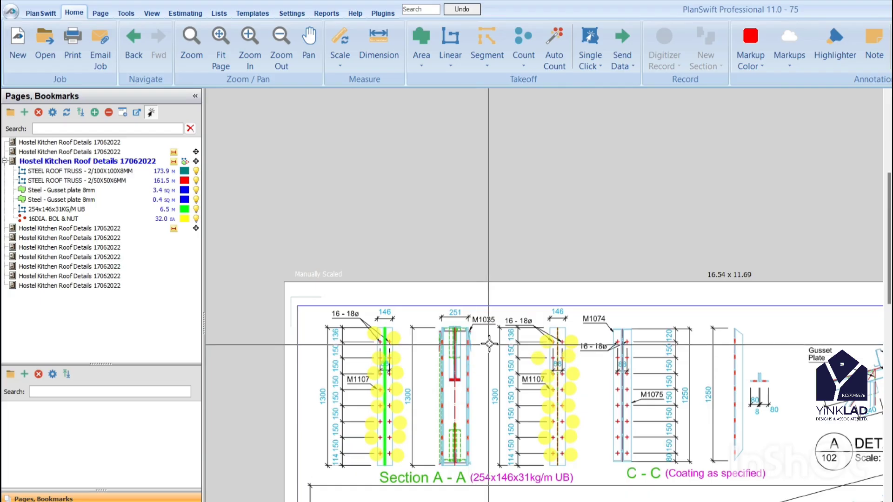
Step: Open the roof plan page and examine the central junction where truss types 1 and 2 meet
{"action": "left_click", "coordinate": [63, 154]}
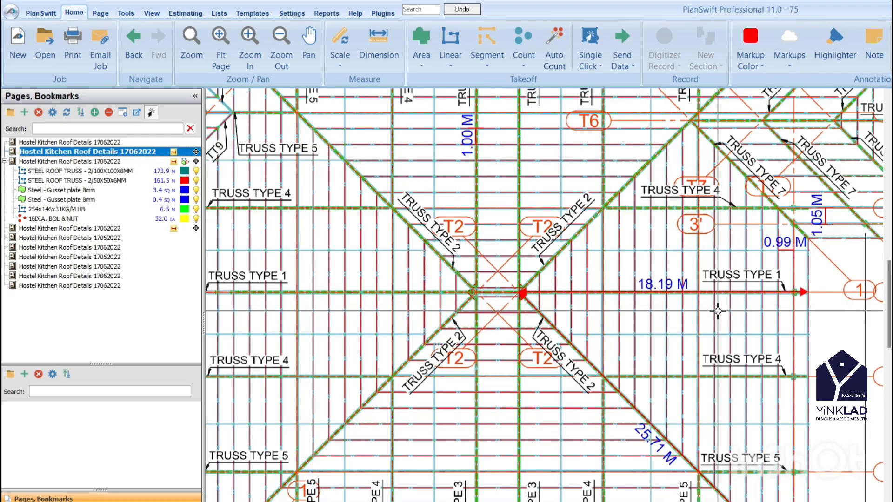
{"action": "scroll", "coordinate": [463, 300], "scroll_direction": "up", "scroll_amount": 2}
{"action": "scroll", "coordinate": [569, 342], "scroll_direction": "down", "scroll_amount": 2}
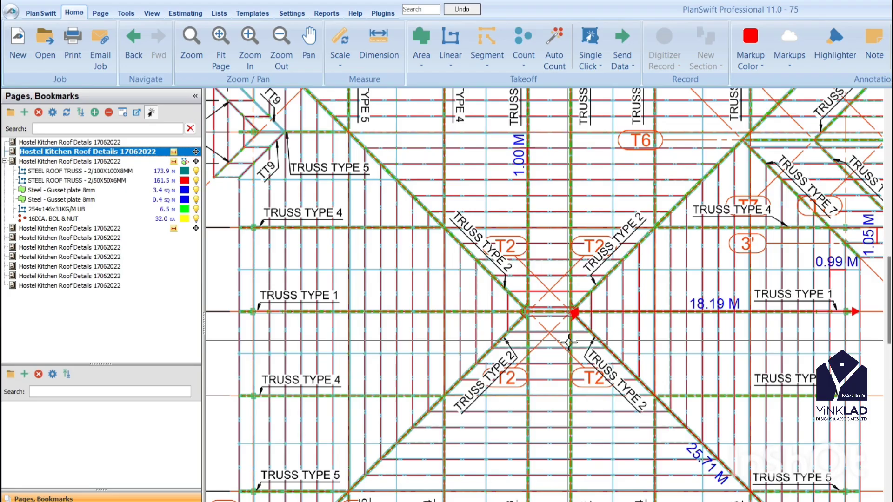
{"action": "scroll", "coordinate": [569, 342], "scroll_direction": "down", "scroll_amount": 3}
{"action": "scroll", "coordinate": [567, 258], "scroll_direction": "up", "scroll_amount": 3}
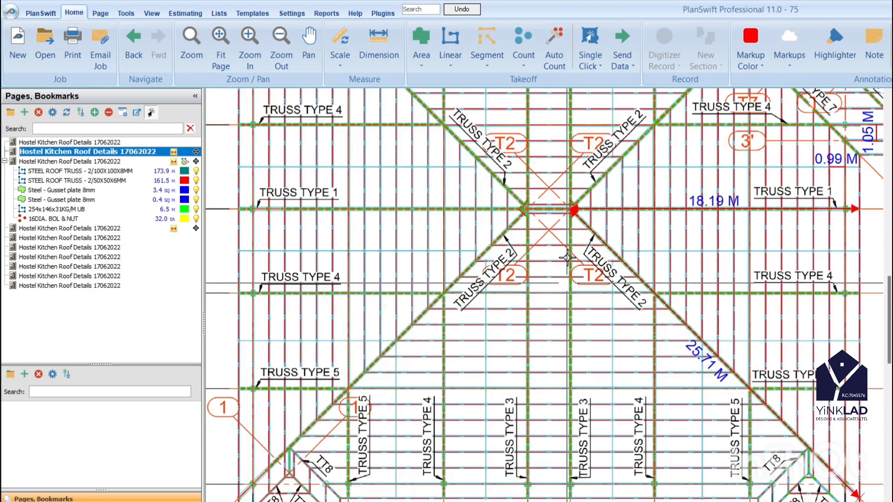
{"action": "scroll", "coordinate": [567, 257], "scroll_direction": "up", "scroll_amount": 4}
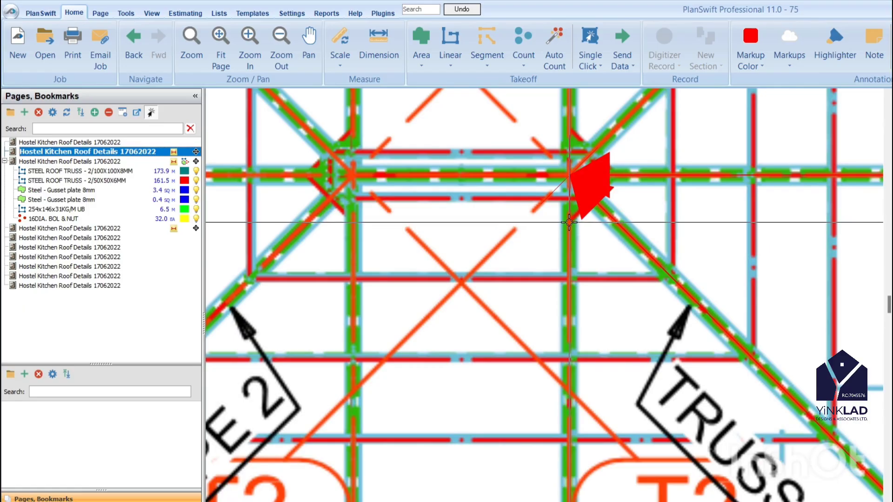
{"action": "scroll", "coordinate": [569, 222], "scroll_direction": "down", "scroll_amount": 4}
{"action": "scroll", "coordinate": [568, 223], "scroll_direction": "up", "scroll_amount": 2}
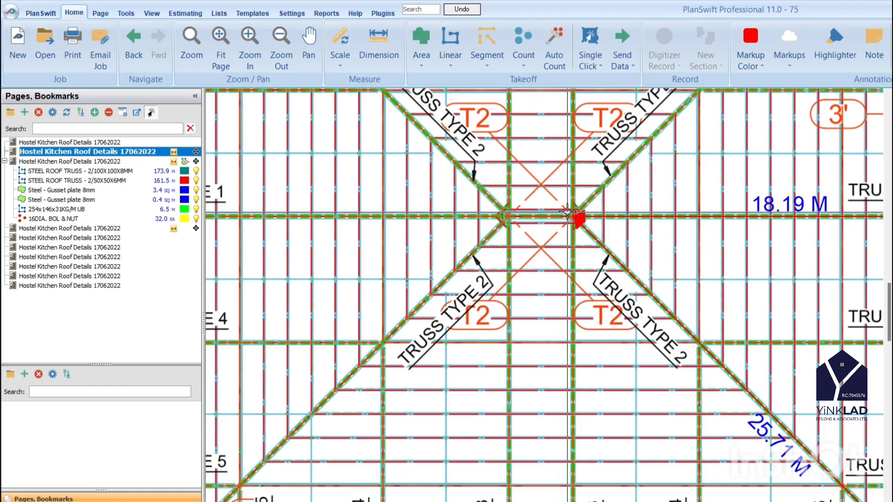
Step: Return to the truss type 1 page and review the Section A-A and C-C views against the elevation
{"action": "left_click", "coordinate": [82, 193]}
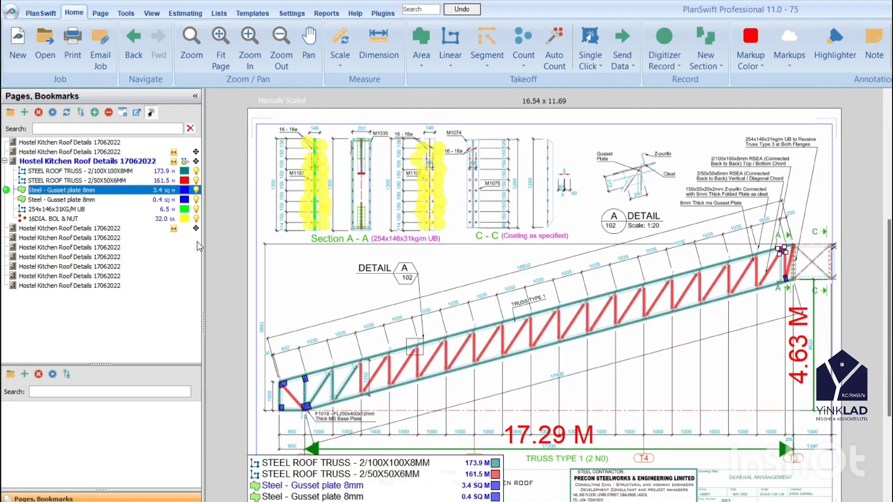
{"action": "scroll", "coordinate": [479, 223], "scroll_direction": "up", "scroll_amount": 3}
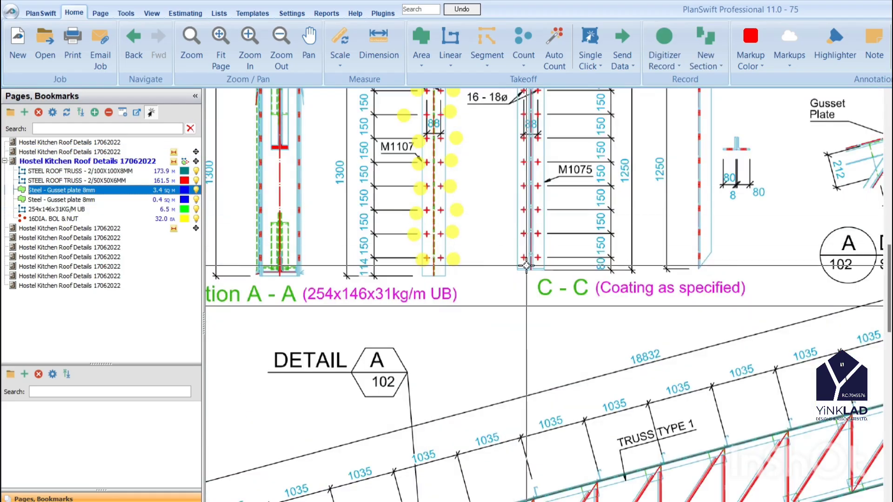
{"action": "scroll", "coordinate": [525, 264], "scroll_direction": "down", "scroll_amount": 2}
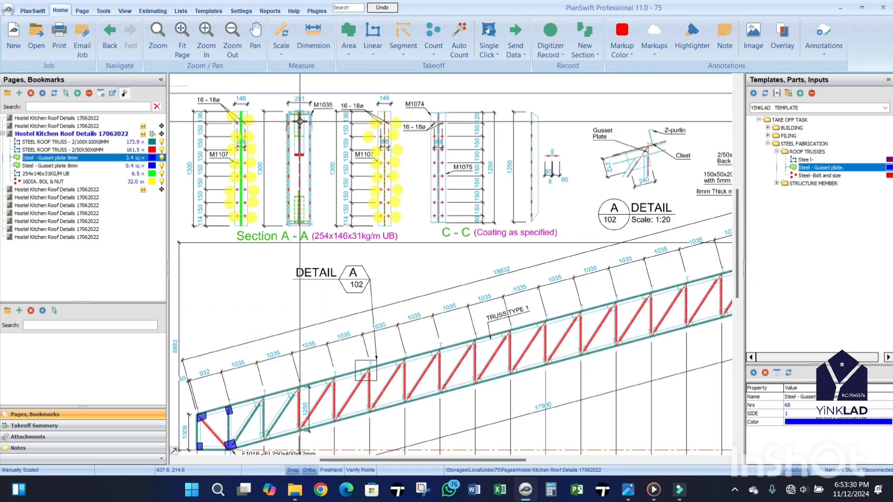
{"action": "scroll", "coordinate": [363, 148], "scroll_direction": "up", "scroll_amount": 3}
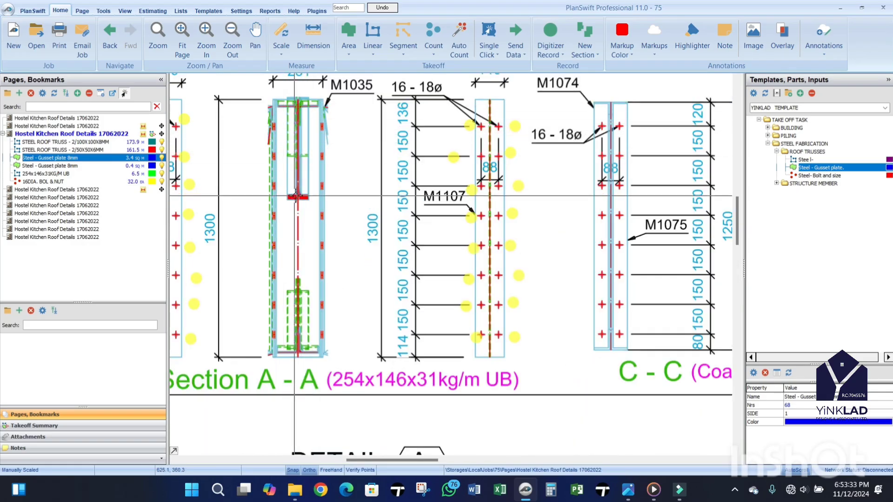
{"action": "scroll", "coordinate": [372, 184], "scroll_direction": "down", "scroll_amount": 2}
{"action": "scroll", "coordinate": [373, 184], "scroll_direction": "down", "scroll_amount": 3}
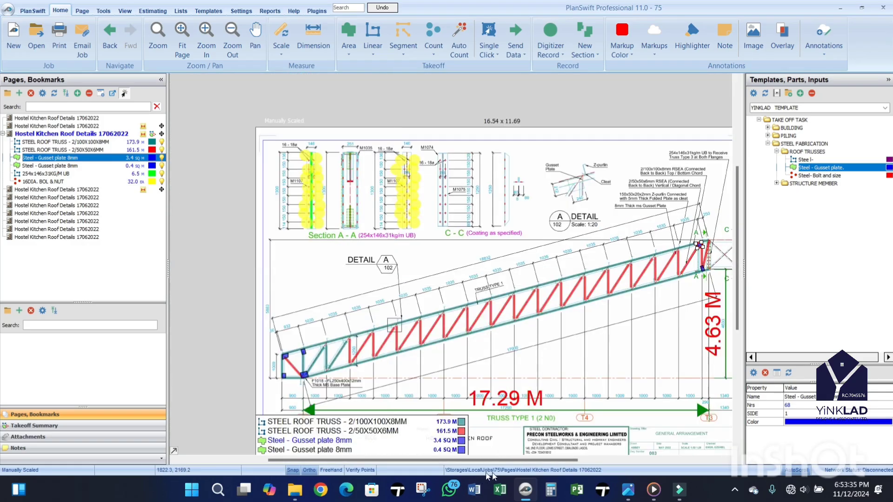
Step: Switch to Photos and browse the site pictures of the fabricated trusses and their gusset plates
{"action": "left_click", "coordinate": [627, 496]}
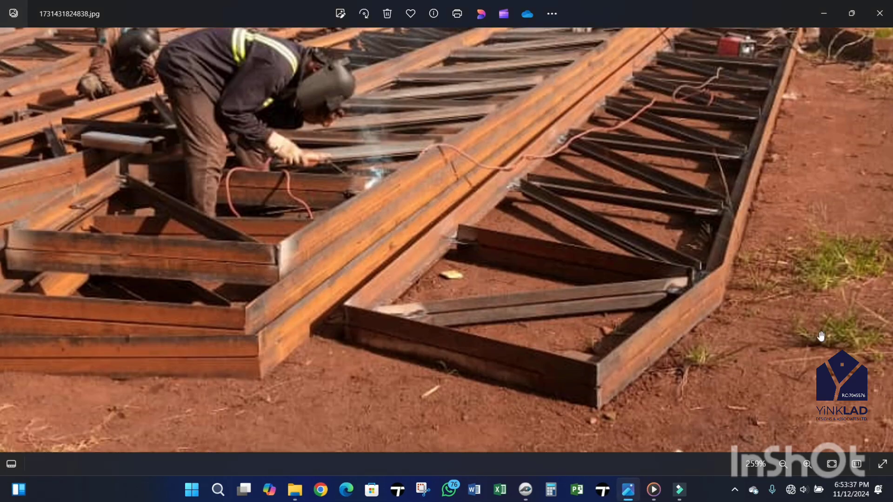
{"action": "left_click", "coordinate": [889, 249]}
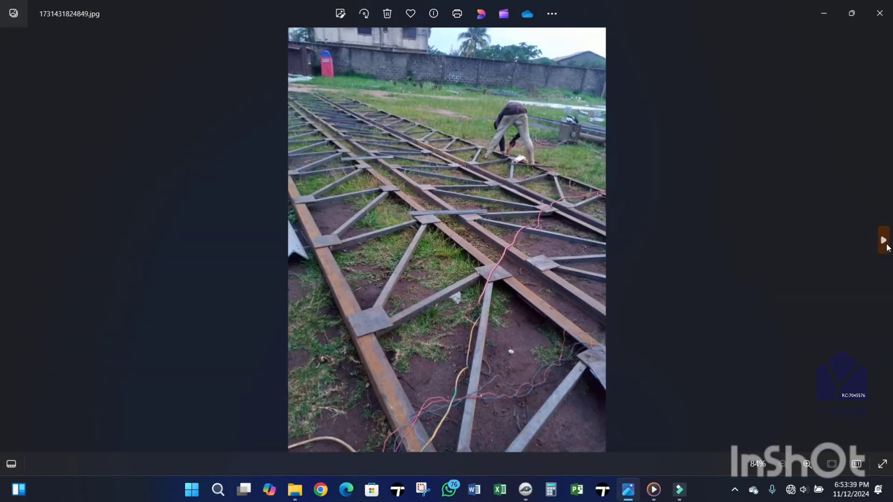
{"action": "left_click", "coordinate": [889, 249]}
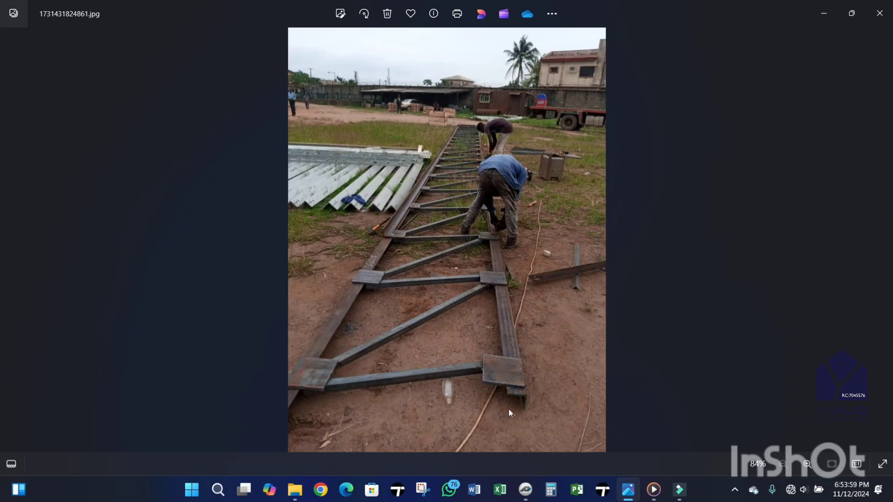
Step: Switch back to PlanSwift and examine the truss type 1 end connection at section A and the Section A-A views
{"action": "left_click", "coordinate": [526, 492]}
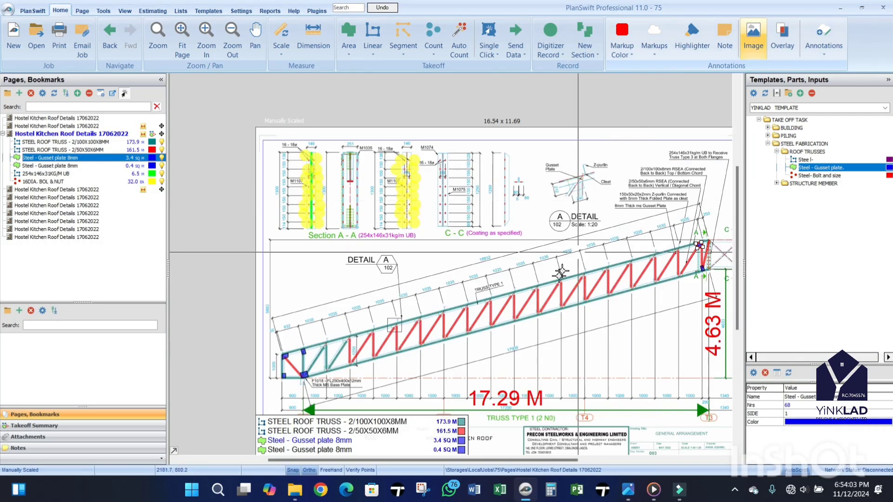
{"action": "scroll", "coordinate": [608, 281], "scroll_direction": "up", "scroll_amount": 5}
{"action": "scroll", "coordinate": [619, 307], "scroll_direction": "down", "scroll_amount": 4}
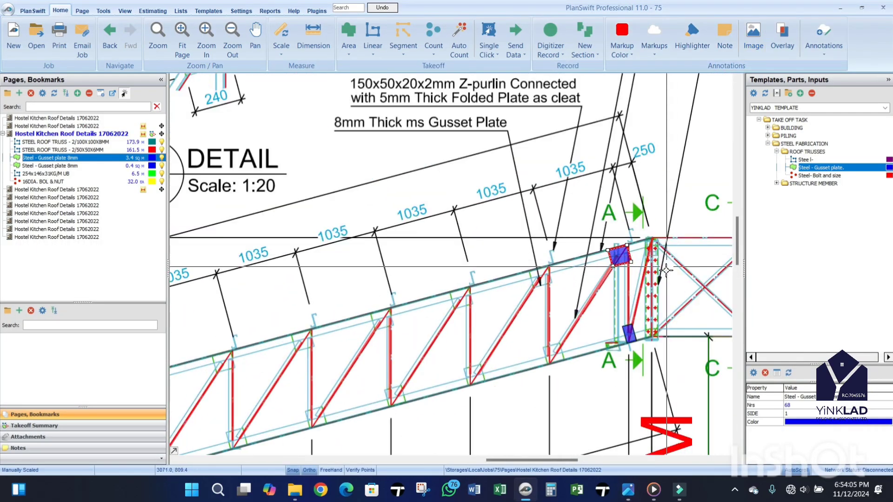
{"action": "scroll", "coordinate": [647, 302], "scroll_direction": "up", "scroll_amount": 6}
{"action": "scroll", "coordinate": [662, 263], "scroll_direction": "down", "scroll_amount": 5}
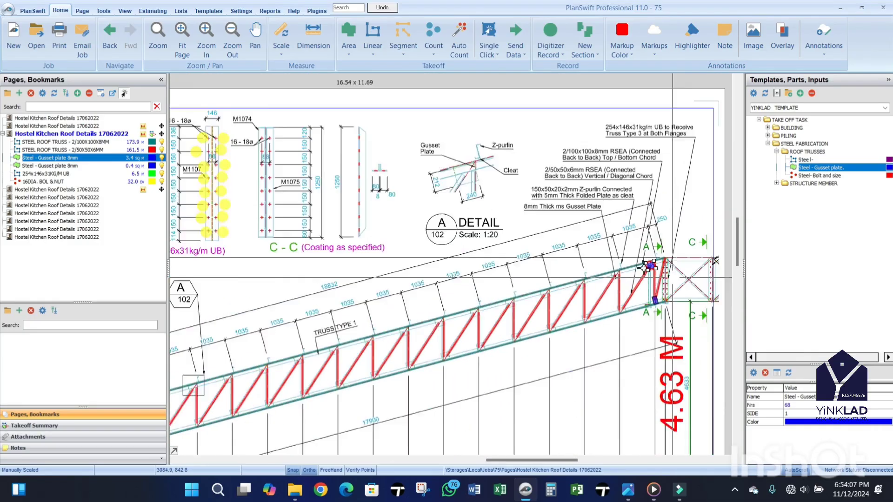
{"action": "scroll", "coordinate": [323, 219], "scroll_direction": "up", "scroll_amount": 6}
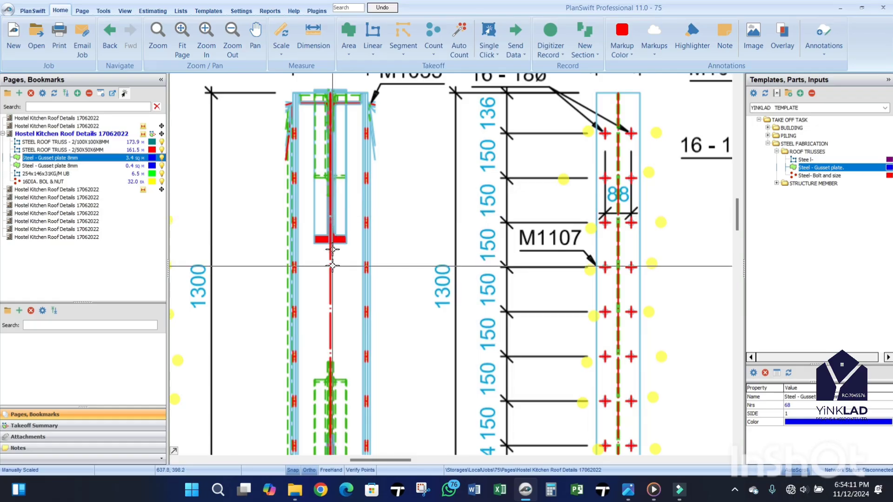
{"action": "scroll", "coordinate": [332, 266], "scroll_direction": "down", "scroll_amount": 3}
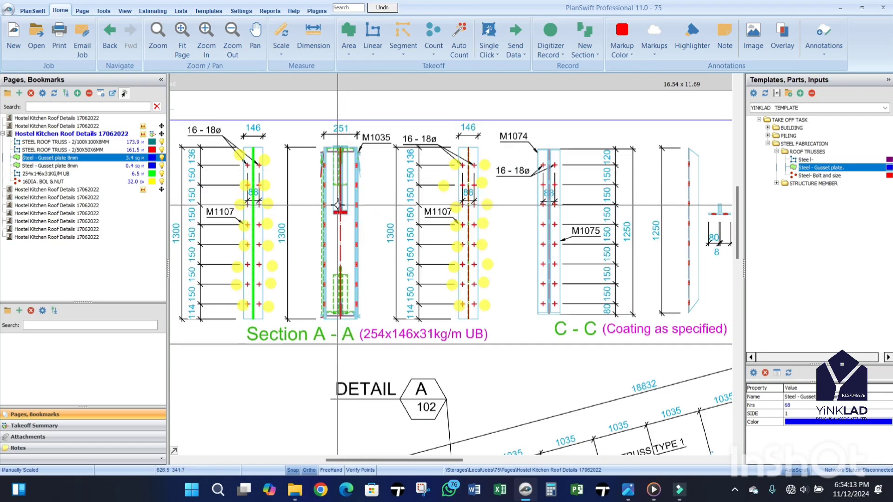
Step: Examine the Section A-A views and bolt positions, and compare them with the truss type 1 elevation
{"action": "scroll", "coordinate": [340, 211], "scroll_direction": "up", "scroll_amount": 2}
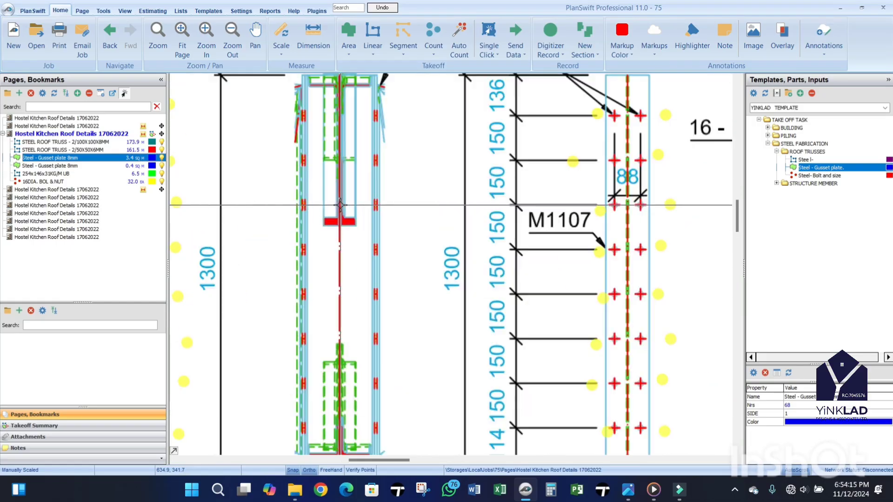
{"action": "scroll", "coordinate": [334, 252], "scroll_direction": "down", "scroll_amount": 2}
{"action": "scroll", "coordinate": [365, 228], "scroll_direction": "up", "scroll_amount": 3}
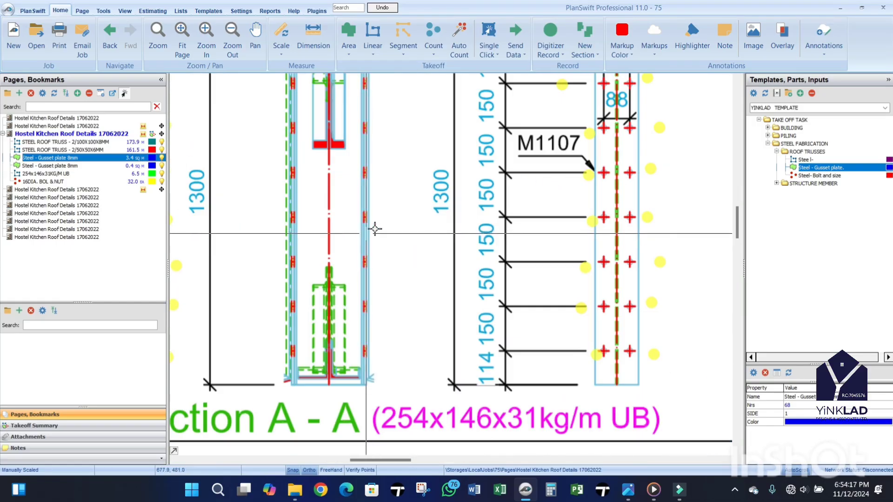
{"action": "scroll", "coordinate": [304, 217], "scroll_direction": "up", "scroll_amount": 2}
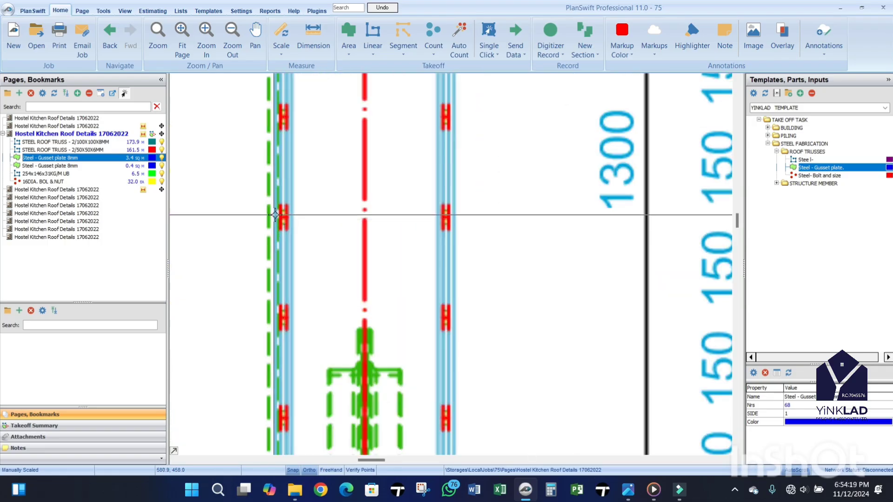
{"action": "scroll", "coordinate": [445, 252], "scroll_direction": "down", "scroll_amount": 2}
{"action": "scroll", "coordinate": [445, 252], "scroll_direction": "down", "scroll_amount": 2}
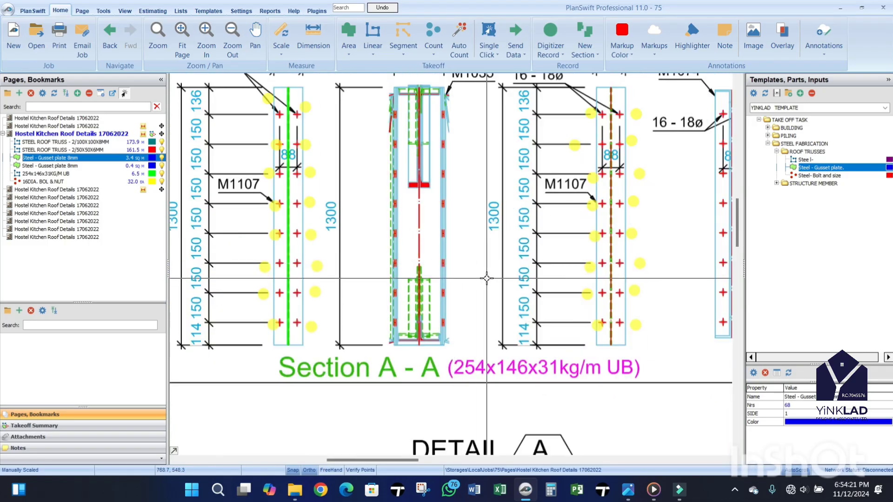
{"action": "scroll", "coordinate": [454, 261], "scroll_direction": "down", "scroll_amount": 2}
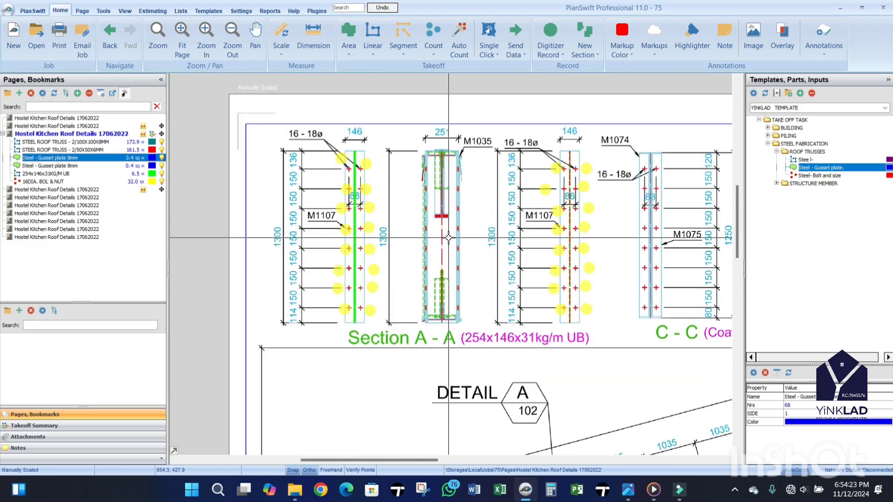
{"action": "scroll", "coordinate": [448, 241], "scroll_direction": "down", "scroll_amount": 3}
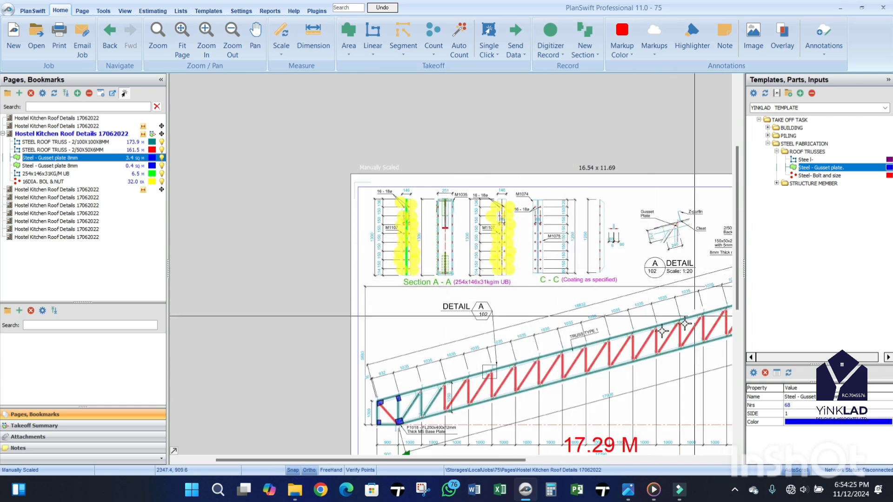
{"action": "scroll", "coordinate": [417, 334], "scroll_direction": "up", "scroll_amount": 2}
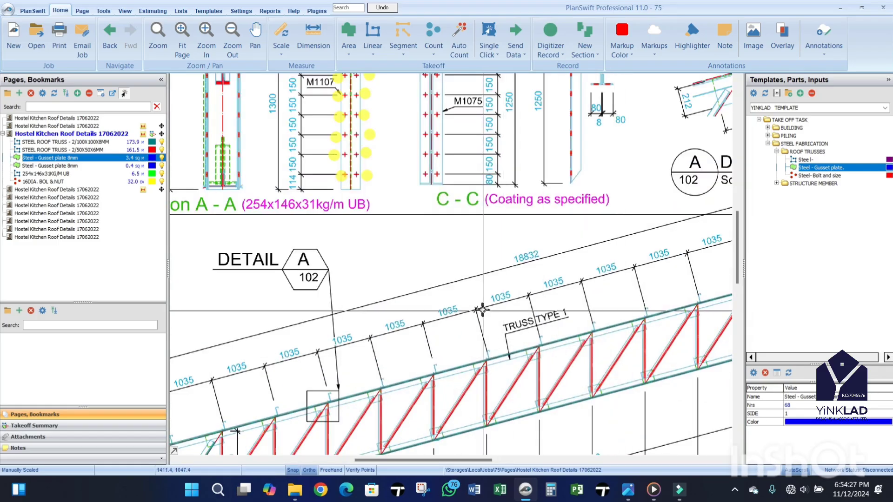
{"action": "scroll", "coordinate": [661, 309], "scroll_direction": "down", "scroll_amount": 2}
{"action": "scroll", "coordinate": [661, 309], "scroll_direction": "up", "scroll_amount": 2}
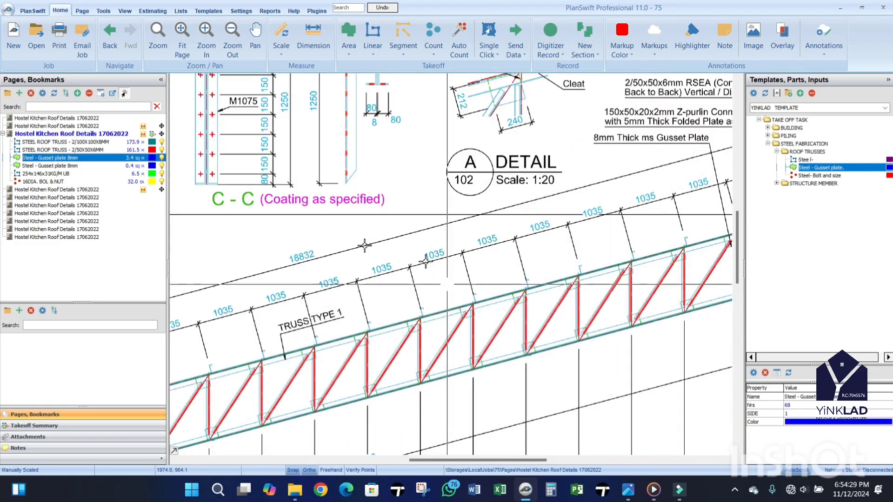
Step: Open the roof plan page and examine where the type 2 trusses run from the central junction to the corners
{"action": "left_click", "coordinate": [68, 126]}
{"action": "scroll", "coordinate": [479, 247], "scroll_direction": "up", "scroll_amount": 3}
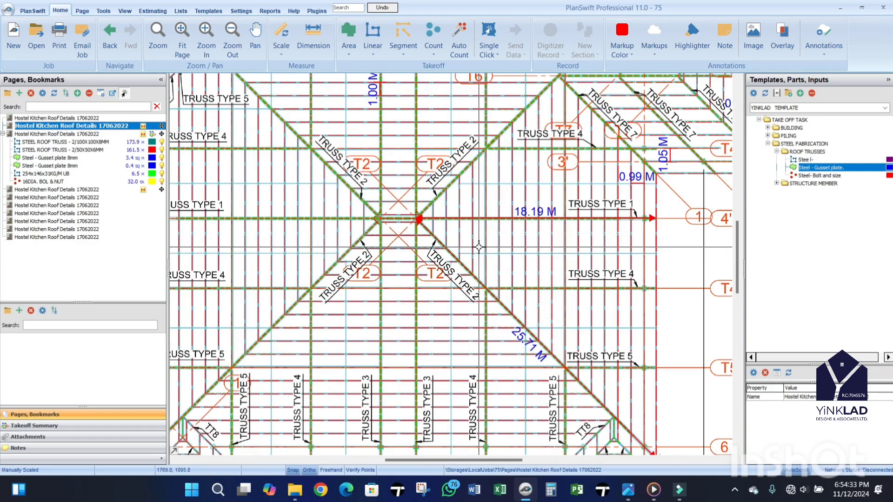
{"action": "scroll", "coordinate": [479, 247], "scroll_direction": "down", "scroll_amount": 3}
{"action": "scroll", "coordinate": [524, 303], "scroll_direction": "up", "scroll_amount": 3}
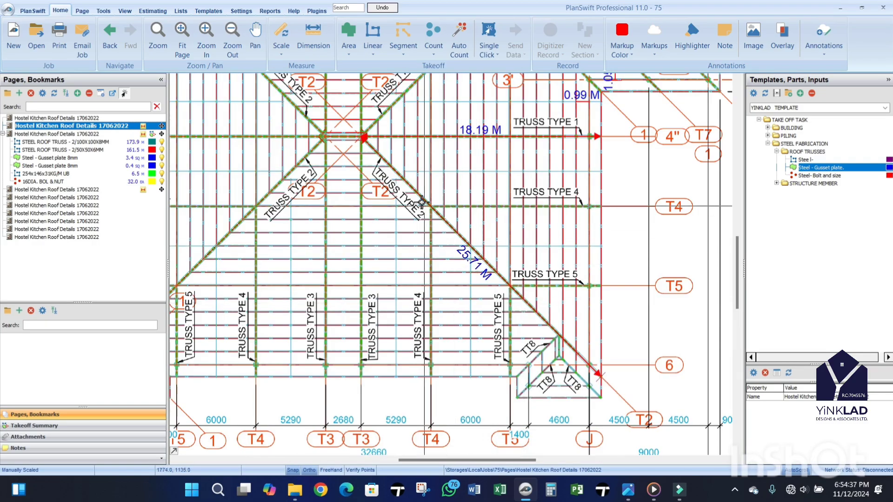
Step: Open the truss type 2 page and examine the elevation and member notes from the apex to the support end
{"action": "left_click", "coordinate": [99, 191]}
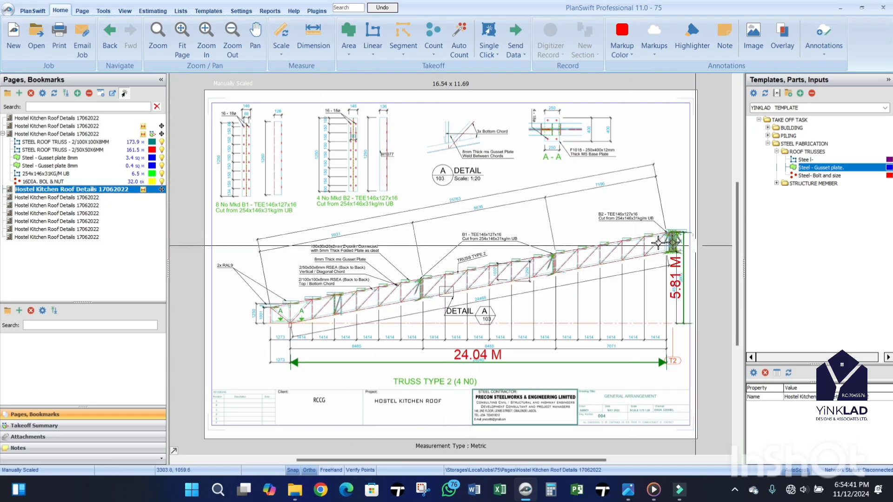
{"action": "scroll", "coordinate": [636, 259], "scroll_direction": "up", "scroll_amount": 3}
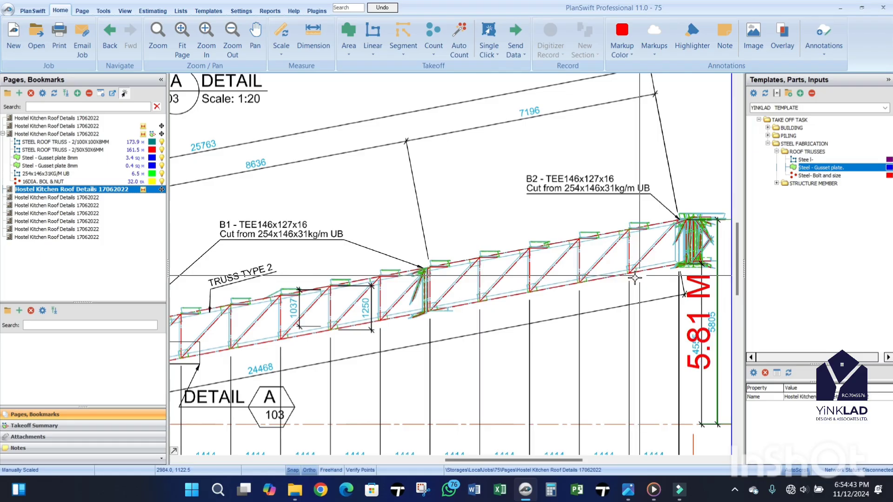
{"action": "scroll", "coordinate": [601, 294], "scroll_direction": "down", "scroll_amount": 3}
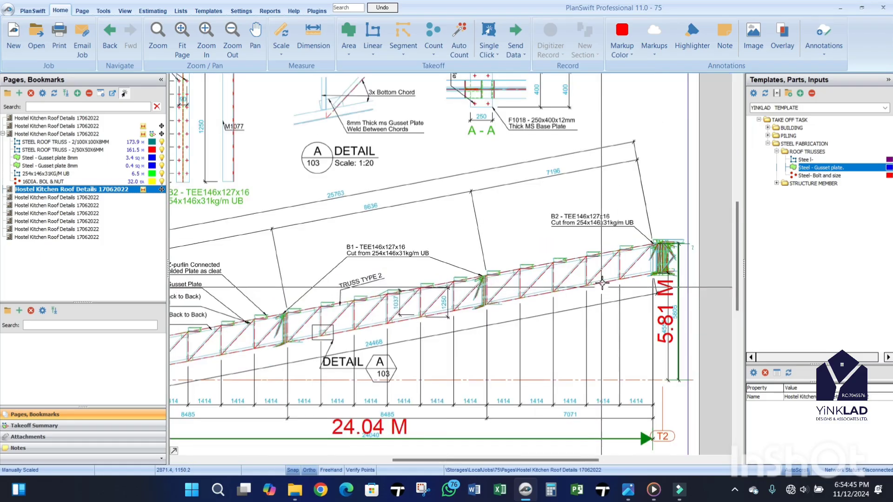
{"action": "scroll", "coordinate": [345, 268], "scroll_direction": "up", "scroll_amount": 3}
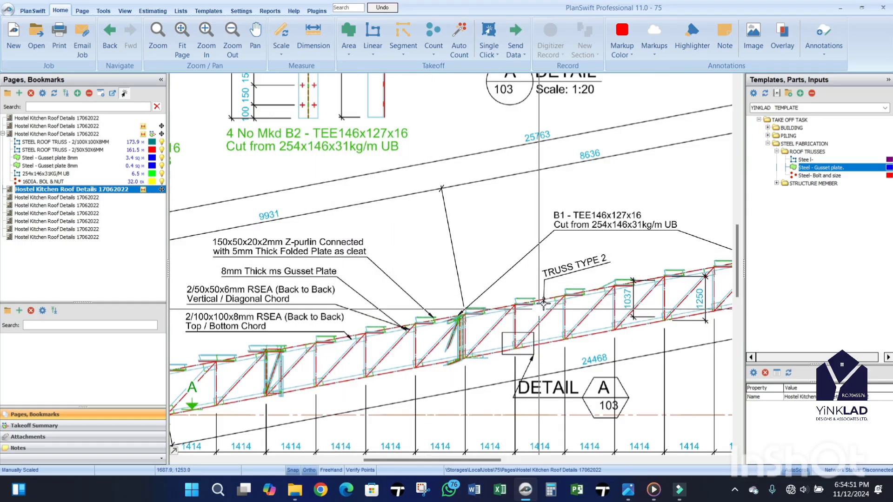
{"action": "scroll", "coordinate": [406, 272], "scroll_direction": "down", "scroll_amount": 3}
{"action": "scroll", "coordinate": [406, 272], "scroll_direction": "up", "scroll_amount": 3}
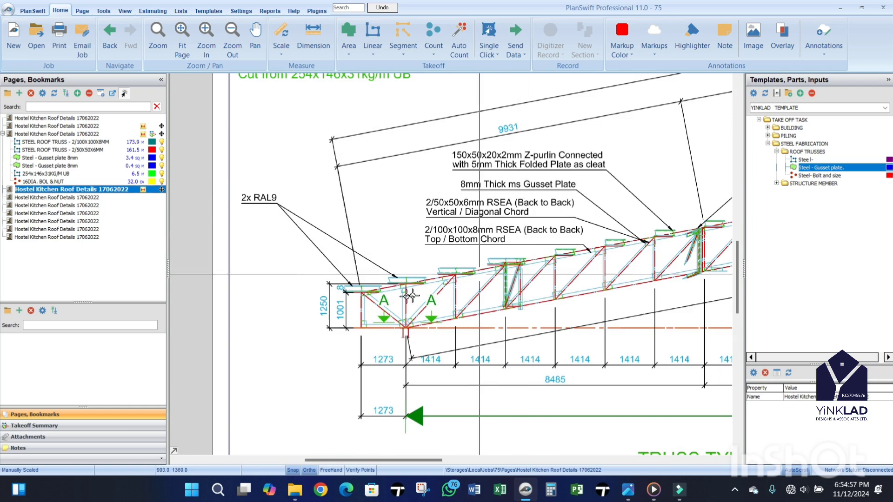
Step: Examine the B1 TEE146x127x16 connection on the truss type 2 elevation and its place along the span
{"action": "scroll", "coordinate": [524, 191], "scroll_direction": "down", "scroll_amount": 3}
{"action": "scroll", "coordinate": [612, 223], "scroll_direction": "up", "scroll_amount": 4}
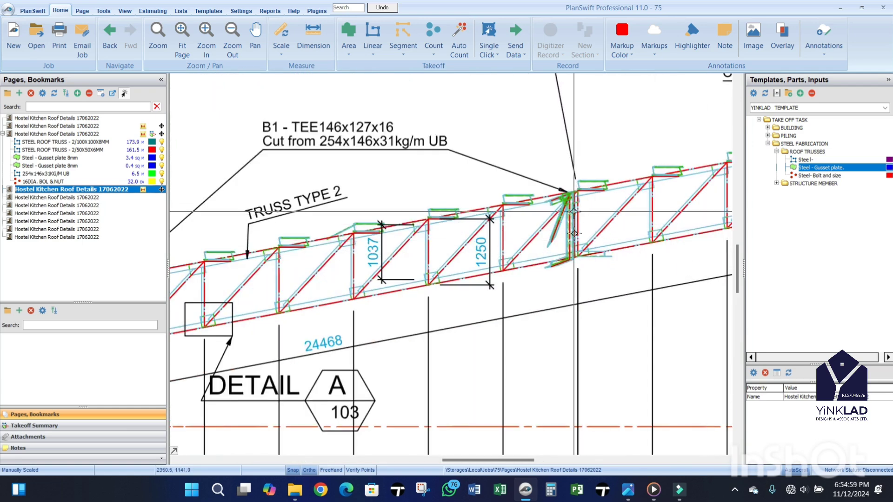
{"action": "scroll", "coordinate": [567, 227], "scroll_direction": "down", "scroll_amount": 2}
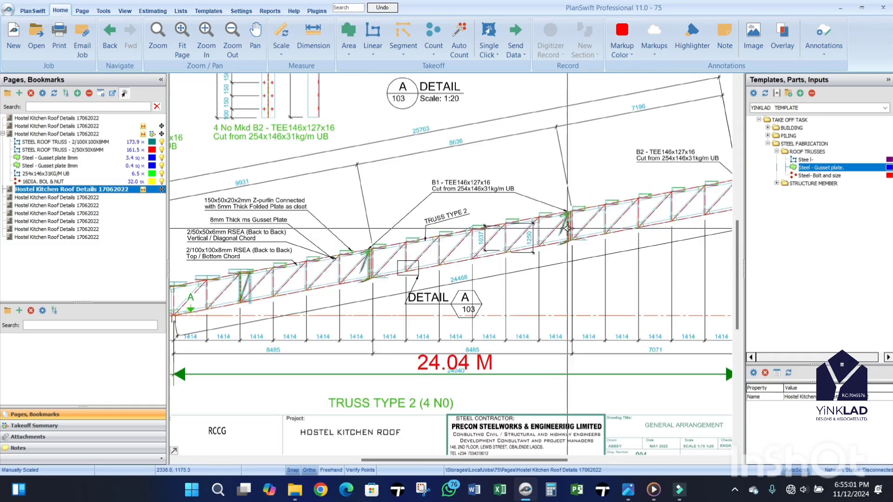
{"action": "scroll", "coordinate": [566, 228], "scroll_direction": "up", "scroll_amount": 2}
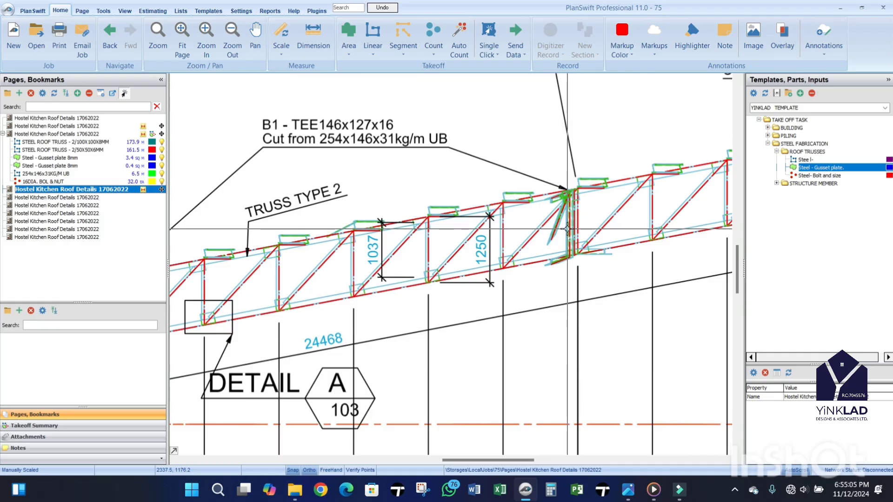
{"action": "scroll", "coordinate": [567, 228], "scroll_direction": "down", "scroll_amount": 2}
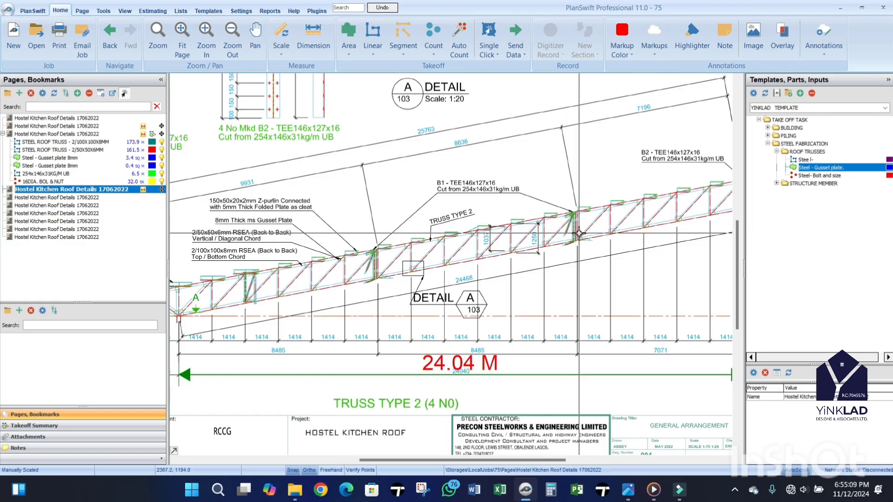
{"action": "scroll", "coordinate": [578, 231], "scroll_direction": "up", "scroll_amount": 2}
{"action": "scroll", "coordinate": [577, 234], "scroll_direction": "down", "scroll_amount": 3}
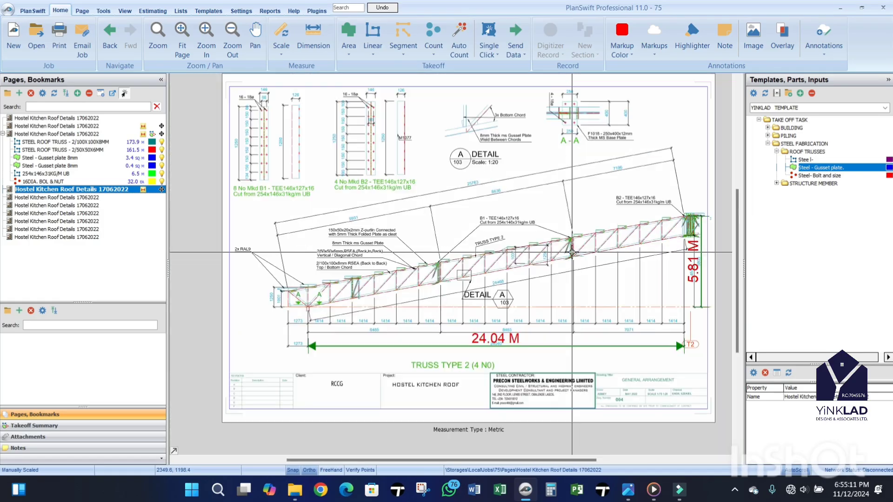
{"action": "scroll", "coordinate": [572, 252], "scroll_direction": "up", "scroll_amount": 3}
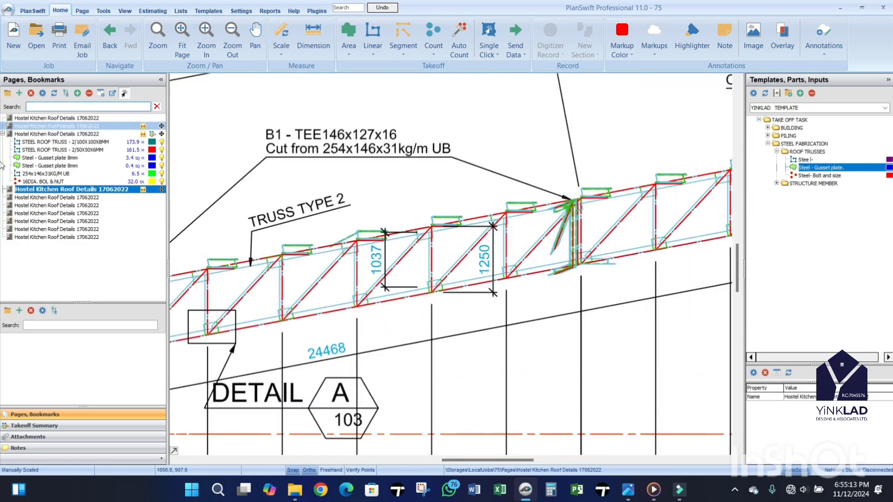
Step: Compare the type 2 truss lines on the roof plan page with the truss type 2 drawing
{"action": "left_click", "coordinate": [70, 126]}
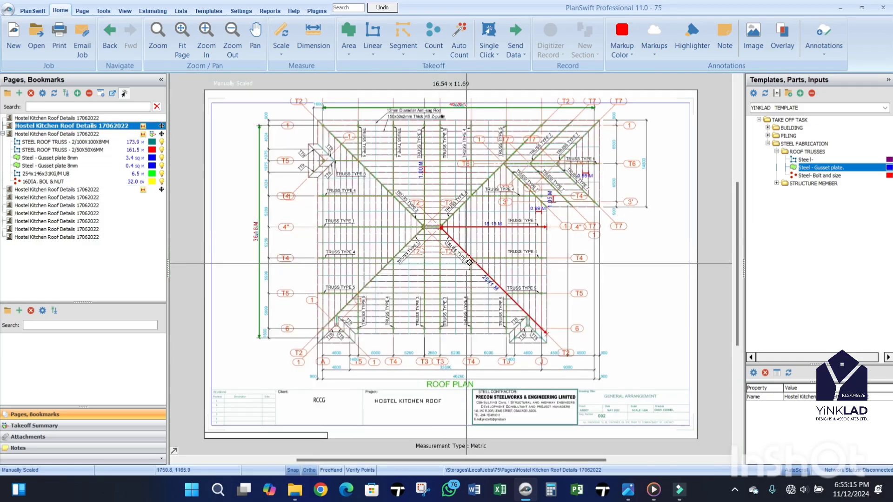
{"action": "scroll", "coordinate": [474, 258], "scroll_direction": "up", "scroll_amount": 3}
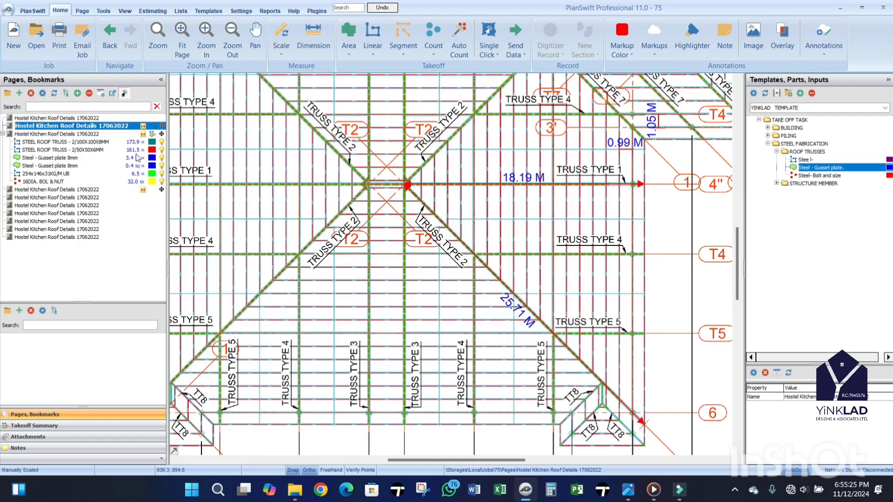
{"action": "left_click", "coordinate": [85, 190]}
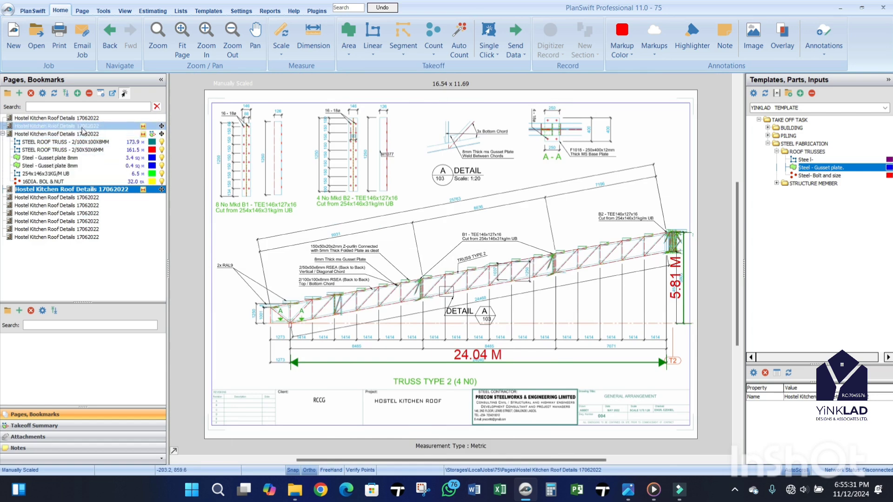
{"action": "left_click", "coordinate": [69, 126]}
{"action": "scroll", "coordinate": [511, 321], "scroll_direction": "up", "scroll_amount": 5}
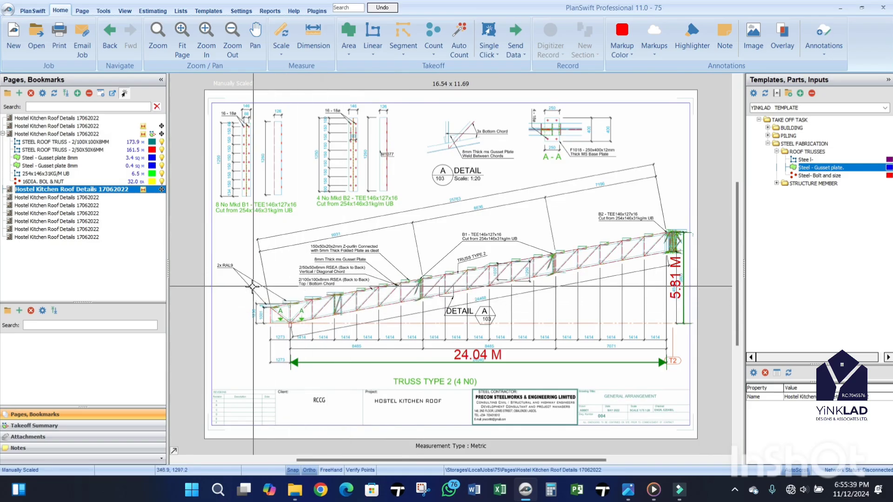
Step: Create a steel takeoff item for truss type 2's chords named STEEL ROOF TRUSS - 2/100X100X8MM with Nrs set to 4
{"action": "scroll", "coordinate": [341, 300], "scroll_direction": "up", "scroll_amount": 3}
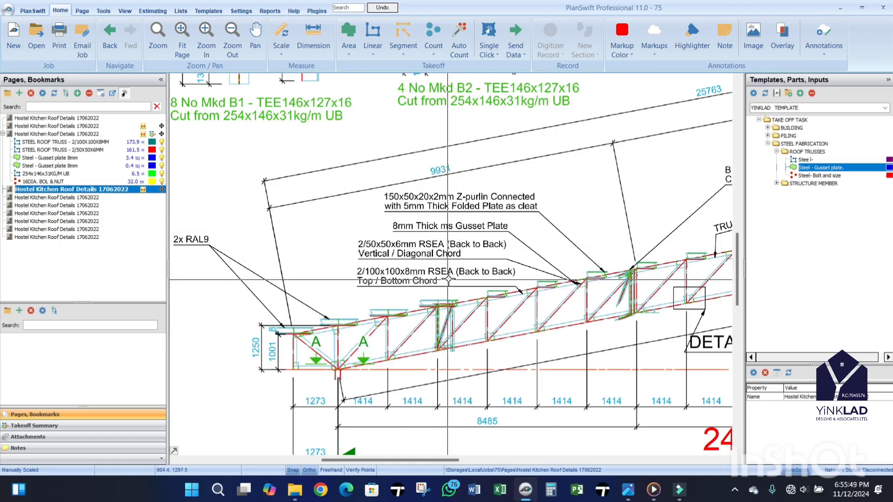
{"action": "scroll", "coordinate": [432, 284], "scroll_direction": "up", "scroll_amount": 1}
{"action": "scroll", "coordinate": [428, 292], "scroll_direction": "down", "scroll_amount": 2}
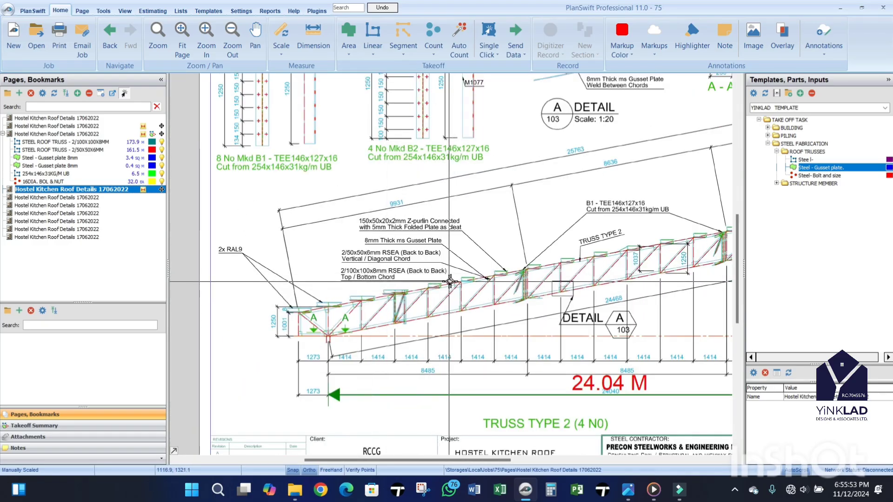
{"action": "double_click", "coordinate": [749, 168]}
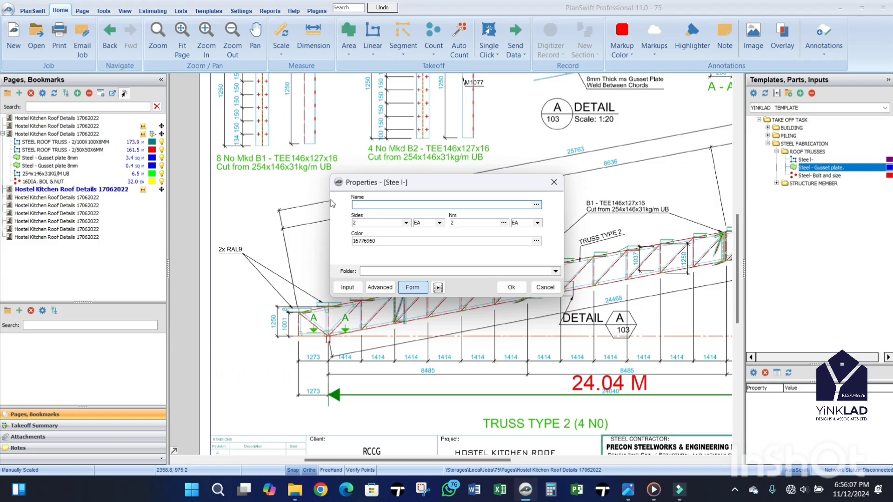
{"action": "type", "text": "STEEL ROOF TRUSS - 2/100X100"}
{"action": "left_click_drag", "start_coordinate": [429, 177], "coordinate": [581, 173]}
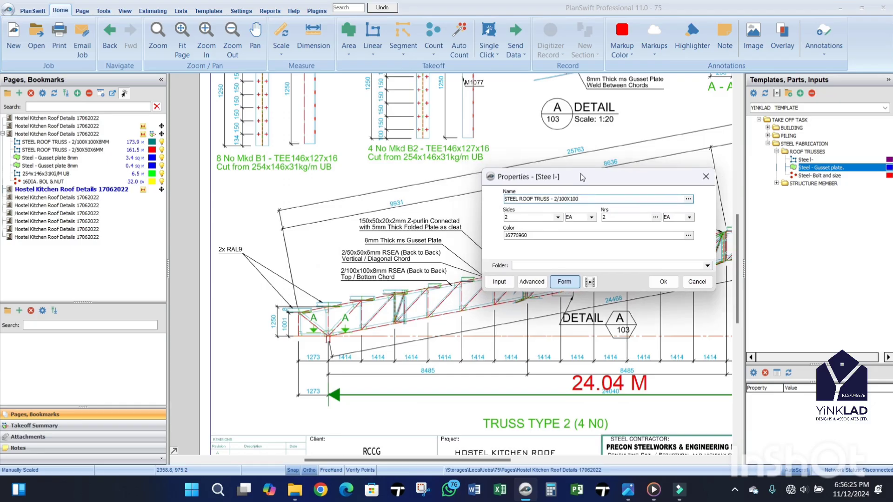
{"action": "type", "text": "X8MM"}
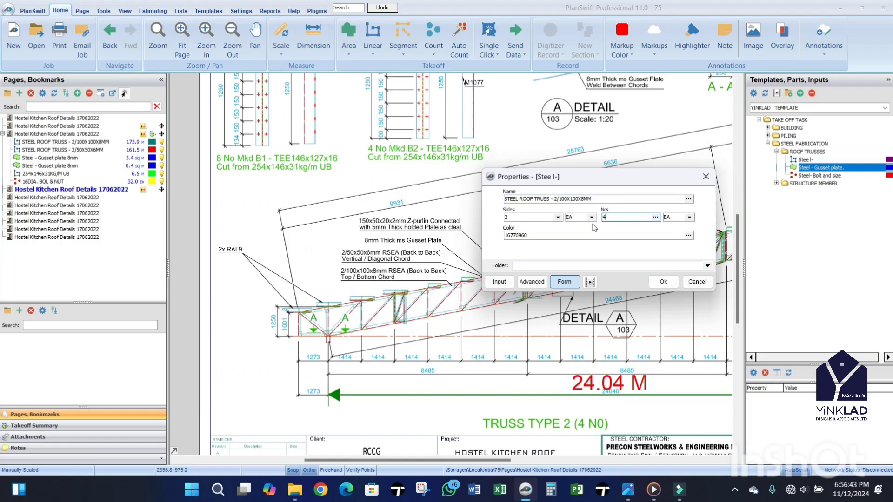
{"action": "left_click", "coordinate": [664, 282]}
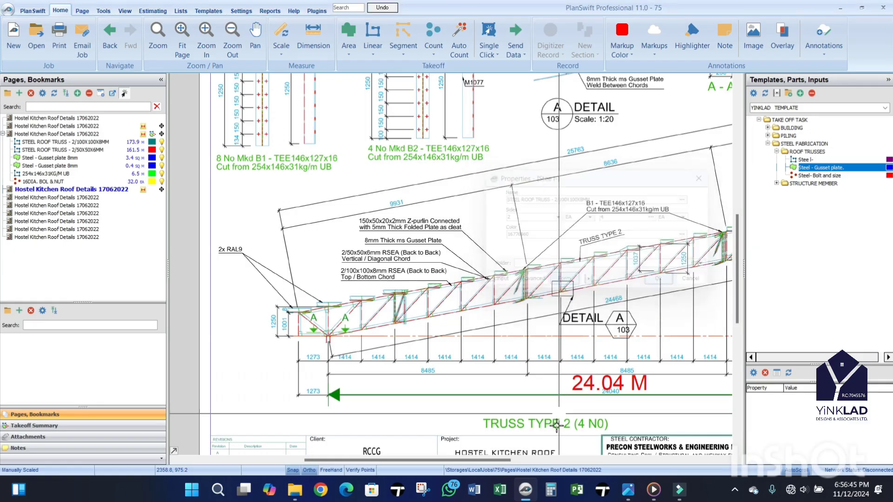
Step: Trace the top chord of truss type 2 from the apex connection down to the support end with the new 2/100X100X8MM item
{"action": "scroll", "coordinate": [554, 428], "scroll_direction": "up", "scroll_amount": 4}
{"action": "left_click", "coordinate": [578, 415]}
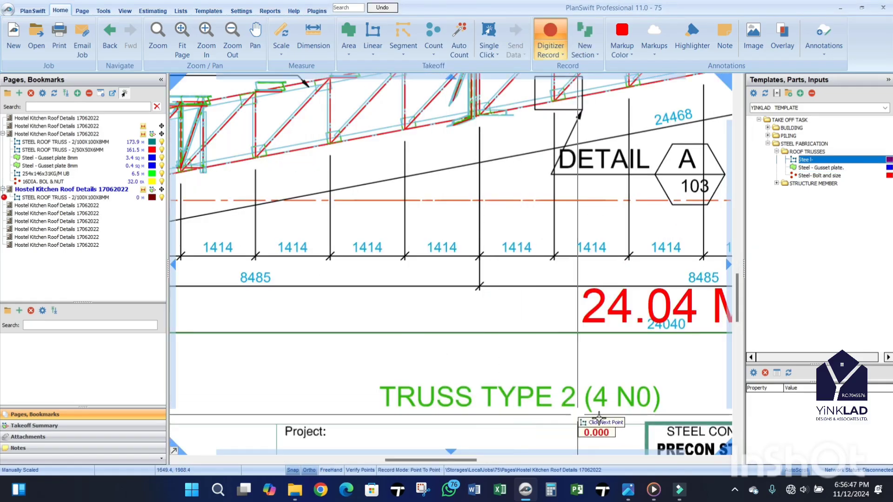
{"action": "scroll", "coordinate": [581, 410], "scroll_direction": "down", "scroll_amount": 4}
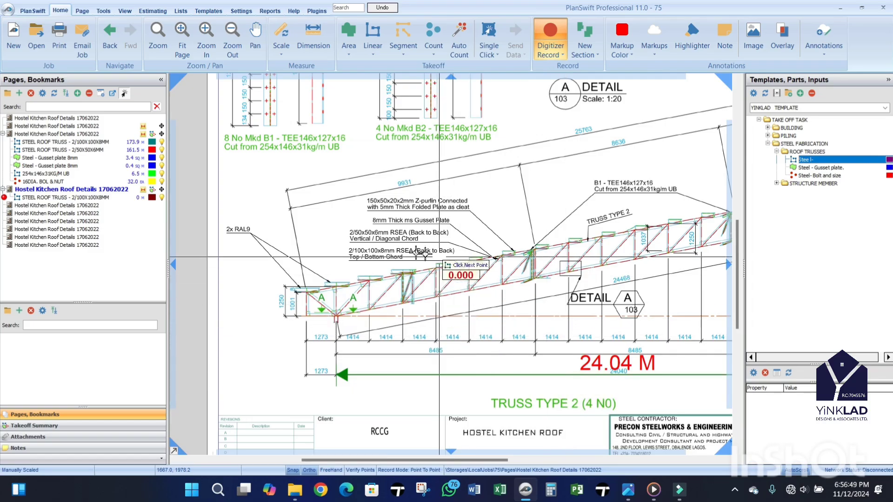
{"action": "scroll", "coordinate": [414, 251], "scroll_direction": "up", "scroll_amount": 4}
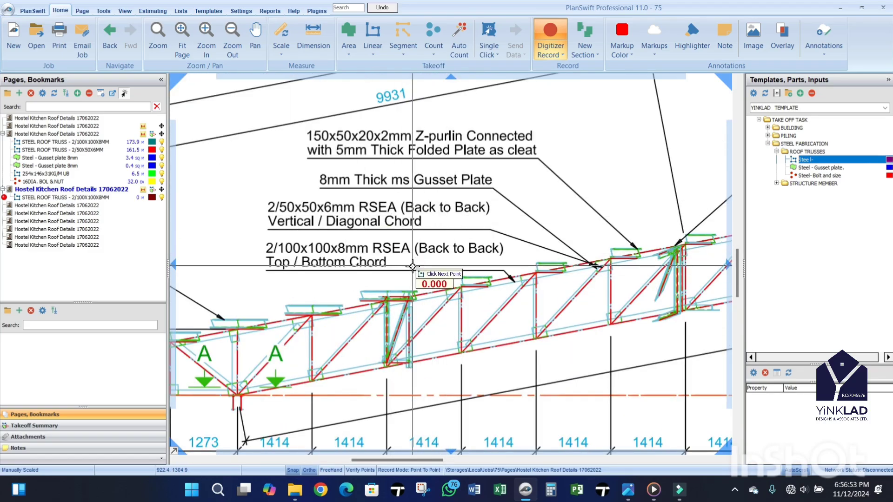
{"action": "scroll", "coordinate": [412, 267], "scroll_direction": "down", "scroll_amount": 4}
{"action": "scroll", "coordinate": [693, 233], "scroll_direction": "up", "scroll_amount": 5}
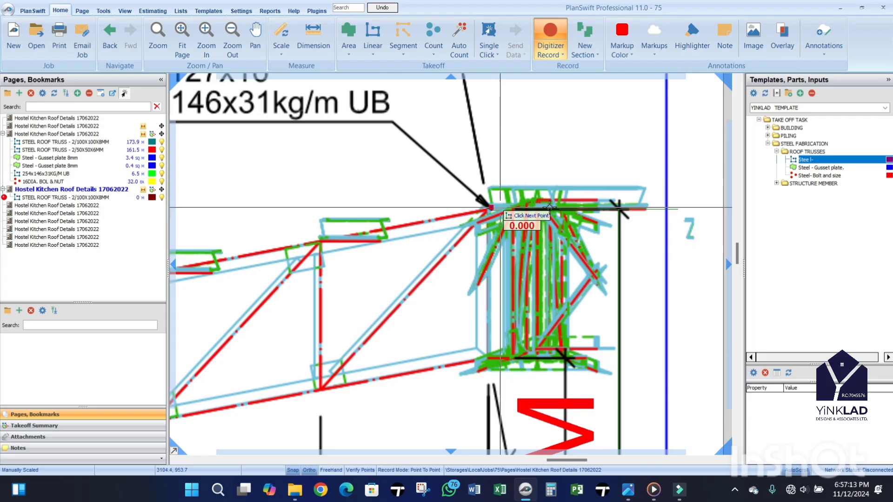
{"action": "scroll", "coordinate": [500, 208], "scroll_direction": "down", "scroll_amount": 4}
{"action": "scroll", "coordinate": [188, 272], "scroll_direction": "up", "scroll_amount": 3}
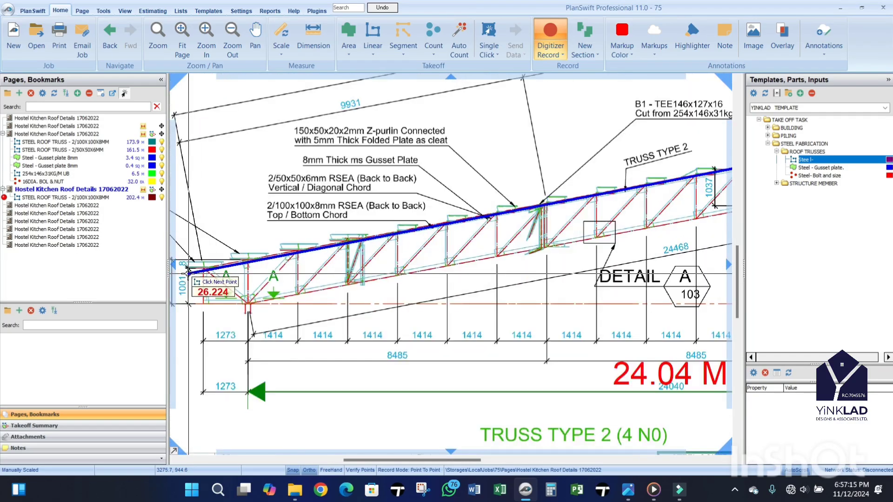
Step: Continue the chord run down the end vertical and along the horizontal bottom member, about 1.28 m, to the support point
{"action": "scroll", "coordinate": [189, 272], "scroll_direction": "up", "scroll_amount": 3}
{"action": "left_click", "coordinate": [258, 245]}
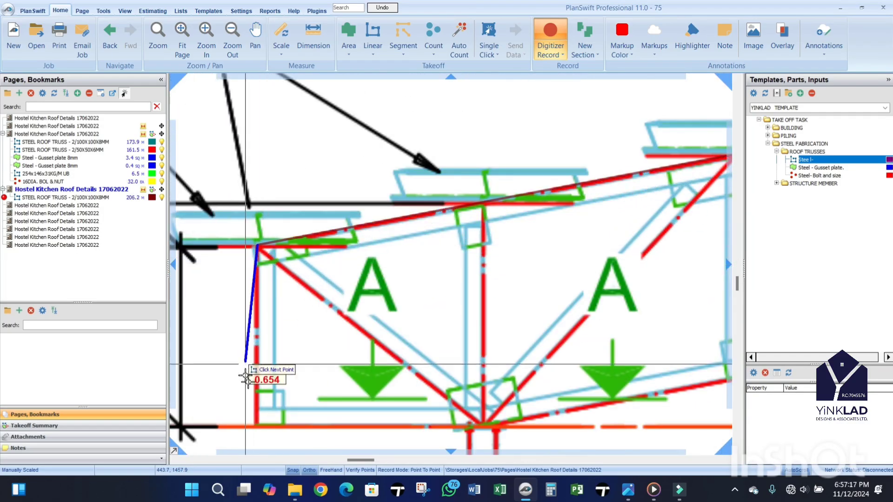
{"action": "left_click", "coordinate": [250, 421]}
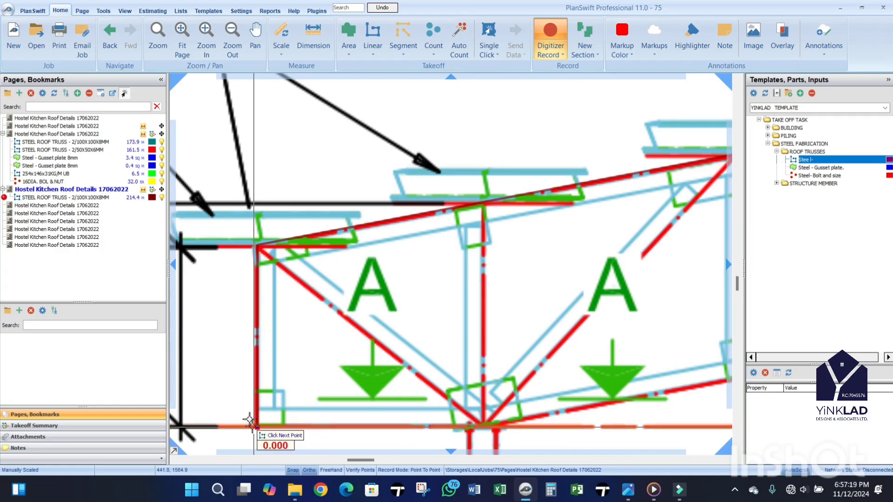
{"action": "scroll", "coordinate": [250, 421], "scroll_direction": "down", "scroll_amount": 3}
{"action": "scroll", "coordinate": [358, 415], "scroll_direction": "up", "scroll_amount": 3}
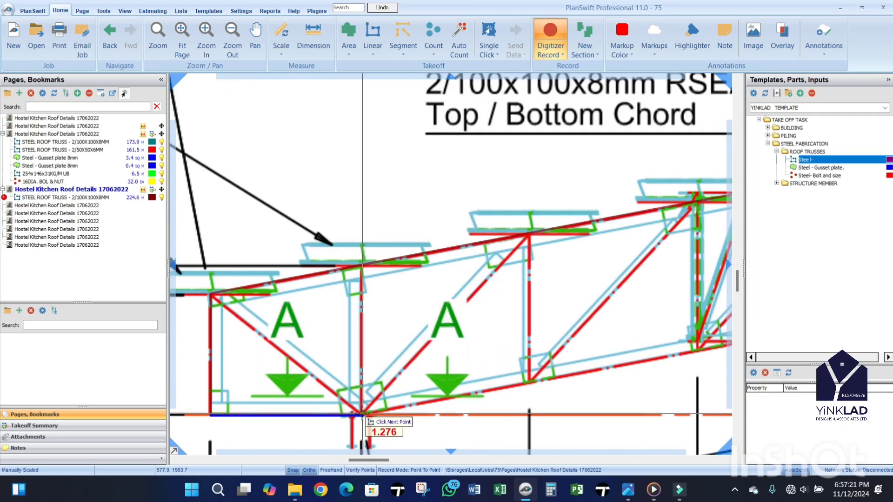
Step: Trace the sloping bottom chord from the support to the apex connection, about 24.46 m, and finish the recording
{"action": "scroll", "coordinate": [362, 414], "scroll_direction": "down", "scroll_amount": 5}
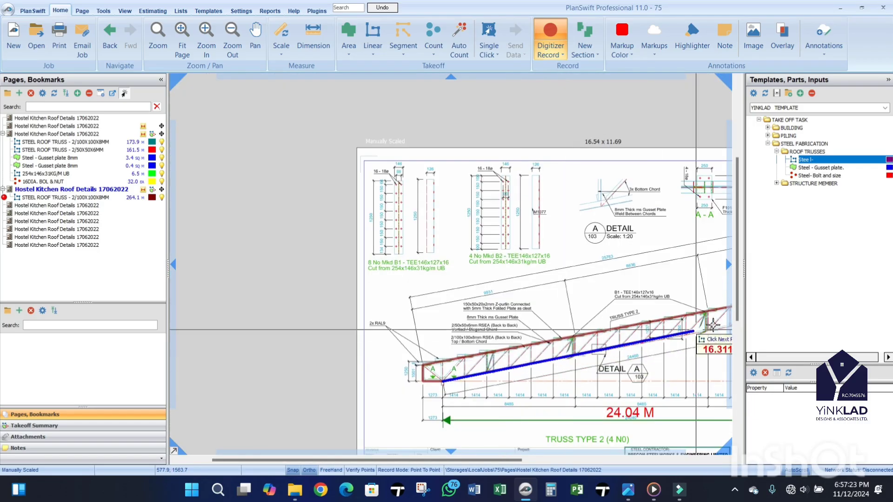
{"action": "scroll", "coordinate": [698, 324], "scroll_direction": "up", "scroll_amount": 2}
{"action": "scroll", "coordinate": [474, 365], "scroll_direction": "down", "scroll_amount": 2}
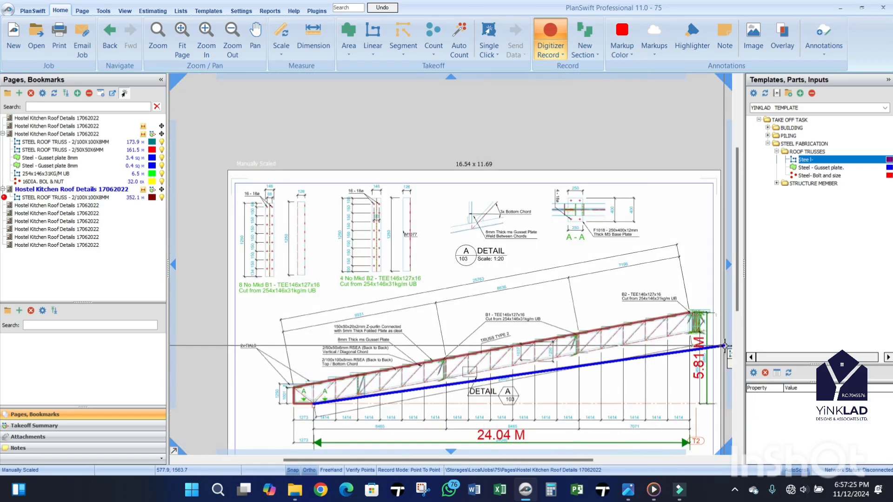
{"action": "scroll", "coordinate": [724, 346], "scroll_direction": "up", "scroll_amount": 3}
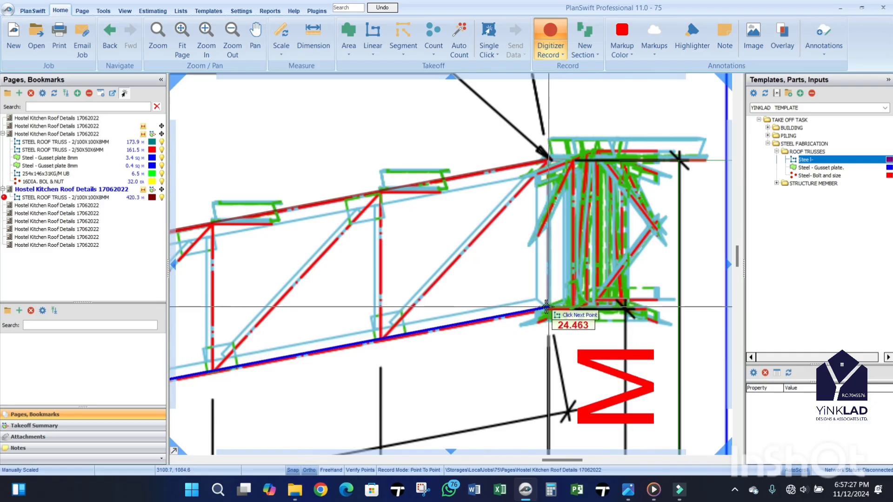
{"action": "left_click", "coordinate": [546, 308]}
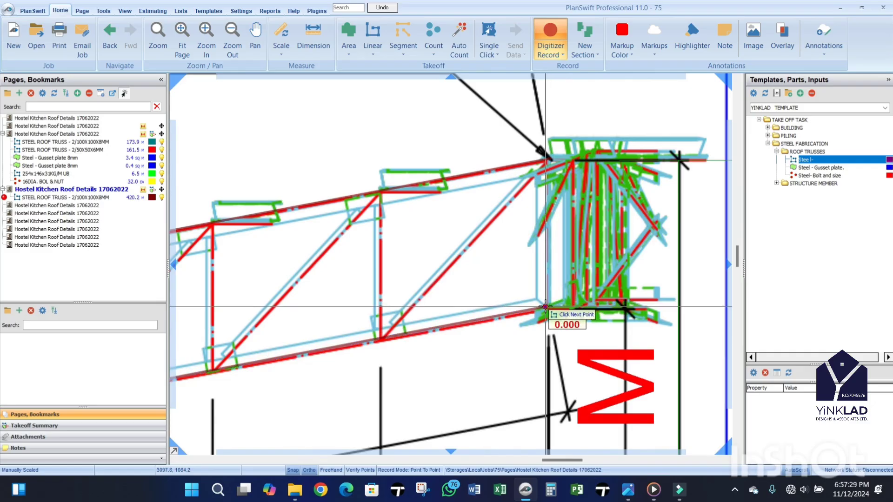
{"action": "key", "text": "Escape"}
Step: Examine the vertical and diagonal members around the support of truss type 2 against the member size notes
{"action": "scroll", "coordinate": [604, 281], "scroll_direction": "down", "scroll_amount": 5}
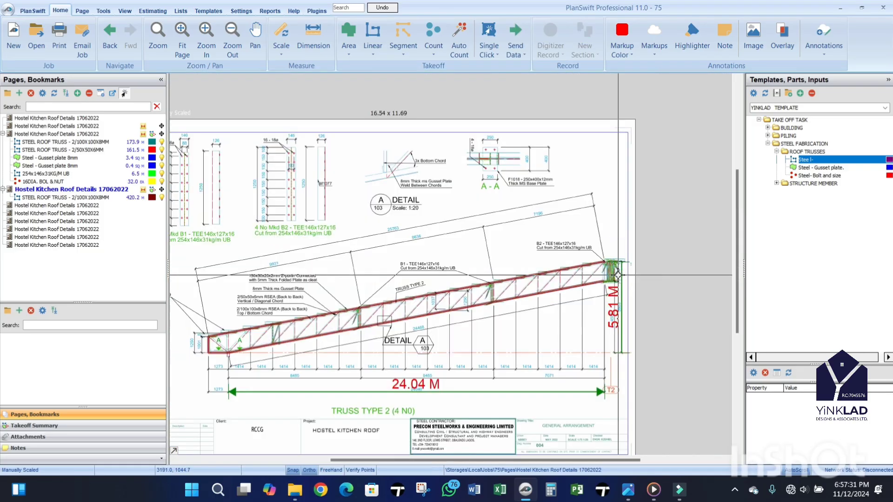
{"action": "scroll", "coordinate": [219, 355], "scroll_direction": "up", "scroll_amount": 5}
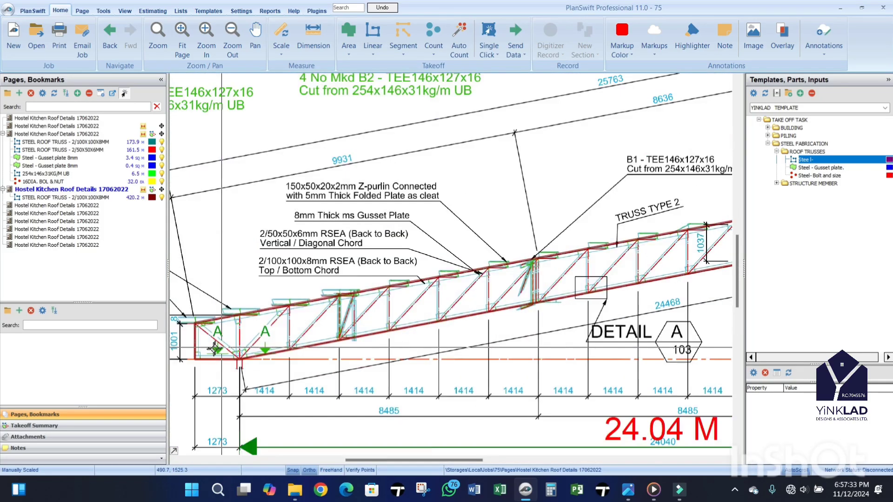
{"action": "scroll", "coordinate": [495, 274], "scroll_direction": "down", "scroll_amount": 4}
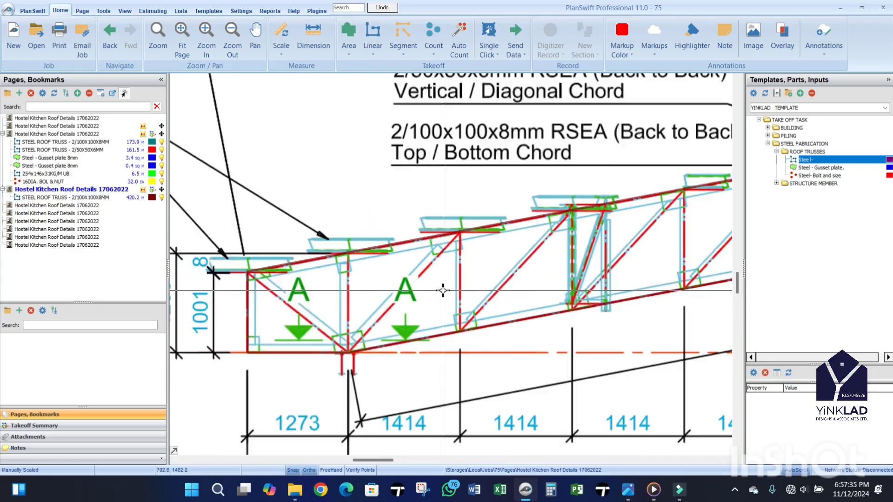
{"action": "scroll", "coordinate": [496, 275], "scroll_direction": "up", "scroll_amount": 4}
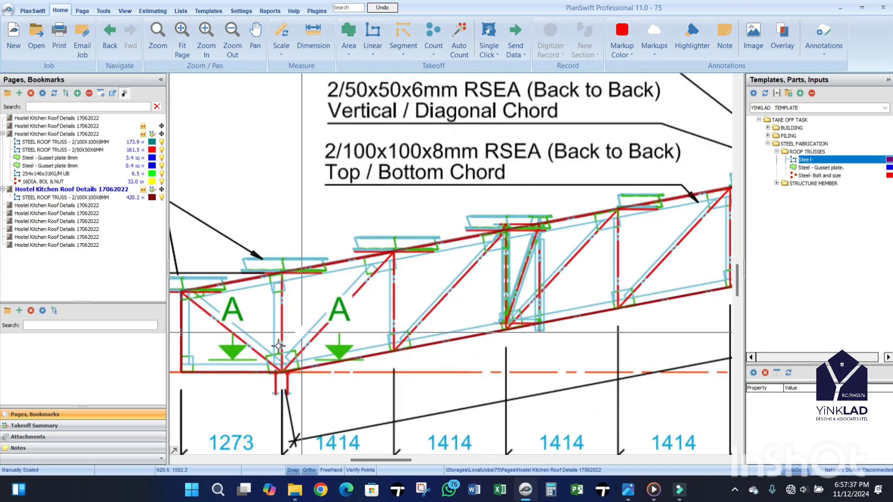
{"action": "scroll", "coordinate": [263, 370], "scroll_direction": "up", "scroll_amount": 4}
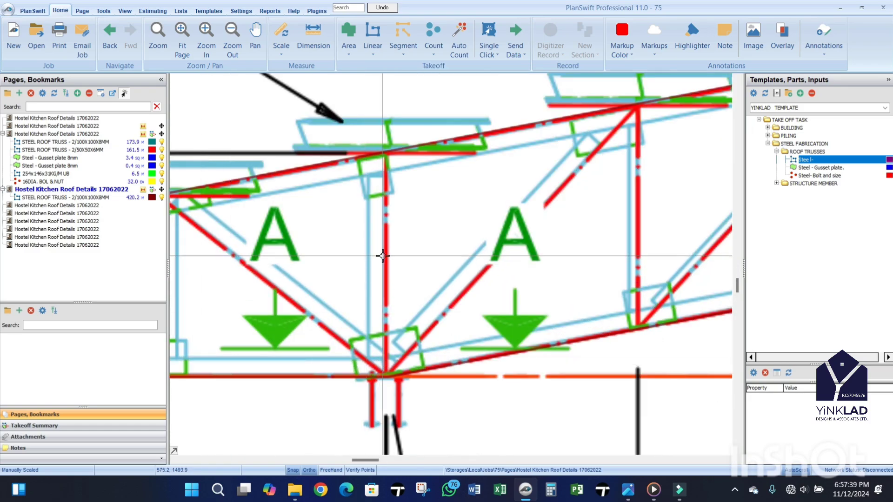
{"action": "scroll", "coordinate": [384, 269], "scroll_direction": "down", "scroll_amount": 2}
{"action": "scroll", "coordinate": [383, 268], "scroll_direction": "down", "scroll_amount": 1}
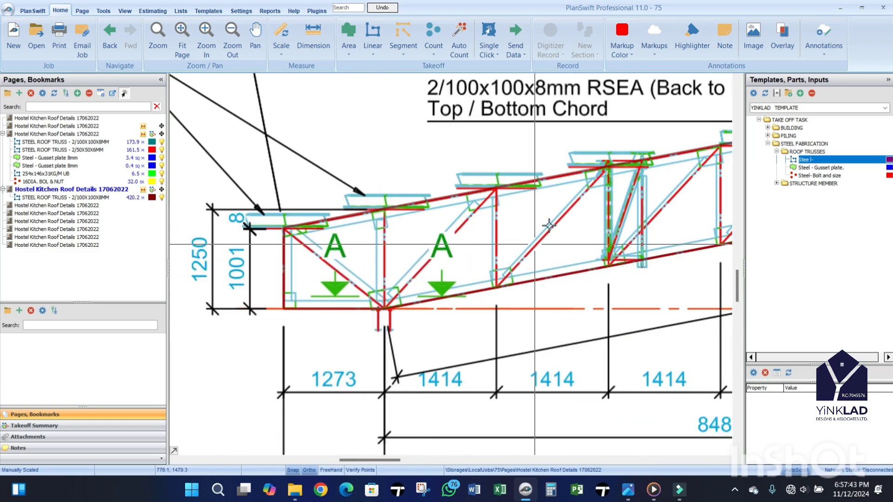
Step: Add a new section to the 2/100X100X8MM item along the end panel's diagonal, about 1.4 m, ending inside the support gusset plate
{"action": "left_click", "coordinate": [427, 300]}
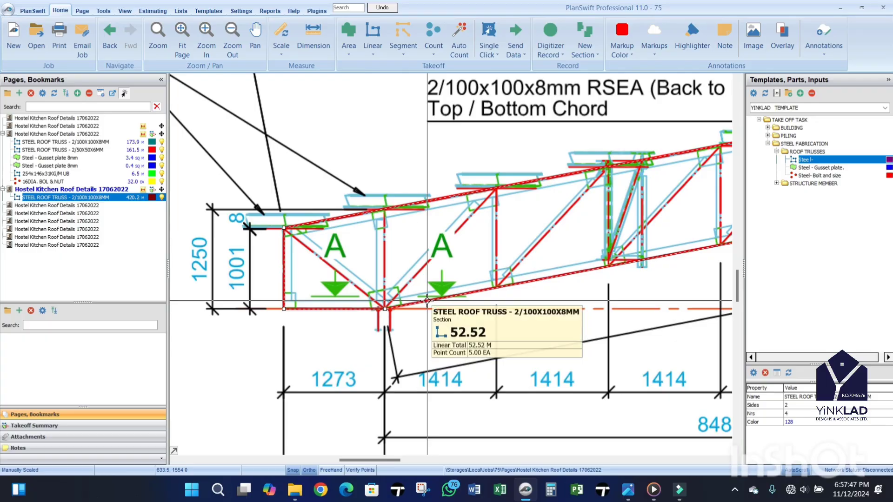
{"action": "key", "text": "ctrl+r"}
{"action": "scroll", "coordinate": [303, 260], "scroll_direction": "up", "scroll_amount": 3}
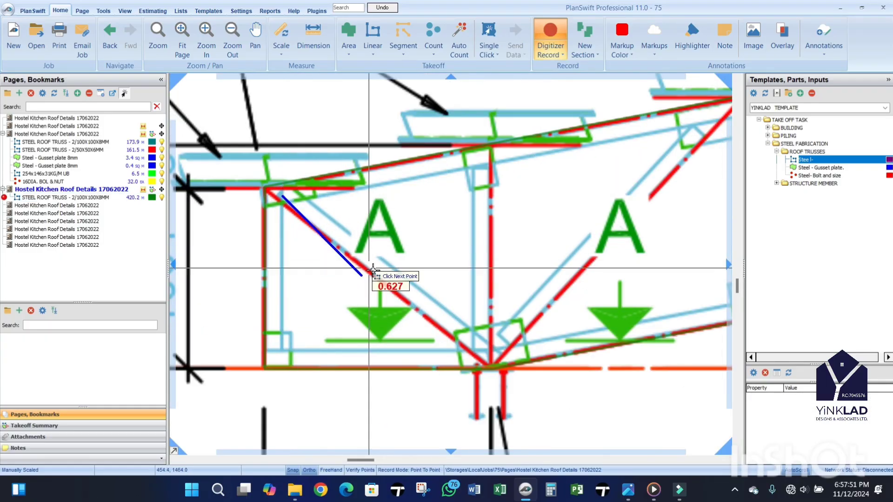
{"action": "left_click", "coordinate": [492, 365]}
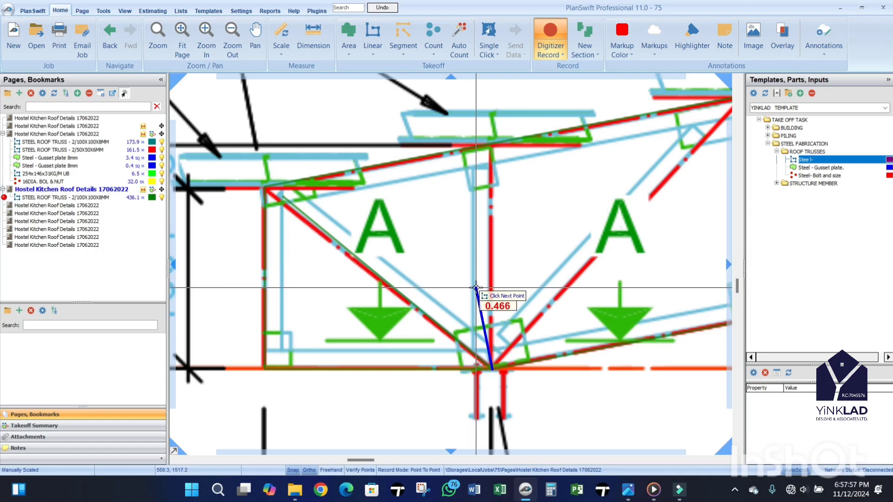
{"action": "key", "text": "BackSpace"}
{"action": "scroll", "coordinate": [476, 291], "scroll_direction": "up", "scroll_amount": 4}
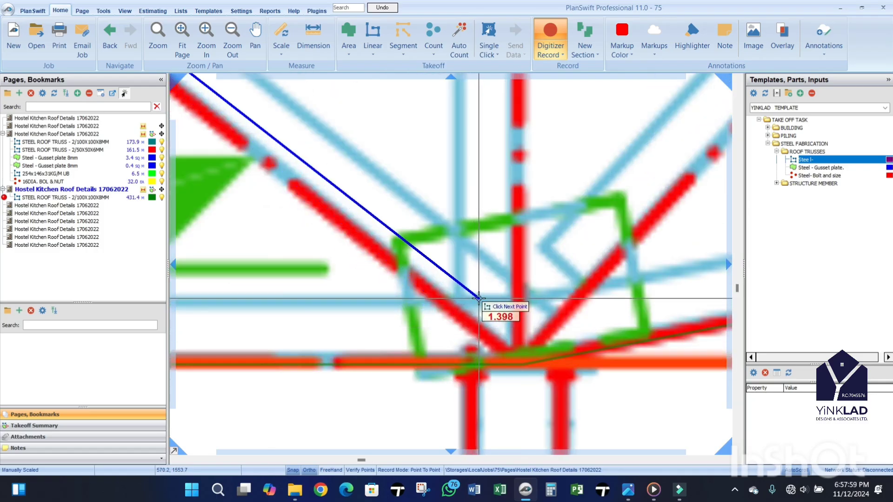
{"action": "left_click", "coordinate": [478, 298]}
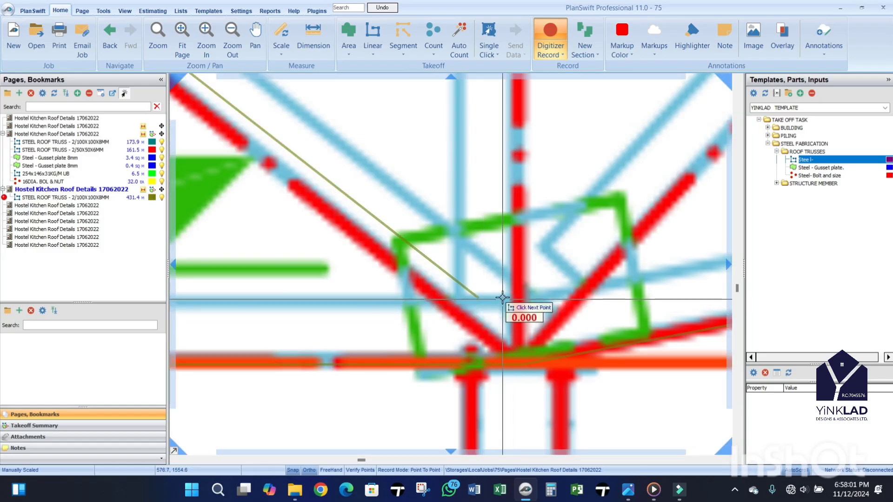
Step: Trace the vertical above the support, about 1.02 m, and the diagonal on its inner side, about 1.6 m, as further sections
{"action": "scroll", "coordinate": [495, 332], "scroll_direction": "down", "scroll_amount": 4}
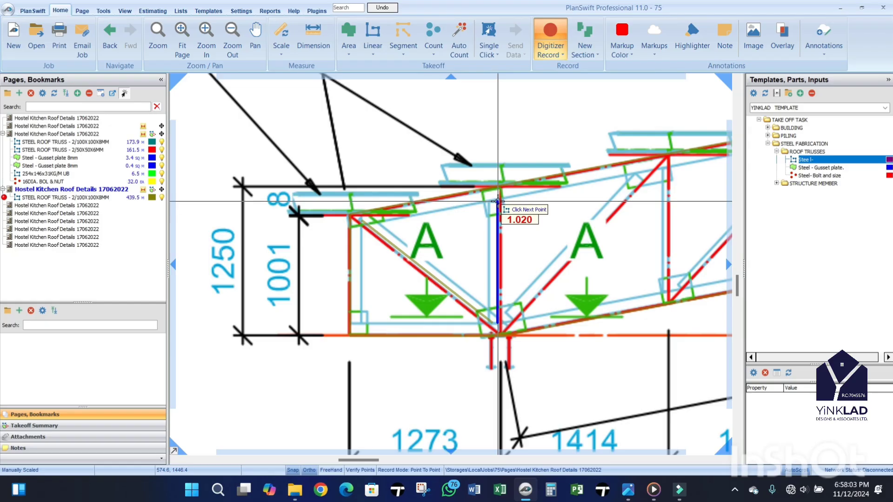
{"action": "scroll", "coordinate": [478, 342], "scroll_direction": "up", "scroll_amount": 3}
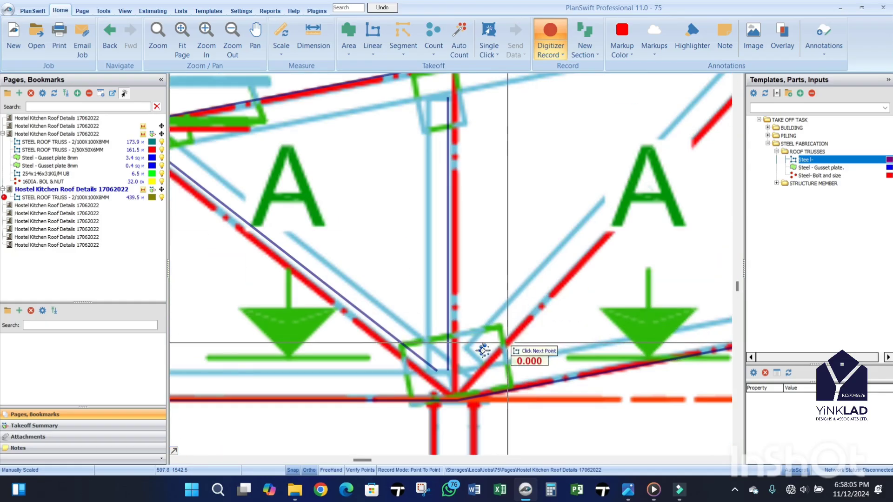
{"action": "scroll", "coordinate": [535, 298], "scroll_direction": "down", "scroll_amount": 4}
{"action": "scroll", "coordinate": [553, 281], "scroll_direction": "up", "scroll_amount": 3}
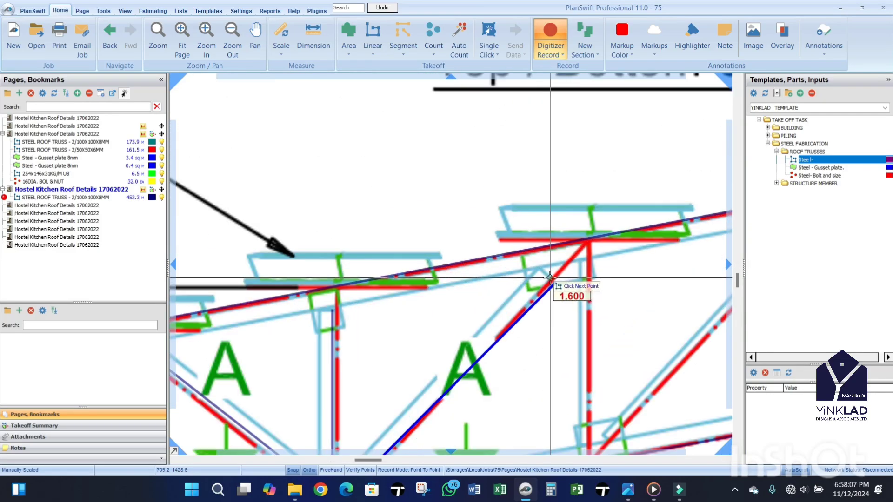
{"action": "scroll", "coordinate": [553, 278], "scroll_direction": "up", "scroll_amount": 2}
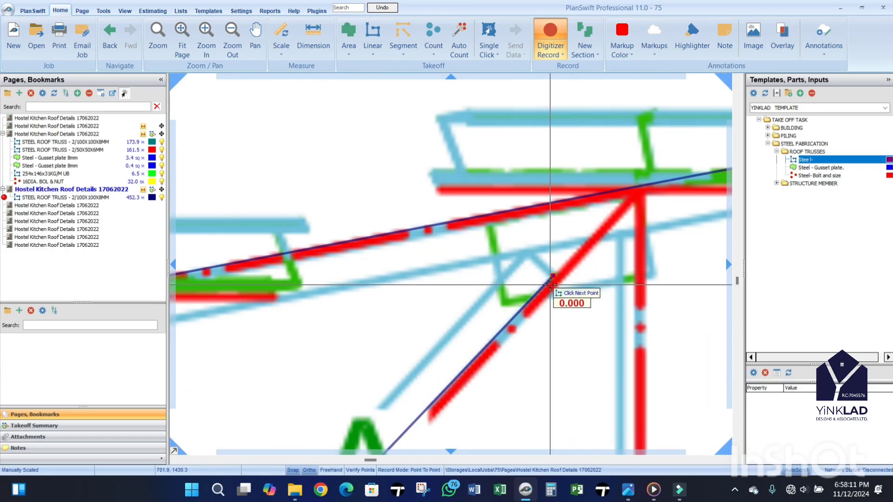
{"action": "double_click", "coordinate": [553, 276]}
Step: Examine the remaining web members and connections along truss type 2 from the support end towards the apex
{"action": "scroll", "coordinate": [446, 302], "scroll_direction": "down", "scroll_amount": 3}
{"action": "scroll", "coordinate": [554, 307], "scroll_direction": "up", "scroll_amount": 3}
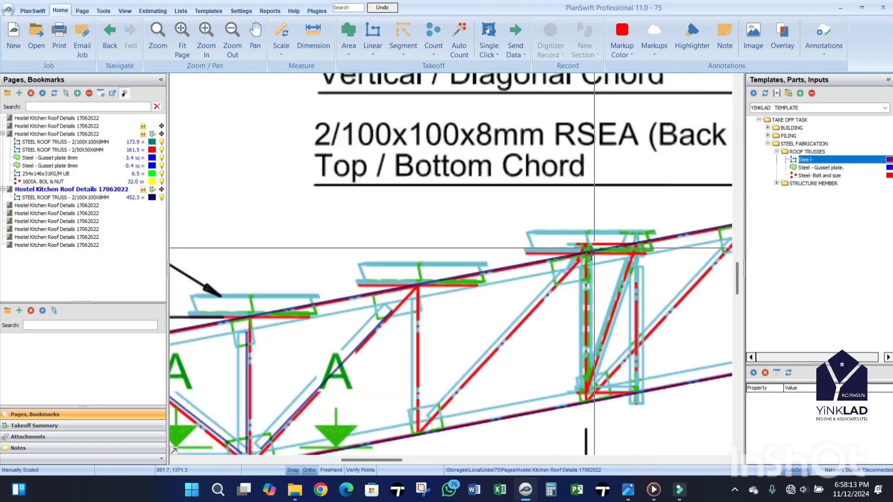
{"action": "scroll", "coordinate": [555, 307], "scroll_direction": "down", "scroll_amount": 4}
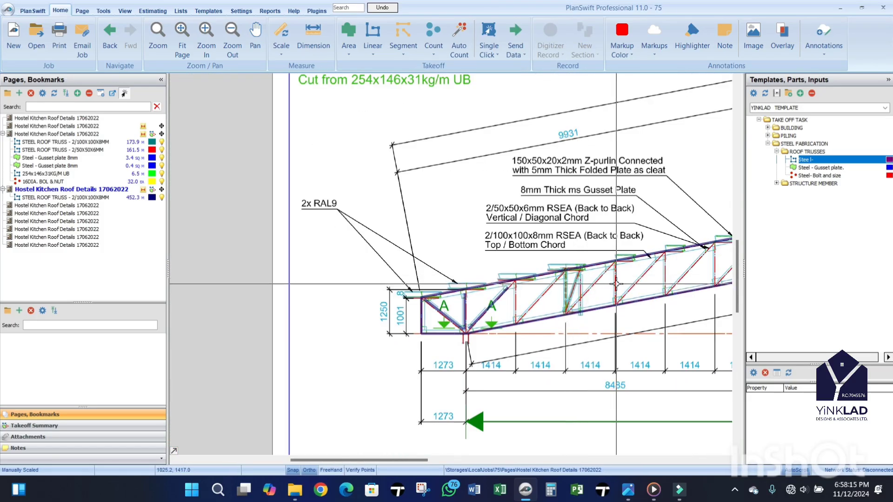
{"action": "scroll", "coordinate": [585, 290], "scroll_direction": "up", "scroll_amount": 4}
{"action": "scroll", "coordinate": [499, 278], "scroll_direction": "down", "scroll_amount": 3}
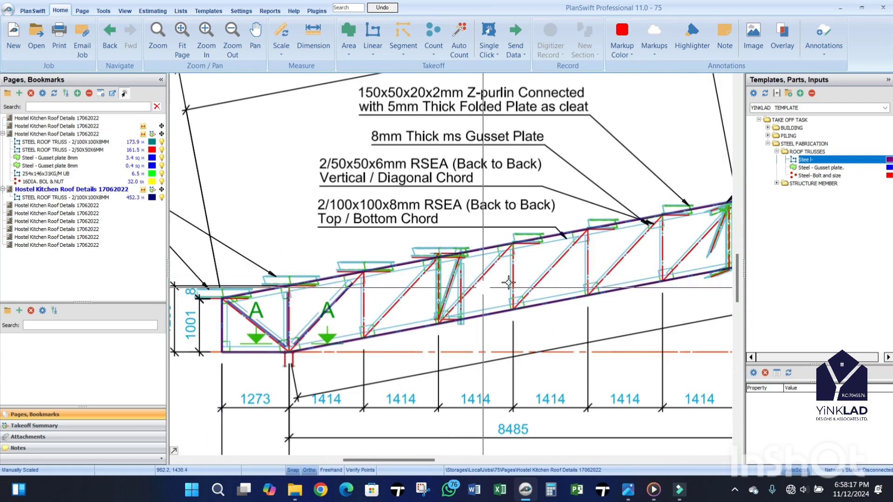
{"action": "scroll", "coordinate": [499, 278], "scroll_direction": "down", "scroll_amount": 3}
{"action": "scroll", "coordinate": [499, 283], "scroll_direction": "up", "scroll_amount": 3}
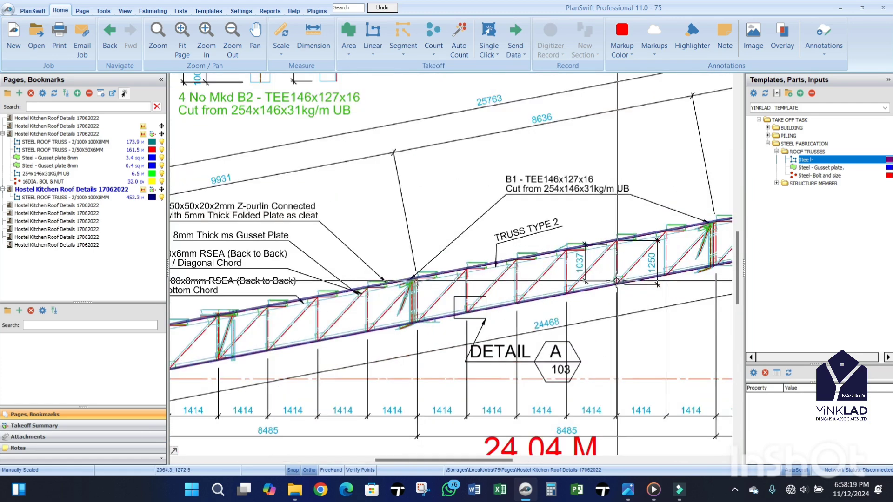
{"action": "scroll", "coordinate": [499, 282], "scroll_direction": "down", "scroll_amount": 3}
Step: Show the legend on the truss type 2 sheet, shift it along the title block and widen it to fit the full item name
{"action": "right_click", "coordinate": [478, 214]}
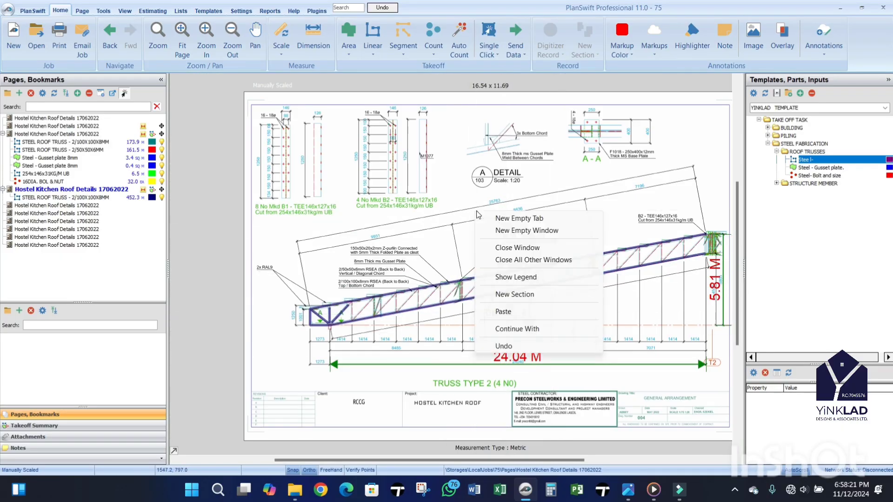
{"action": "left_click", "coordinate": [515, 278]}
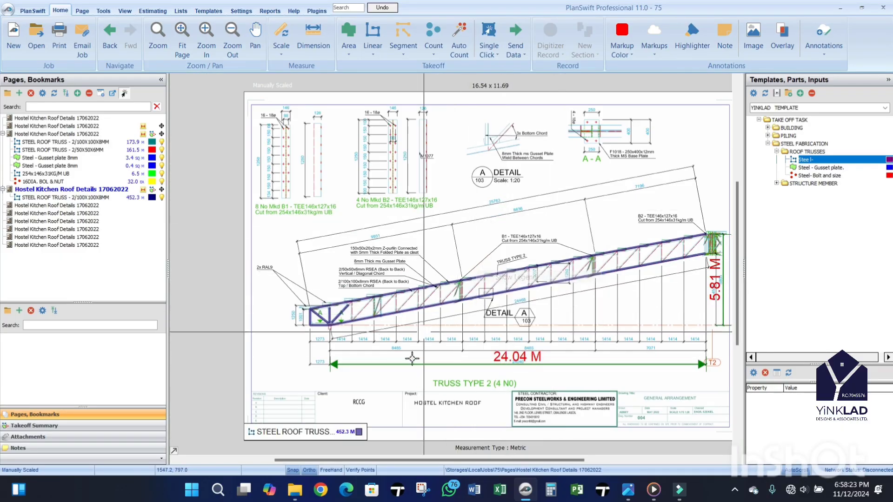
{"action": "left_click", "coordinate": [366, 432]}
{"action": "scroll", "coordinate": [367, 432], "scroll_direction": "up", "scroll_amount": 3}
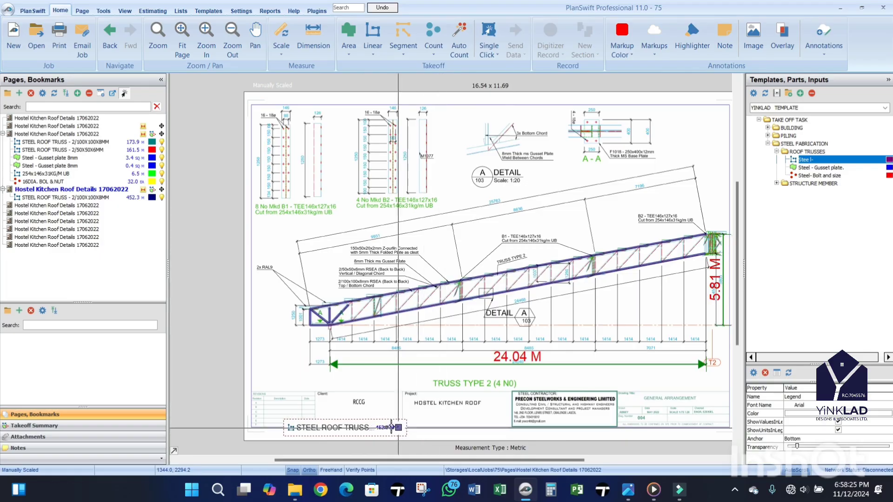
{"action": "scroll", "coordinate": [395, 424], "scroll_direction": "up", "scroll_amount": 2}
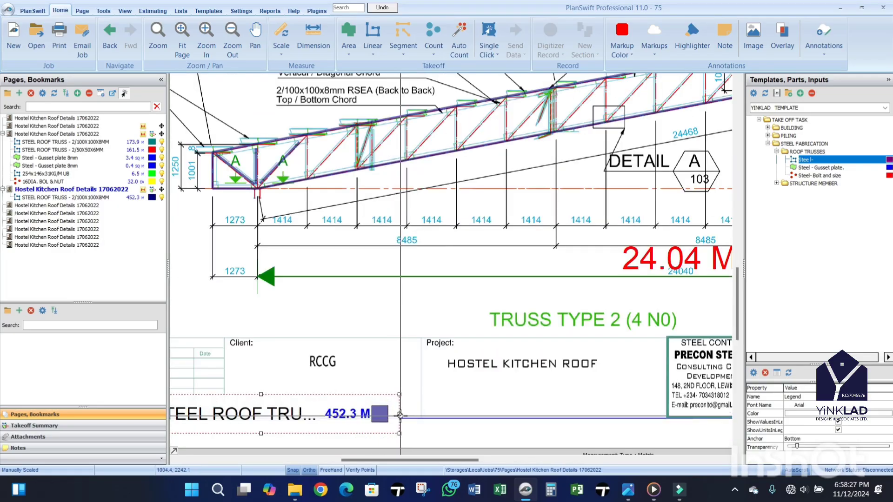
{"action": "left_click_drag", "start_coordinate": [400, 416], "coordinate": [618, 425]}
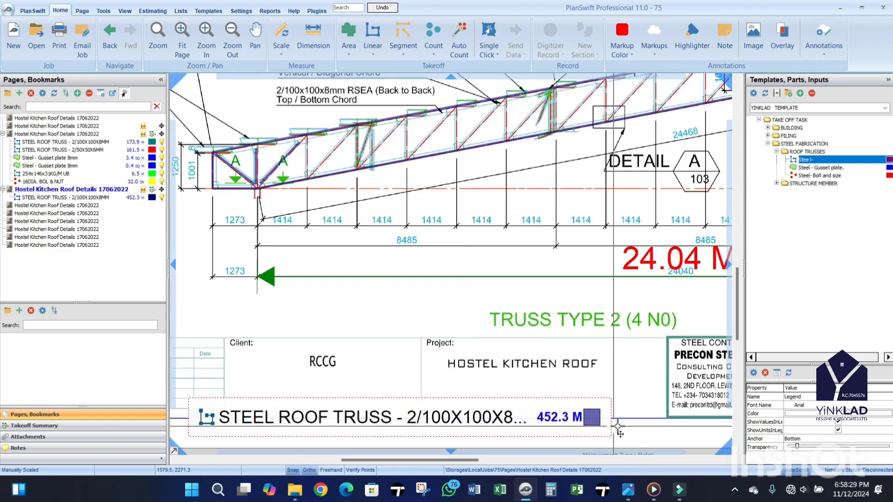
{"action": "scroll", "coordinate": [463, 390], "scroll_direction": "down", "scroll_amount": 3}
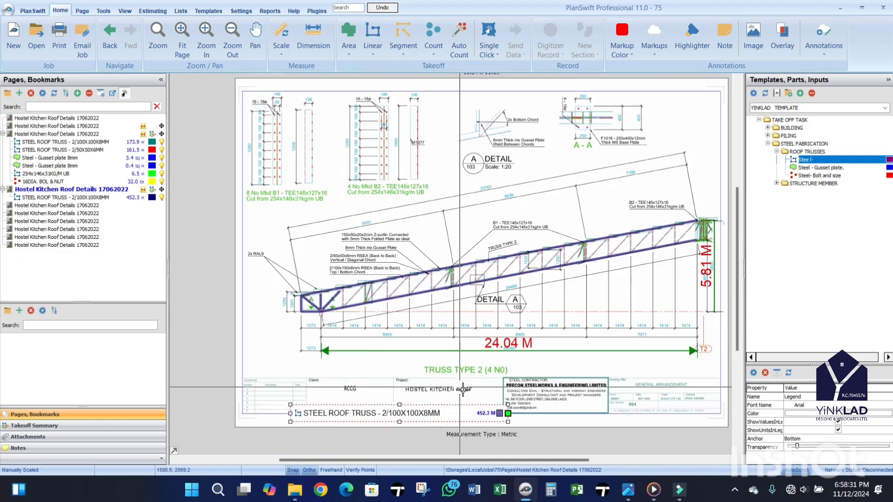
Step: Examine the B1 and B2 TEE146x127x16 details and the apex connection at the high end of truss type 2
{"action": "scroll", "coordinate": [463, 390], "scroll_direction": "up", "scroll_amount": 2}
{"action": "scroll", "coordinate": [463, 390], "scroll_direction": "down", "scroll_amount": 3}
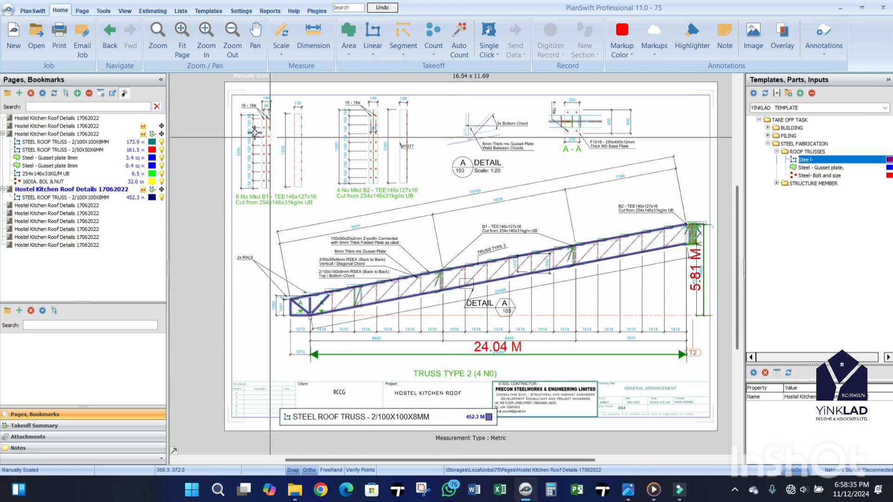
{"action": "scroll", "coordinate": [275, 139], "scroll_direction": "up", "scroll_amount": 2}
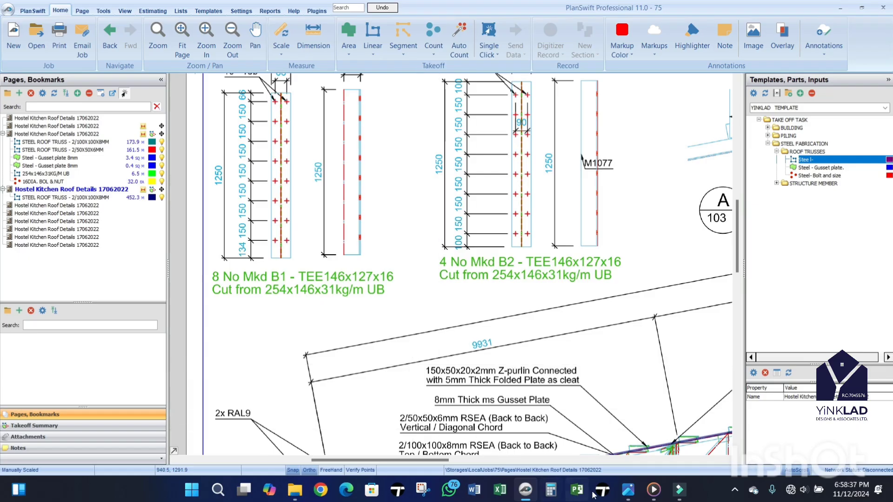
{"action": "scroll", "coordinate": [386, 257], "scroll_direction": "down", "scroll_amount": 2}
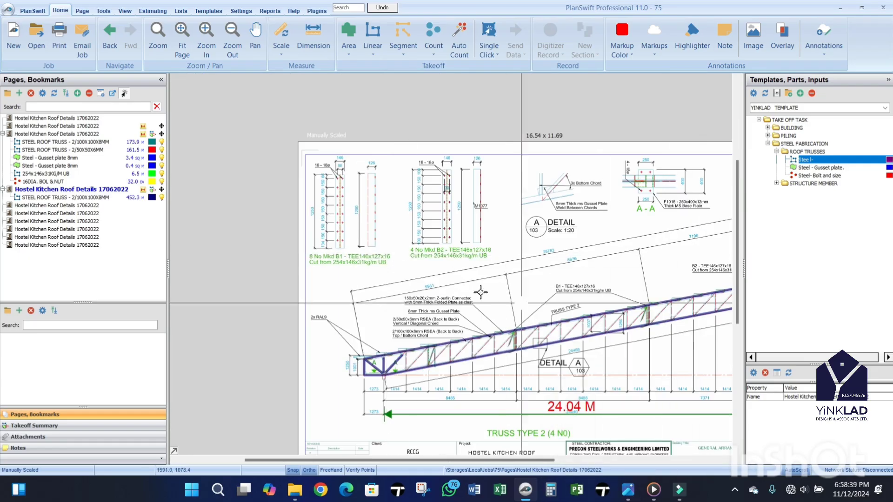
{"action": "scroll", "coordinate": [429, 268], "scroll_direction": "up", "scroll_amount": 2}
{"action": "scroll", "coordinate": [429, 268], "scroll_direction": "down", "scroll_amount": 3}
{"action": "scroll", "coordinate": [438, 276], "scroll_direction": "up", "scroll_amount": 2}
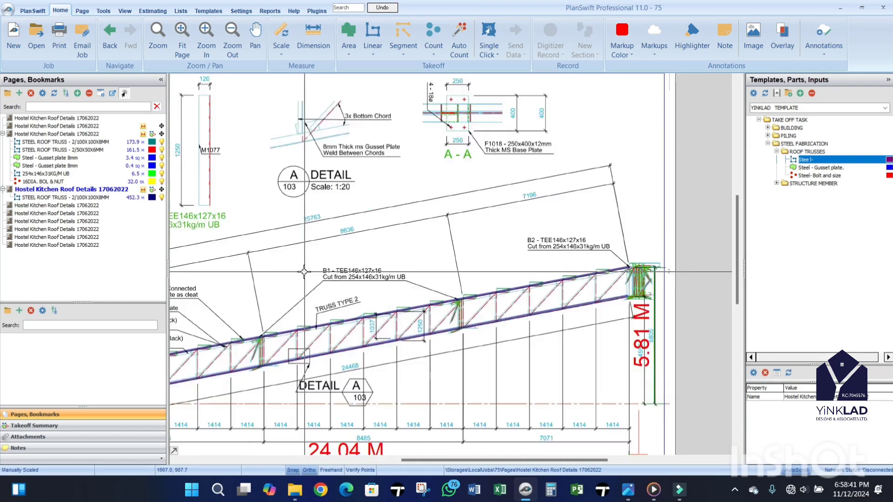
{"action": "scroll", "coordinate": [520, 280], "scroll_direction": "up", "scroll_amount": 5}
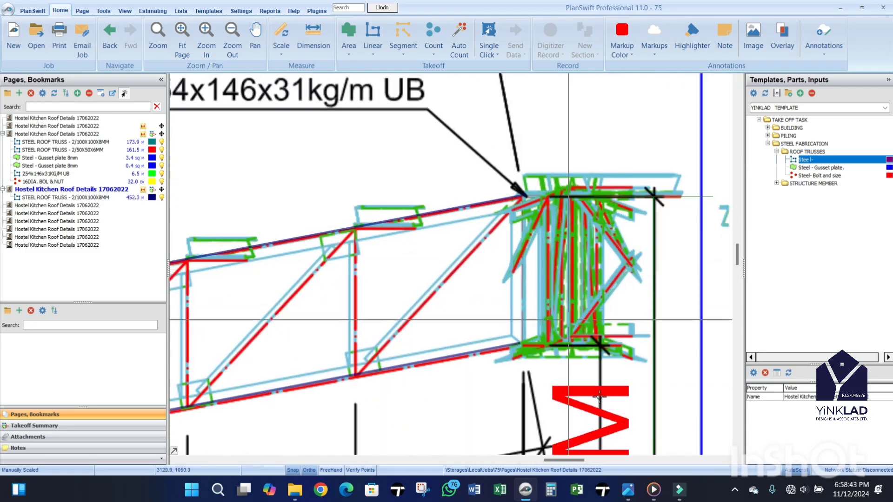
Step: Switch to the Photos viewer and go back through the site pictures to inspect the erected trusses' apex connection in 1731431824787.jpg
{"action": "left_click", "coordinate": [628, 491]}
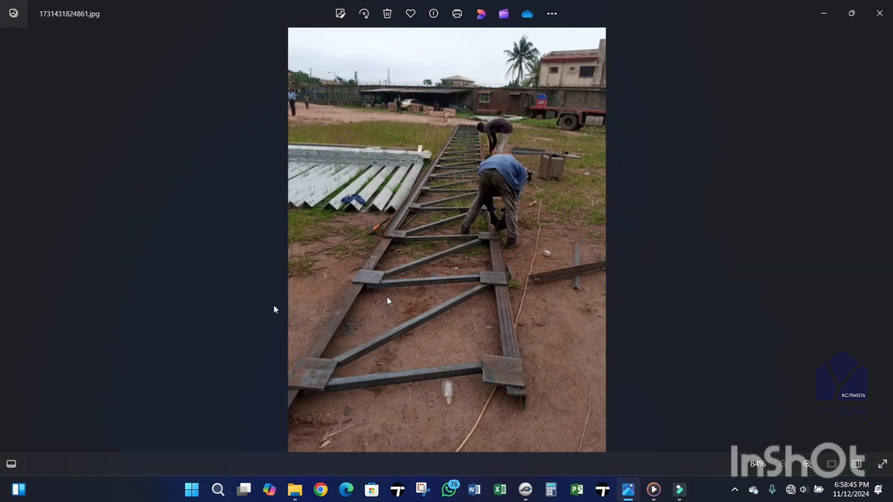
{"action": "left_click", "coordinate": [10, 240]}
{"action": "left_click", "coordinate": [10, 240]}
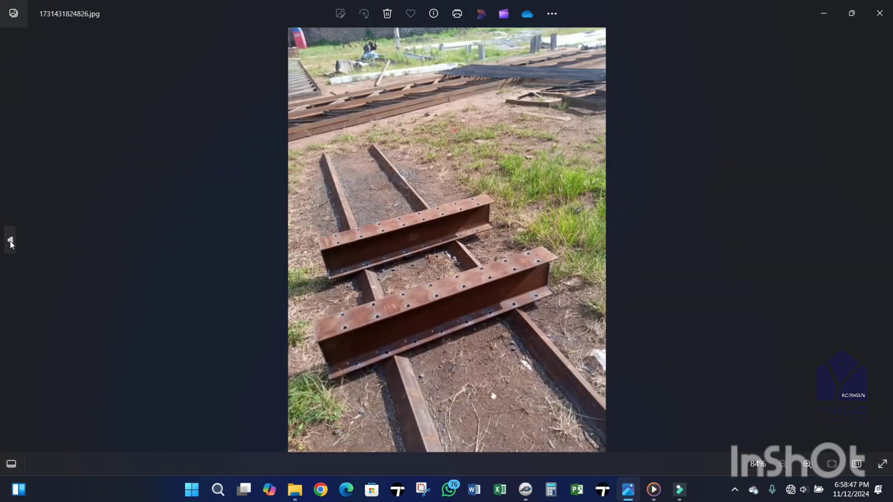
{"action": "left_click", "coordinate": [10, 240]}
{"action": "left_click", "coordinate": [10, 240]}
{"action": "left_click", "coordinate": [10, 240]}
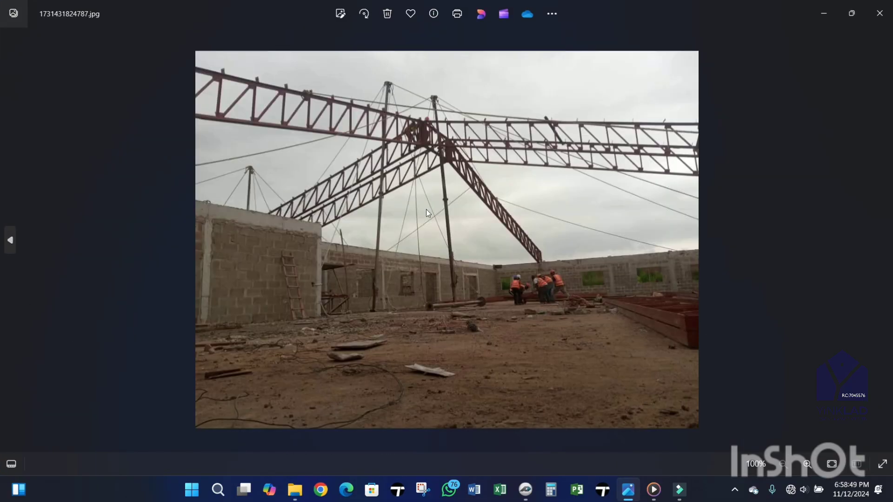
{"action": "scroll", "coordinate": [426, 210], "scroll_direction": "up", "scroll_amount": 8}
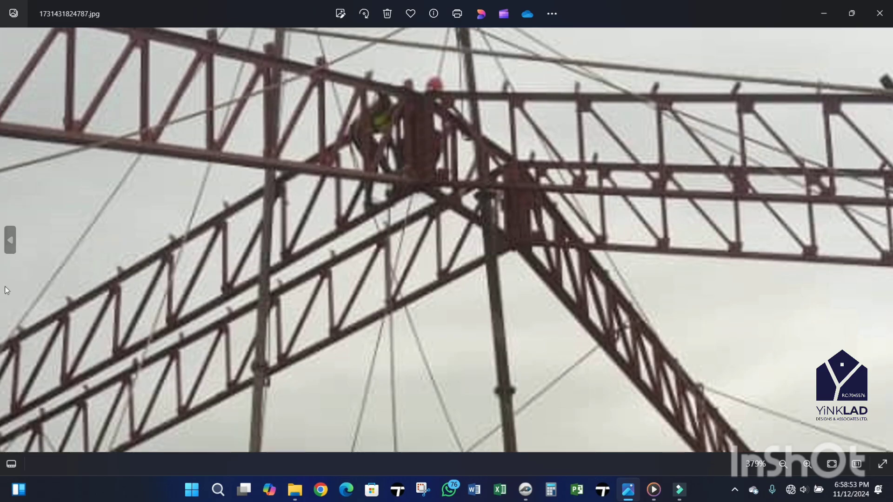
Step: Inspect the bolted truss junction at the apex in the site photo 1731431033616.jpg
{"action": "left_click", "coordinate": [7, 246]}
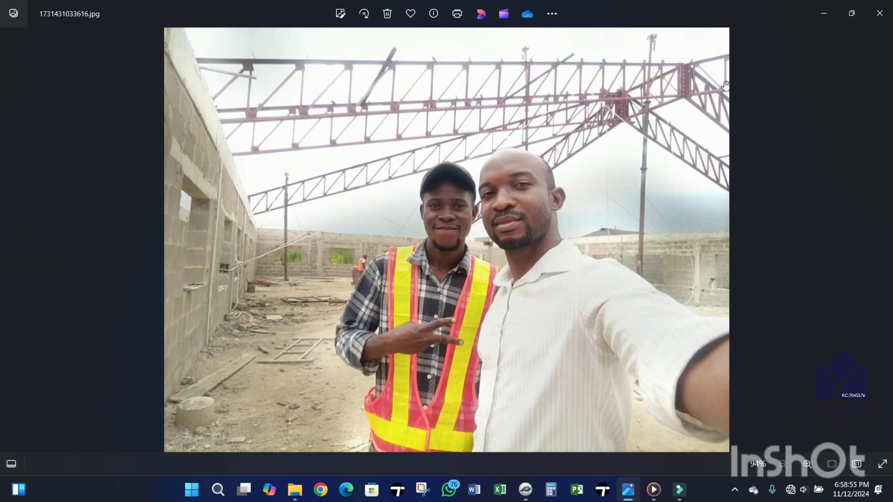
{"action": "scroll", "coordinate": [725, 85], "scroll_direction": "up", "scroll_amount": 8}
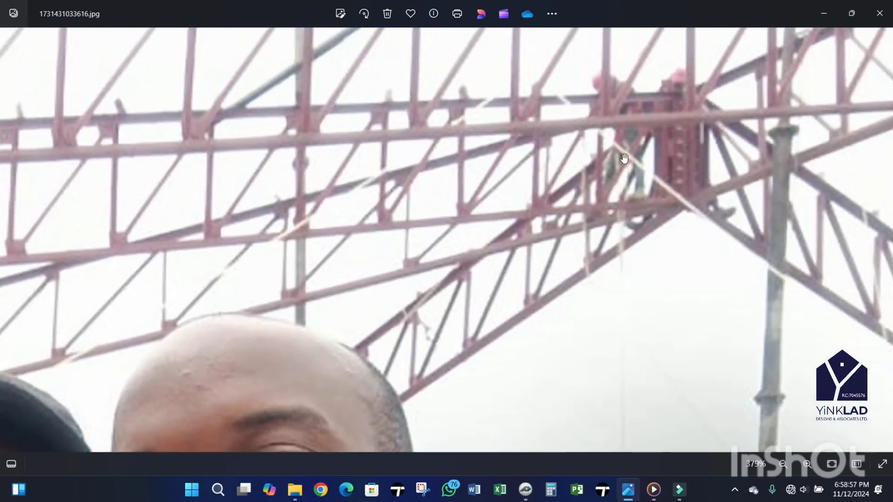
{"action": "scroll", "coordinate": [595, 187], "scroll_direction": "down", "scroll_amount": 8}
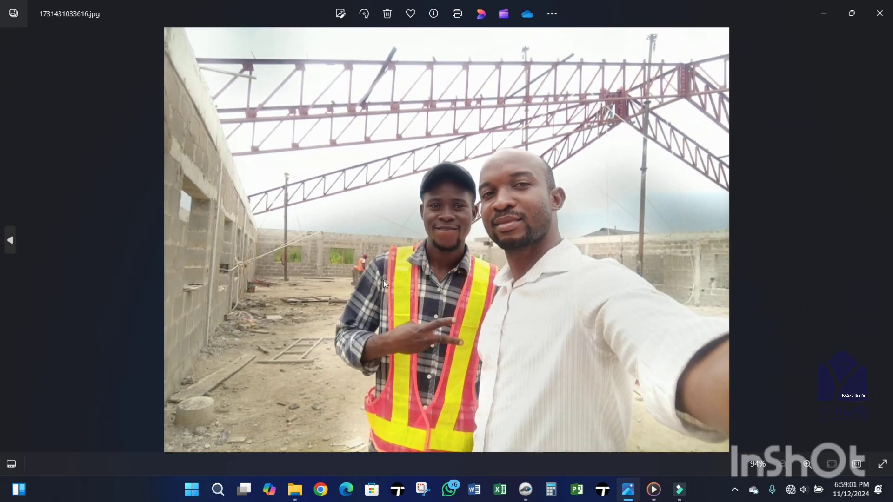
Step: Go back to site photo 1731431033564.jpg and examine the painted trusses' web members, purlin cleats and apex connection
{"action": "left_click", "coordinate": [10, 240]}
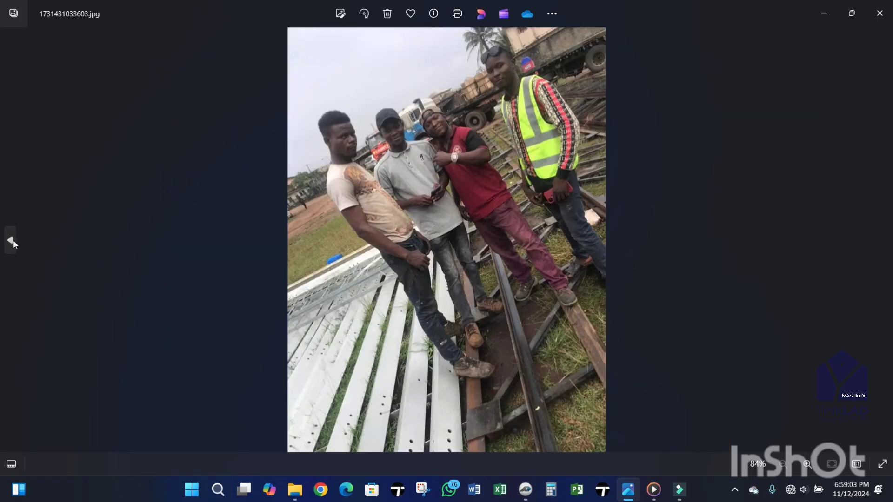
{"action": "left_click", "coordinate": [11, 240]}
{"action": "left_click", "coordinate": [13, 240]}
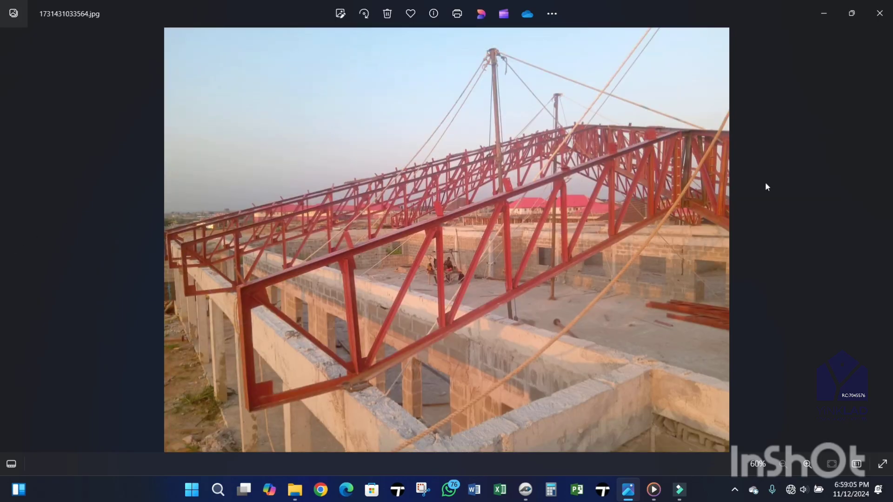
{"action": "scroll", "coordinate": [561, 158], "scroll_direction": "down", "scroll_amount": 3}
{"action": "scroll", "coordinate": [692, 173], "scroll_direction": "up", "scroll_amount": 2}
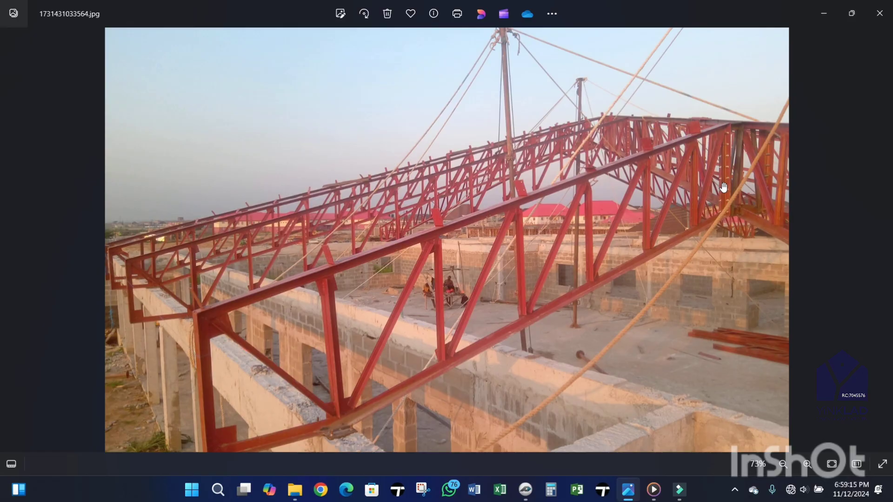
{"action": "scroll", "coordinate": [709, 166], "scroll_direction": "up", "scroll_amount": 4}
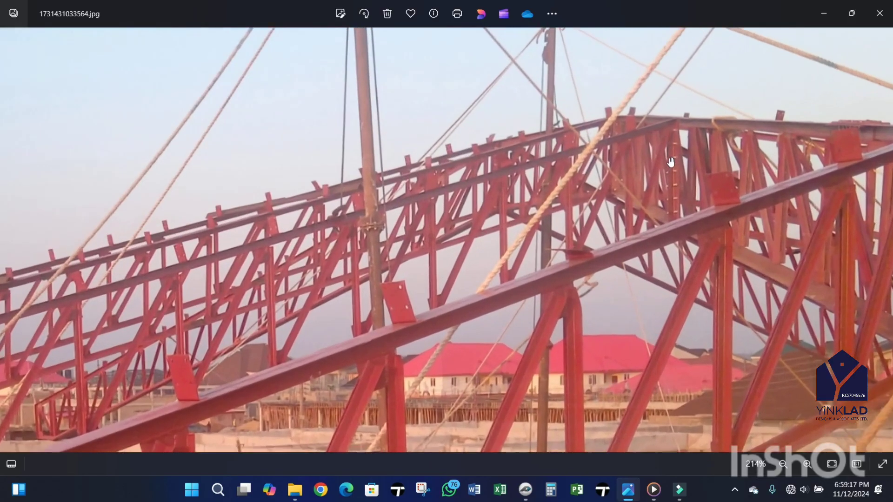
{"action": "scroll", "coordinate": [674, 166], "scroll_direction": "down", "scroll_amount": 4}
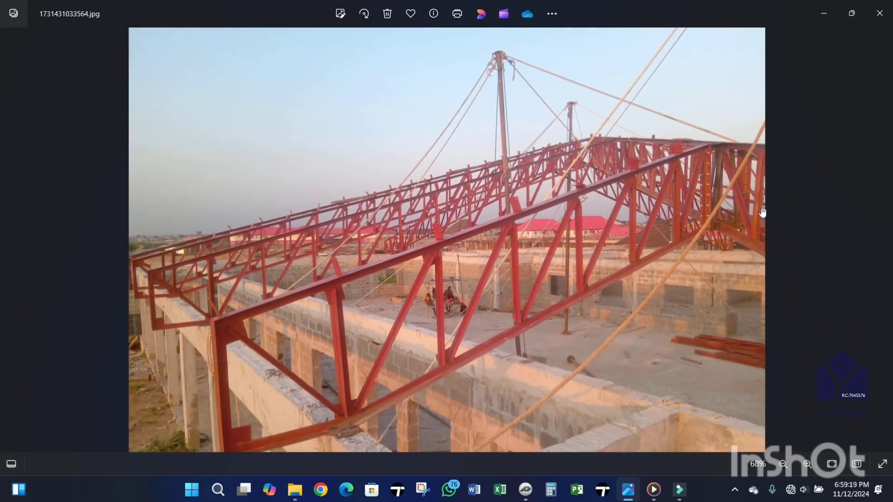
{"action": "scroll", "coordinate": [740, 207], "scroll_direction": "up", "scroll_amount": 3}
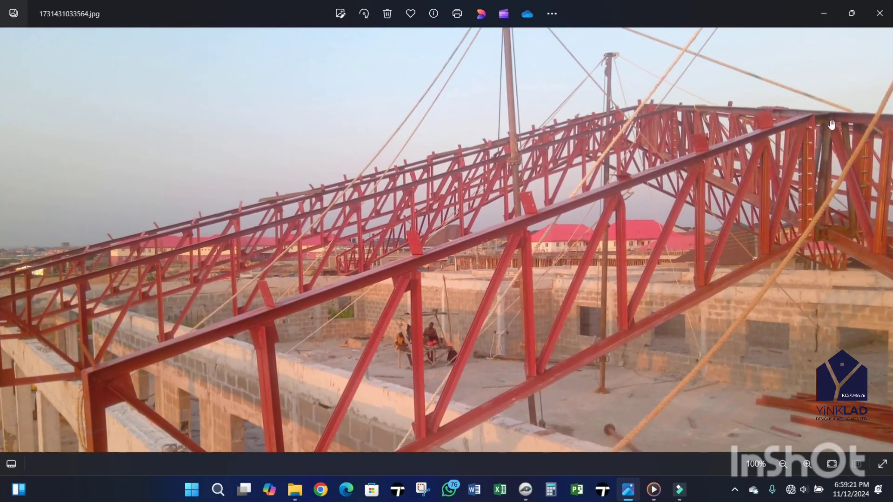
{"action": "scroll", "coordinate": [831, 125], "scroll_direction": "down", "scroll_amount": 3}
Step: Review the older site photos, inspect the apex junction in 1731431033501.jpg, and return to the PlanSwift takeoff
{"action": "left_click", "coordinate": [10, 241]}
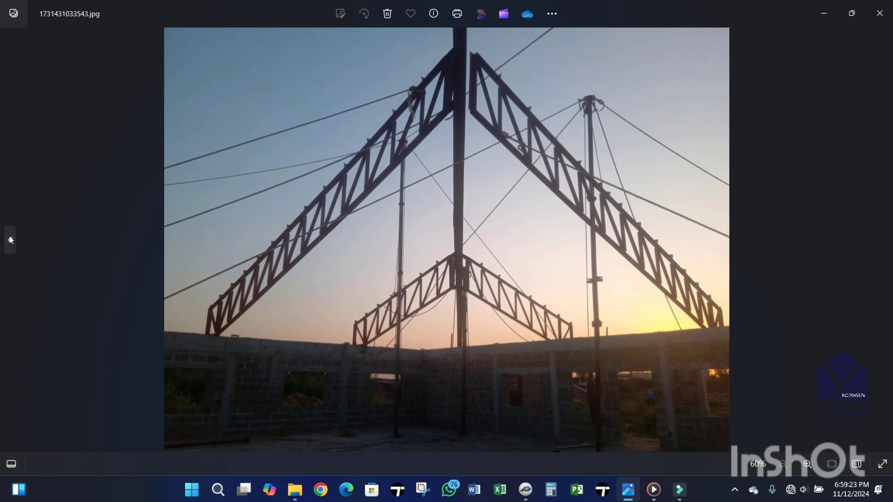
{"action": "left_click", "coordinate": [10, 241]}
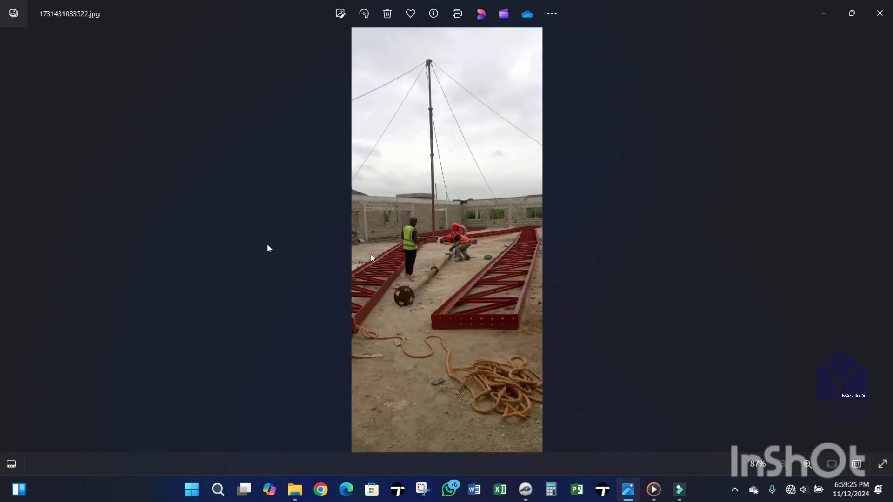
{"action": "left_click", "coordinate": [10, 241]}
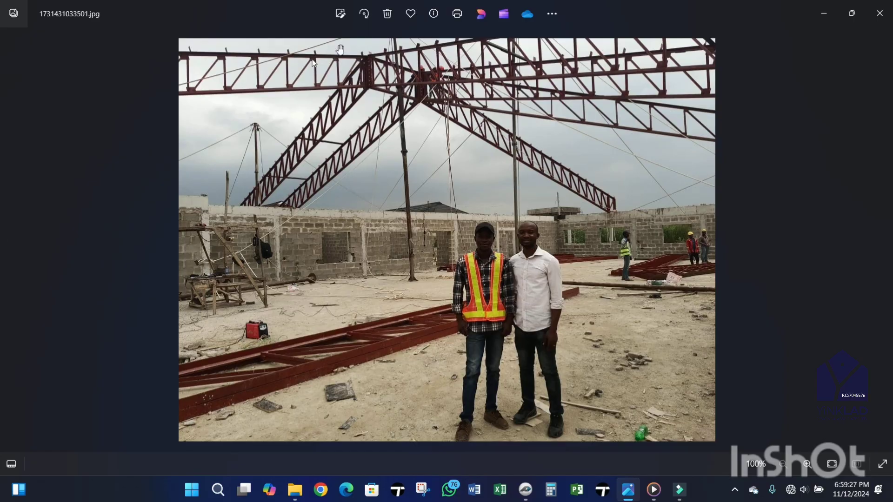
{"action": "scroll", "coordinate": [341, 49], "scroll_direction": "up", "scroll_amount": 8}
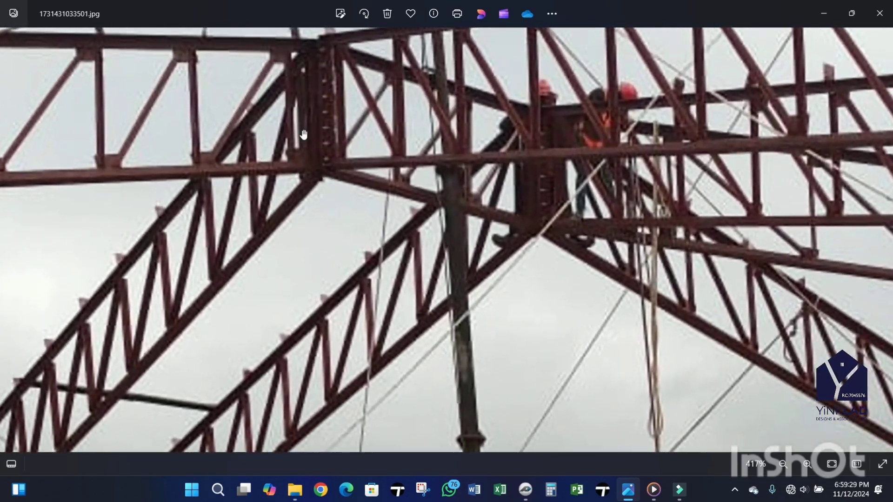
{"action": "scroll", "coordinate": [304, 134], "scroll_direction": "down", "scroll_amount": 8}
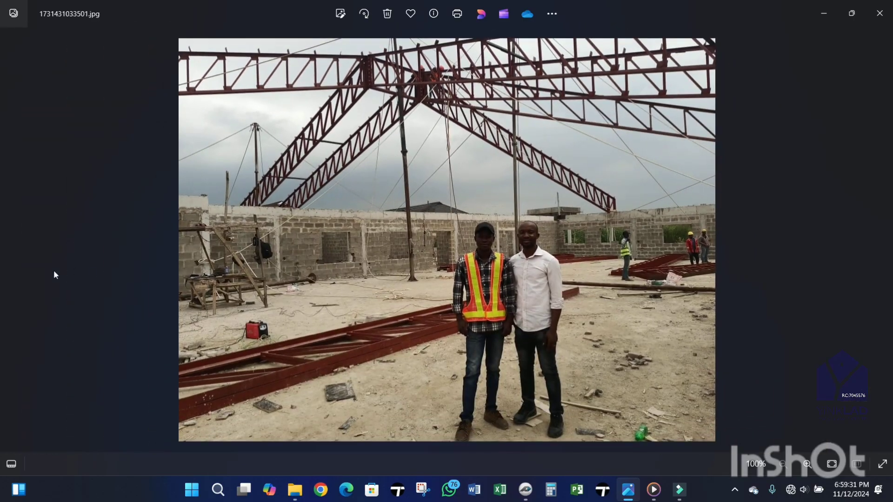
{"action": "left_click", "coordinate": [10, 242]}
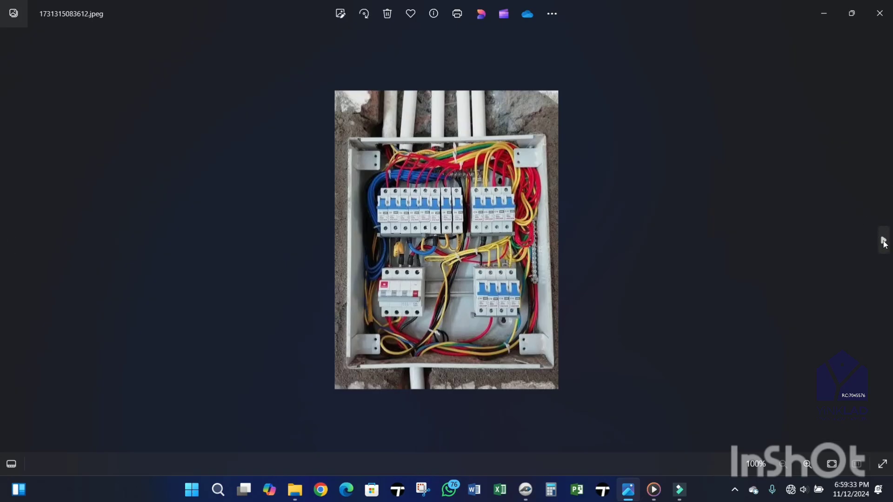
{"action": "left_click", "coordinate": [883, 241]}
{"action": "left_click", "coordinate": [826, 11]}
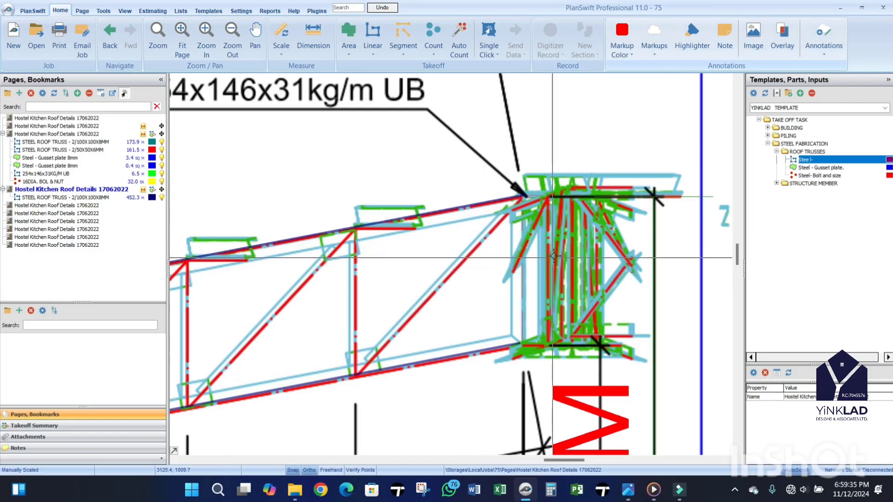
Step: Compare the truss type 2 and truss type 1 sheets and examine where the type 2 trusses meet on the roof plan
{"action": "scroll", "coordinate": [601, 282], "scroll_direction": "down", "scroll_amount": 3}
{"action": "scroll", "coordinate": [600, 282], "scroll_direction": "down", "scroll_amount": 2}
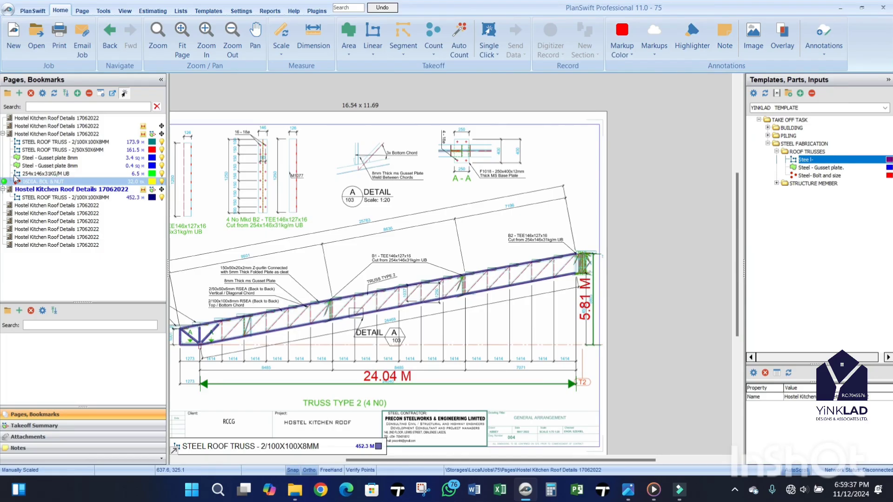
{"action": "left_click", "coordinate": [49, 165]}
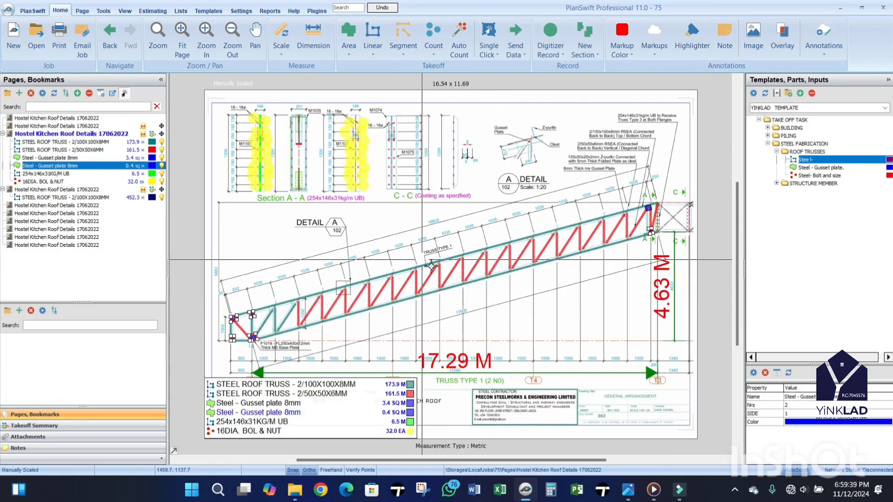
{"action": "left_click", "coordinate": [69, 127]}
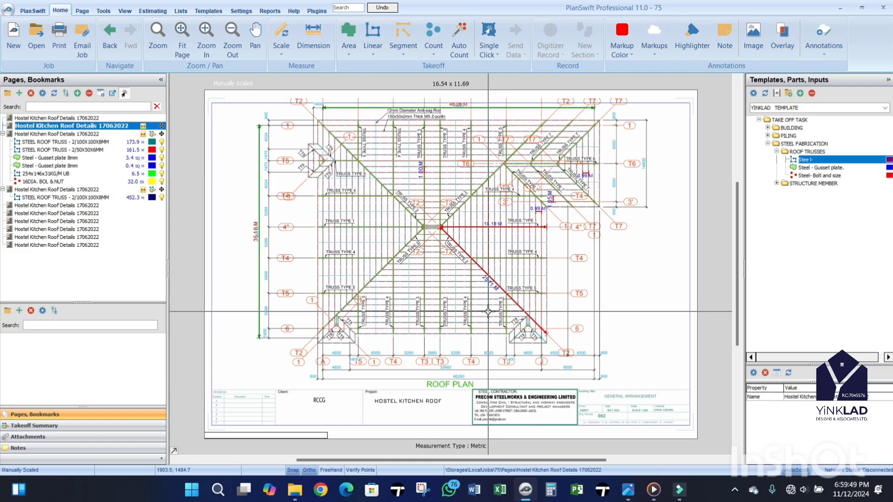
{"action": "scroll", "coordinate": [456, 272], "scroll_direction": "up", "scroll_amount": 3}
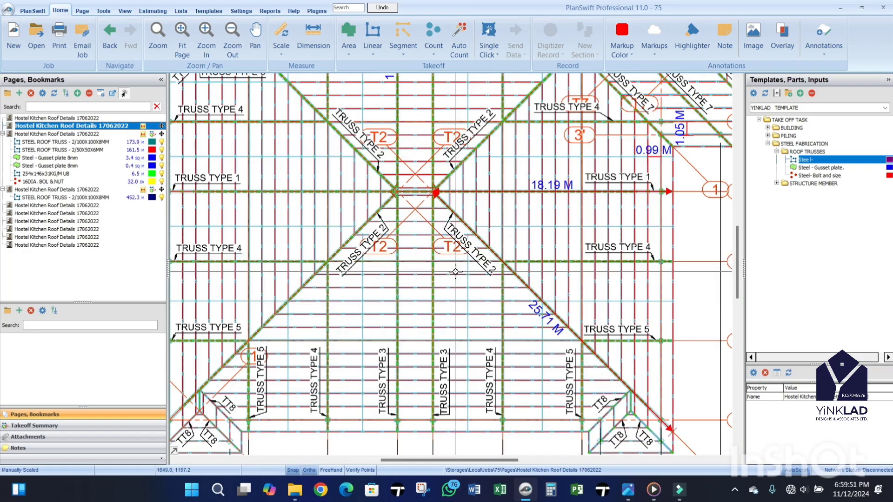
Step: Open the truss type 1 sheet and examine the support end, base plate and the truss's run and rise dimensions
{"action": "scroll", "coordinate": [455, 271], "scroll_direction": "down", "scroll_amount": 3}
{"action": "left_click", "coordinate": [70, 166]}
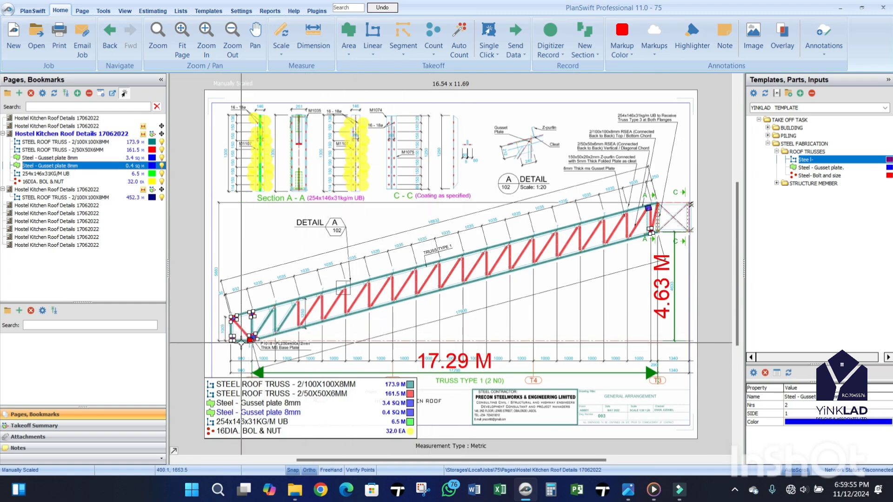
{"action": "scroll", "coordinate": [242, 342], "scroll_direction": "up", "scroll_amount": 1}
{"action": "left_click", "coordinate": [250, 330]}
{"action": "scroll", "coordinate": [252, 342], "scroll_direction": "up", "scroll_amount": 1}
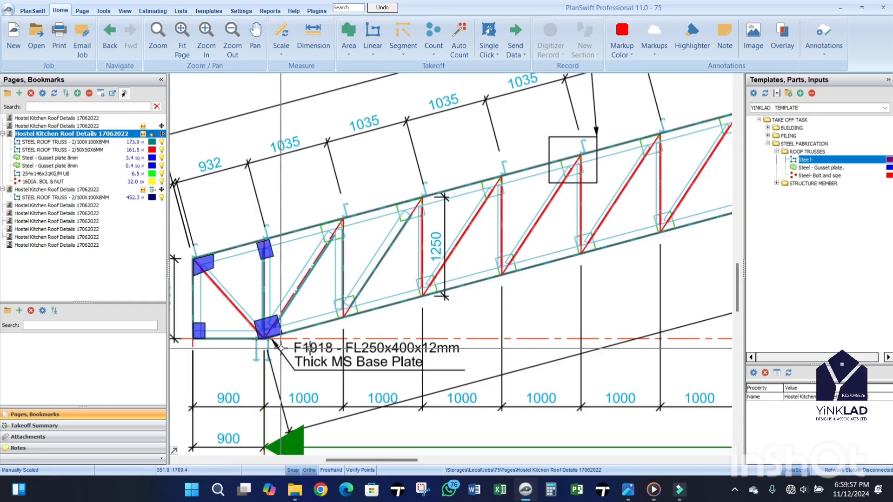
{"action": "scroll", "coordinate": [371, 311], "scroll_direction": "down", "scroll_amount": 1}
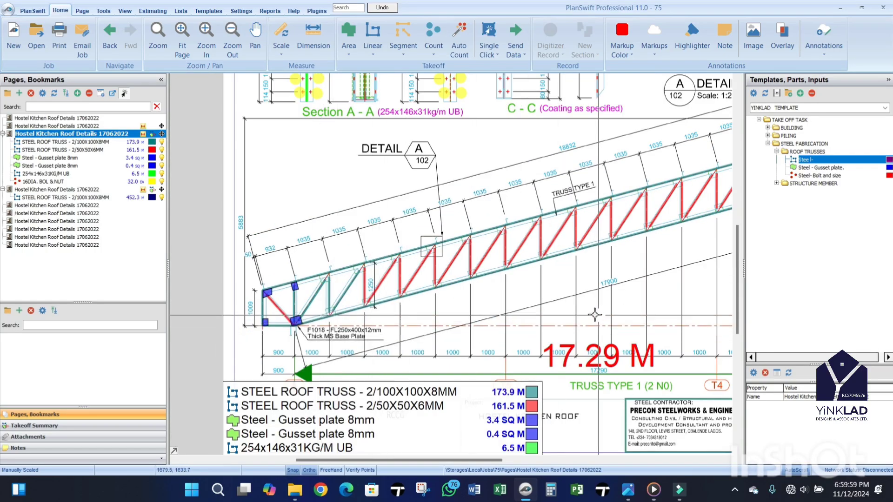
{"action": "scroll", "coordinate": [288, 375], "scroll_direction": "down", "scroll_amount": 1}
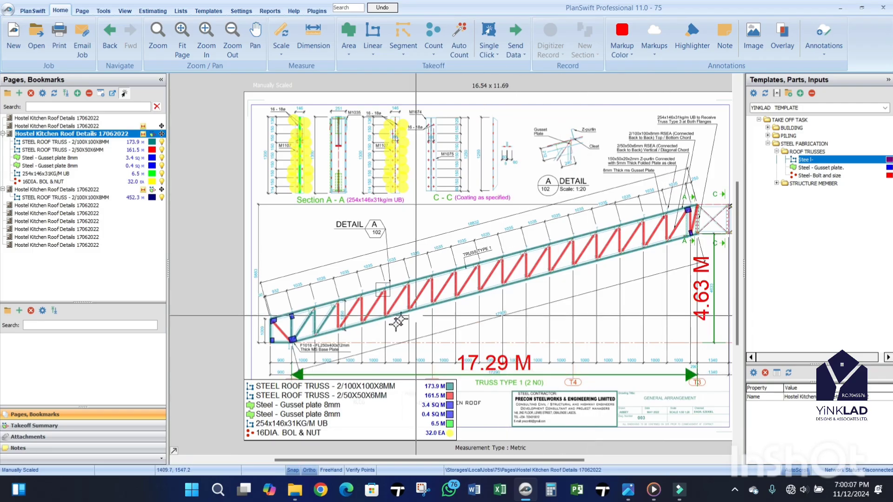
{"action": "scroll", "coordinate": [291, 341], "scroll_direction": "up", "scroll_amount": 2}
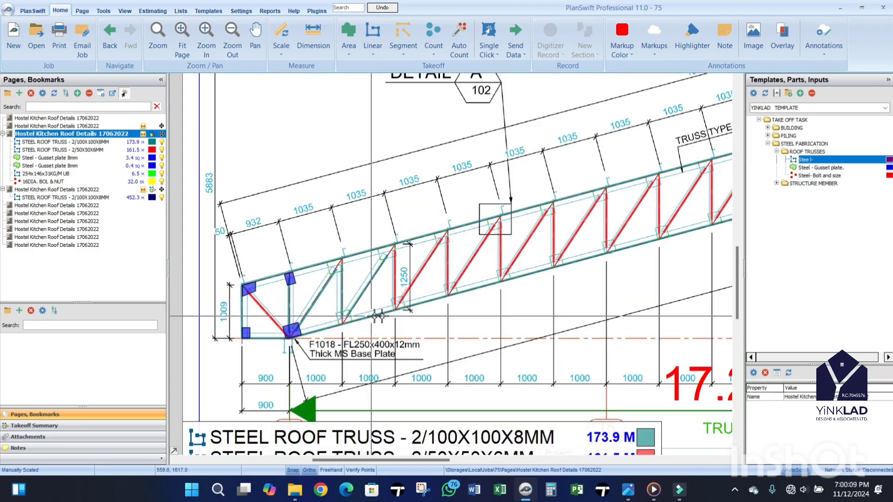
{"action": "scroll", "coordinate": [385, 313], "scroll_direction": "down", "scroll_amount": 2}
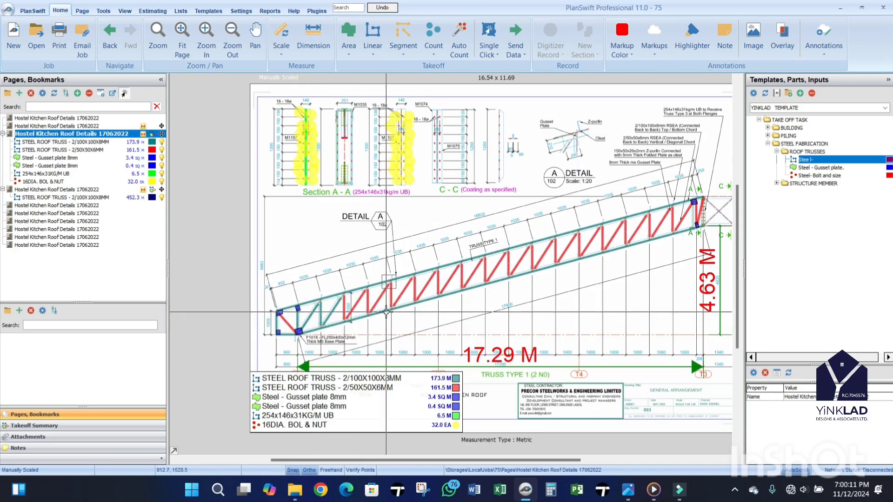
{"action": "scroll", "coordinate": [372, 321], "scroll_direction": "up", "scroll_amount": 1}
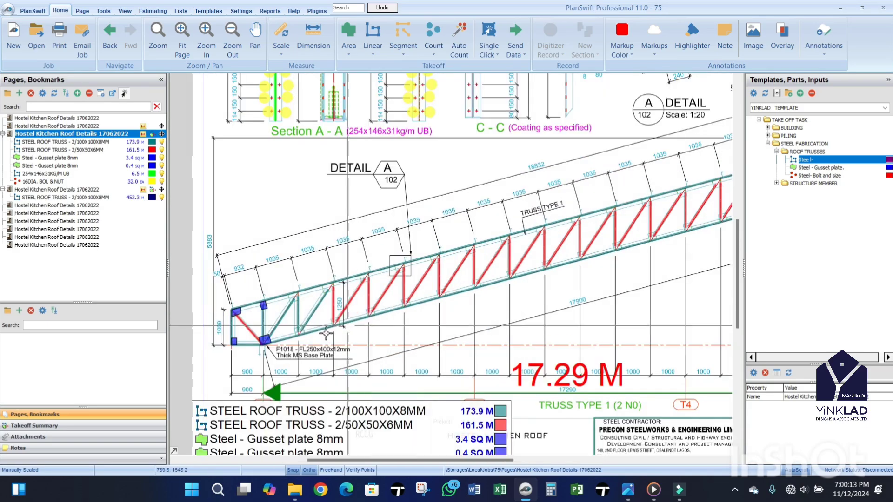
{"action": "scroll", "coordinate": [377, 324], "scroll_direction": "down", "scroll_amount": 1}
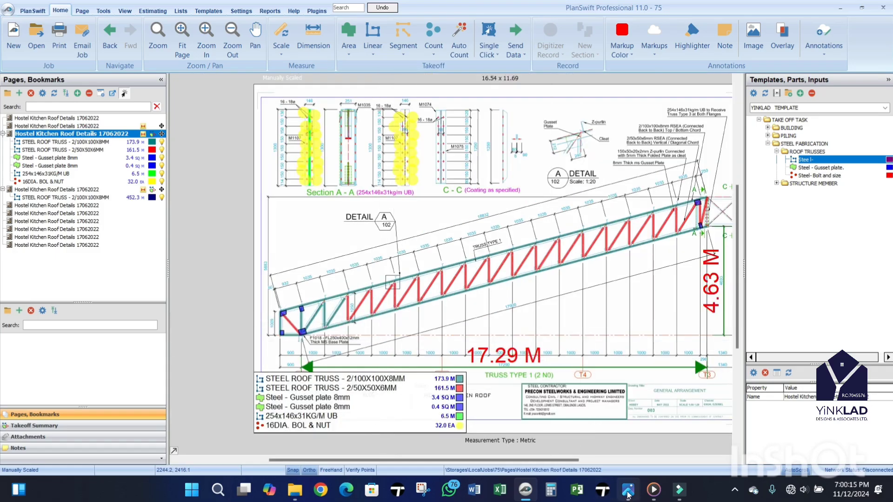
Step: Switch to Media Player, view the Omni Calculator roof pitch recording, pause it at the results, and return to PlanSwift
{"action": "mouse_move", "coordinate": [654, 491]}
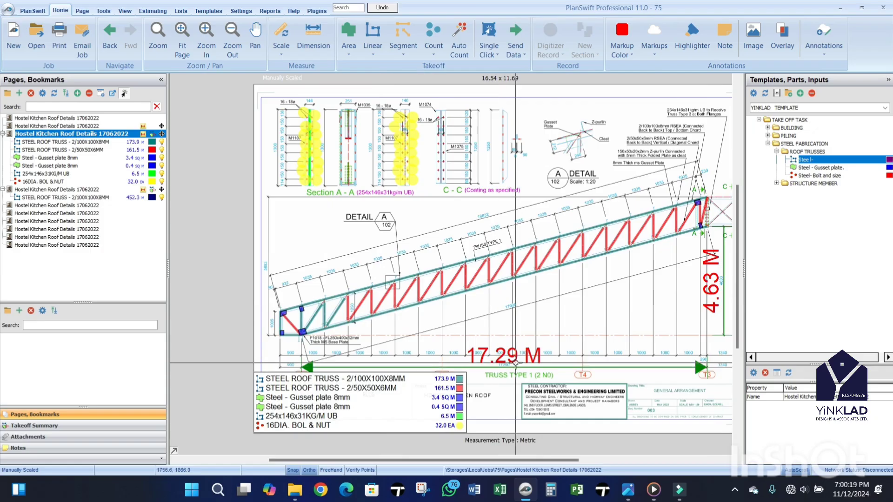
{"action": "left_click", "coordinate": [654, 491]}
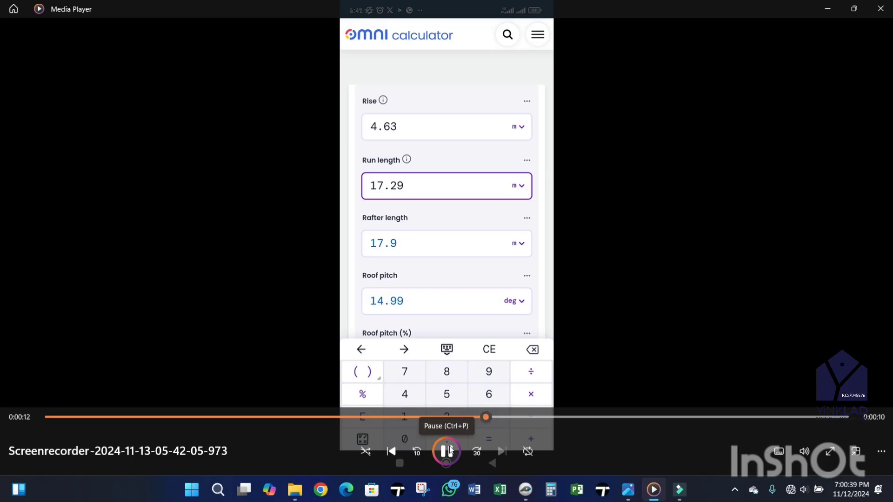
{"action": "left_click", "coordinate": [448, 454]}
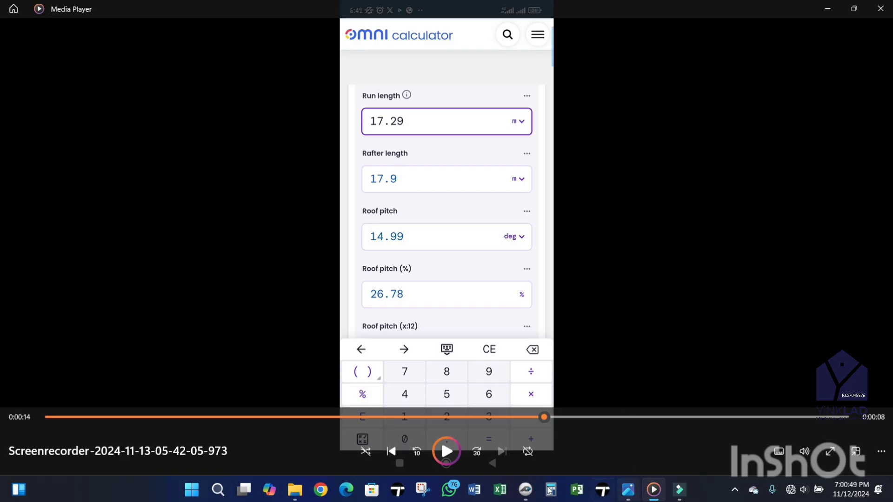
{"action": "mouse_move", "coordinate": [527, 491]}
{"action": "left_click", "coordinate": [526, 489]}
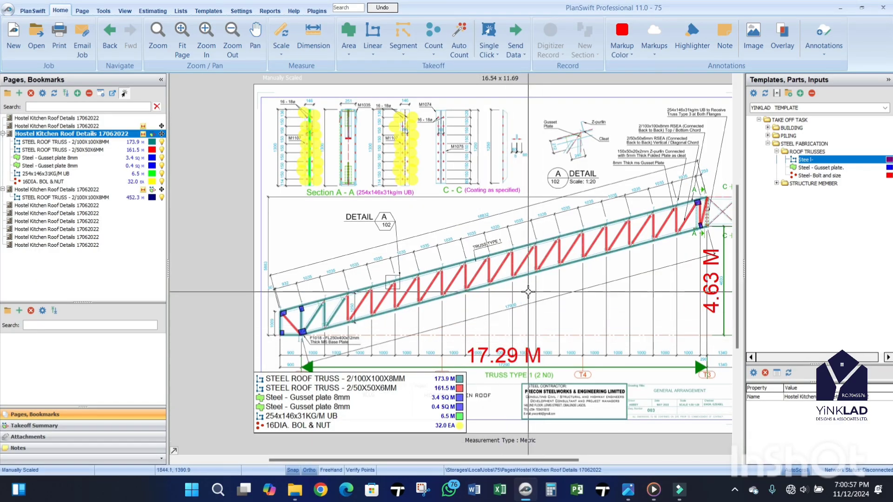
Step: Examine the 17900 sloping dimension of truss type 1, including where it starts and ends along the bottom chord
{"action": "scroll", "coordinate": [528, 292], "scroll_direction": "up", "scroll_amount": 5}
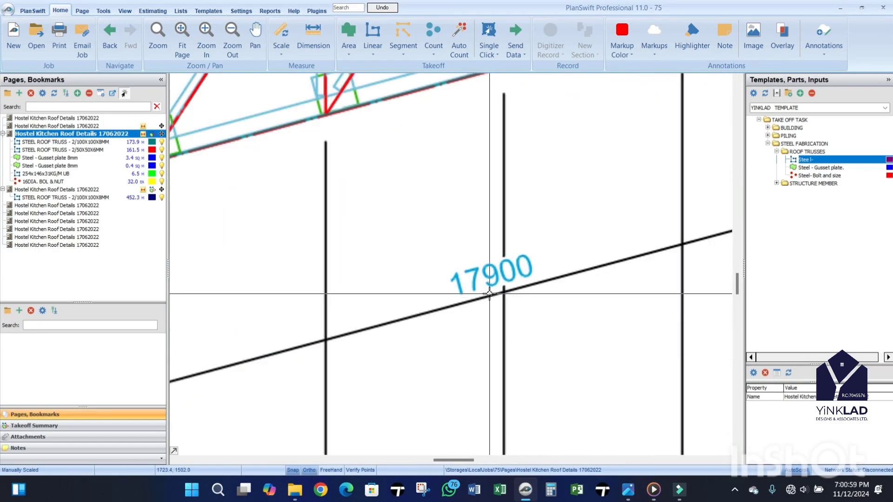
{"action": "scroll", "coordinate": [582, 275], "scroll_direction": "down", "scroll_amount": 5}
{"action": "scroll", "coordinate": [264, 359], "scroll_direction": "up", "scroll_amount": 4}
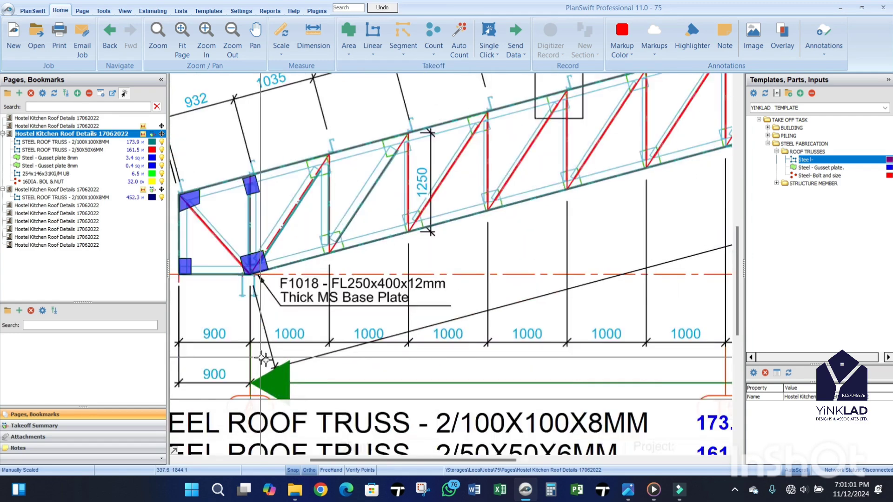
{"action": "scroll", "coordinate": [264, 359], "scroll_direction": "up", "scroll_amount": 2}
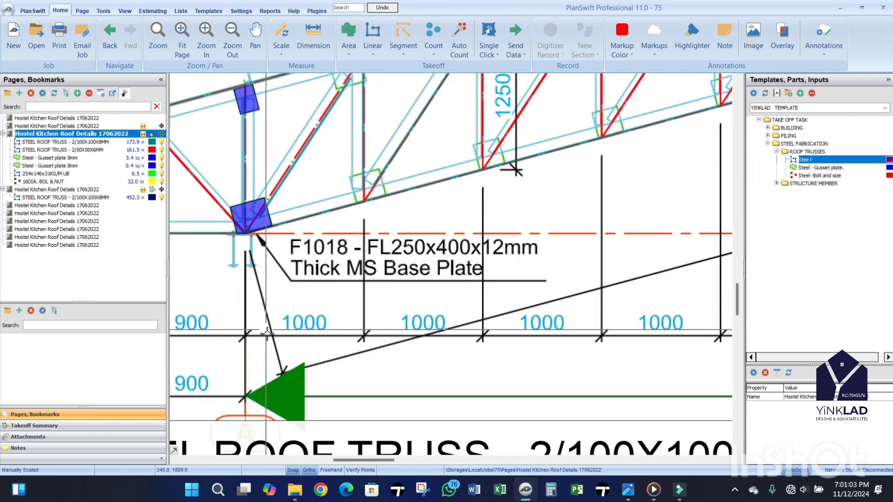
{"action": "scroll", "coordinate": [267, 334], "scroll_direction": "down", "scroll_amount": 5}
{"action": "scroll", "coordinate": [653, 194], "scroll_direction": "up", "scroll_amount": 4}
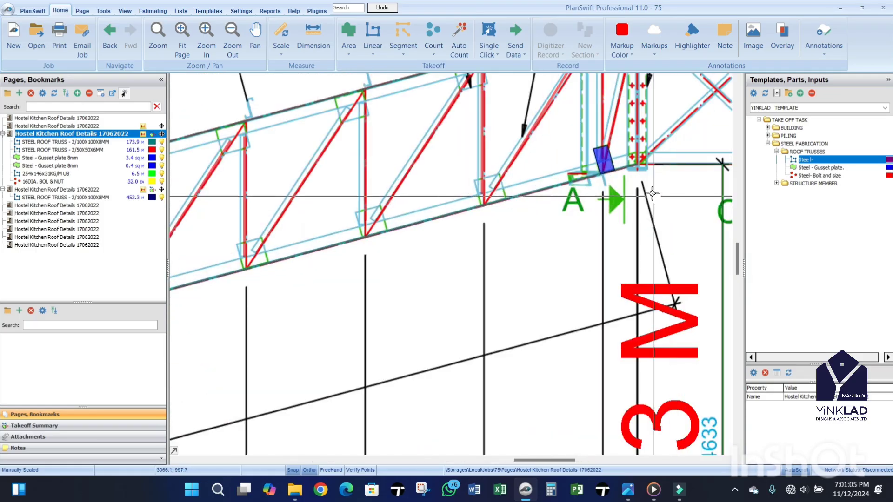
{"action": "scroll", "coordinate": [652, 194], "scroll_direction": "down", "scroll_amount": 5}
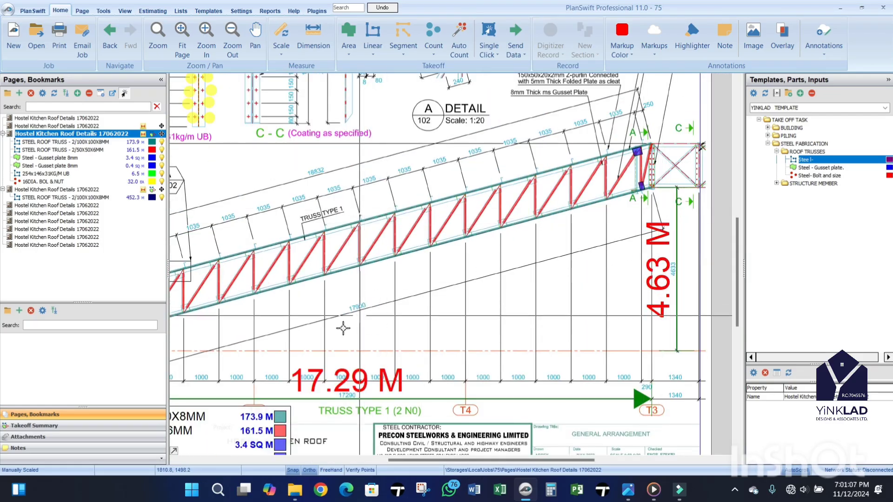
{"action": "scroll", "coordinate": [343, 329], "scroll_direction": "up", "scroll_amount": 3}
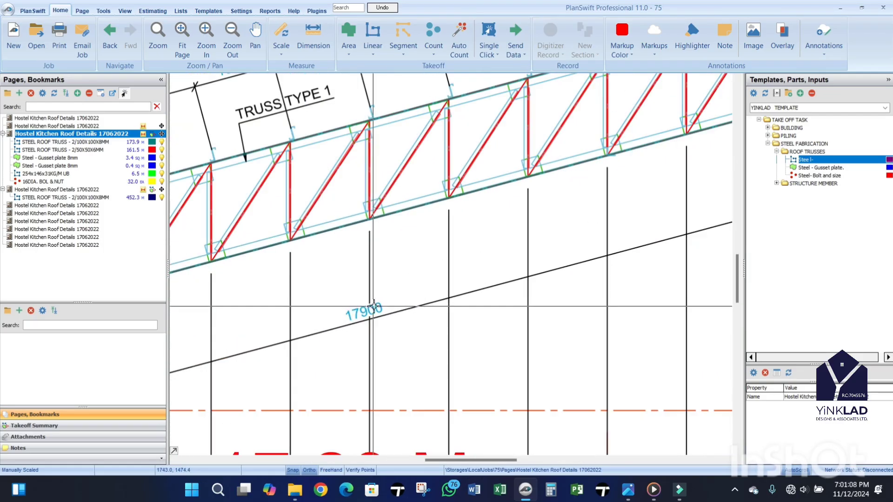
Step: Compare the drawing's sloping length with the rafter length and roof pitch in the Media Player recording, and return to the truss sheet
{"action": "left_click", "coordinate": [653, 491]}
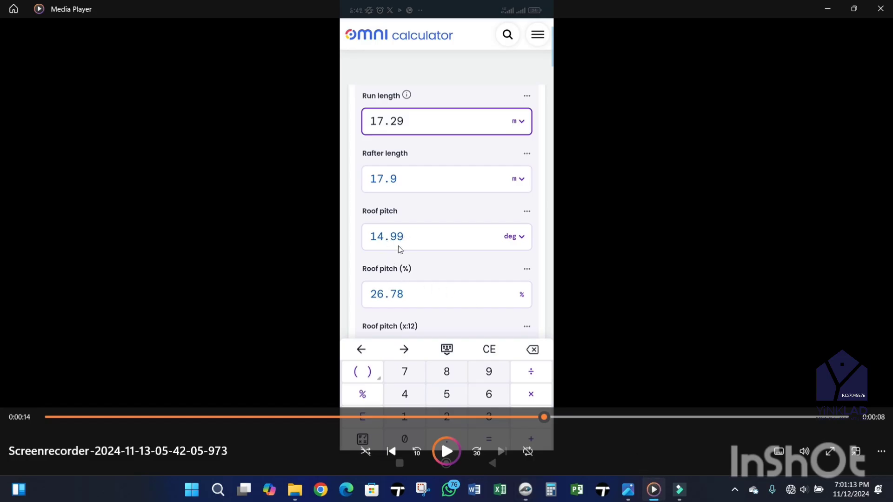
{"action": "left_click", "coordinate": [833, 10]}
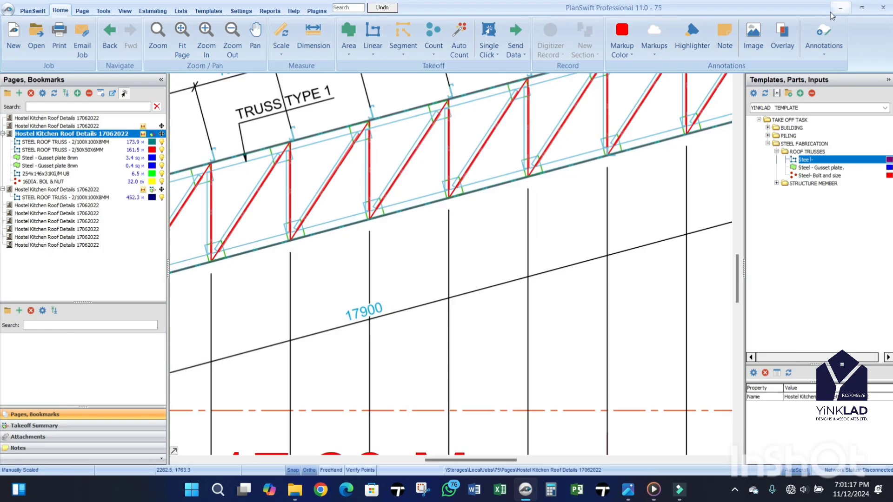
{"action": "left_click", "coordinate": [654, 489]}
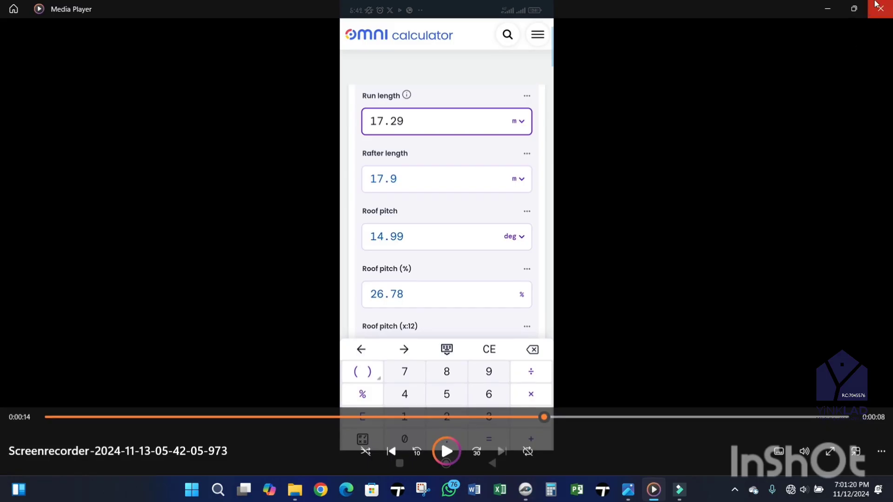
{"action": "left_click", "coordinate": [827, 9]}
{"action": "scroll", "coordinate": [533, 321], "scroll_direction": "down", "scroll_amount": 5}
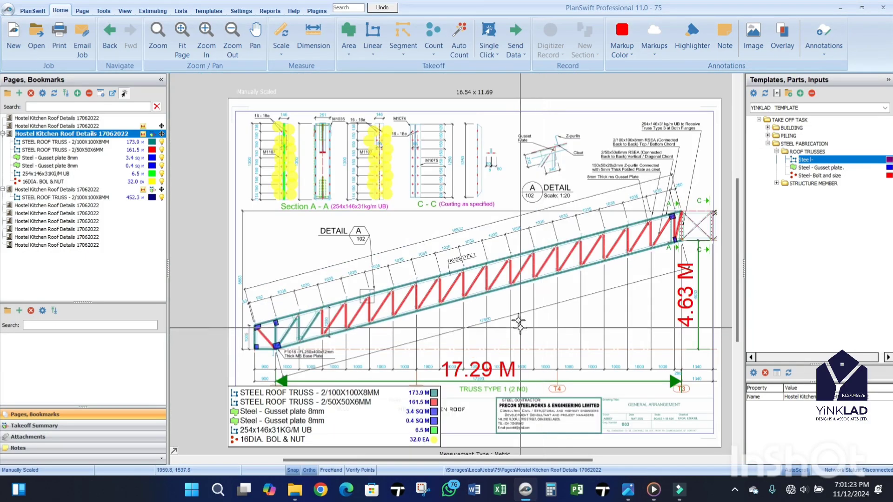
Step: Return to the roof plan sheet and look over the truss layout
{"action": "left_click", "coordinate": [95, 167]}
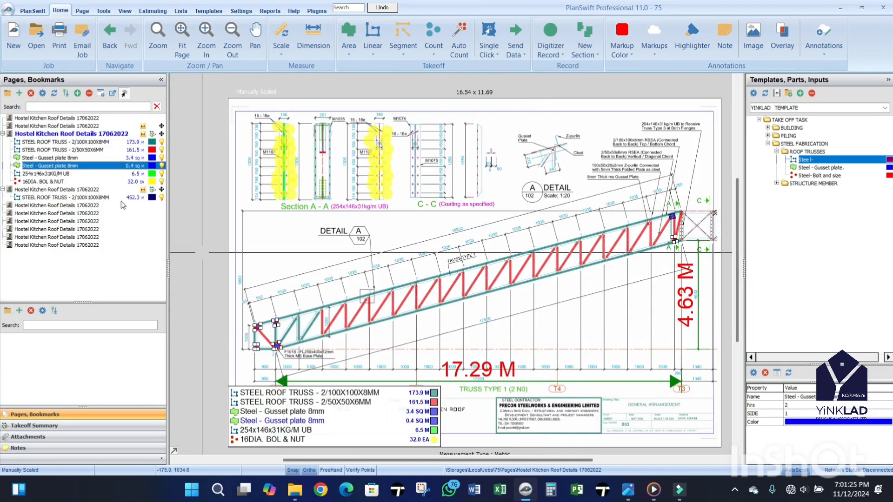
{"action": "left_click", "coordinate": [75, 126]}
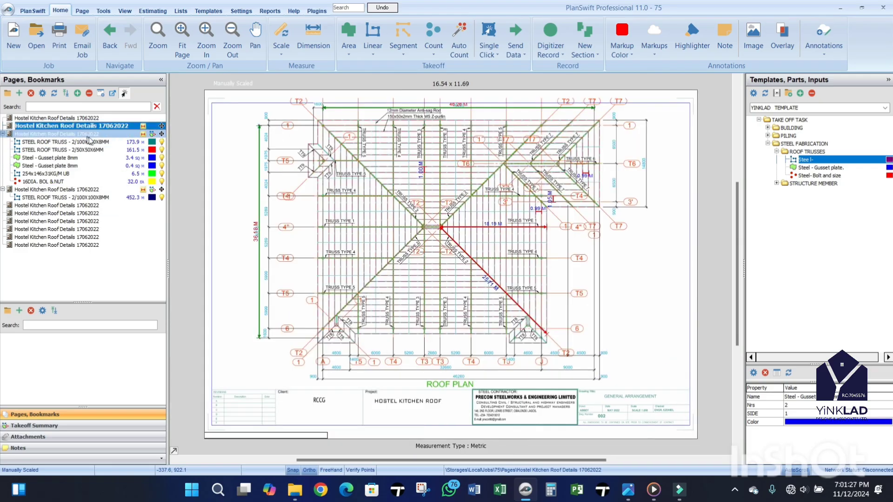
{"action": "scroll", "coordinate": [461, 318], "scroll_direction": "up", "scroll_amount": 3}
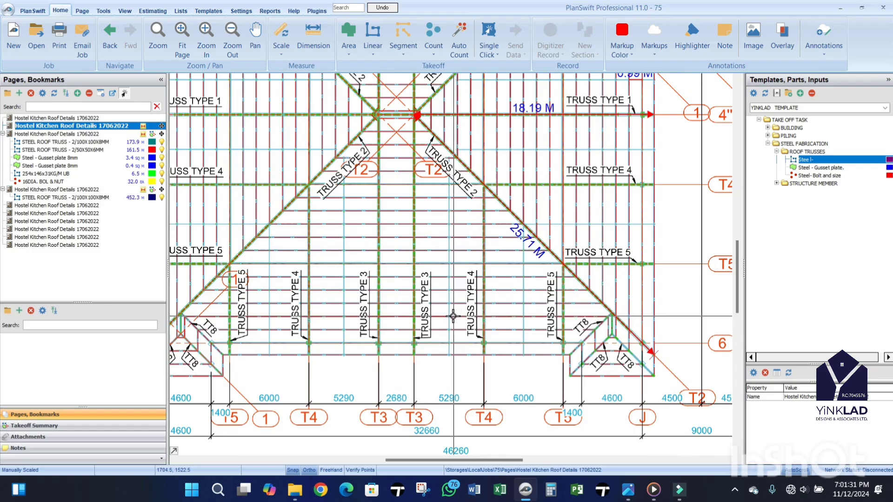
{"action": "scroll", "coordinate": [480, 304], "scroll_direction": "down", "scroll_amount": 5}
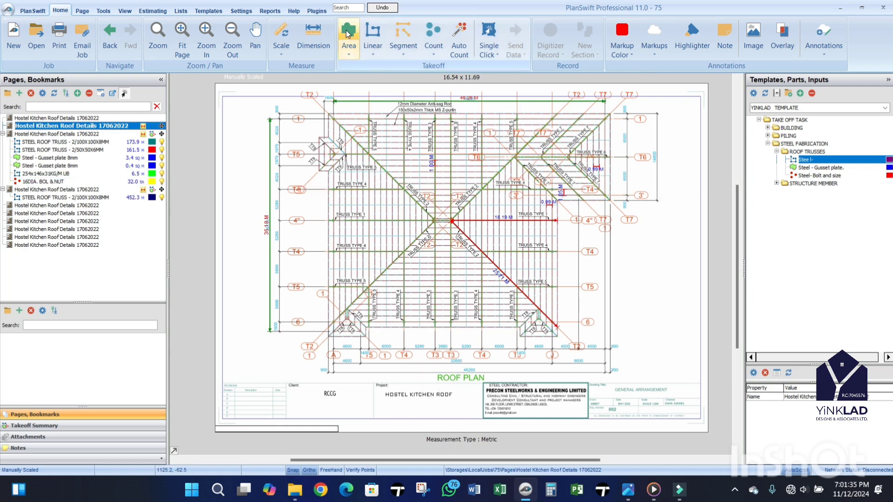
Step: Start a Joist Tool area takeoff on the roof plan, named ROOF COVERING, with a pitch of 14.99 degrees
{"action": "left_click", "coordinate": [347, 43]}
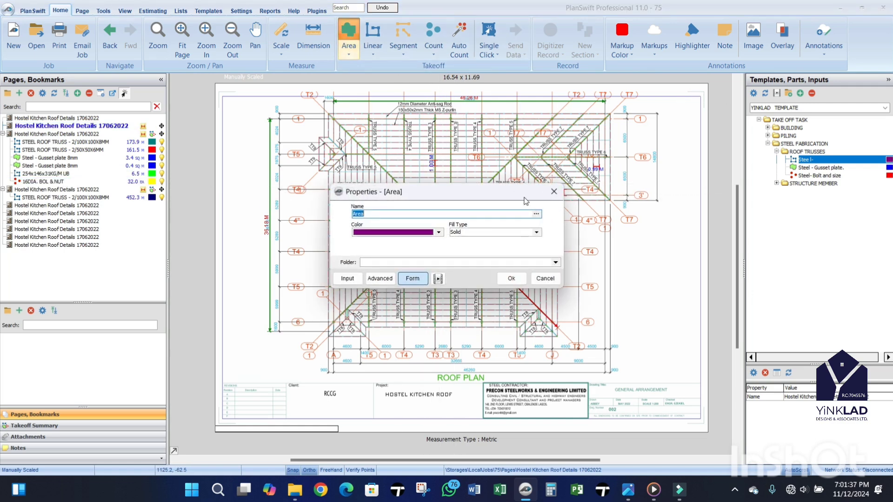
{"action": "left_click", "coordinate": [554, 191]}
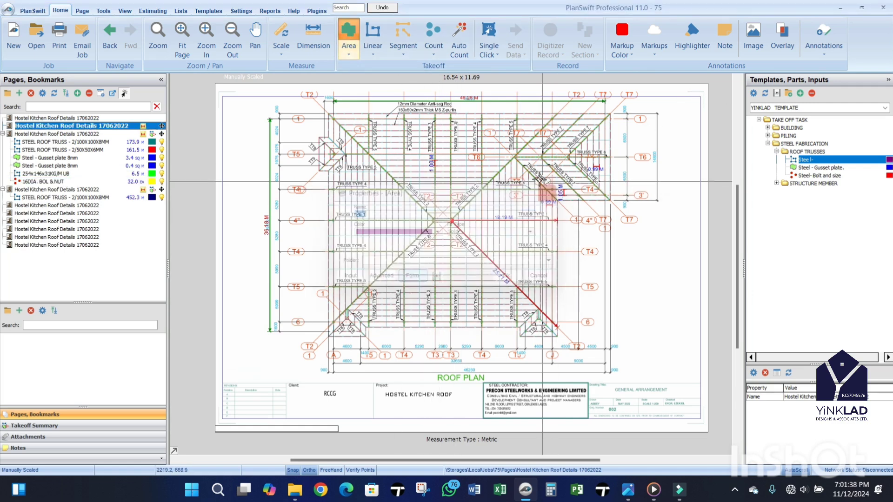
{"action": "left_click", "coordinate": [347, 58]}
{"action": "left_click", "coordinate": [375, 138]}
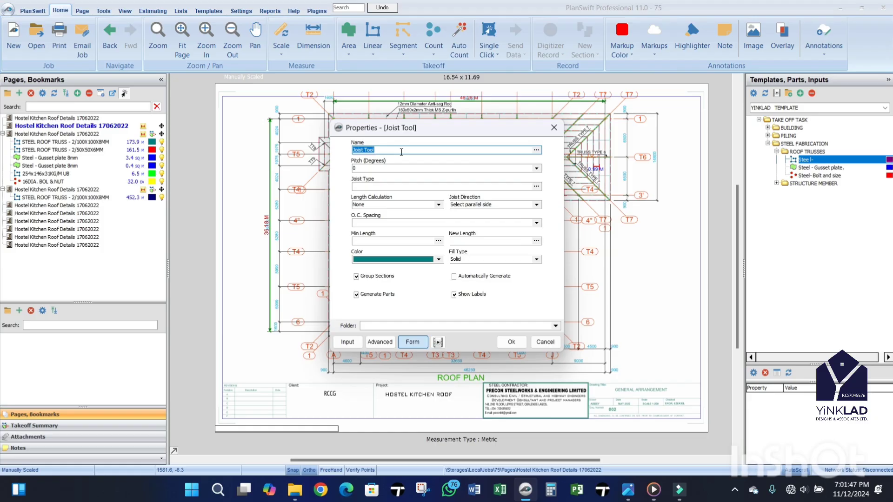
{"action": "type", "text": "ROOF COVERING"}
{"action": "left_click", "coordinate": [368, 168]}
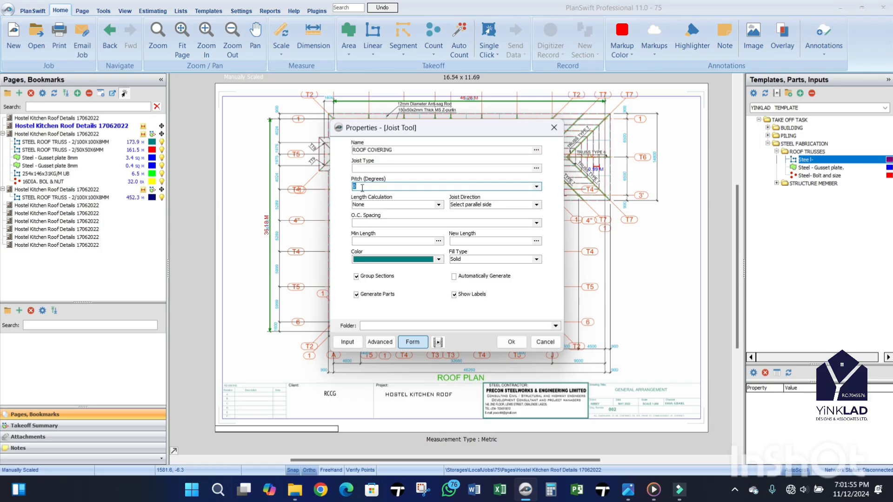
{"action": "type", "text": "14.99"}
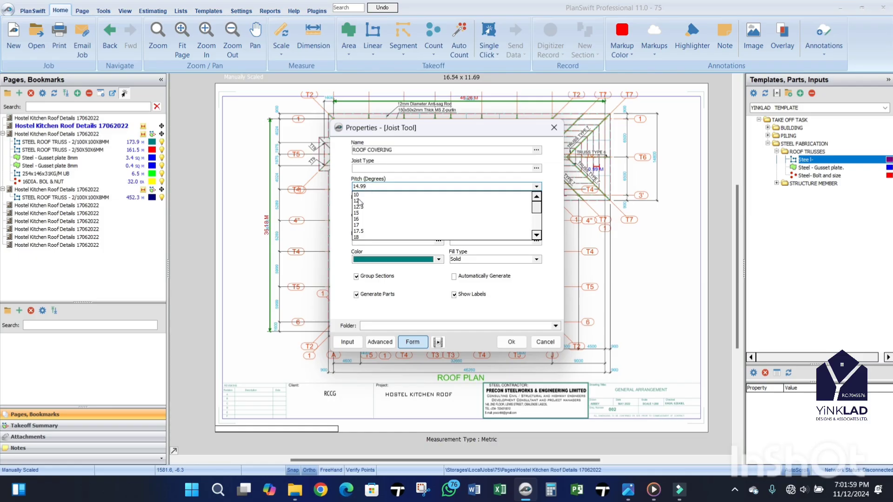
{"action": "left_click", "coordinate": [339, 207]}
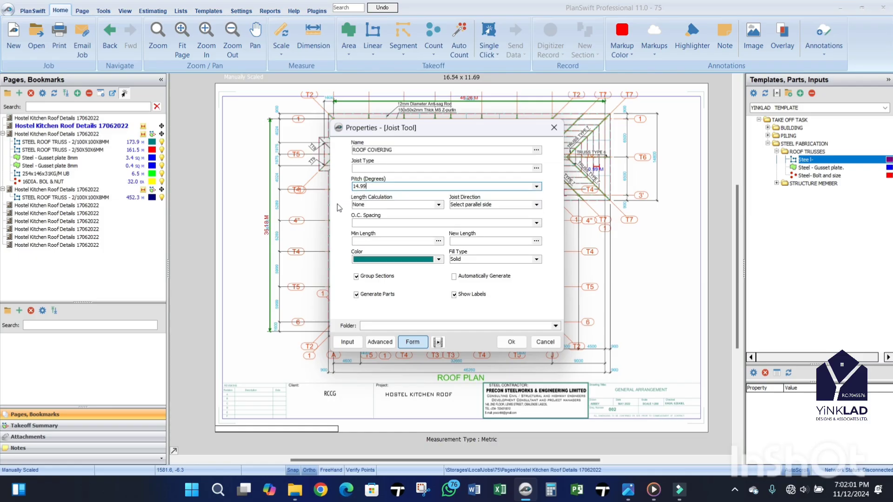
Step: Rename the joist takeoff PURLIN, set its O.C. spacing to 1, and accept its properties
{"action": "left_click", "coordinate": [388, 221]}
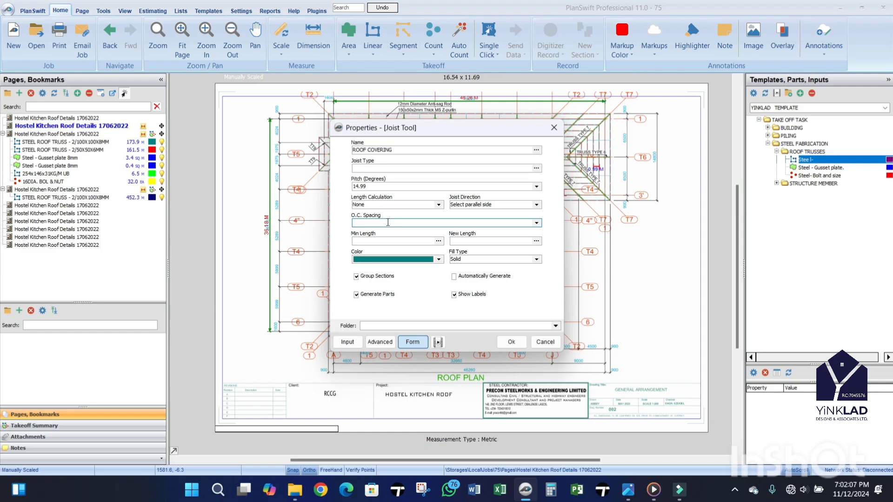
{"action": "left_click", "coordinate": [400, 150]}
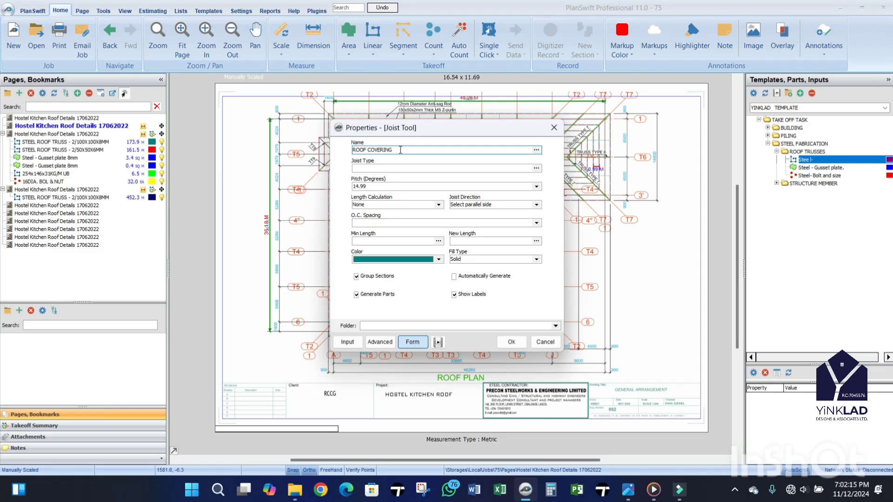
{"action": "left_click_drag", "start_coordinate": [400, 150], "coordinate": [356, 150]}
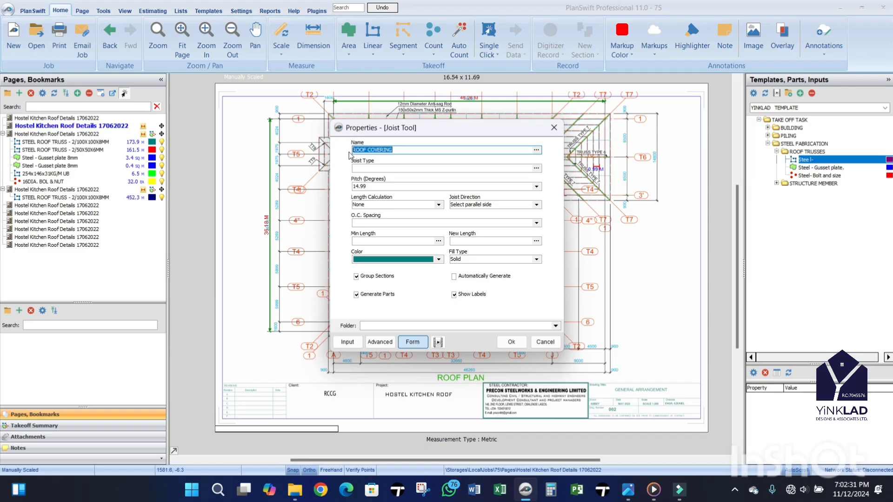
{"action": "type", "text": "PURLIN"}
{"action": "left_click", "coordinate": [363, 223]}
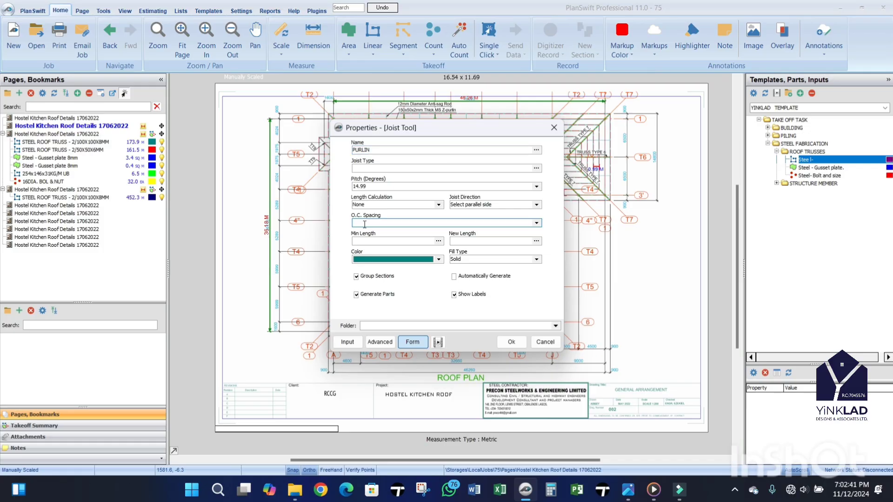
{"action": "type", "text": "1"}
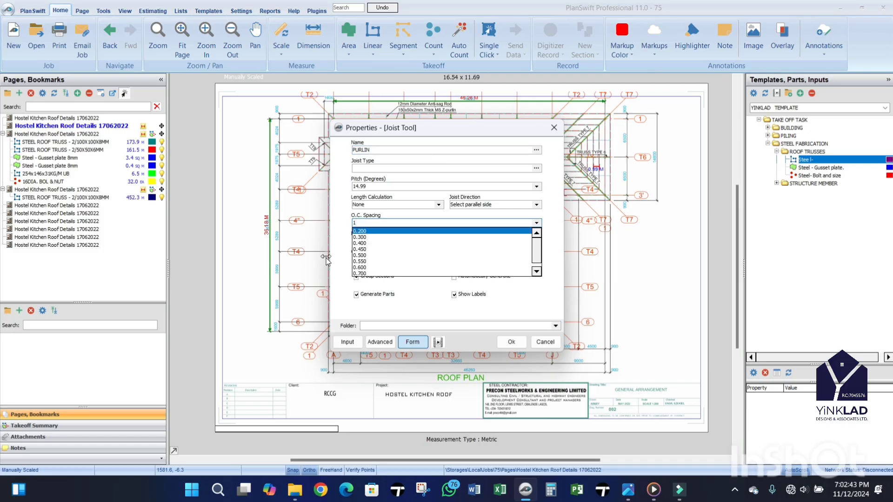
{"action": "left_click", "coordinate": [340, 255]}
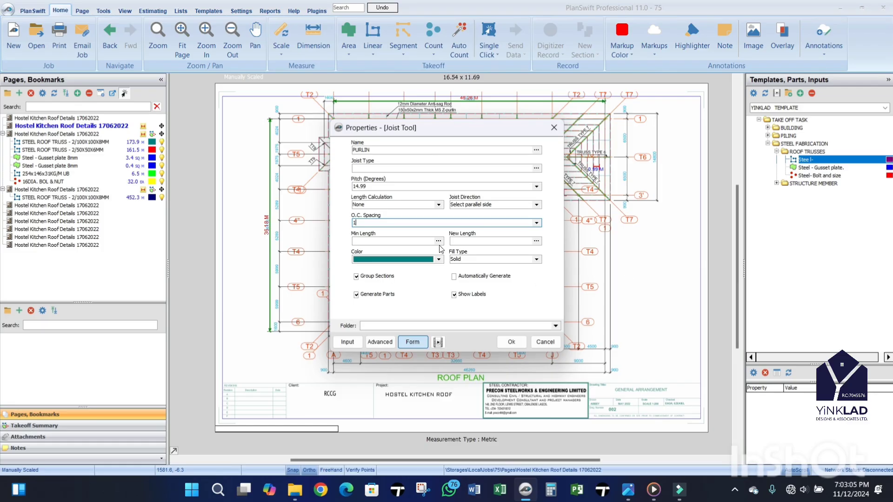
{"action": "left_click", "coordinate": [511, 342]}
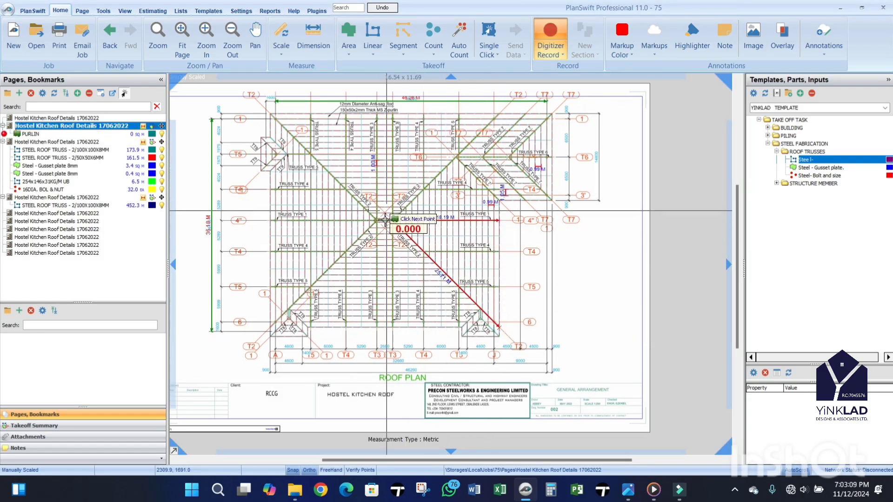
Step: Trace the lower roof slope's outline along the ridge, down the left Truss Type 2 hip, and along the TT8 edge to the eaves
{"action": "scroll", "coordinate": [385, 220], "scroll_direction": "up", "scroll_amount": 3}
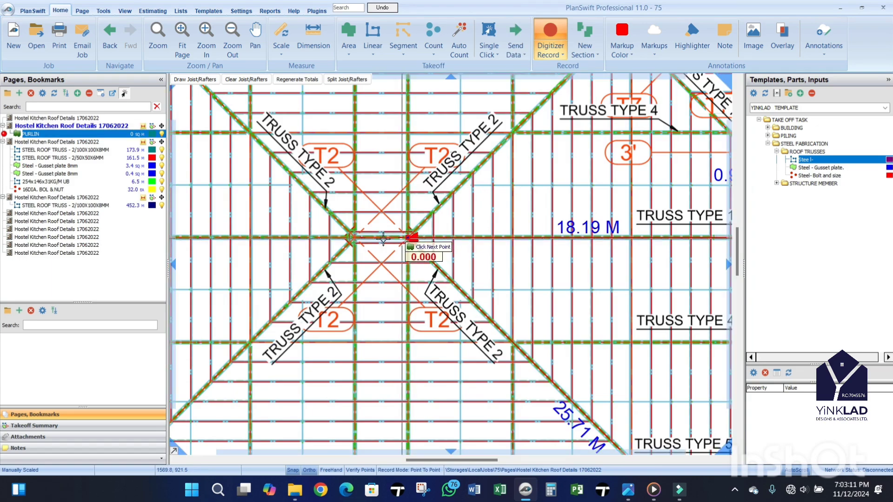
{"action": "left_click", "coordinate": [350, 237]}
{"action": "scroll", "coordinate": [486, 227], "scroll_direction": "down", "scroll_amount": 3}
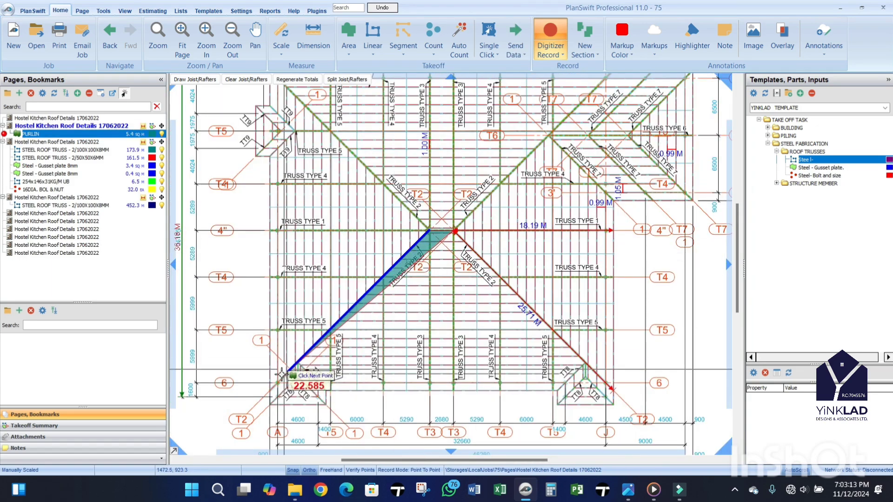
{"action": "scroll", "coordinate": [282, 375], "scroll_direction": "up", "scroll_amount": 5}
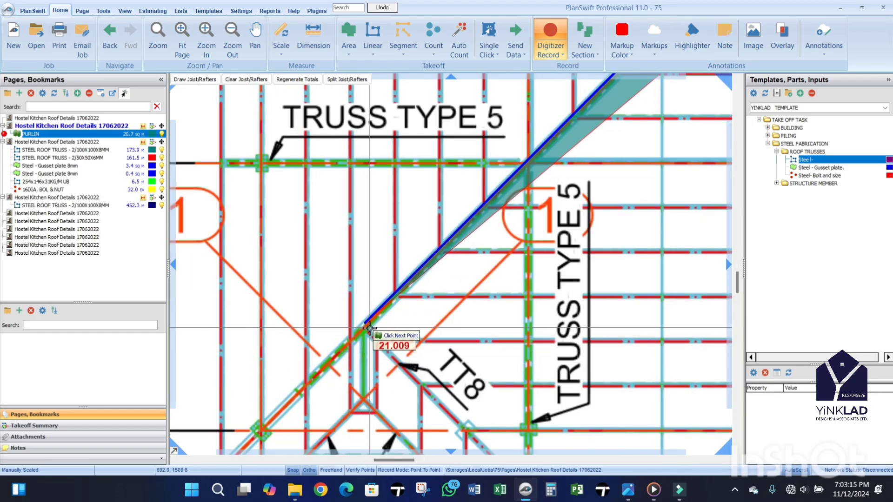
{"action": "scroll", "coordinate": [367, 328], "scroll_direction": "up", "scroll_amount": 3}
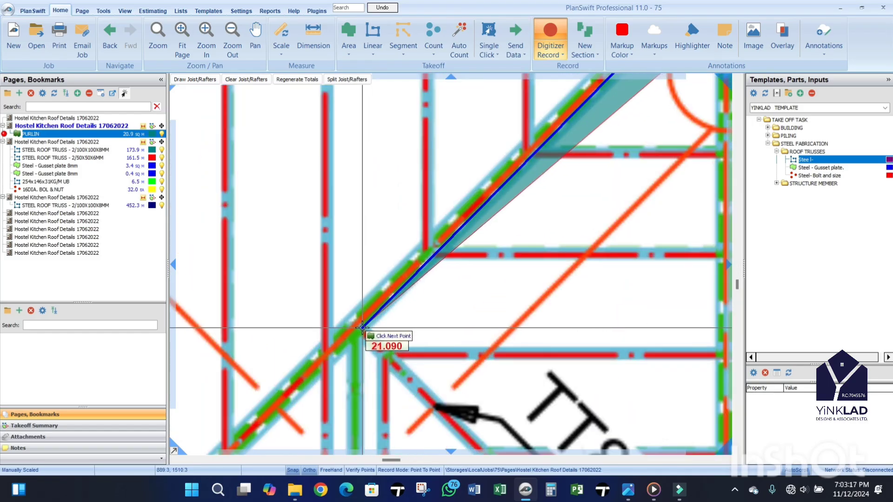
{"action": "left_click", "coordinate": [362, 327]}
{"action": "scroll", "coordinate": [373, 338], "scroll_direction": "down", "scroll_amount": 3}
{"action": "scroll", "coordinate": [397, 370], "scroll_direction": "up", "scroll_amount": 2}
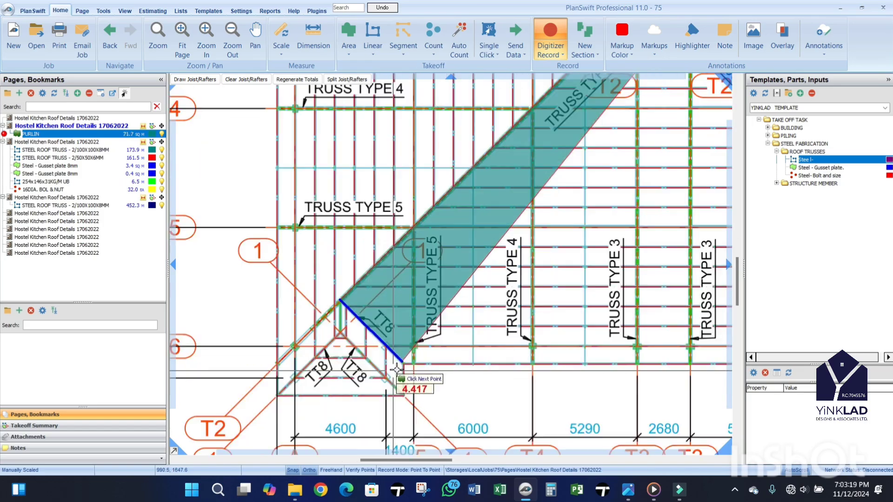
{"action": "scroll", "coordinate": [397, 370], "scroll_direction": "up", "scroll_amount": 3}
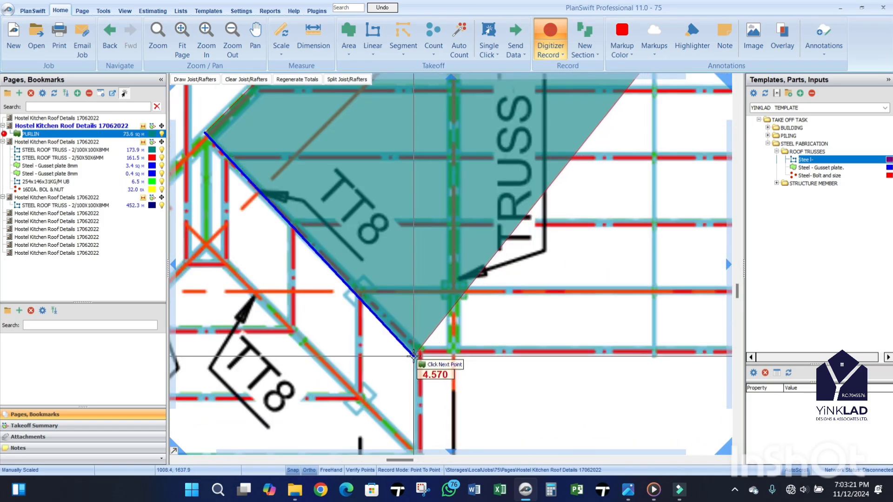
{"action": "left_click", "coordinate": [419, 353]}
Step: Continue the outline along the eaves to the right TT8 corner and up its edge to the Truss Type 2 hip, closing the area
{"action": "scroll", "coordinate": [373, 351], "scroll_direction": "down", "scroll_amount": 5}
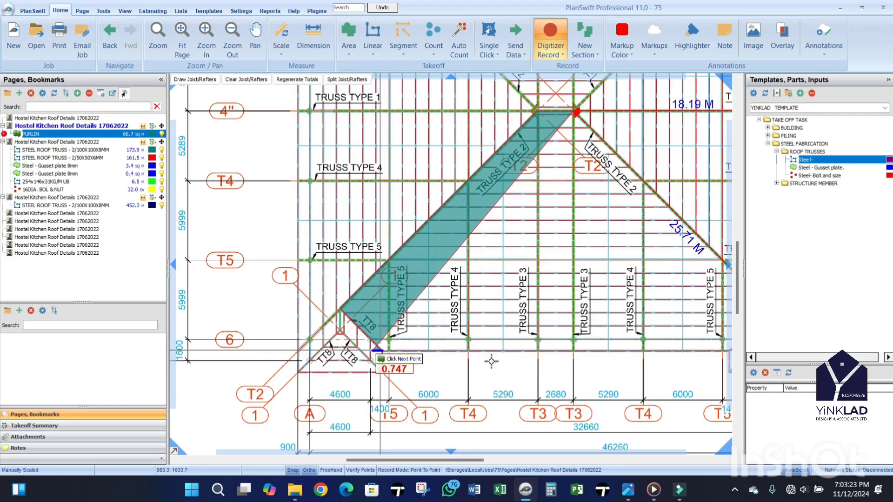
{"action": "scroll", "coordinate": [637, 325], "scroll_direction": "down", "scroll_amount": 3}
{"action": "scroll", "coordinate": [525, 325], "scroll_direction": "up", "scroll_amount": 6}
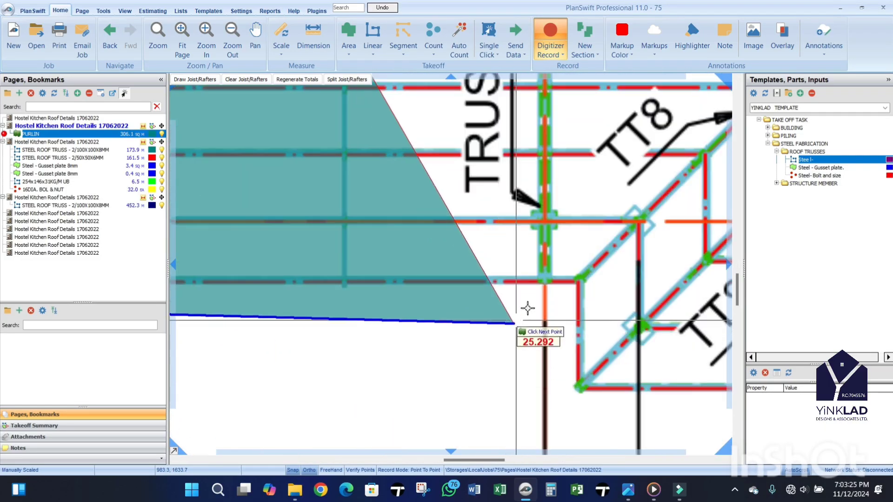
{"action": "left_click", "coordinate": [579, 281]}
{"action": "scroll", "coordinate": [371, 337], "scroll_direction": "down", "scroll_amount": 5}
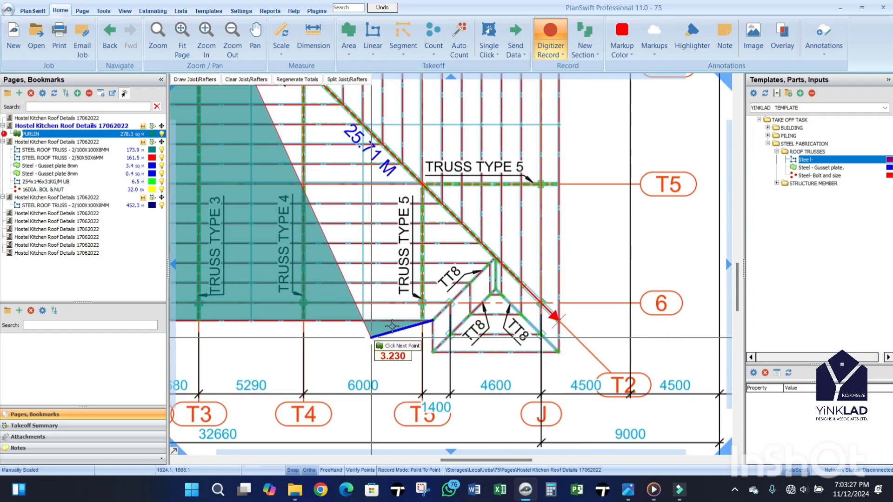
{"action": "scroll", "coordinate": [471, 267], "scroll_direction": "up", "scroll_amount": 5}
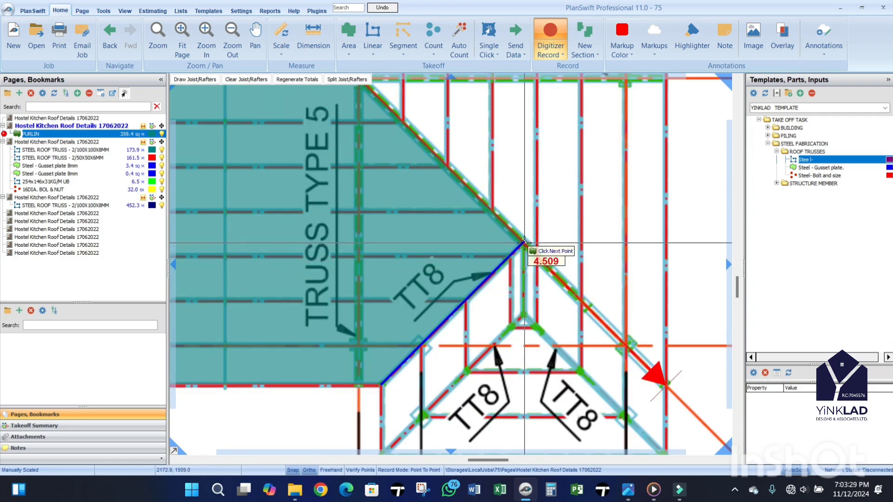
{"action": "left_click", "coordinate": [524, 243]}
{"action": "left_click", "coordinate": [525, 242]}
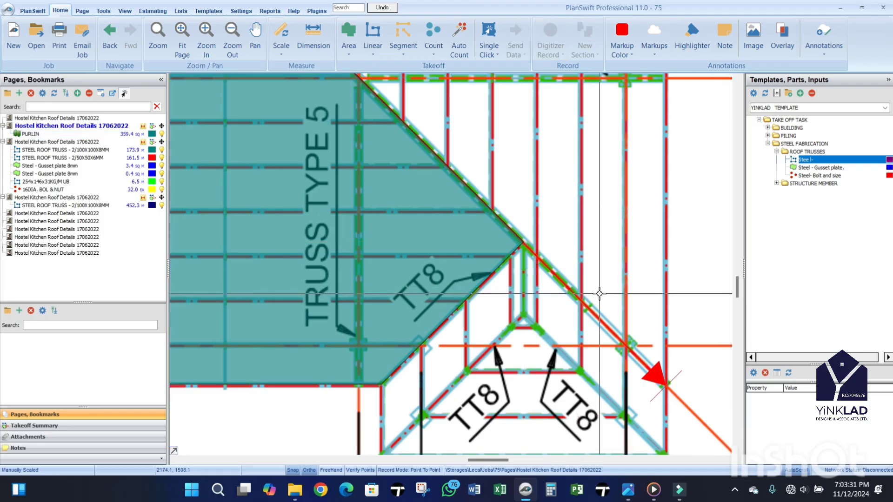
Step: Generate the purlins over the lower roof slope, accepting the low spacing and setting a horizontal joist direction just below the ridge
{"action": "scroll", "coordinate": [525, 242], "scroll_direction": "down", "scroll_amount": 5}
{"action": "scroll", "coordinate": [272, 125], "scroll_direction": "up", "scroll_amount": 5}
{"action": "left_click", "coordinate": [297, 186]}
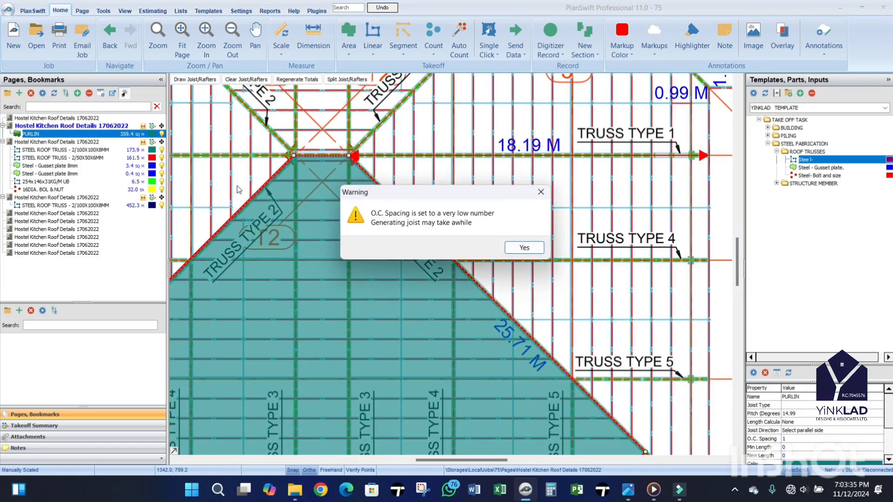
{"action": "left_click", "coordinate": [519, 247]}
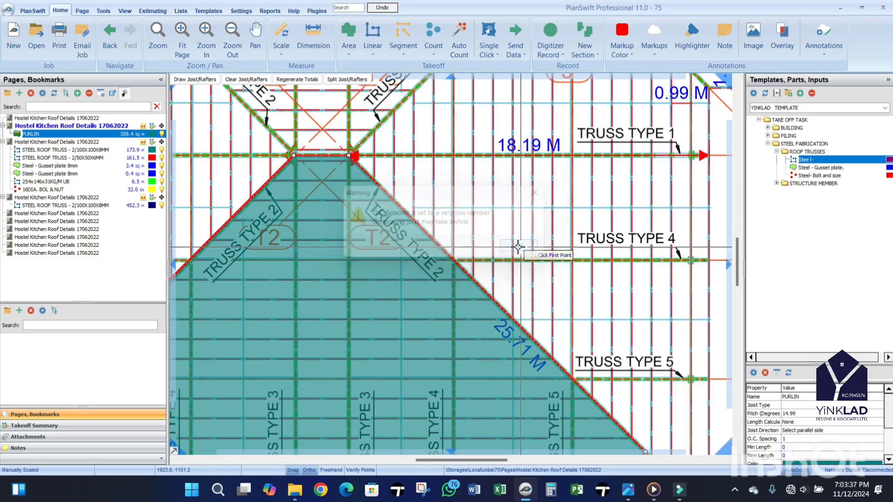
{"action": "left_click", "coordinate": [229, 186]}
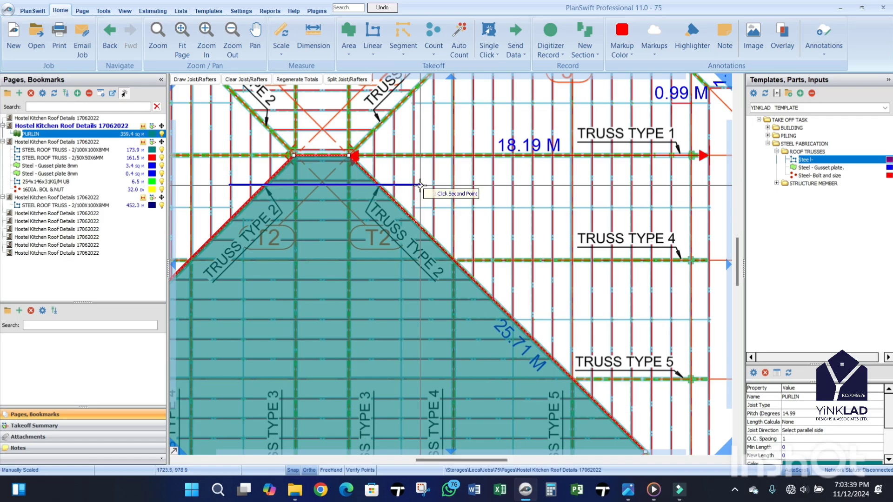
{"action": "left_click", "coordinate": [420, 185]}
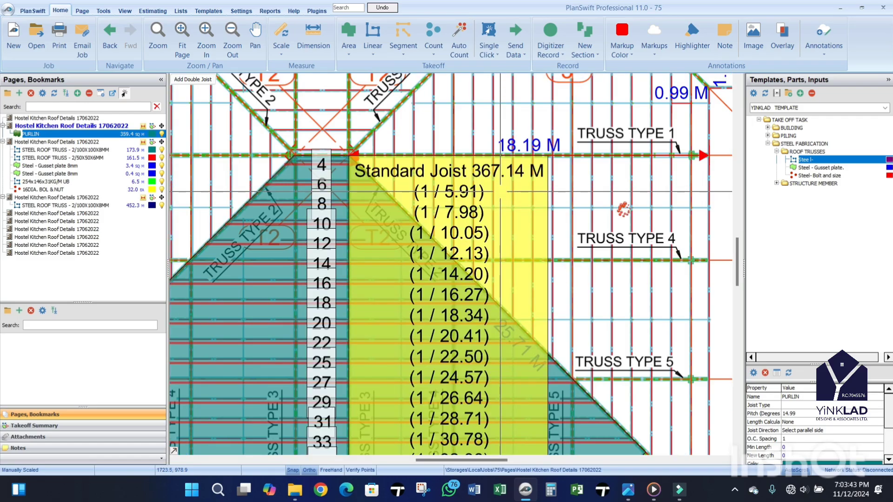
Step: Examine the generated joist lines and their labels against the purlin lines drawn on the lower roof slope
{"action": "scroll", "coordinate": [624, 209], "scroll_direction": "down", "scroll_amount": 1}
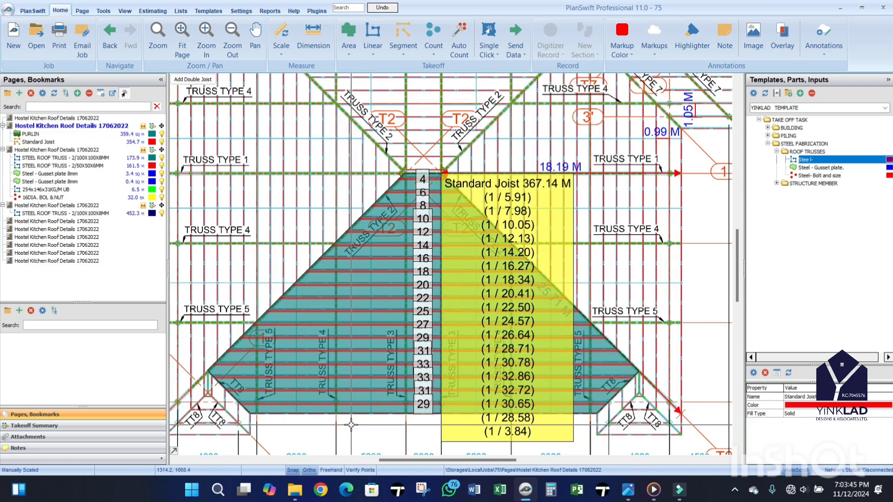
{"action": "scroll", "coordinate": [355, 418], "scroll_direction": "up", "scroll_amount": 2}
{"action": "scroll", "coordinate": [356, 425], "scroll_direction": "down", "scroll_amount": 2}
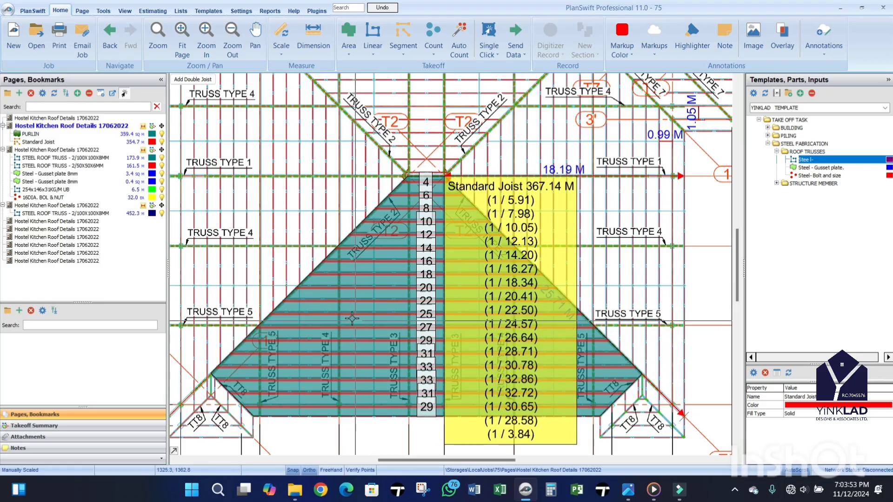
{"action": "scroll", "coordinate": [362, 345], "scroll_direction": "up", "scroll_amount": 4}
{"action": "scroll", "coordinate": [377, 319], "scroll_direction": "down", "scroll_amount": 4}
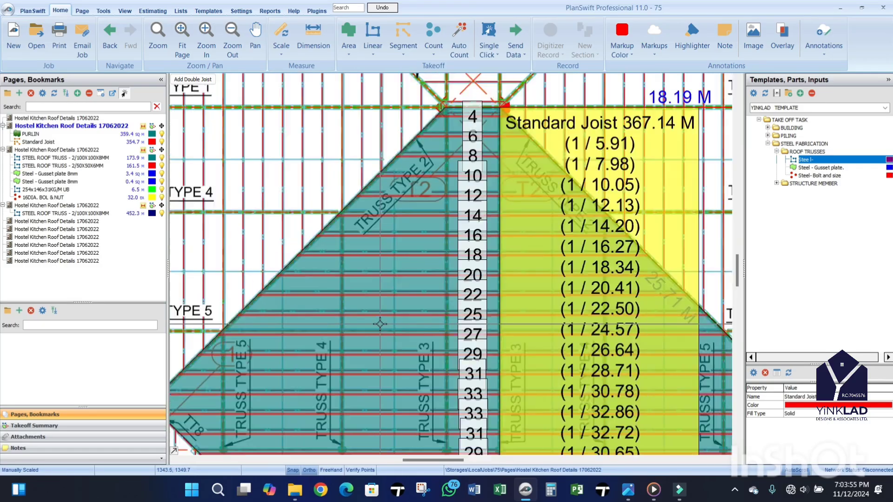
{"action": "scroll", "coordinate": [370, 242], "scroll_direction": "up", "scroll_amount": 4}
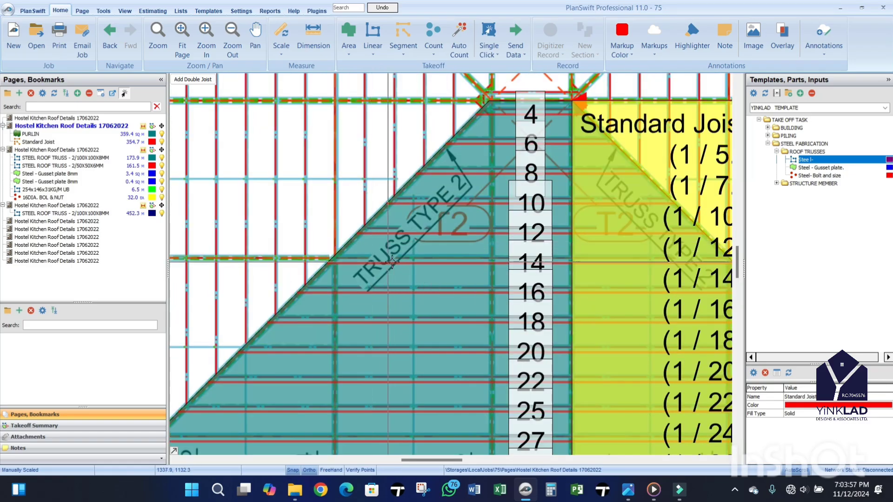
{"action": "scroll", "coordinate": [468, 195], "scroll_direction": "down", "scroll_amount": 4}
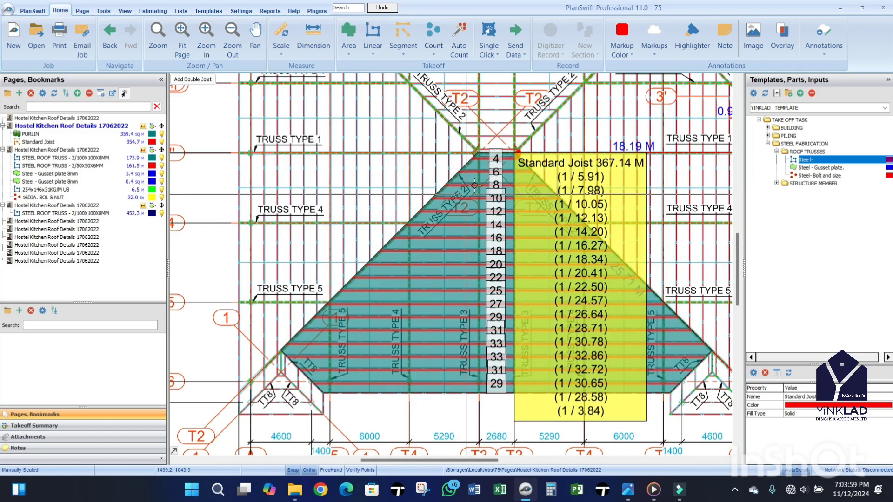
{"action": "scroll", "coordinate": [439, 196], "scroll_direction": "up", "scroll_amount": 4}
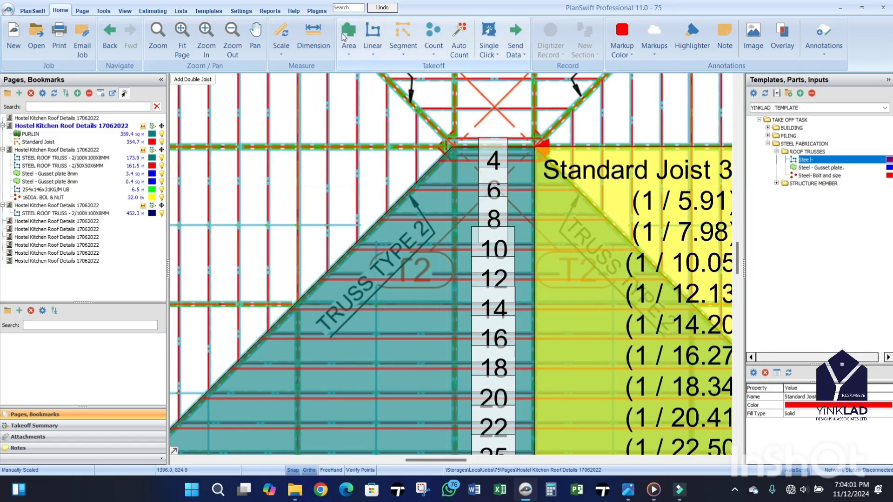
Step: Measure the vertical spacing between two neighbouring drawn purlins just below the ridge on the lower slope
{"action": "left_click", "coordinate": [311, 36]}
{"action": "scroll", "coordinate": [450, 204], "scroll_direction": "up", "scroll_amount": 5}
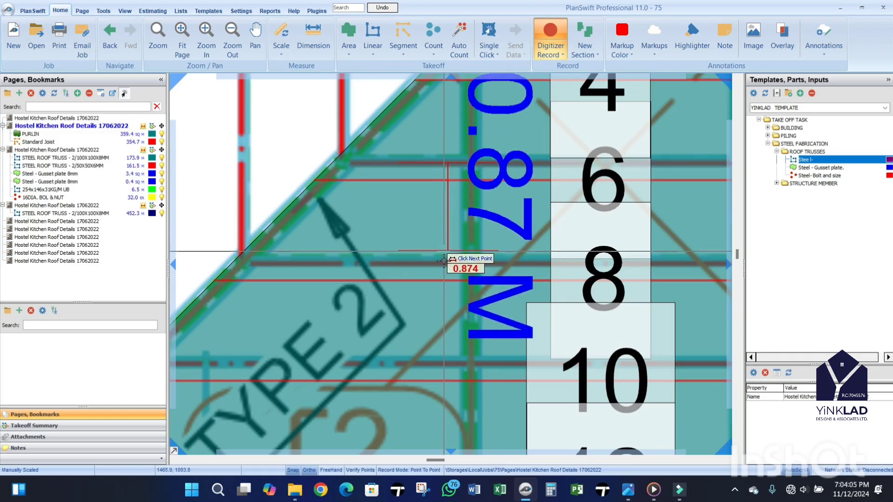
{"action": "scroll", "coordinate": [445, 272], "scroll_direction": "down", "scroll_amount": 2}
{"action": "scroll", "coordinate": [445, 273], "scroll_direction": "down", "scroll_amount": 2}
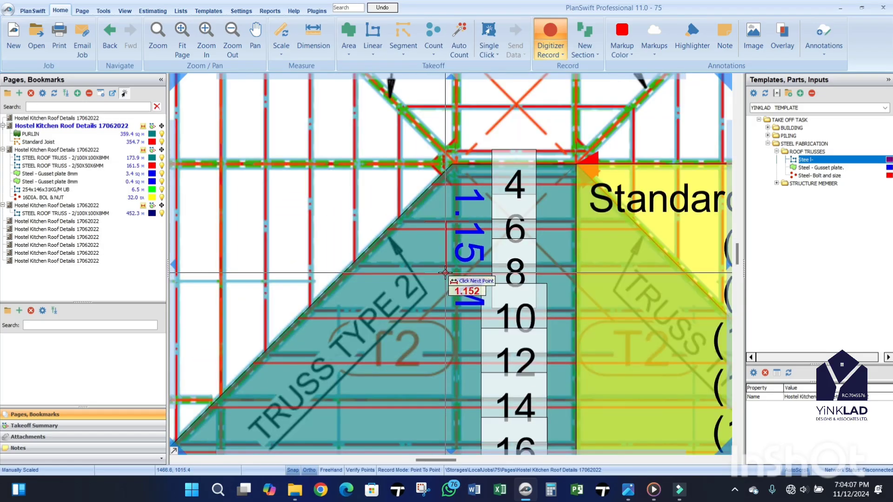
{"action": "scroll", "coordinate": [447, 268], "scroll_direction": "up", "scroll_amount": 3}
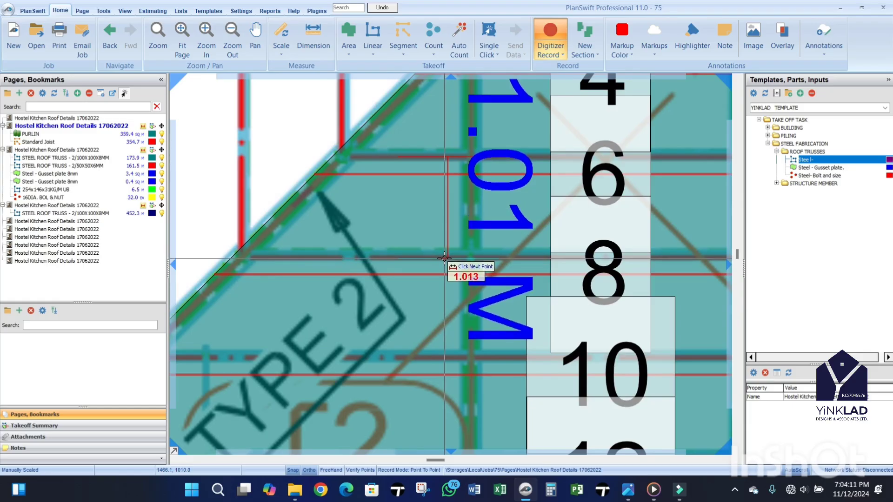
{"action": "key", "text": "Escape"}
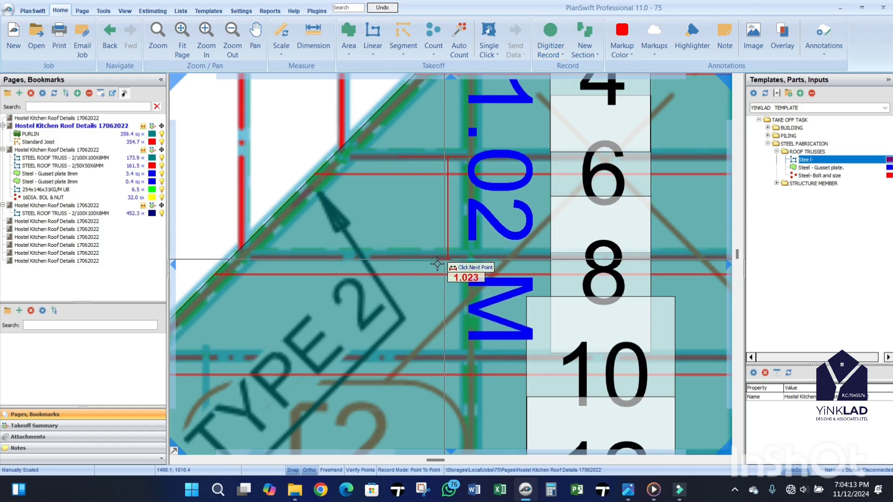
Step: Measure the horizontal spacing between two neighbouring drawn purlins on the slope left of the Truss Type 2 hip
{"action": "scroll", "coordinate": [444, 258], "scroll_direction": "down", "scroll_amount": 4}
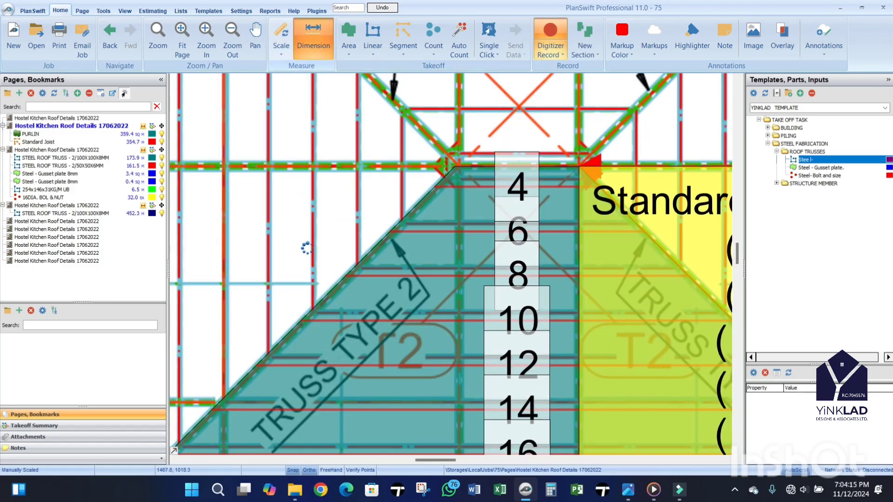
{"action": "scroll", "coordinate": [307, 248], "scroll_direction": "up", "scroll_amount": 2}
{"action": "left_click", "coordinate": [316, 229]}
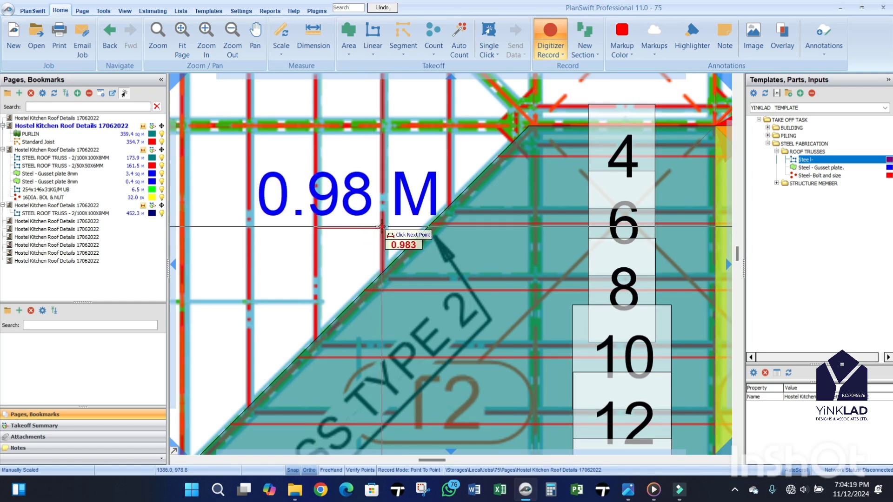
{"action": "left_click", "coordinate": [381, 227]}
{"action": "scroll", "coordinate": [487, 241], "scroll_direction": "down", "scroll_amount": 3}
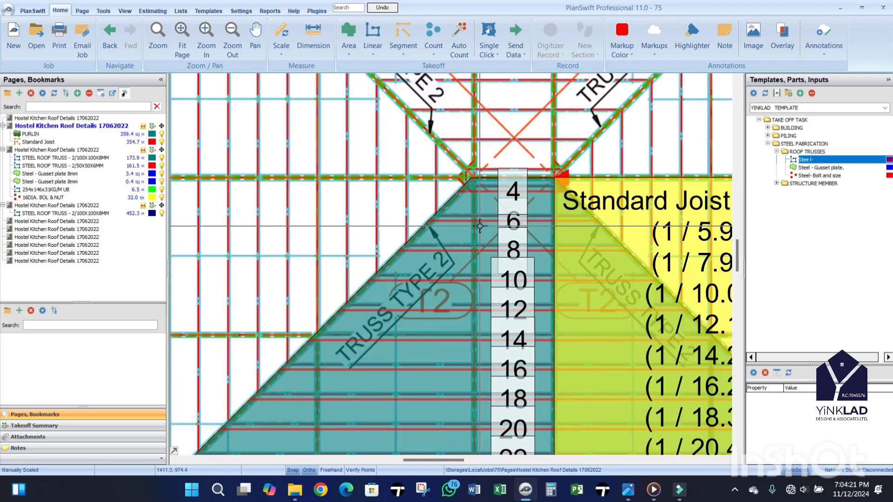
Step: Compare the generated joist lines with the drawn purlins across the lower roof slope, from the ridge to the TT8 corners
{"action": "scroll", "coordinate": [529, 249], "scroll_direction": "down", "scroll_amount": 2}
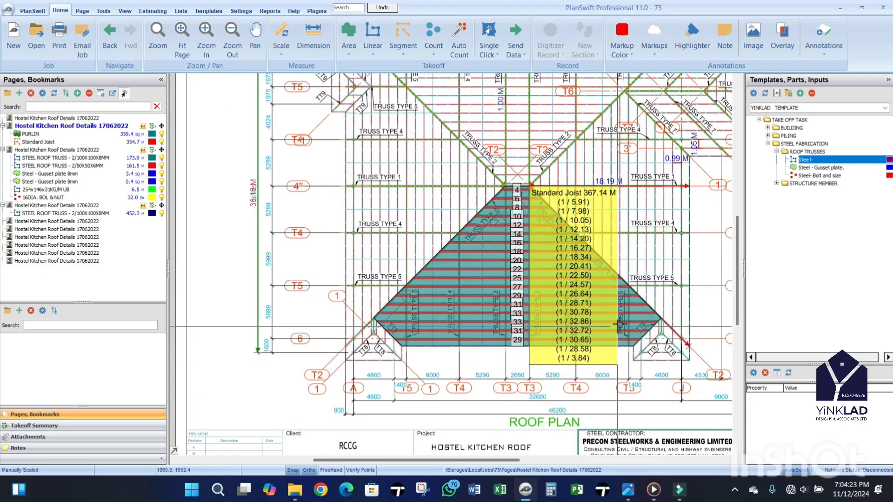
{"action": "scroll", "coordinate": [649, 314], "scroll_direction": "up", "scroll_amount": 2}
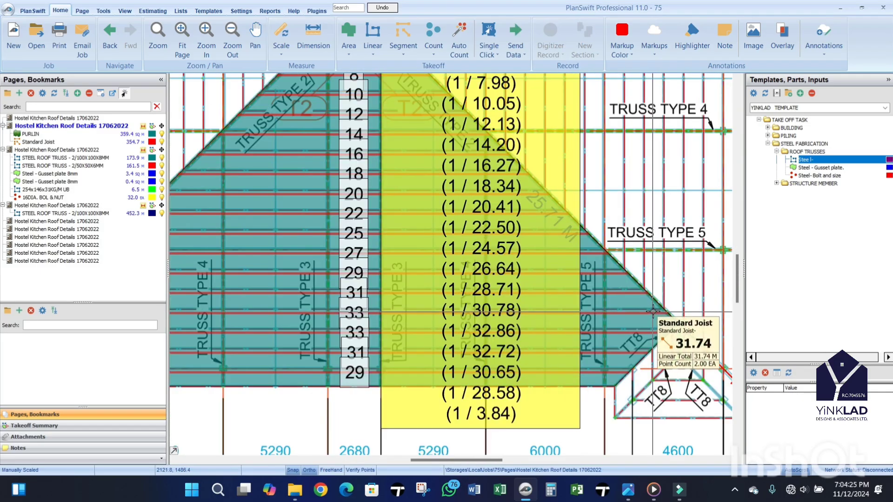
{"action": "scroll", "coordinate": [648, 314], "scroll_direction": "down", "scroll_amount": 2}
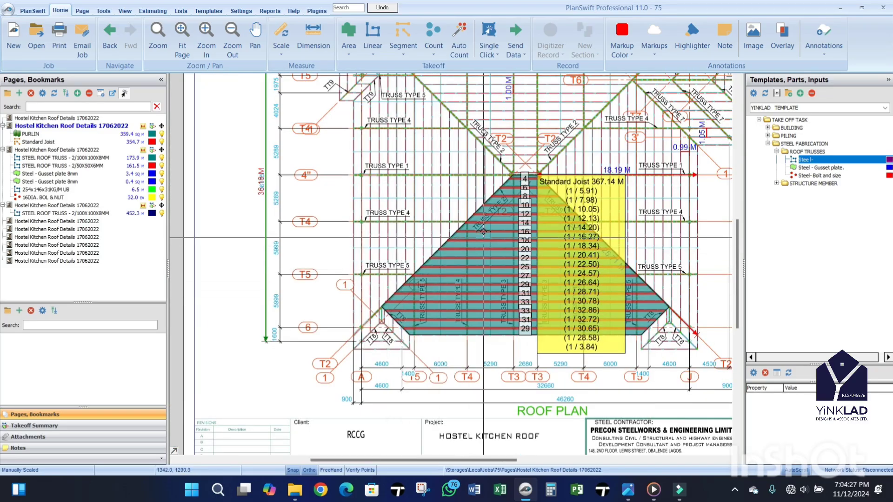
{"action": "scroll", "coordinate": [449, 244], "scroll_direction": "up", "scroll_amount": 3}
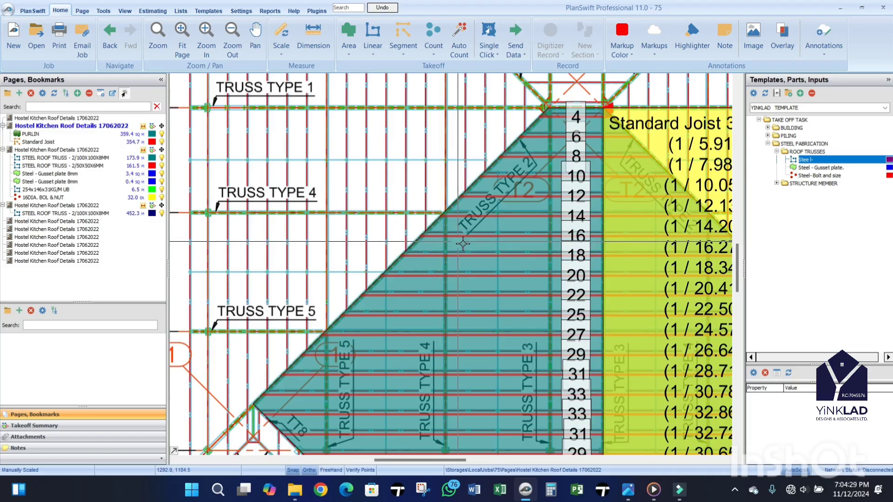
{"action": "scroll", "coordinate": [463, 244], "scroll_direction": "down", "scroll_amount": 2}
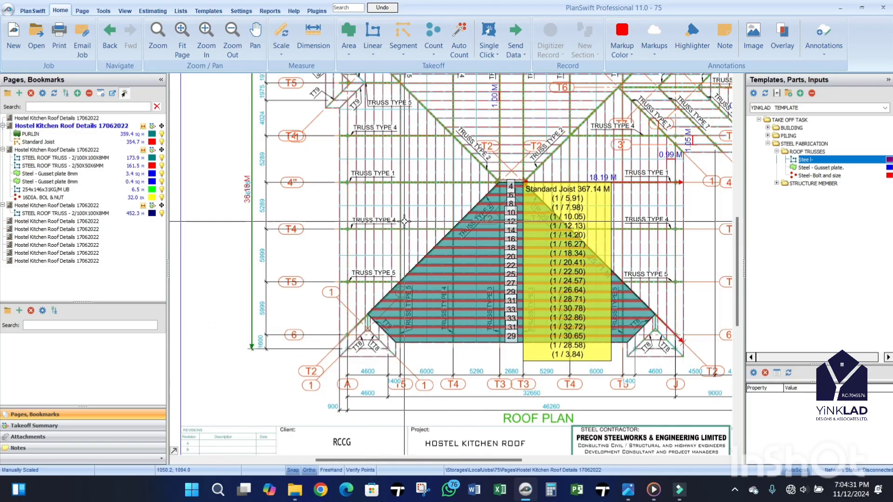
{"action": "mouse_move", "coordinate": [483, 229]}
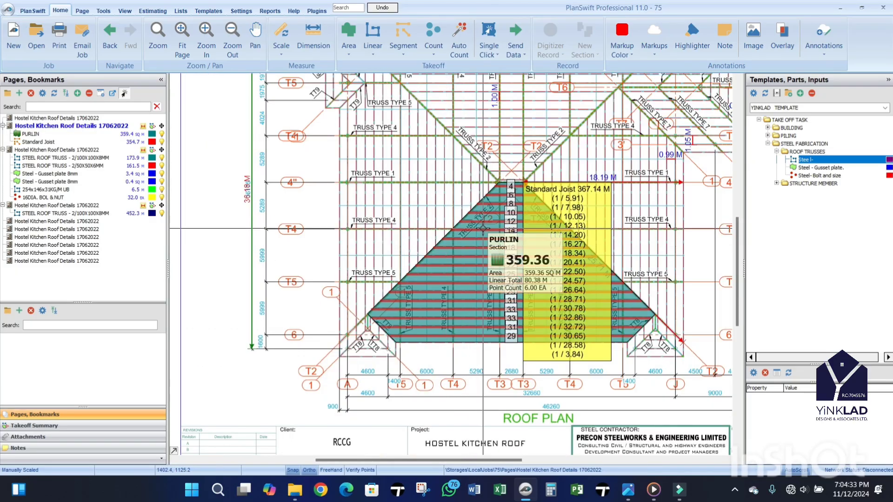
Step: Start a Roof Area takeoff with a pitch of 14.99 and a solid green fill
{"action": "left_click", "coordinate": [355, 54]}
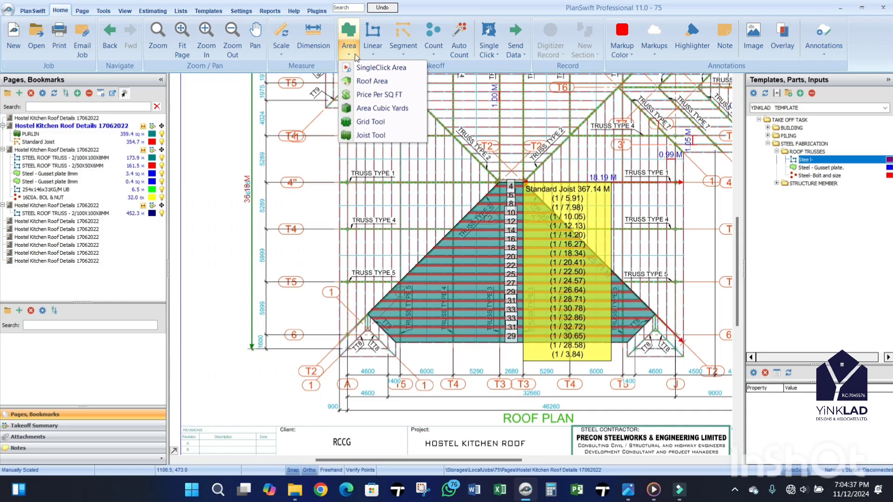
{"action": "left_click", "coordinate": [359, 82]}
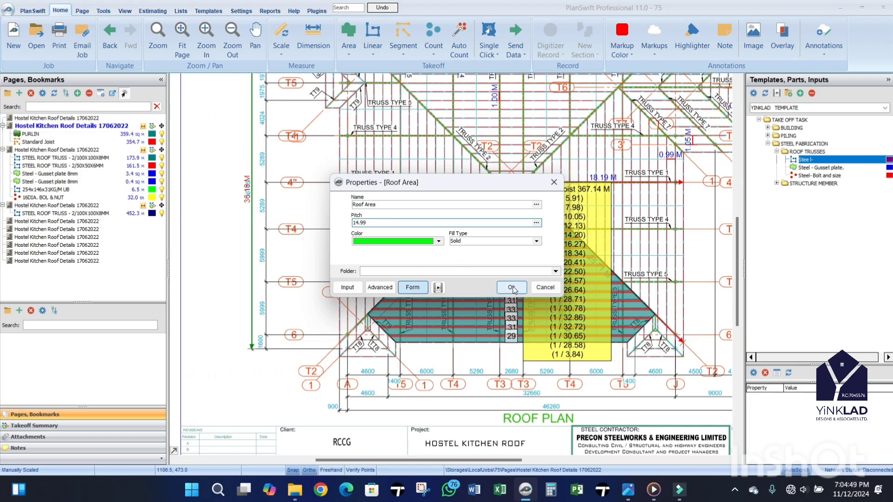
{"action": "left_click", "coordinate": [513, 289]}
Step: Outline the lower roof slope as the Roof Area through its six corners, from the ridge ends to the TT8 corners and eaves
{"action": "left_click", "coordinate": [498, 181]}
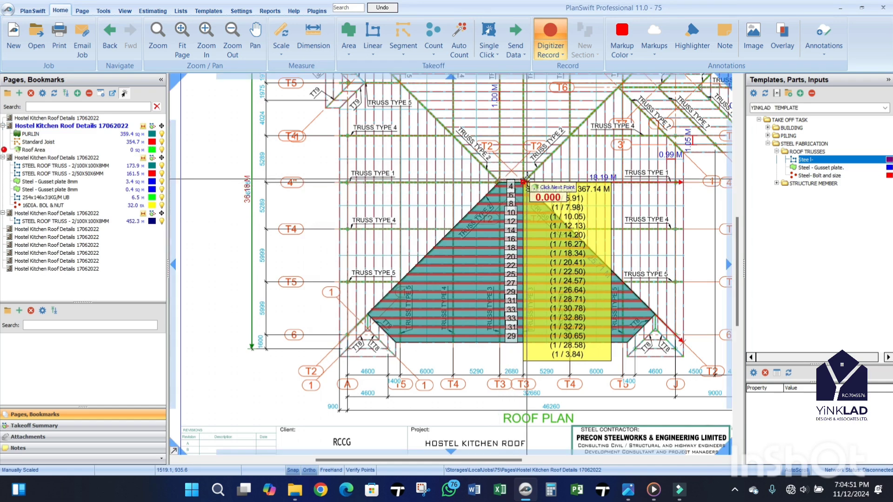
{"action": "left_click", "coordinate": [367, 314]}
{"action": "left_click", "coordinate": [395, 343]}
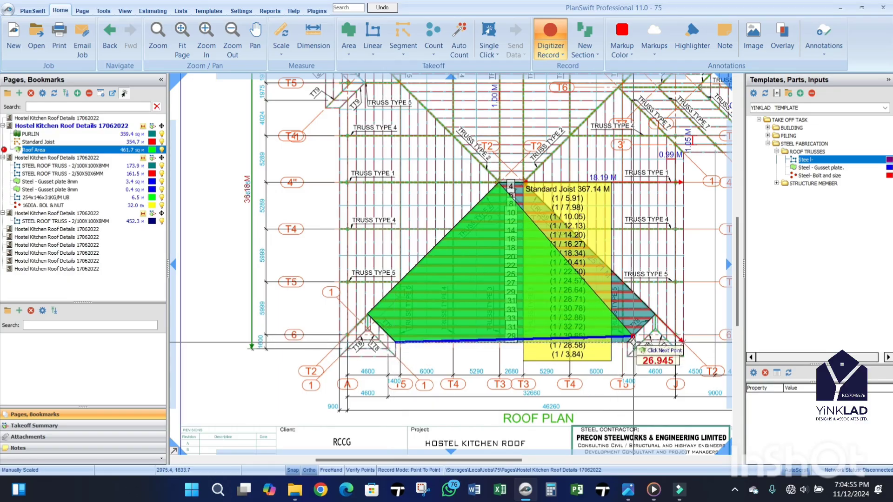
{"action": "left_click", "coordinate": [627, 343]}
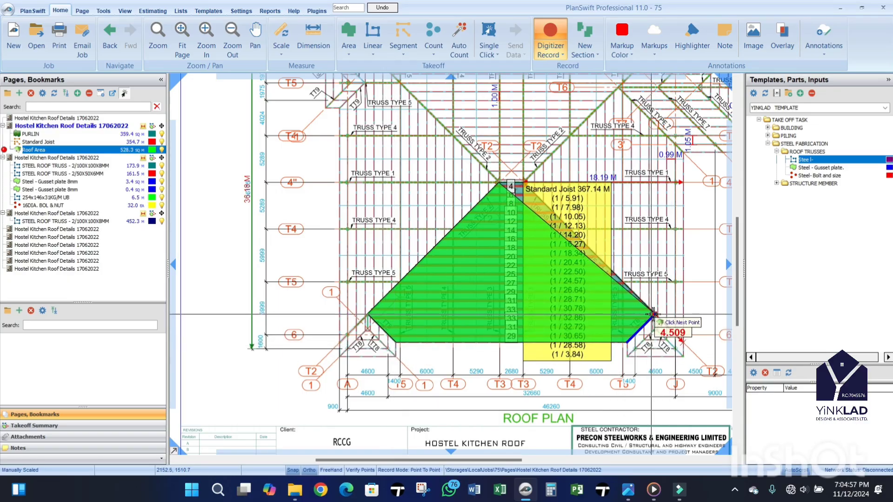
{"action": "left_click", "coordinate": [655, 314]}
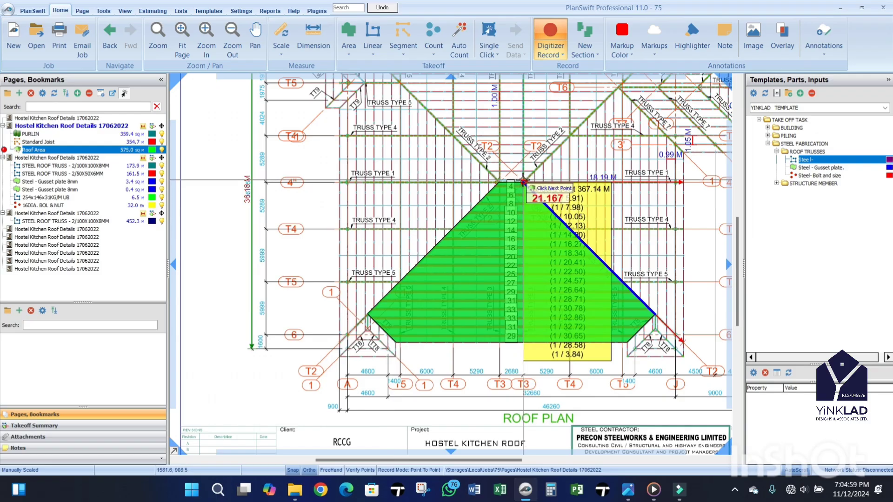
{"action": "left_click", "coordinate": [525, 183]}
{"action": "scroll", "coordinate": [531, 181], "scroll_direction": "up", "scroll_amount": 1}
{"action": "scroll", "coordinate": [531, 180], "scroll_direction": "up", "scroll_amount": 1}
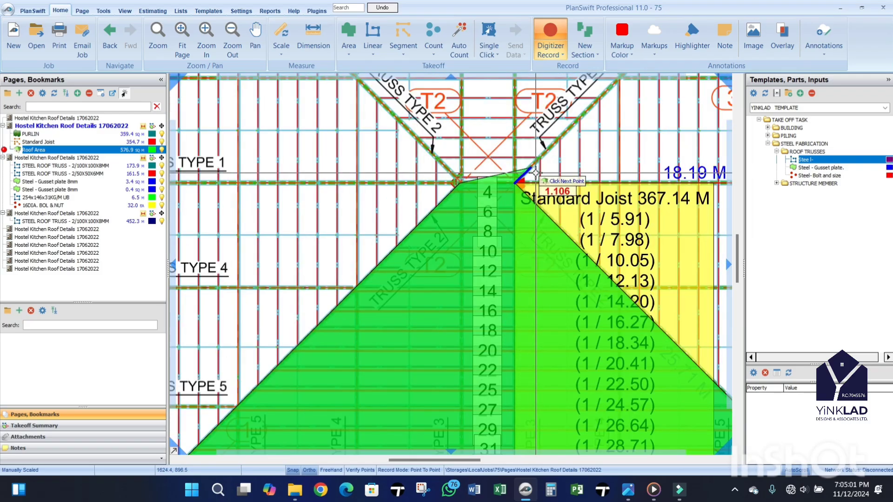
{"action": "left_click", "coordinate": [534, 175]}
{"action": "scroll", "coordinate": [509, 271], "scroll_direction": "down", "scroll_amount": 3}
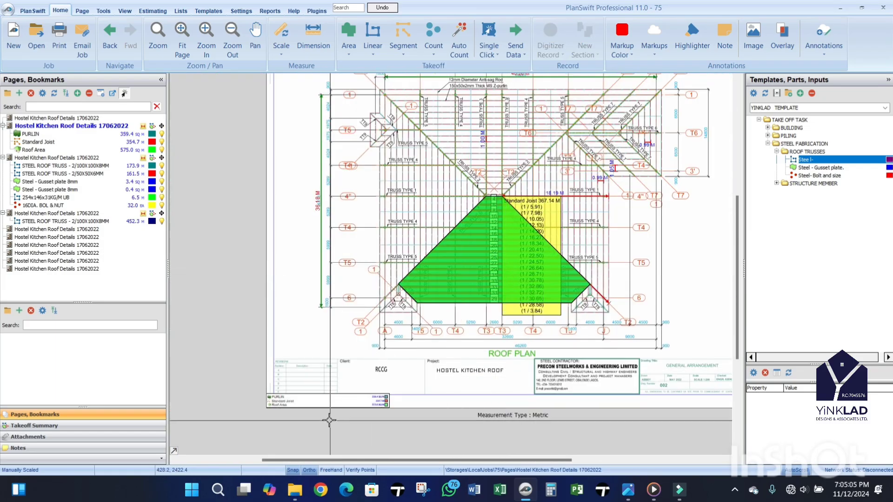
Step: Examine the PURLIN, Standard Joist and Roof Area quantities in the takeoff legend below the revisions table
{"action": "scroll", "coordinate": [329, 421], "scroll_direction": "up", "scroll_amount": 1}
{"action": "scroll", "coordinate": [330, 421], "scroll_direction": "up", "scroll_amount": 3}
{"action": "scroll", "coordinate": [349, 408], "scroll_direction": "down", "scroll_amount": 3}
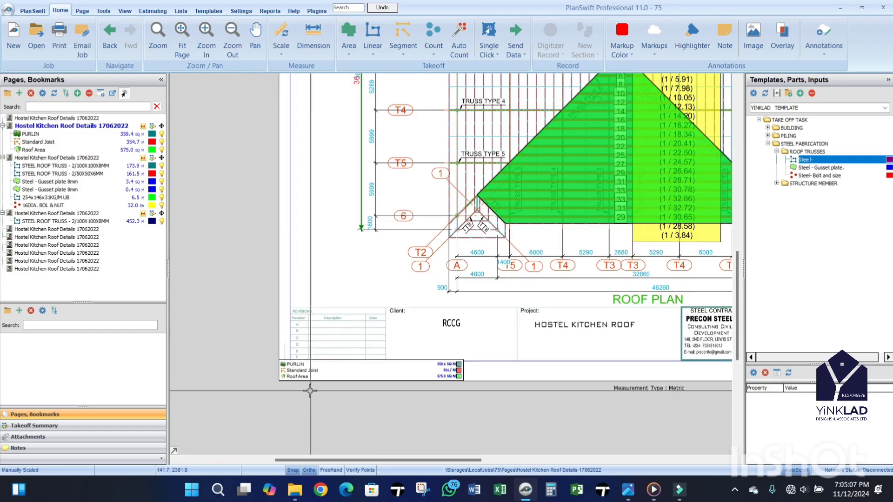
{"action": "scroll", "coordinate": [309, 384], "scroll_direction": "up", "scroll_amount": 1}
{"action": "scroll", "coordinate": [316, 382], "scroll_direction": "up", "scroll_amount": 1}
{"action": "scroll", "coordinate": [310, 372], "scroll_direction": "down", "scroll_amount": 2}
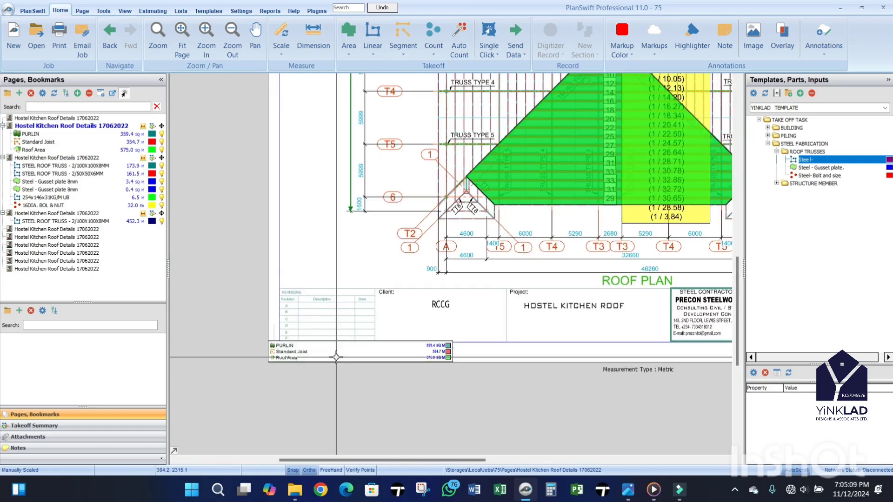
{"action": "scroll", "coordinate": [303, 364], "scroll_direction": "up", "scroll_amount": 1}
{"action": "scroll", "coordinate": [302, 365], "scroll_direction": "up", "scroll_amount": 1}
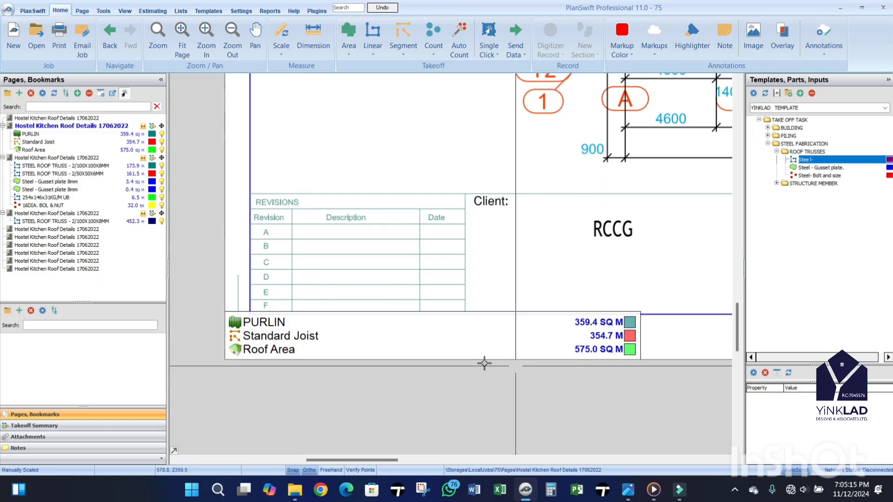
{"action": "scroll", "coordinate": [484, 363], "scroll_direction": "down", "scroll_amount": 2}
{"action": "scroll", "coordinate": [622, 215], "scroll_direction": "down", "scroll_amount": 1}
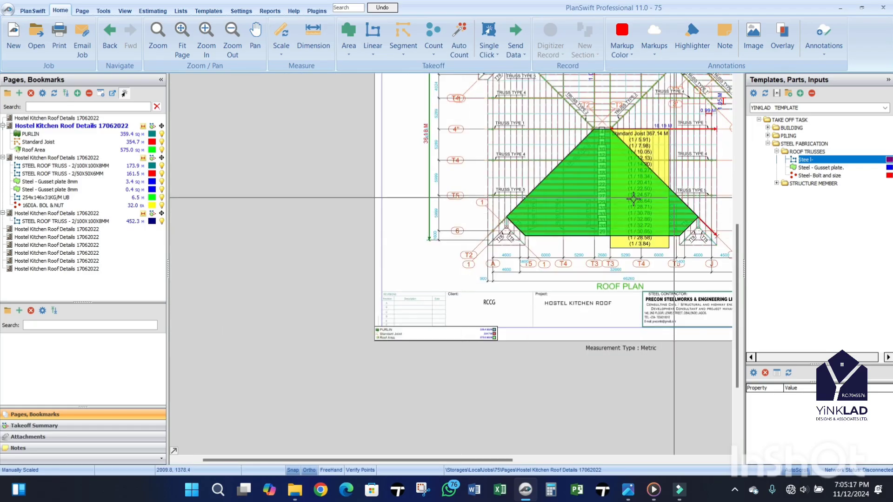
Step: Hide the Roof Area takeoff on the roof plan
{"action": "scroll", "coordinate": [633, 200], "scroll_direction": "up", "scroll_amount": 2}
{"action": "left_click", "coordinate": [158, 150]}
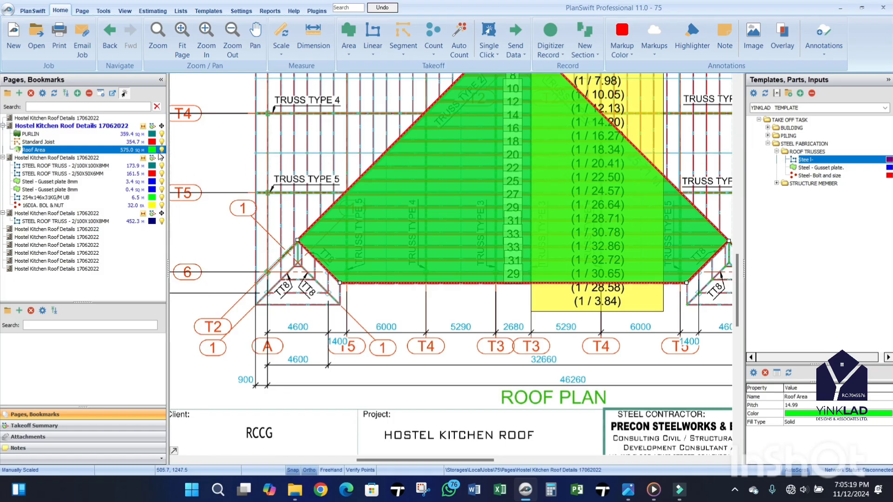
{"action": "left_click", "coordinate": [161, 150]}
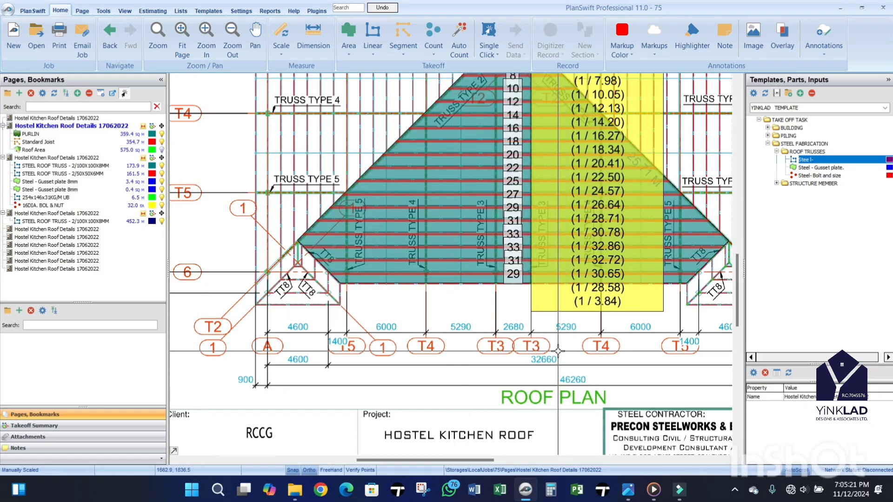
Step: Resume recording on the Standard Joist takeoff and add a joist line along the lower slope's eaves edge between the TT8 corners
{"action": "scroll", "coordinate": [425, 286], "scroll_direction": "up", "scroll_amount": 3}
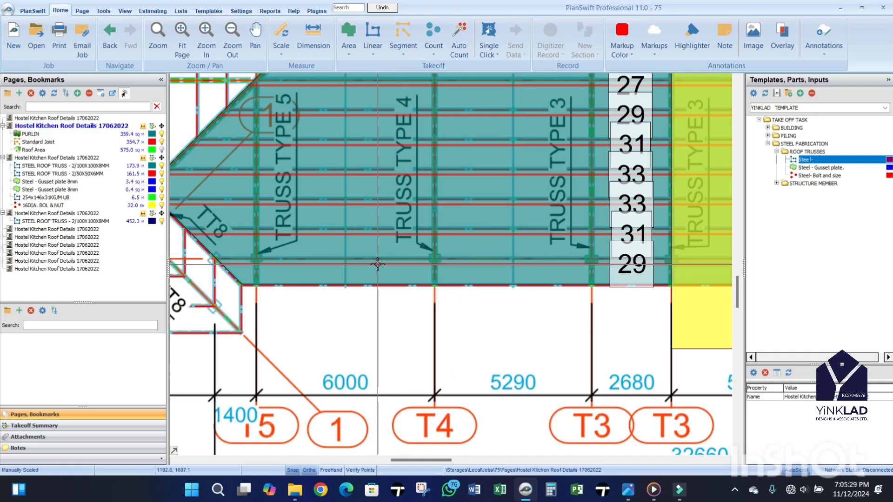
{"action": "left_click", "coordinate": [377, 264]}
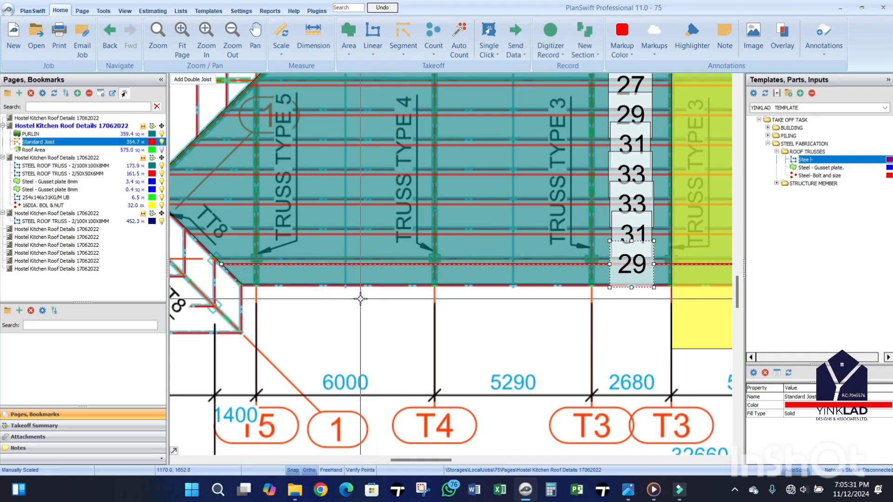
{"action": "left_click", "coordinate": [361, 299]}
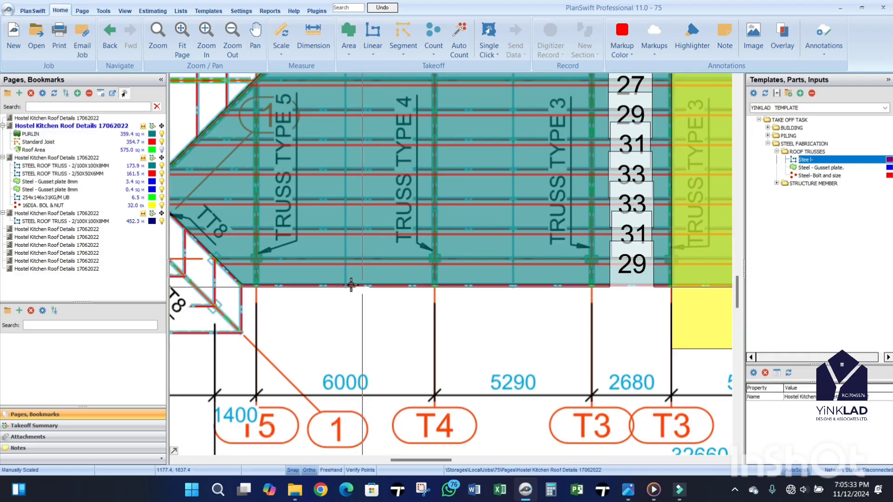
{"action": "left_click", "coordinate": [383, 265]}
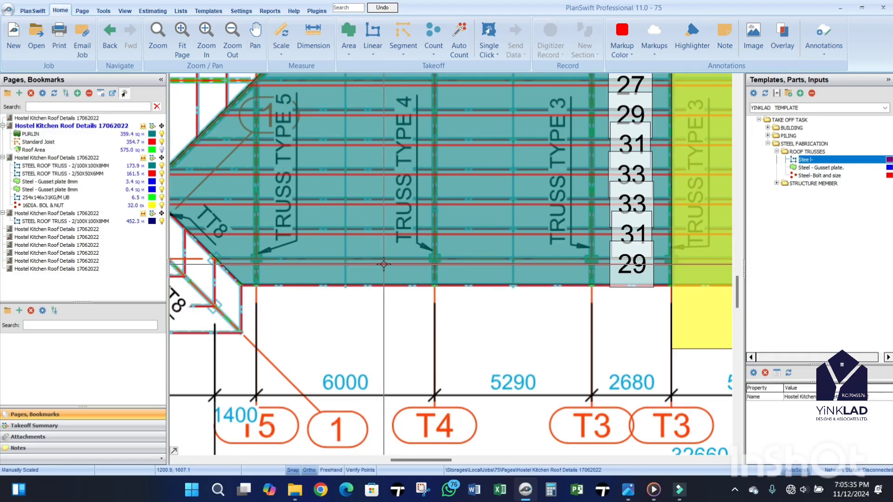
{"action": "left_click", "coordinate": [551, 42]}
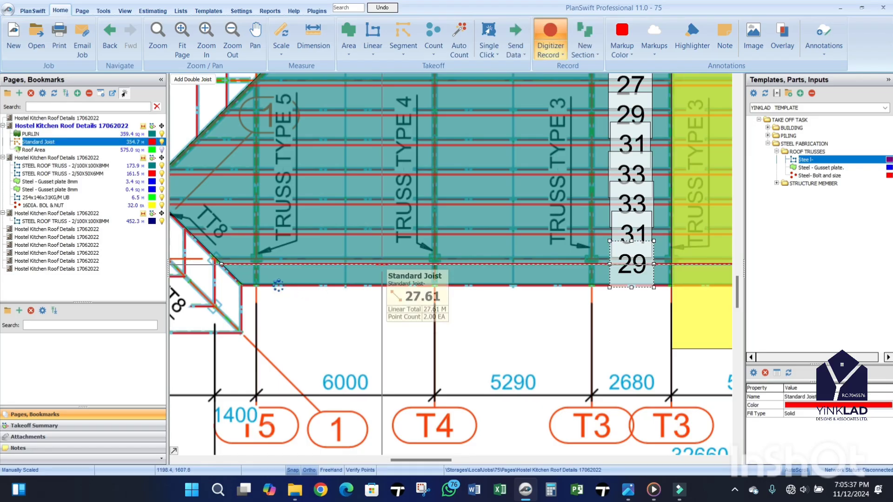
{"action": "left_click", "coordinate": [242, 283]}
{"action": "scroll", "coordinate": [241, 284], "scroll_direction": "down", "scroll_amount": 3}
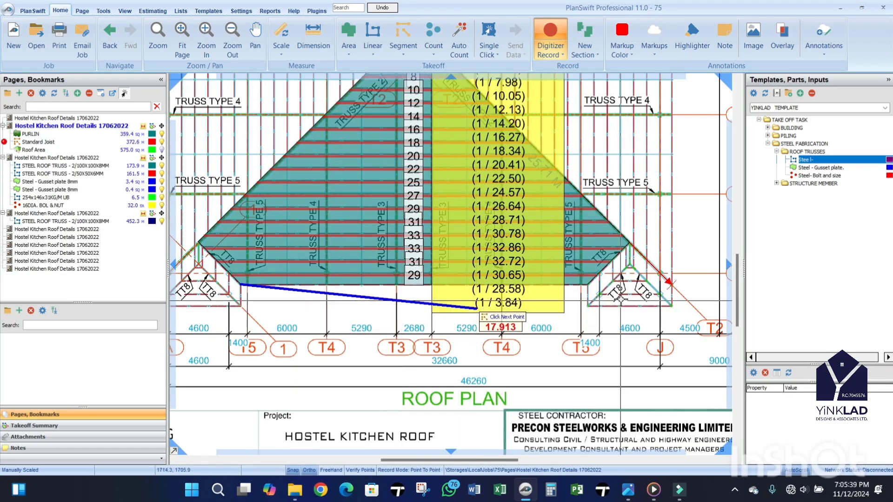
{"action": "scroll", "coordinate": [583, 282], "scroll_direction": "up", "scroll_amount": 3}
{"action": "left_click", "coordinate": [584, 282]}
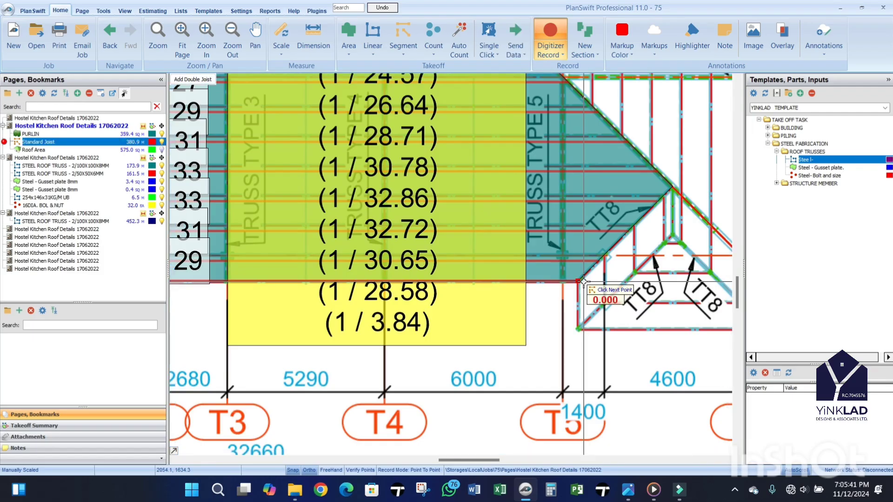
{"action": "scroll", "coordinate": [570, 370], "scroll_direction": "down", "scroll_amount": 3}
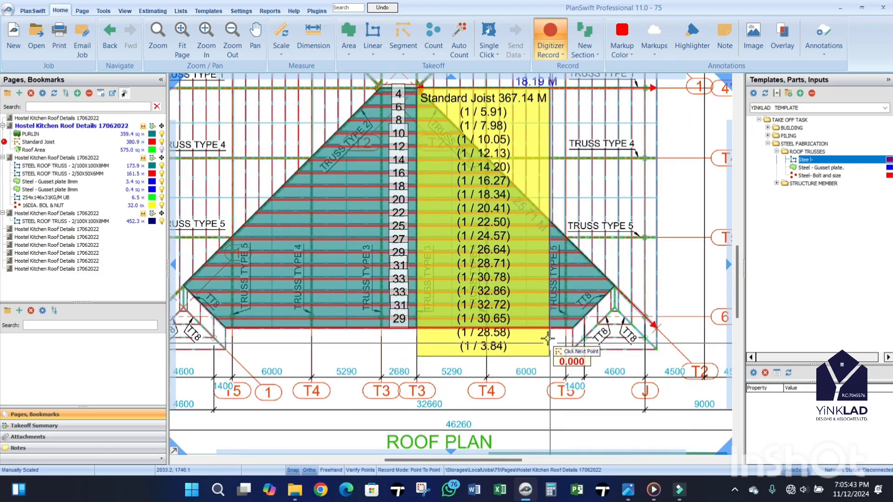
Step: Check the joist lines on the lower slope from the ridge down to the added eaves line
{"action": "scroll", "coordinate": [383, 95], "scroll_direction": "up", "scroll_amount": 3}
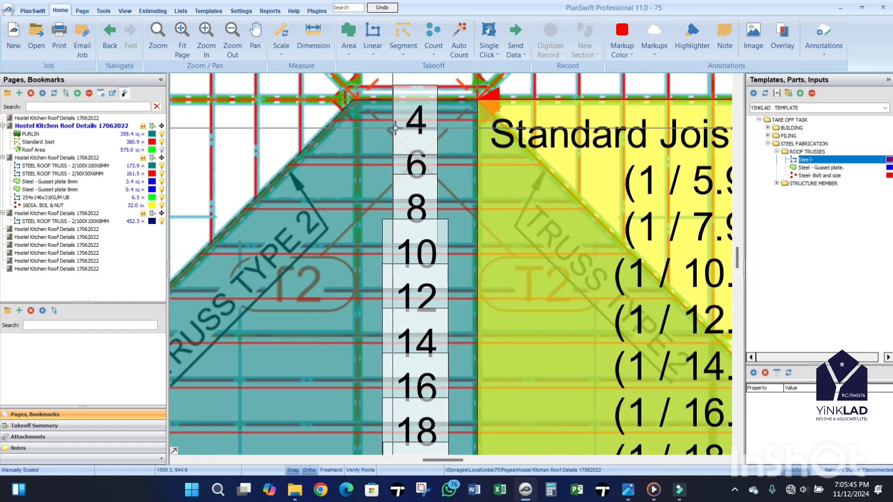
{"action": "scroll", "coordinate": [419, 107], "scroll_direction": "down", "scroll_amount": 3}
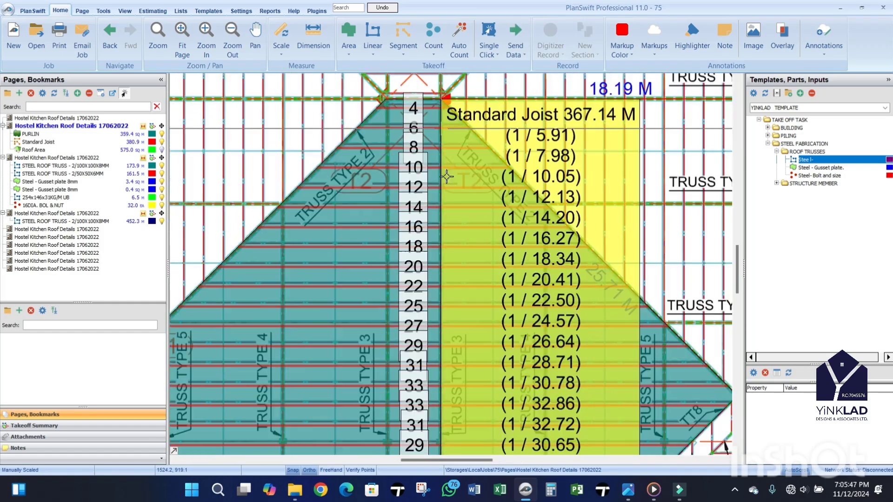
{"action": "scroll", "coordinate": [347, 343], "scroll_direction": "up", "scroll_amount": 2}
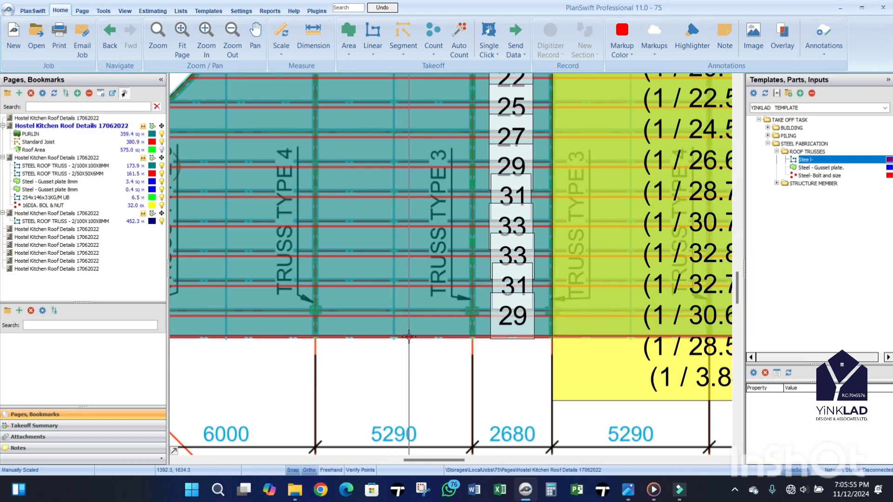
{"action": "scroll", "coordinate": [405, 326], "scroll_direction": "down", "scroll_amount": 2}
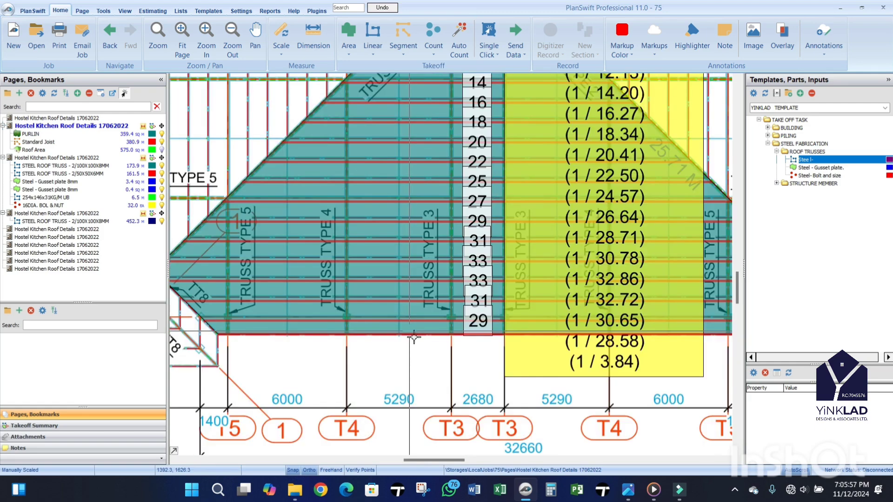
{"action": "scroll", "coordinate": [422, 315], "scroll_direction": "down", "scroll_amount": 3}
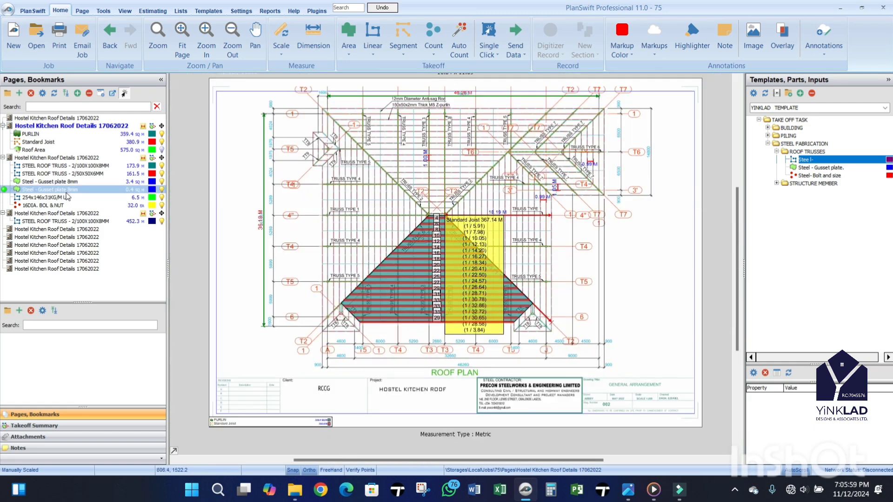
Step: Open the Truss Type 1 drawing from its gusset plate takeoff and examine the truss members and bay spacing
{"action": "left_click", "coordinate": [67, 190]}
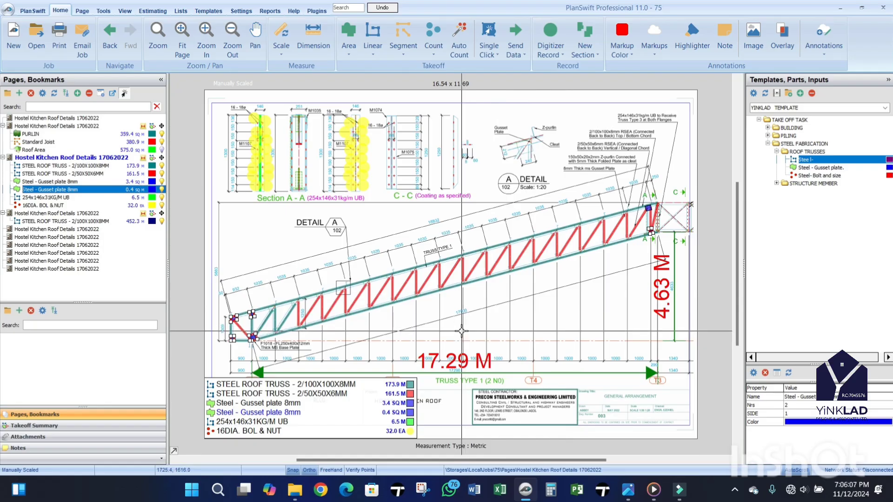
{"action": "scroll", "coordinate": [462, 331], "scroll_direction": "up", "scroll_amount": 1}
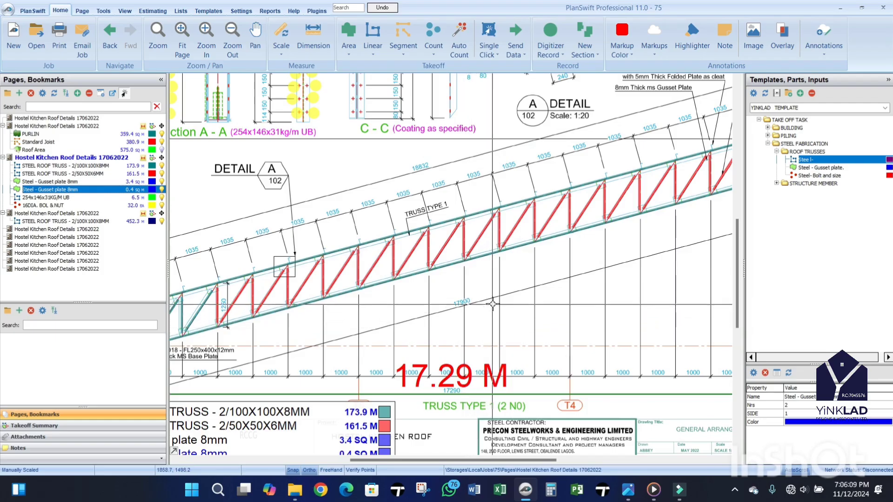
{"action": "scroll", "coordinate": [488, 306], "scroll_direction": "down", "scroll_amount": 1}
Step: Open the Truss Type 3 drawing and examine the number of trusses in its title and the bay dimensions
{"action": "left_click", "coordinate": [56, 230]}
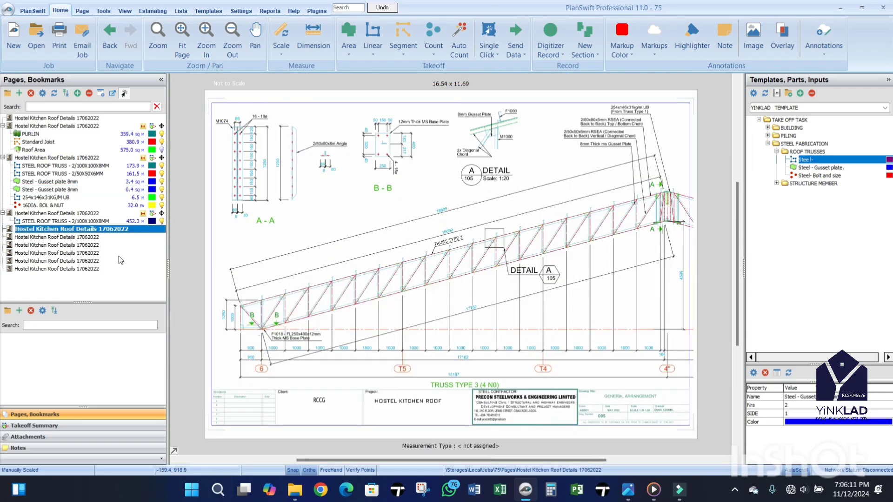
{"action": "scroll", "coordinate": [494, 289], "scroll_direction": "up", "scroll_amount": 2}
{"action": "scroll", "coordinate": [498, 285], "scroll_direction": "down", "scroll_amount": 2}
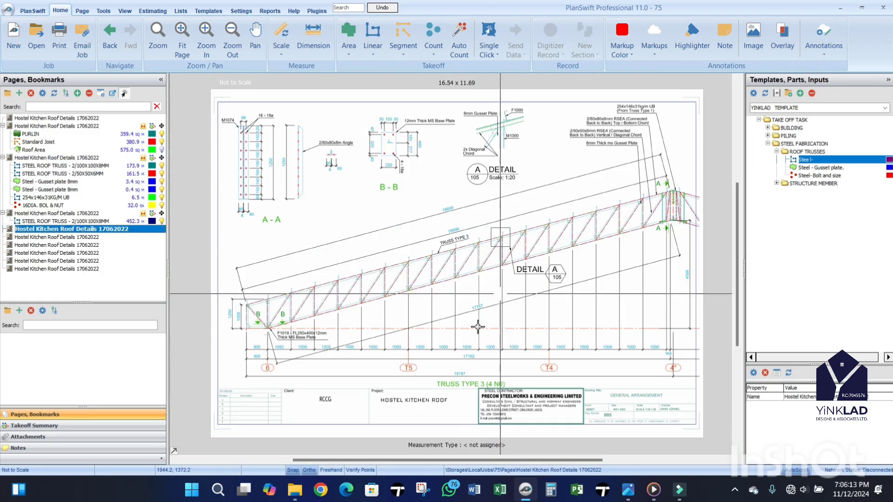
{"action": "scroll", "coordinate": [480, 397], "scroll_direction": "up", "scroll_amount": 3}
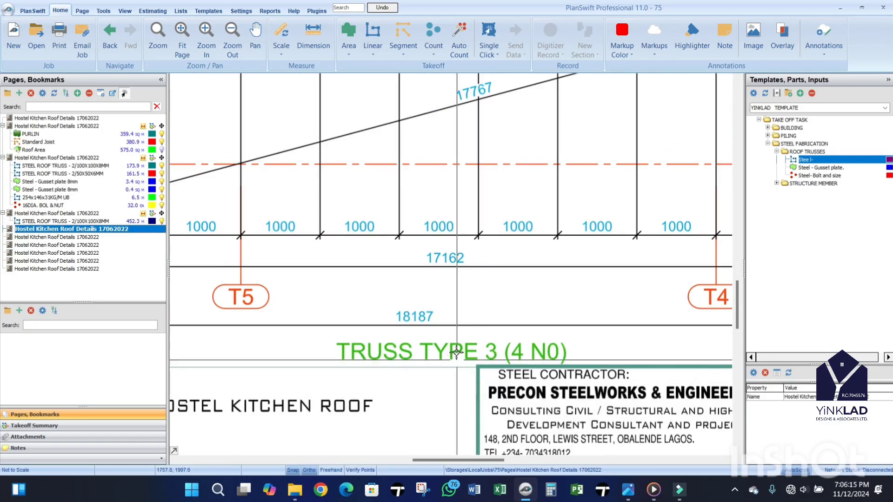
{"action": "scroll", "coordinate": [463, 342], "scroll_direction": "down", "scroll_amount": 1}
{"action": "scroll", "coordinate": [462, 342], "scroll_direction": "down", "scroll_amount": 2}
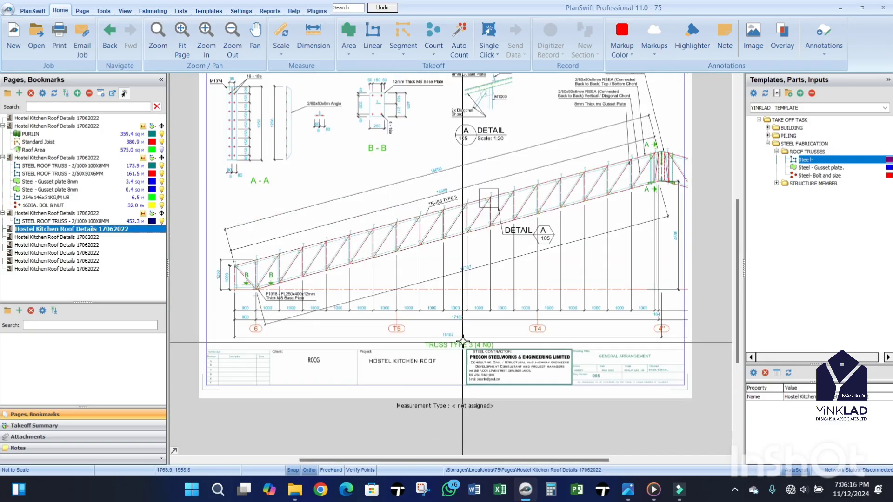
Step: Review the Truss Type 2 drawing through its 2/100X100X8MM takeoff, and return to the Truss Type 1 drawing to inspect its diagonal members
{"action": "left_click", "coordinate": [79, 222]}
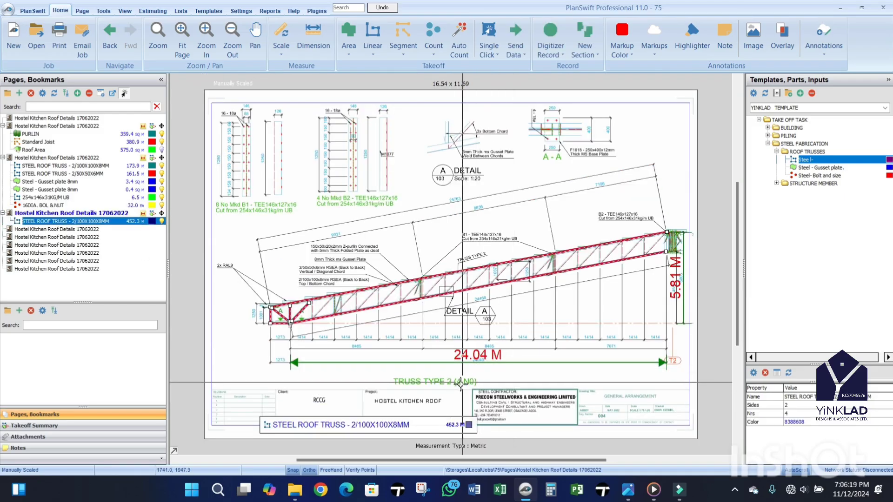
{"action": "scroll", "coordinate": [466, 310], "scroll_direction": "up", "scroll_amount": 2}
{"action": "scroll", "coordinate": [469, 308], "scroll_direction": "down", "scroll_amount": 3}
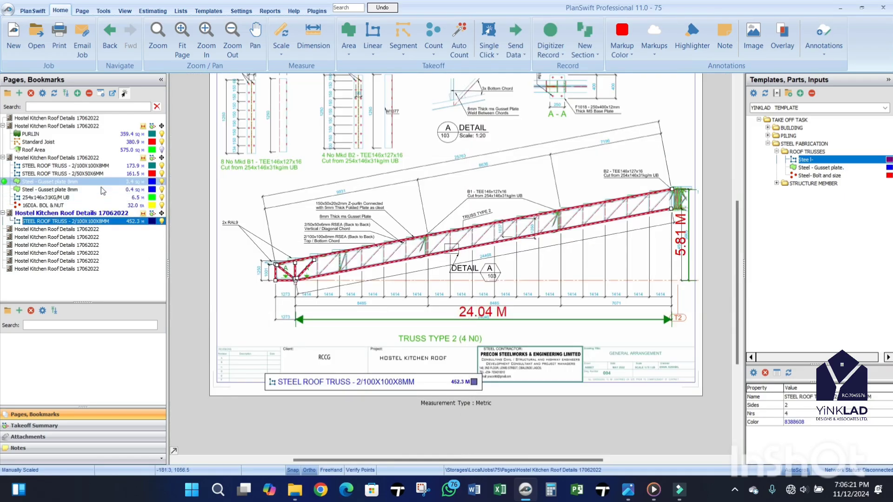
{"action": "left_click", "coordinate": [103, 189]}
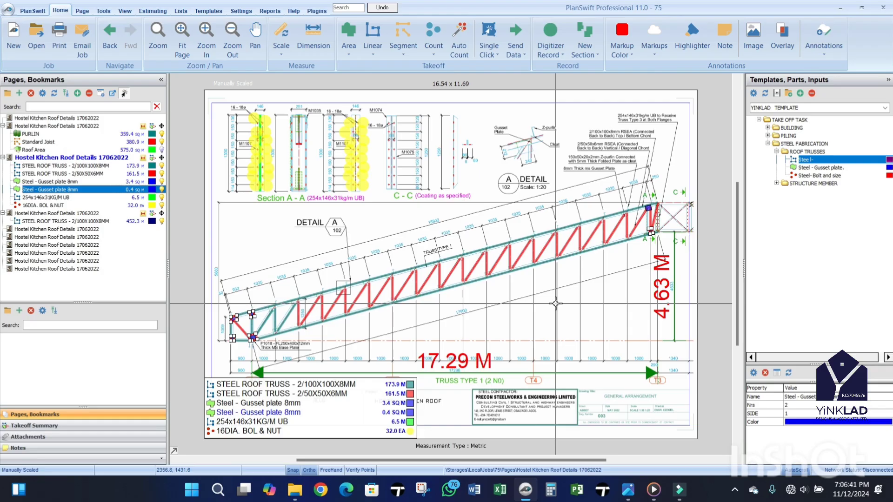
{"action": "mouse_move", "coordinate": [552, 239]}
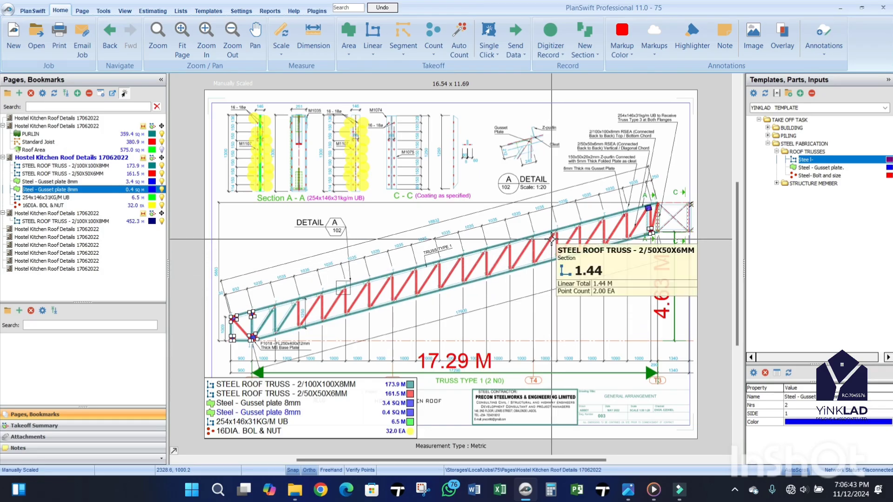
{"action": "scroll", "coordinate": [551, 239], "scroll_direction": "up", "scroll_amount": 3}
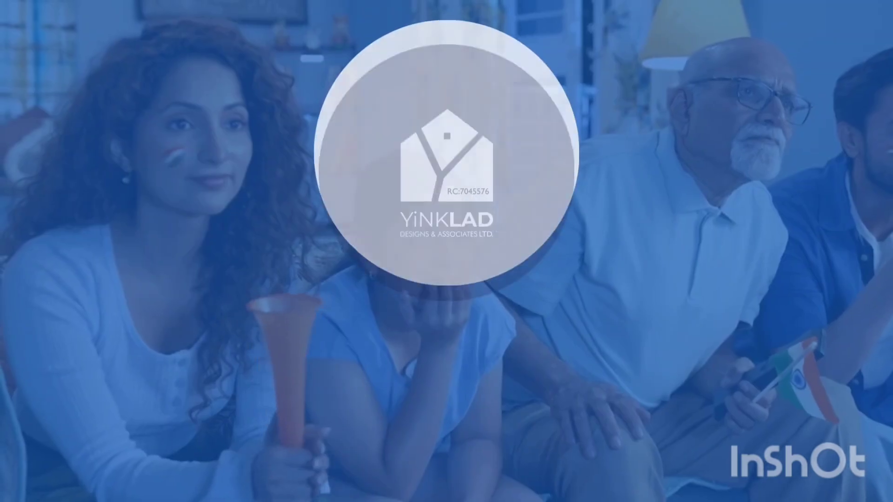